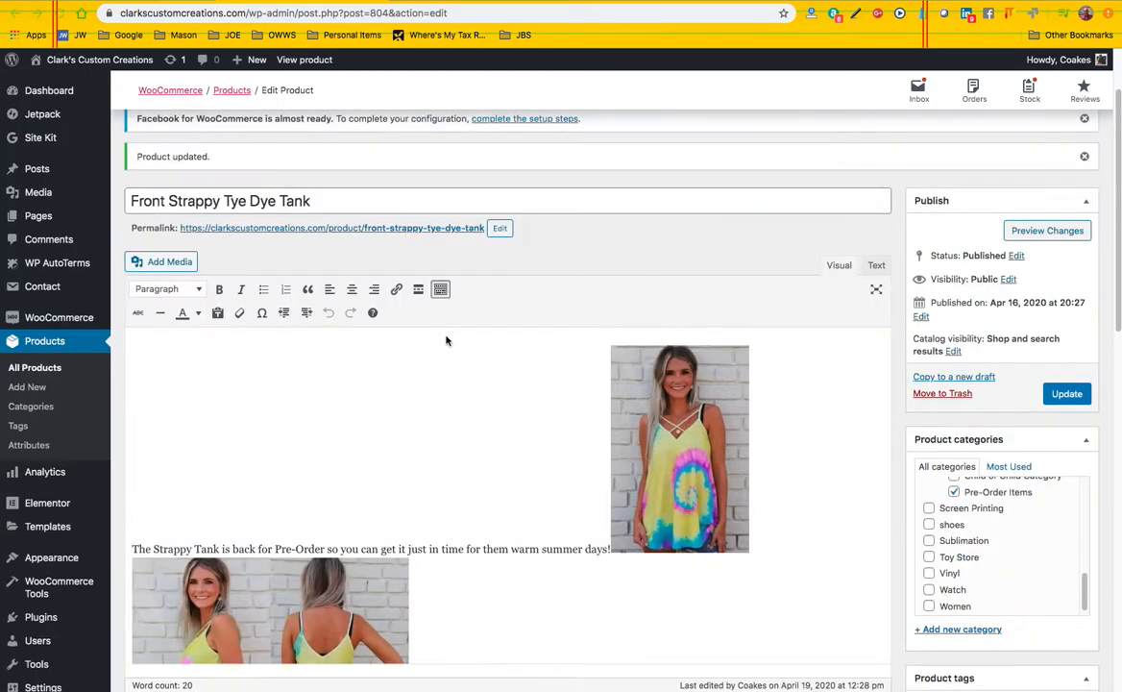
Add a custom product attribute named "Customizations" to the Front Strappy Tye Dye Tank product
scroll(446, 340, down, 1)
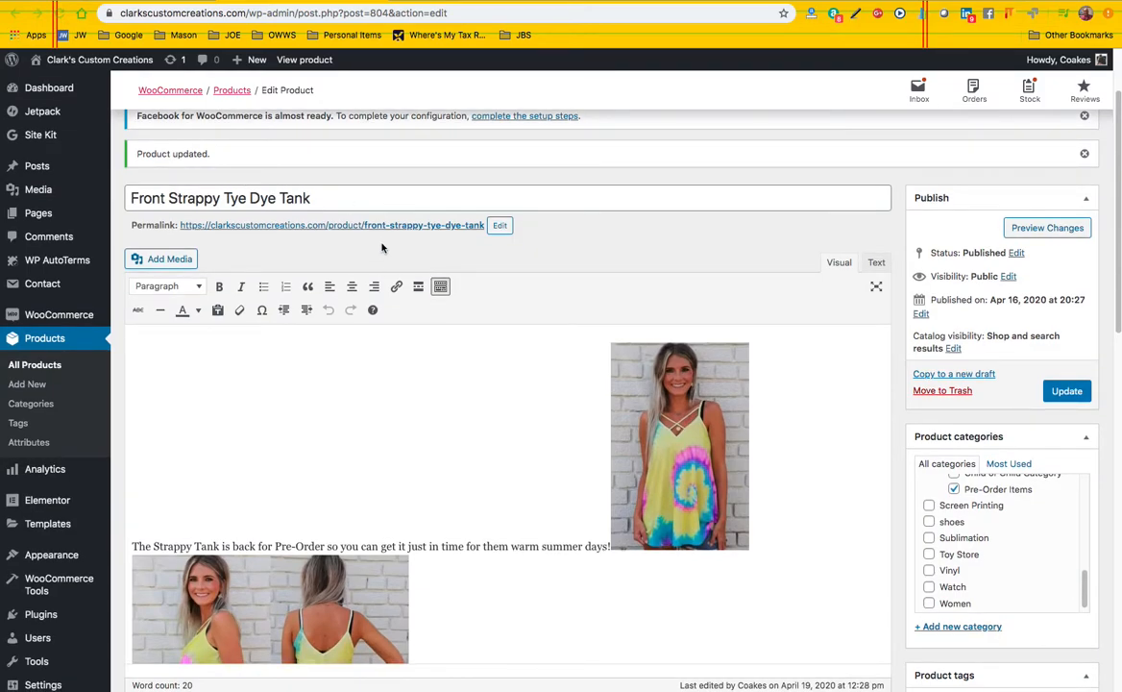
scroll(384, 289, down, 3)
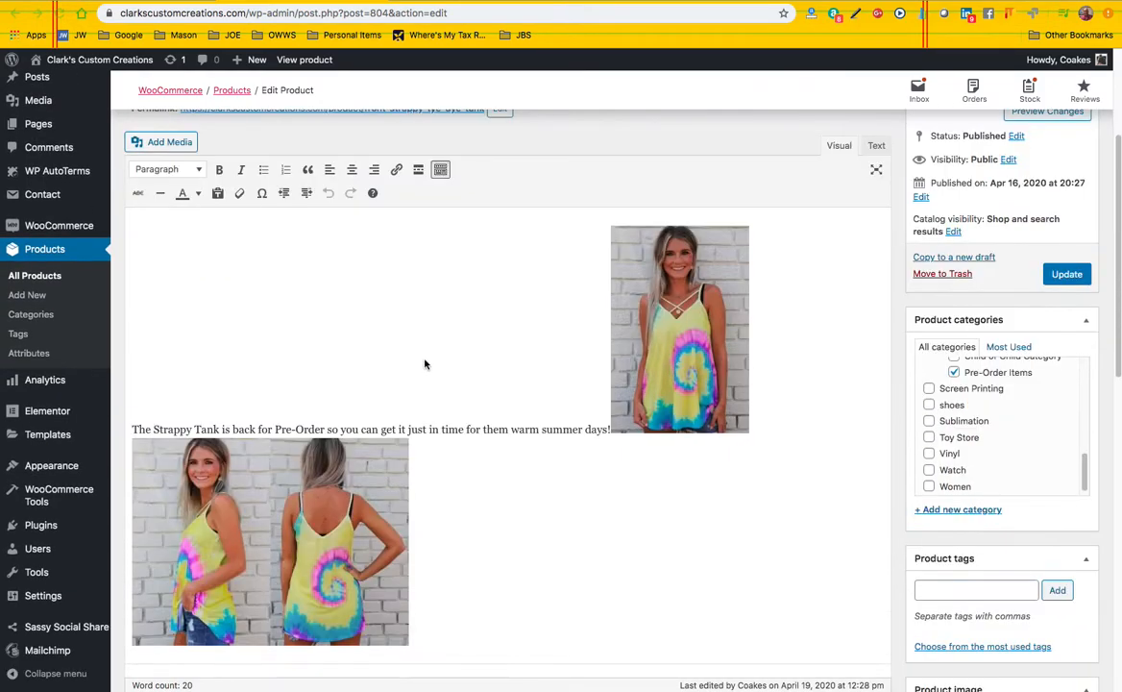
scroll(426, 360, down, 10)
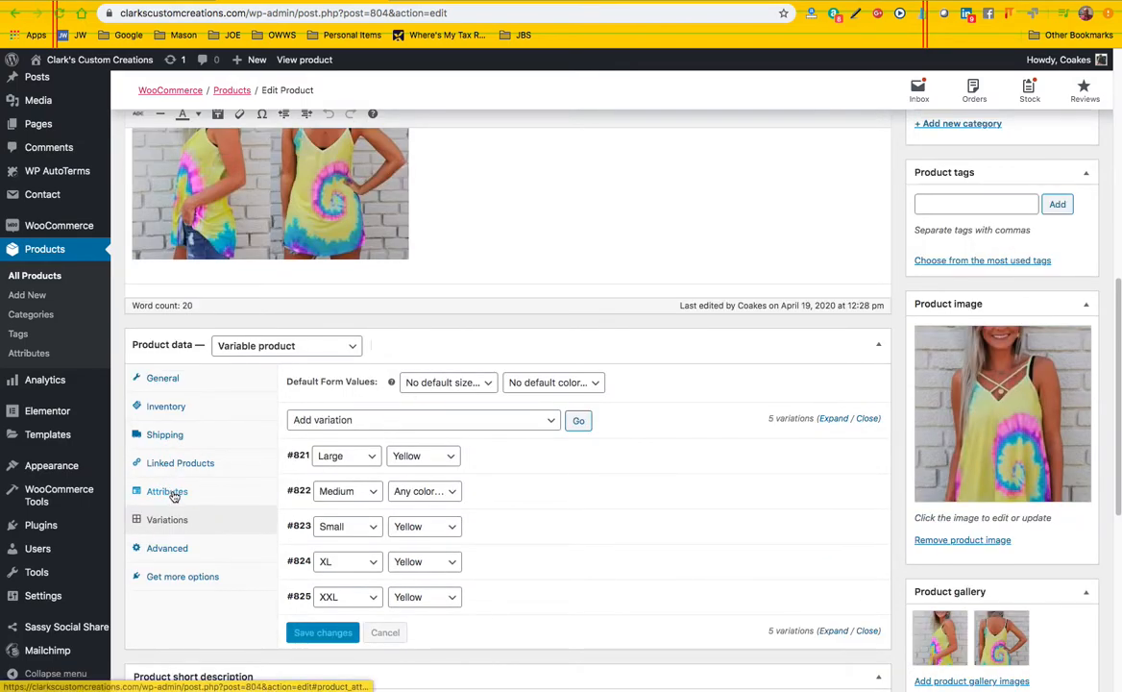
click(171, 493)
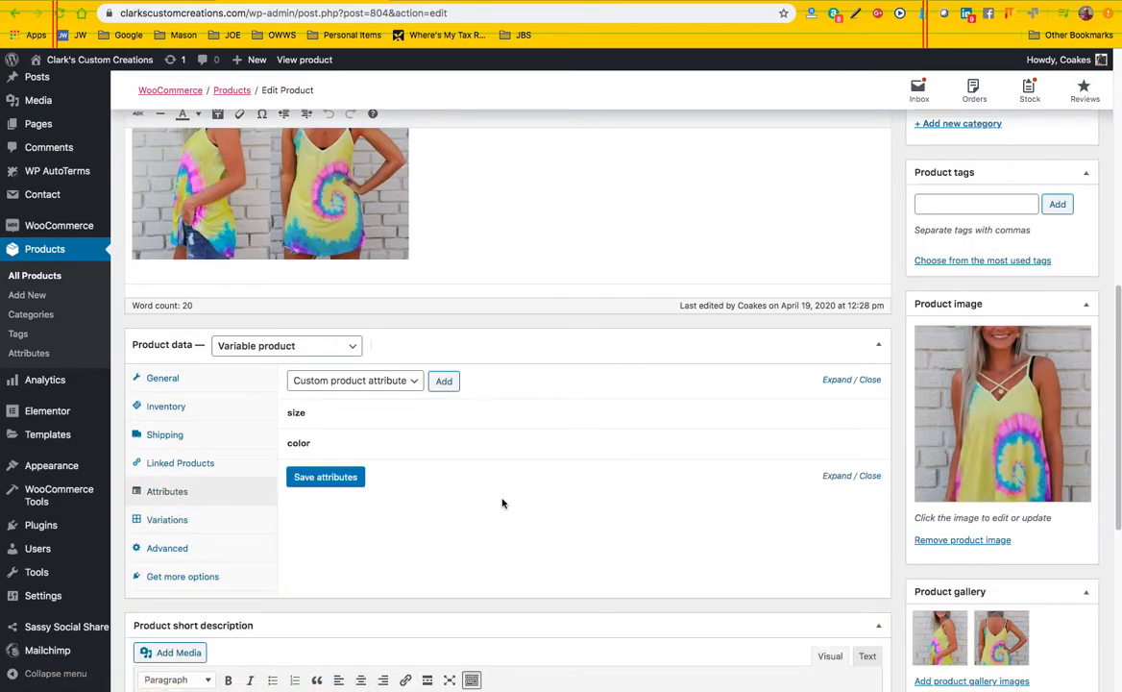
click(397, 383)
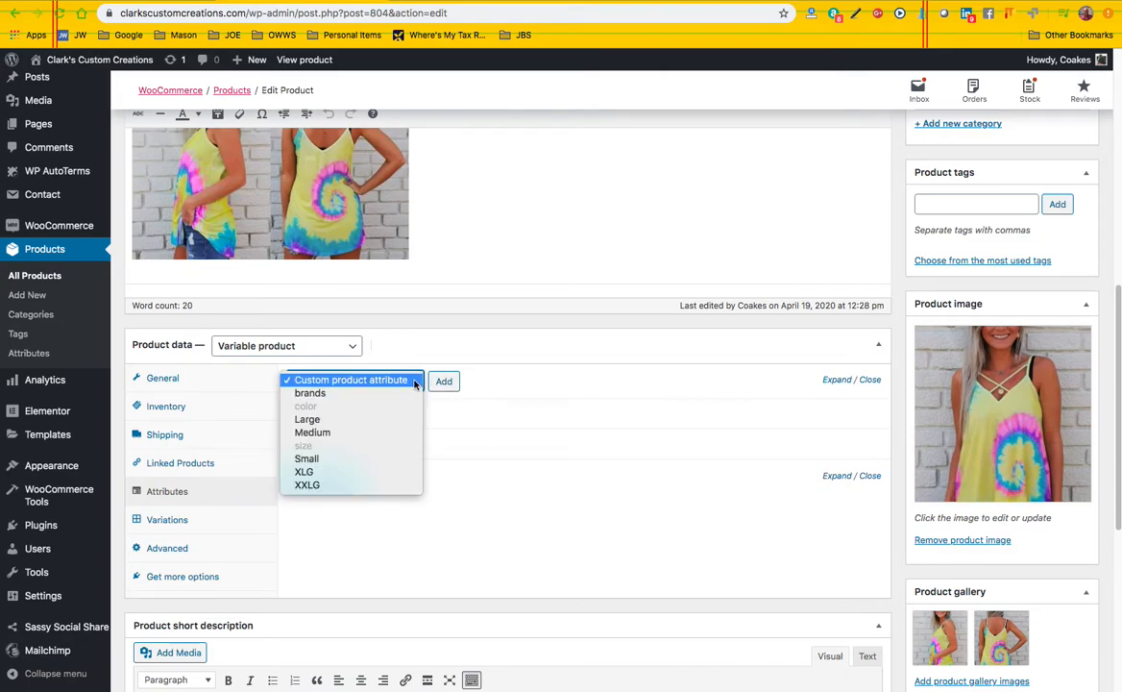
click(402, 383)
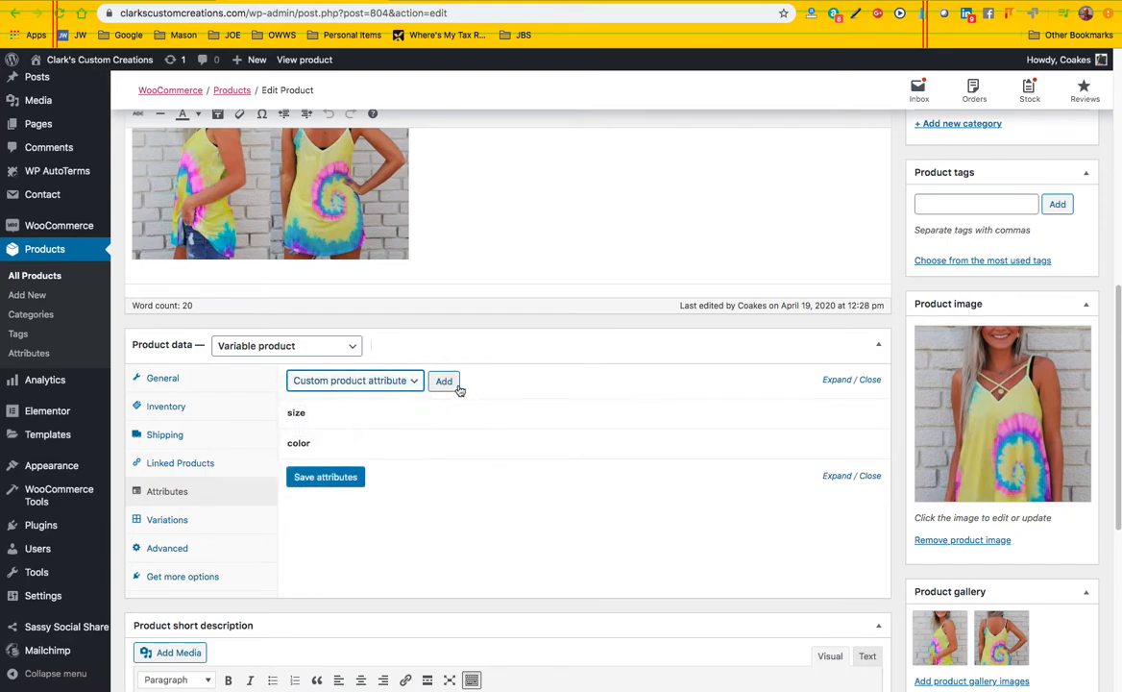
click(444, 382)
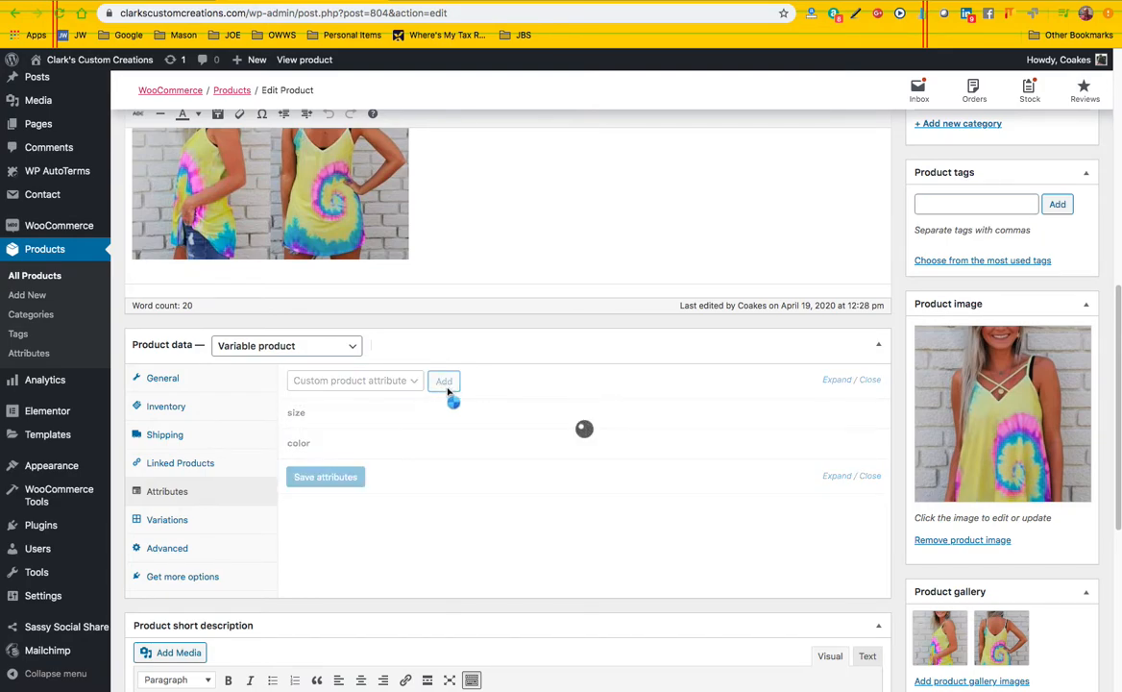
click(336, 524)
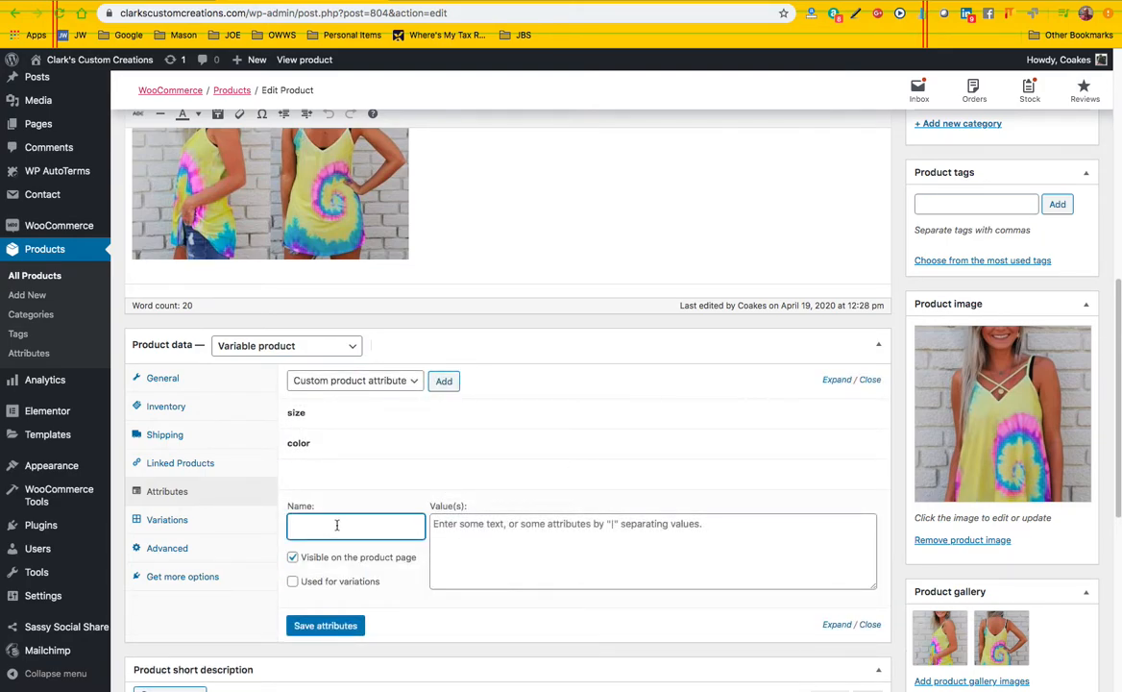
text(Customizations)
Give the Customizations attribute the values "Vinyl | Screen", enable it for variations and save the attributes
click(442, 525)
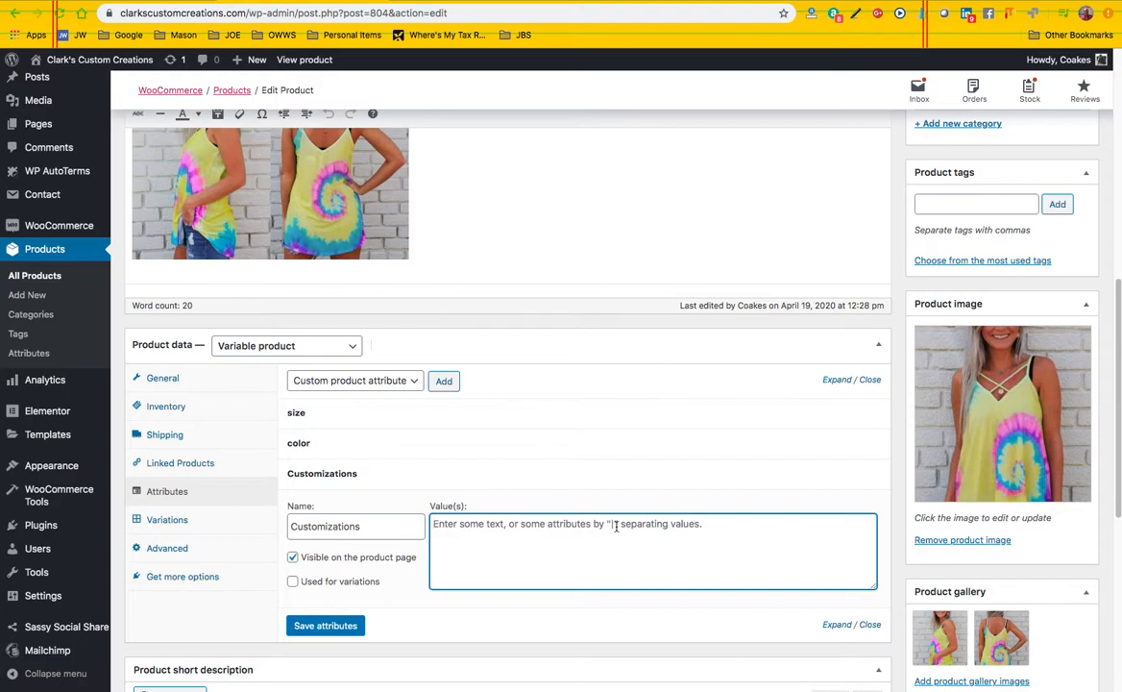
text(I)
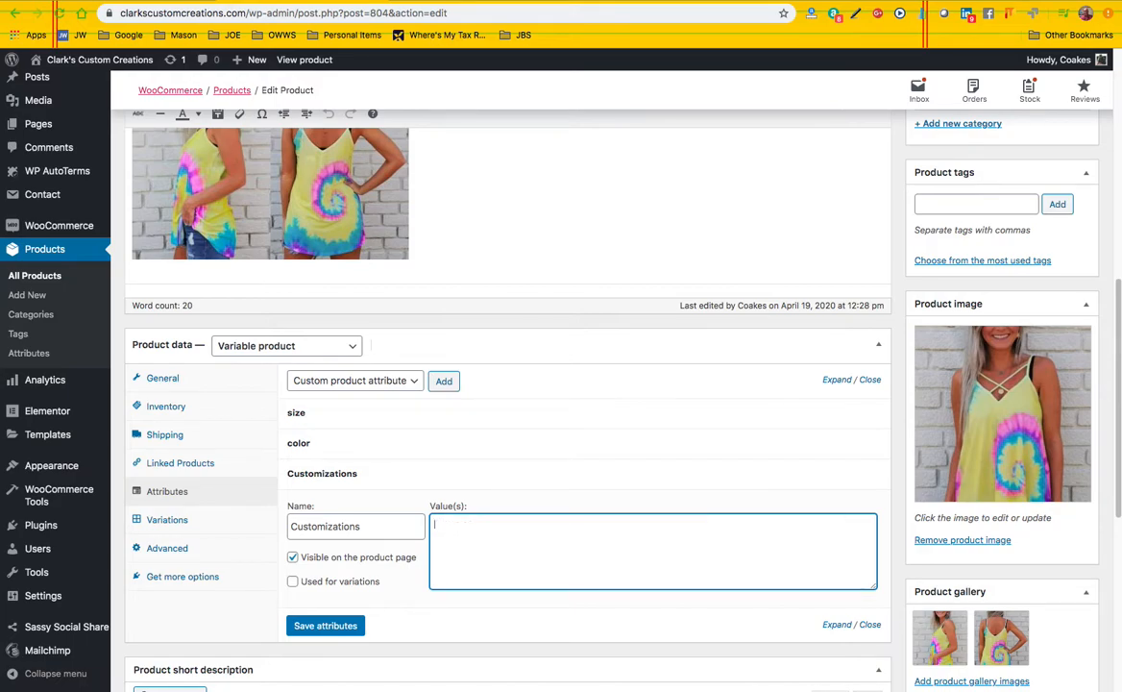
key(BackSpace)
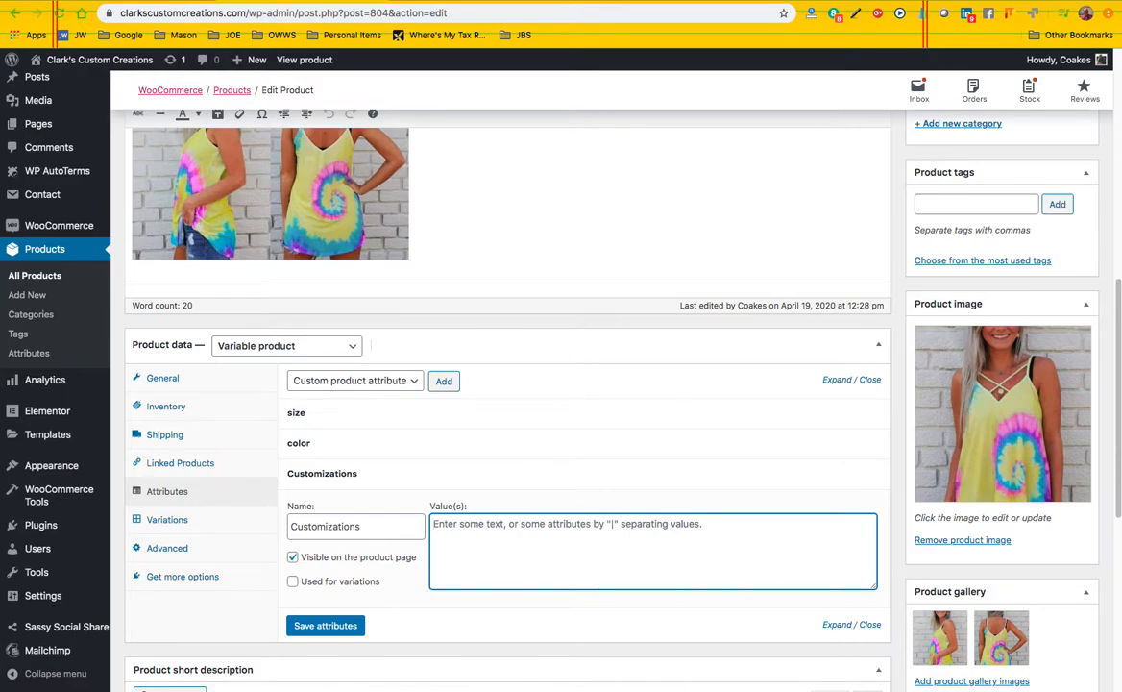
text(Vinyl)
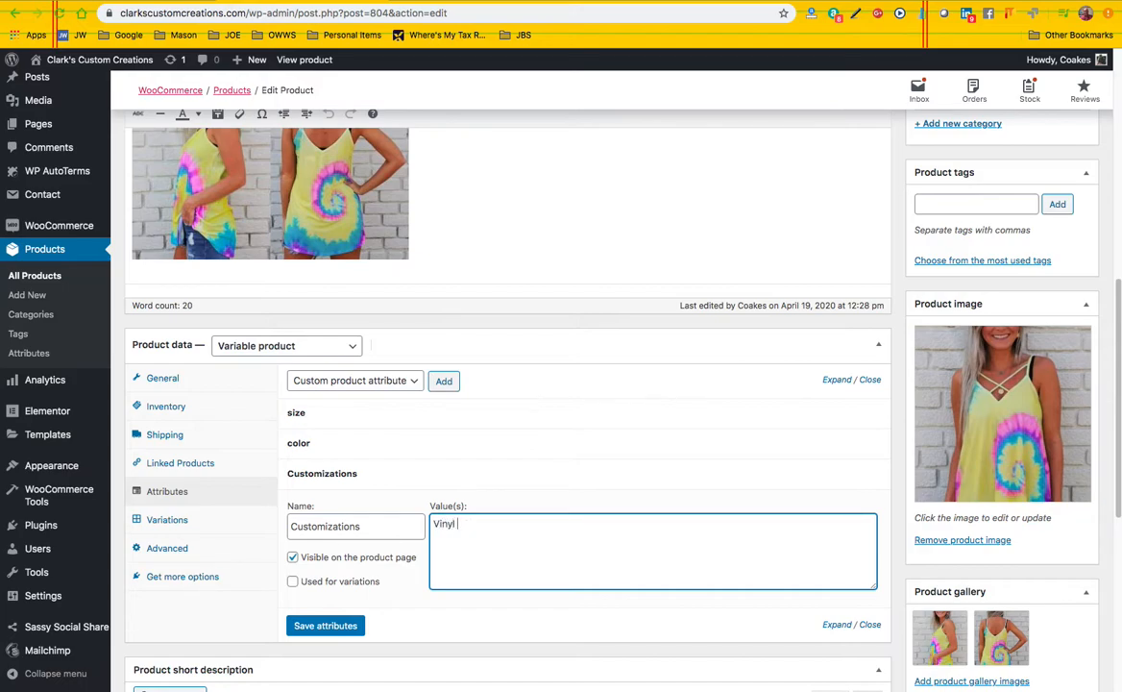
text( | Screen)
click(294, 583)
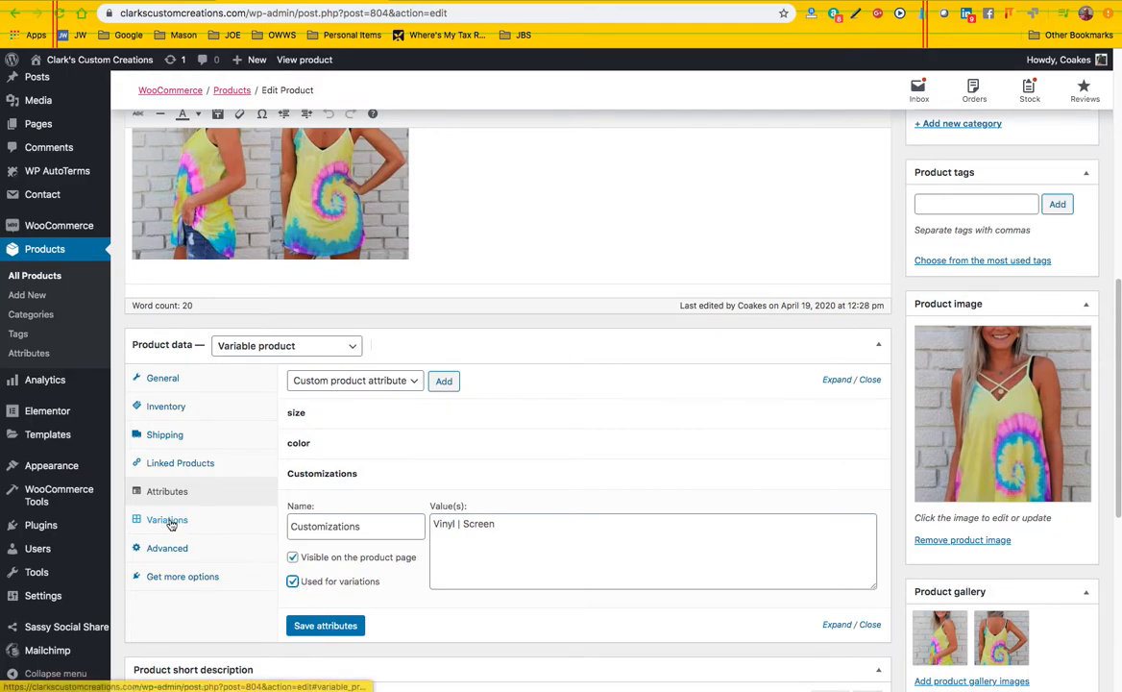
click(327, 630)
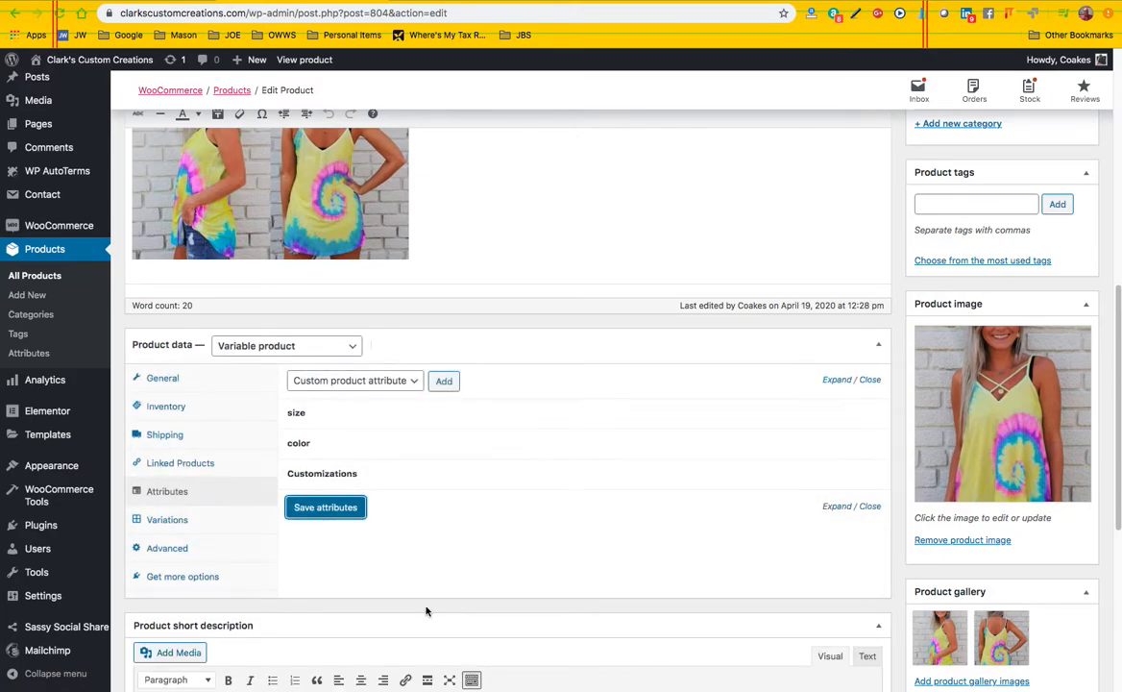
Create variations from all attributes of the product, accepting the linking of every attribute combination
click(170, 520)
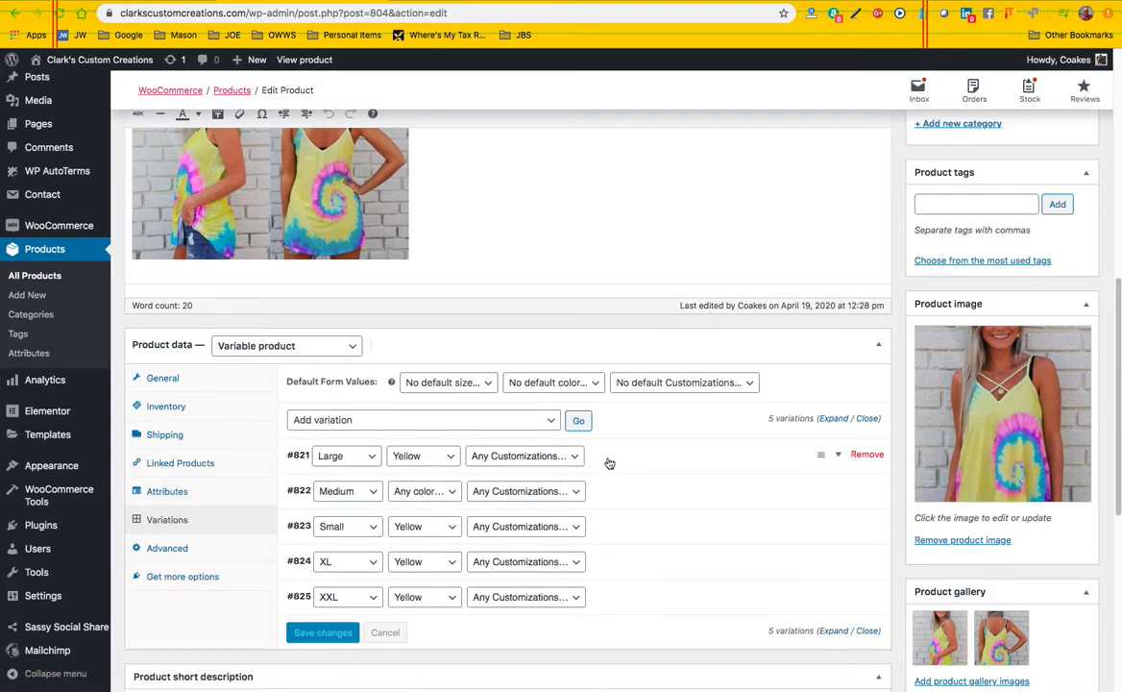
scroll(612, 484, down, 1)
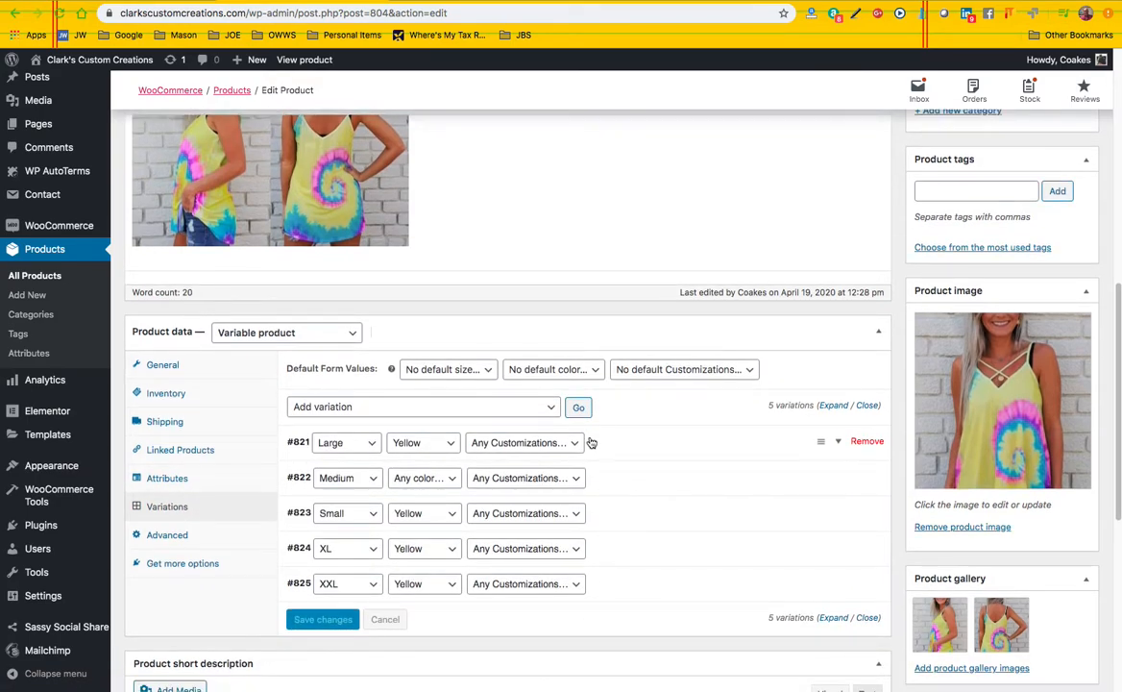
click(548, 408)
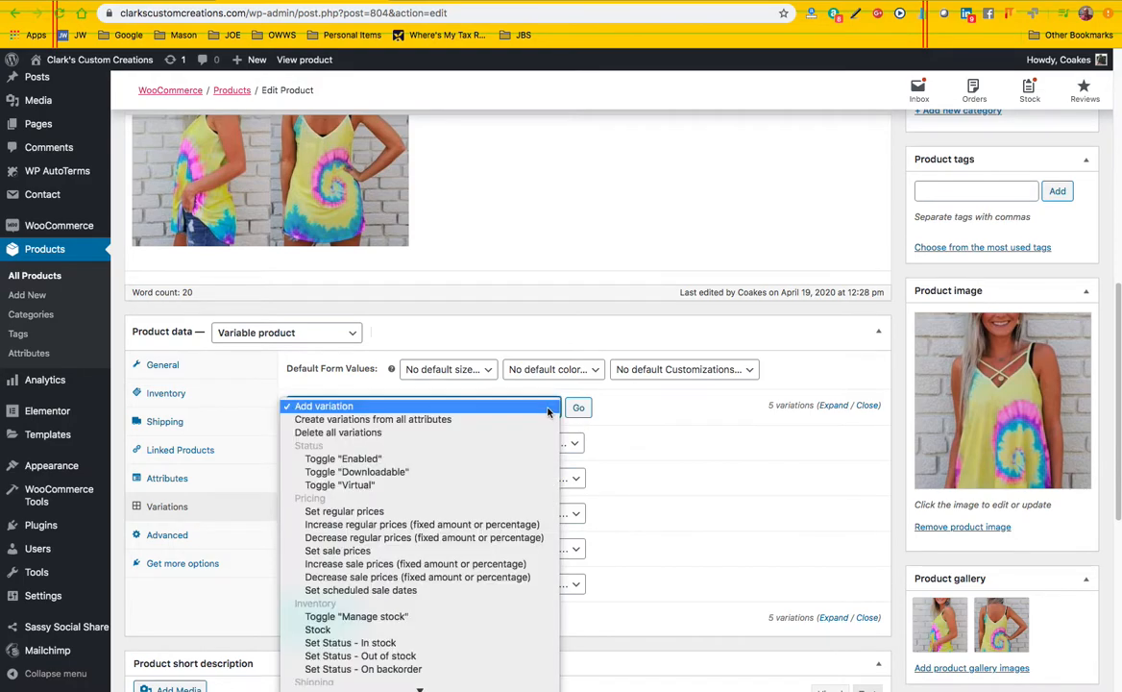
click(433, 420)
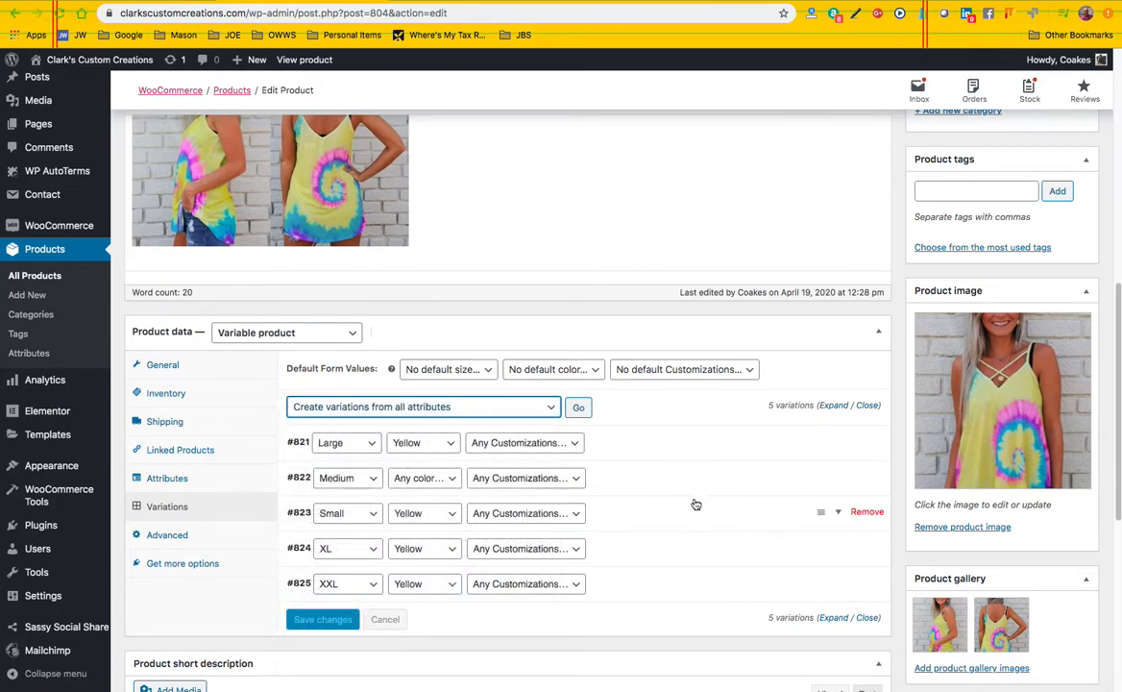
scroll(696, 504, down, 1)
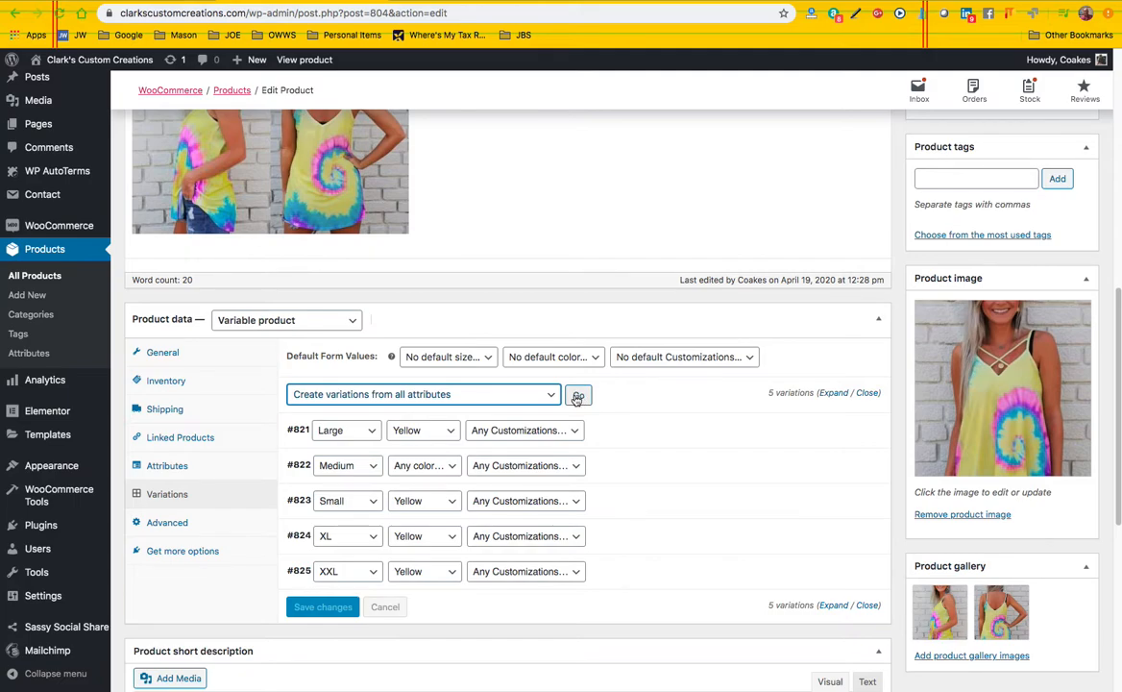
click(579, 397)
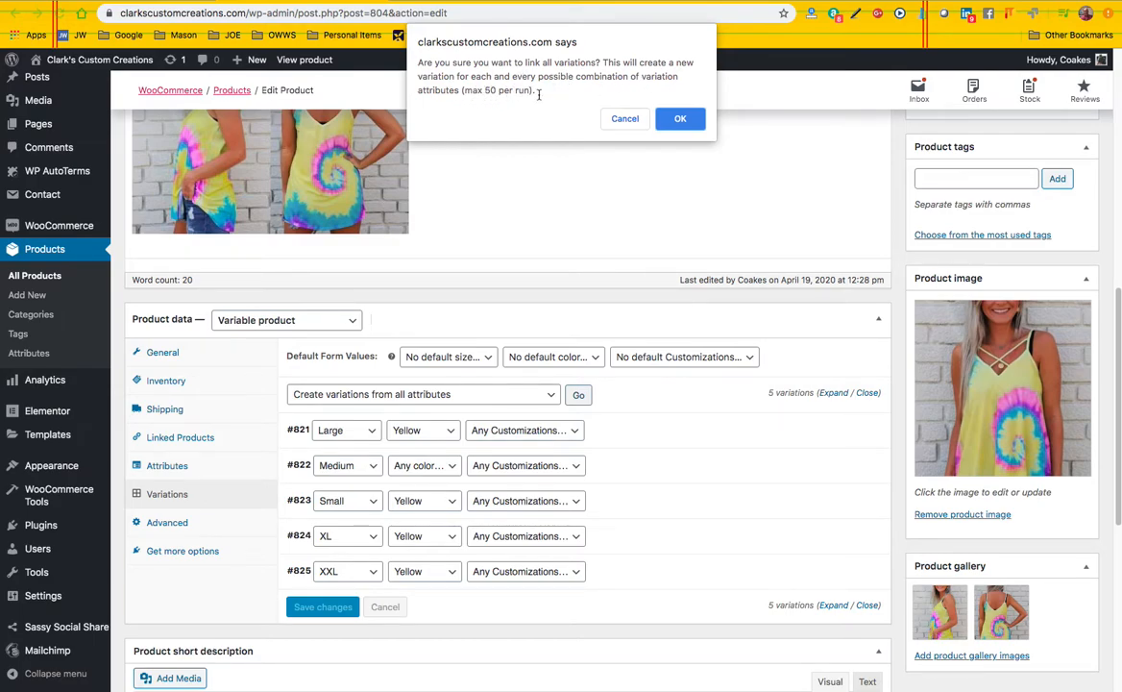
click(677, 119)
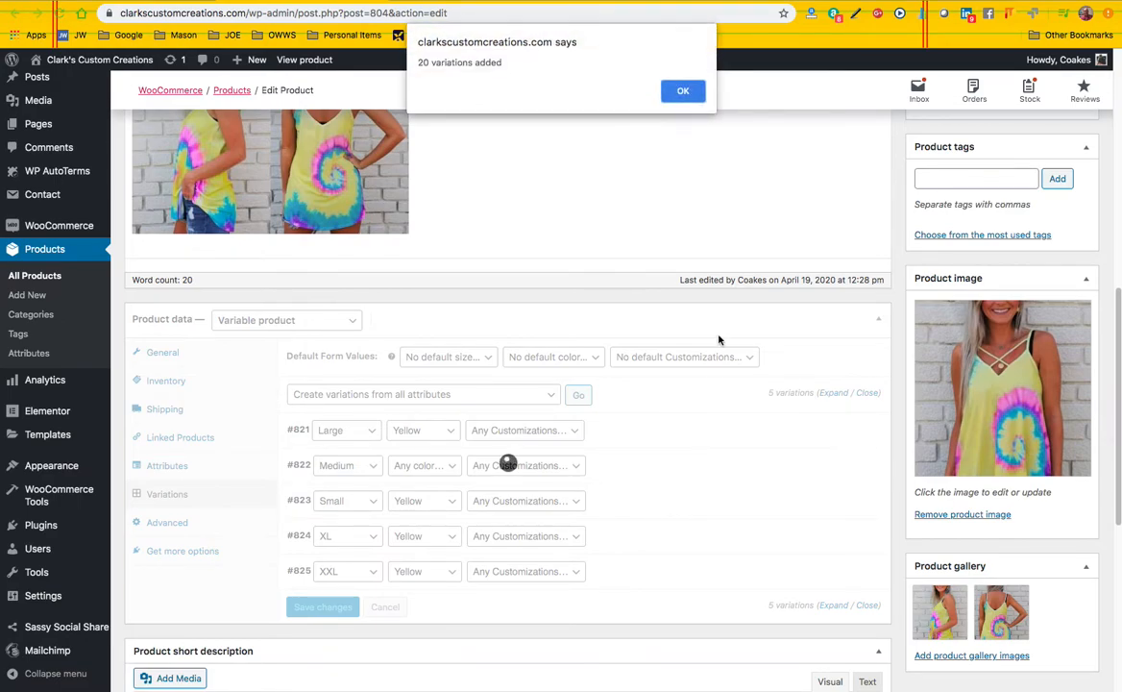
click(683, 93)
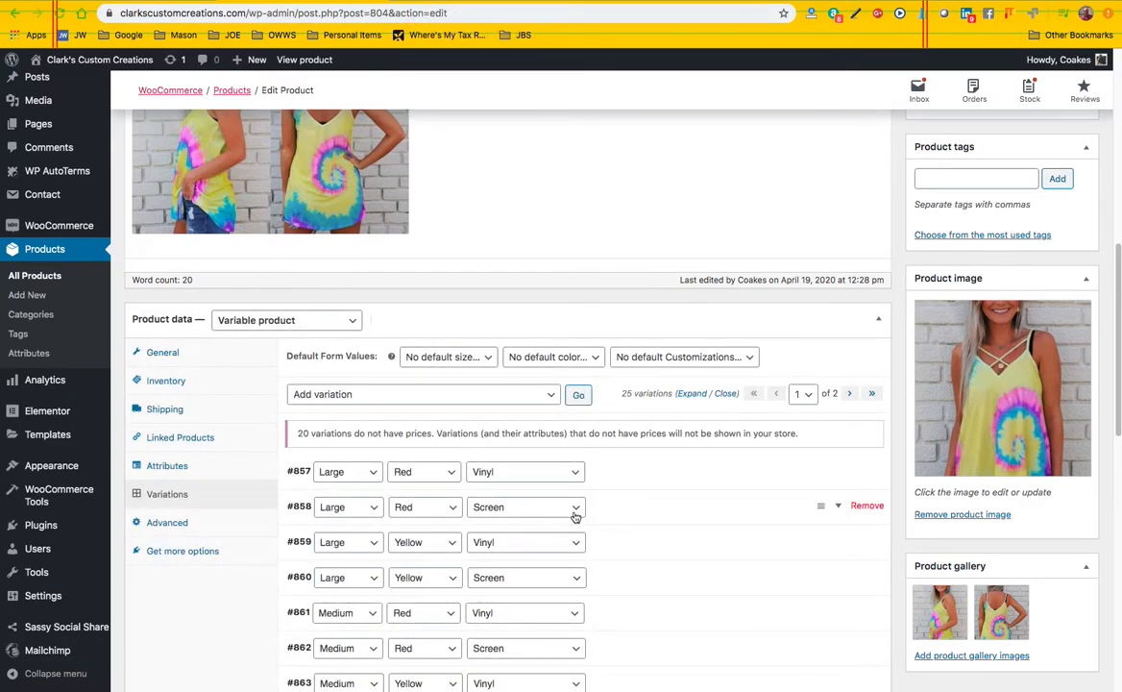
Review the size, color and customization combinations on both pages of the product's variations
scroll(568, 520, down, 3)
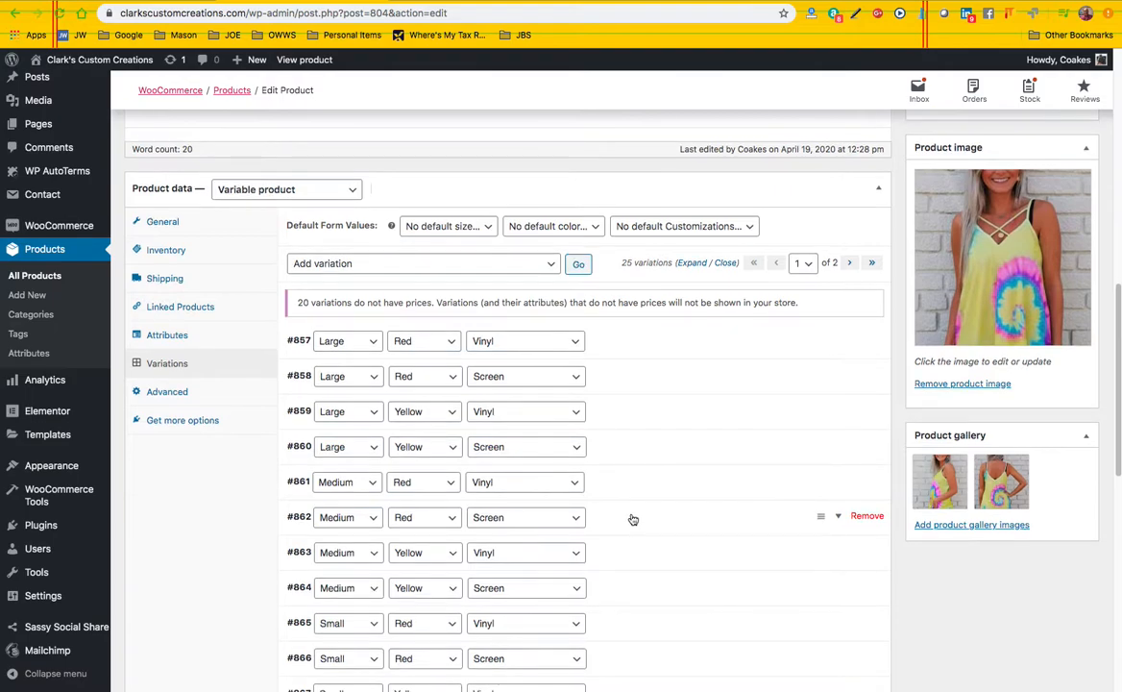
scroll(631, 517, up, 3)
scroll(630, 514, down, 5)
scroll(630, 514, down, 3)
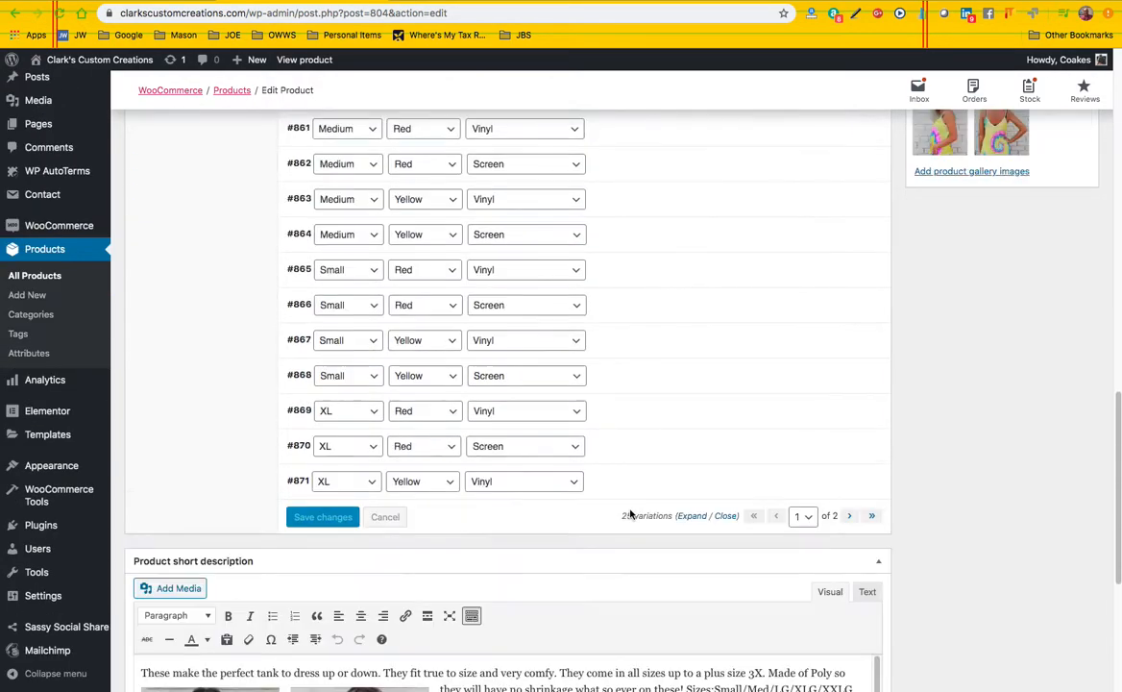
click(850, 516)
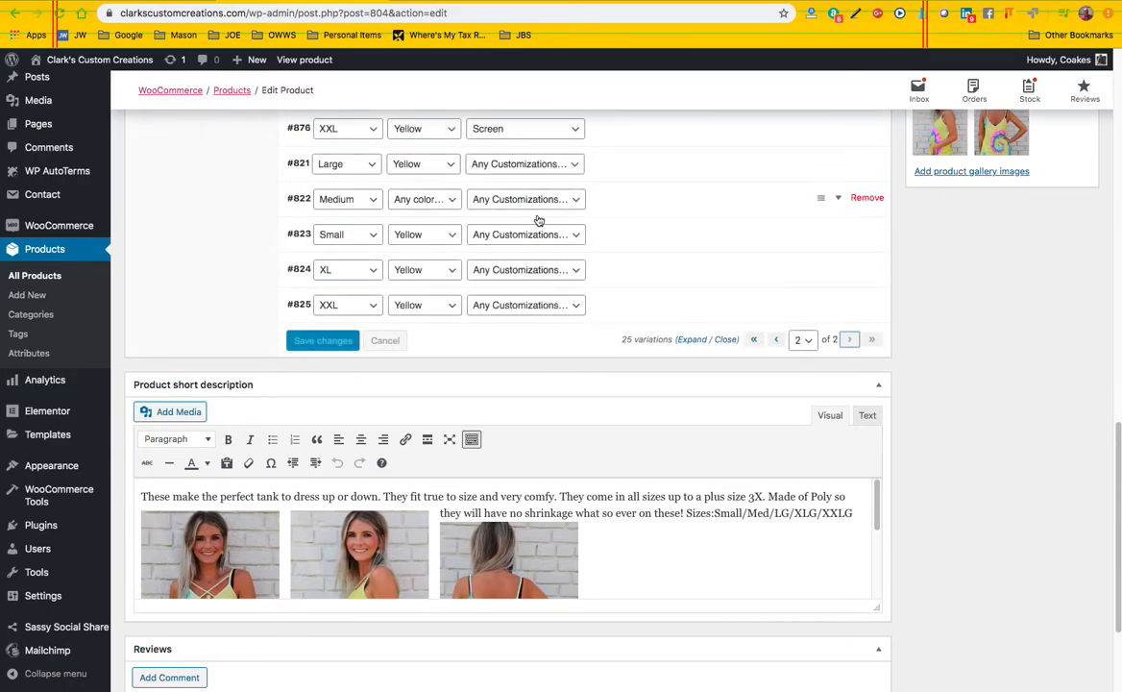
scroll(661, 271, up, 5)
scroll(671, 492, down, 4)
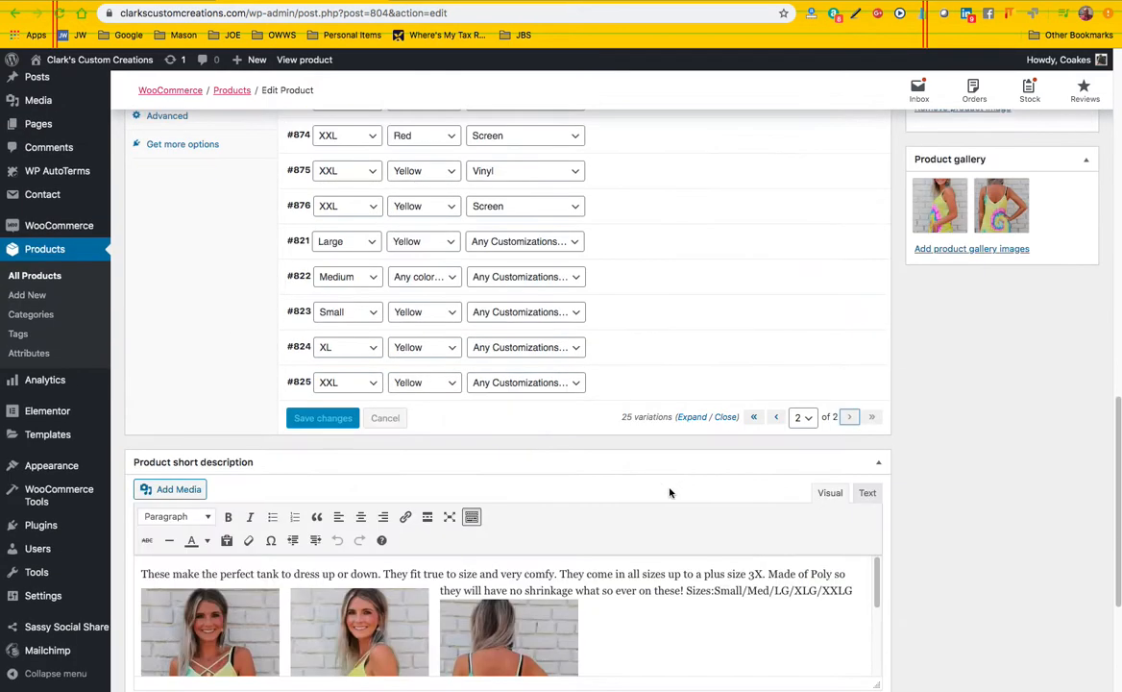
Update the published product with the new attribute and variations
scroll(654, 299, up, 1)
scroll(655, 299, up, 15)
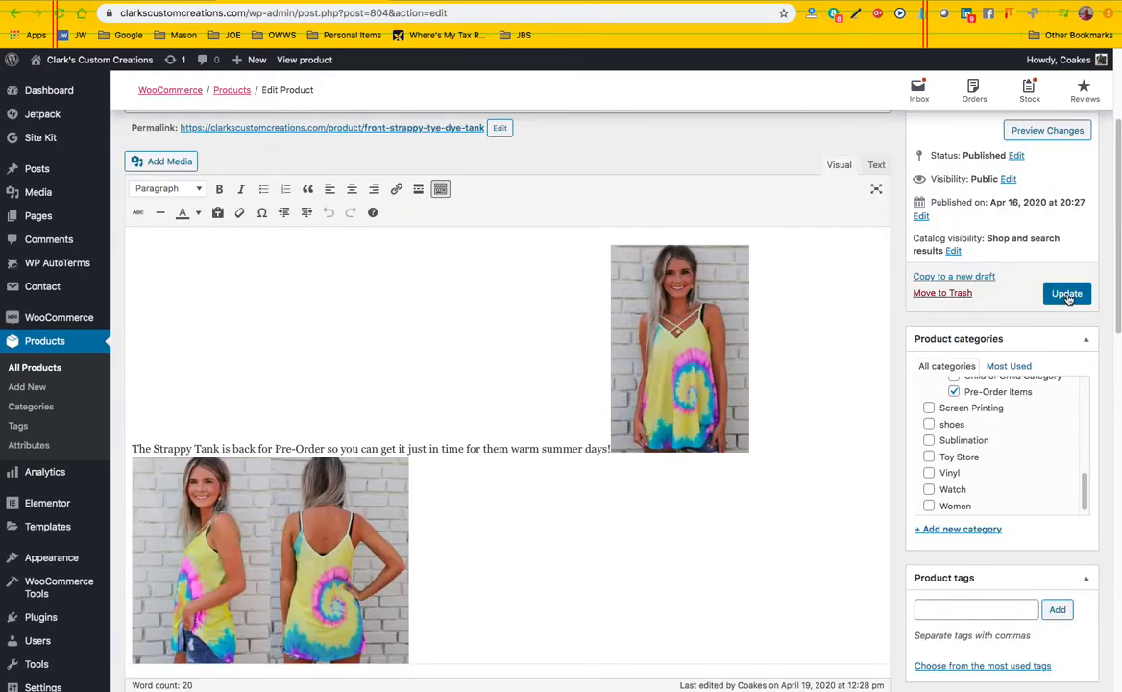
click(1067, 295)
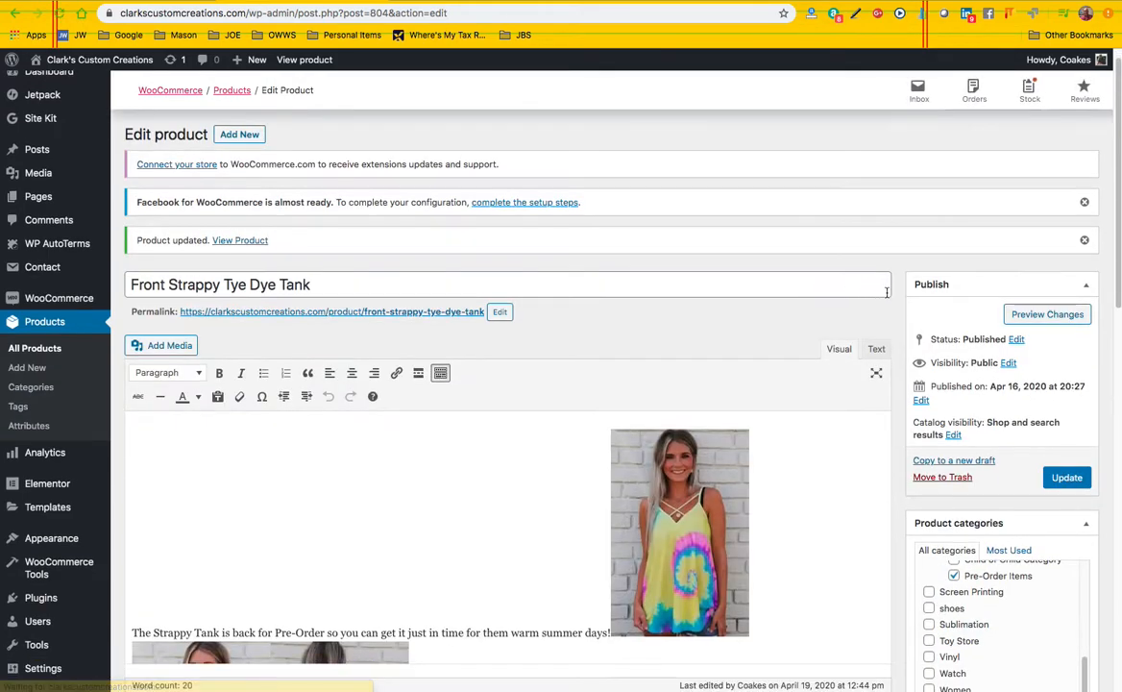
Preview the product's store page and examine its size, color and Customizations options
click(1031, 317)
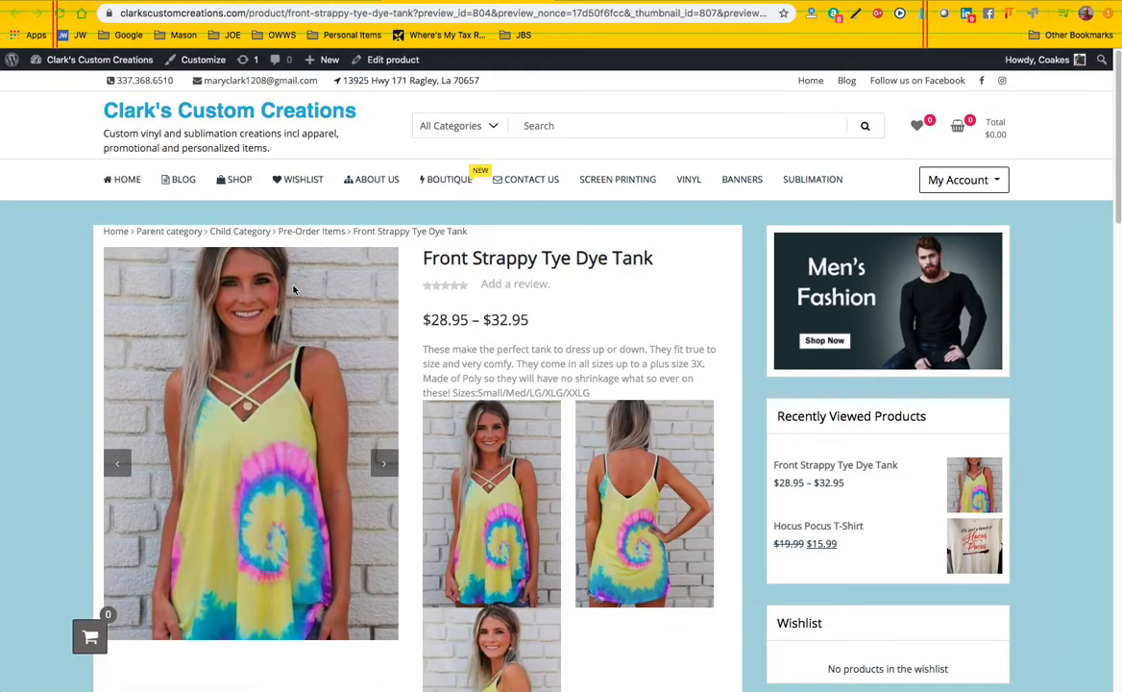
scroll(343, 338, down, 3)
scroll(490, 509, down, 3)
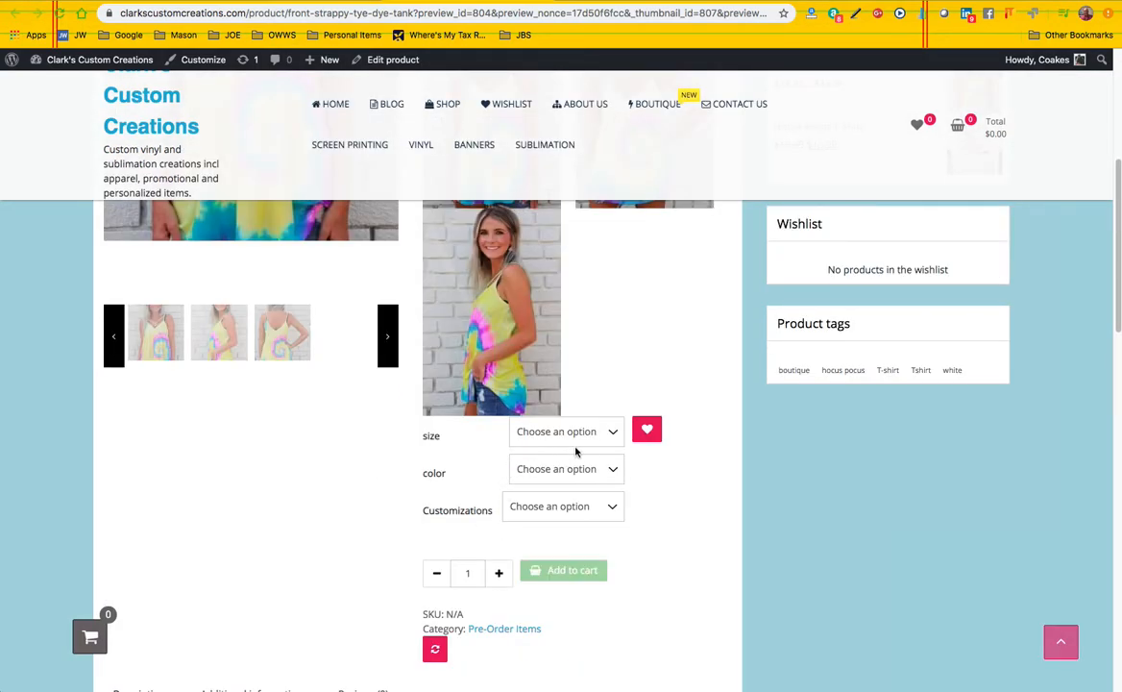
Choose size Large, color Yellow and customization Vinyl to check the variation's price, and return to the product editor
click(612, 435)
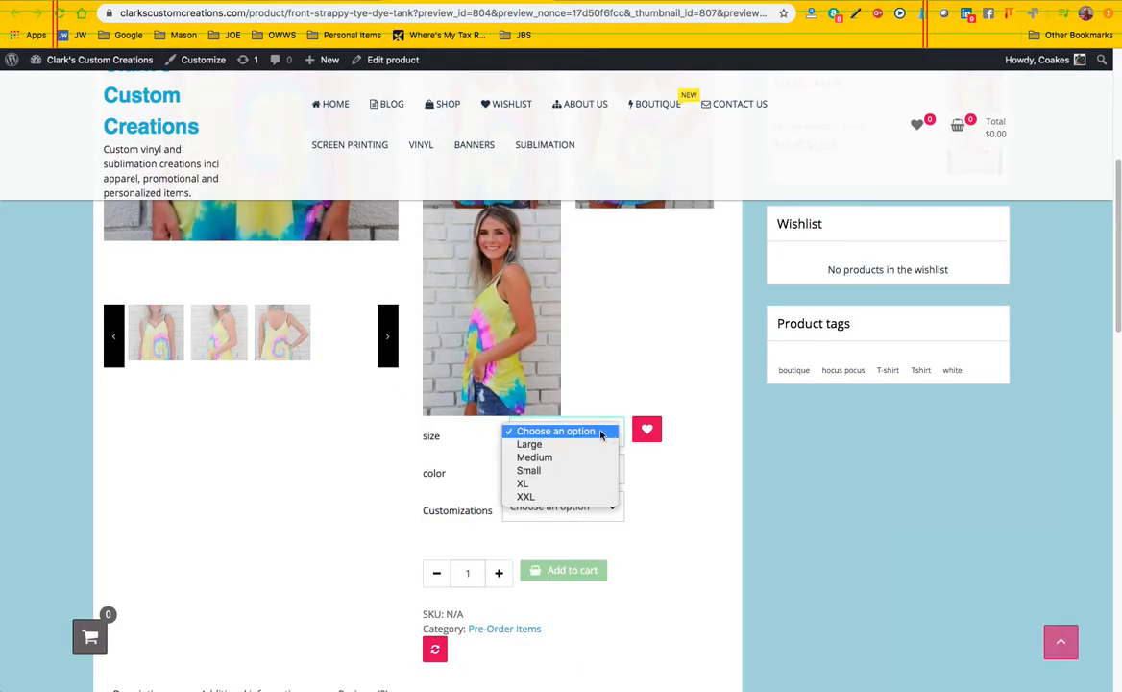
click(563, 444)
click(597, 471)
click(576, 481)
click(593, 507)
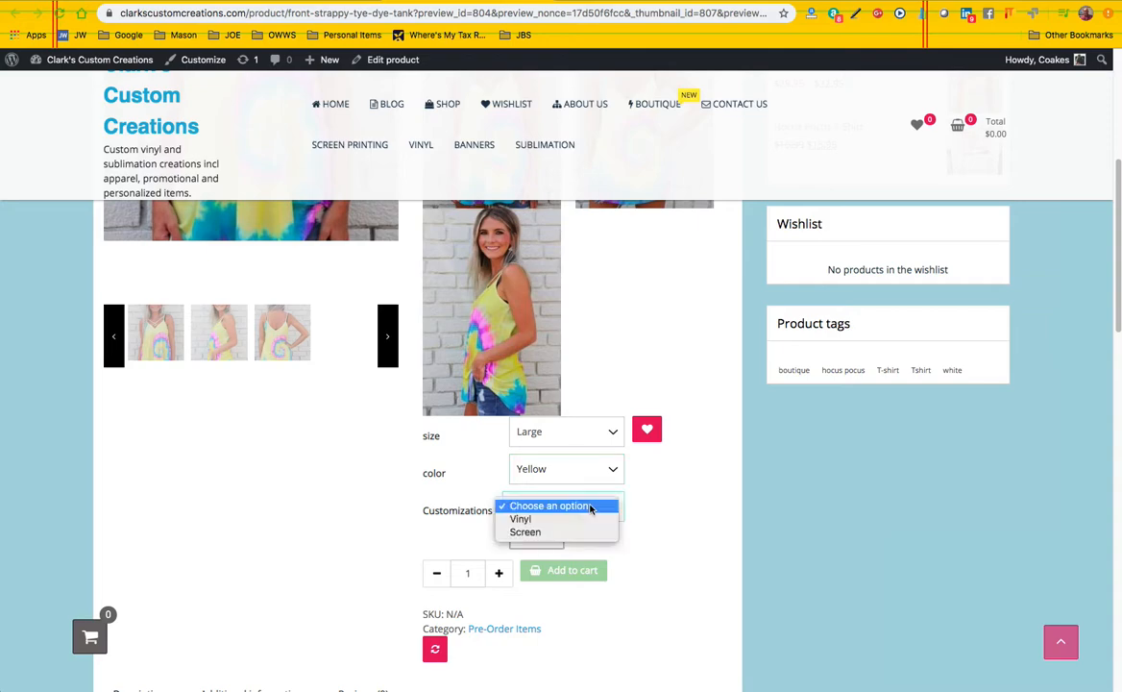
click(553, 520)
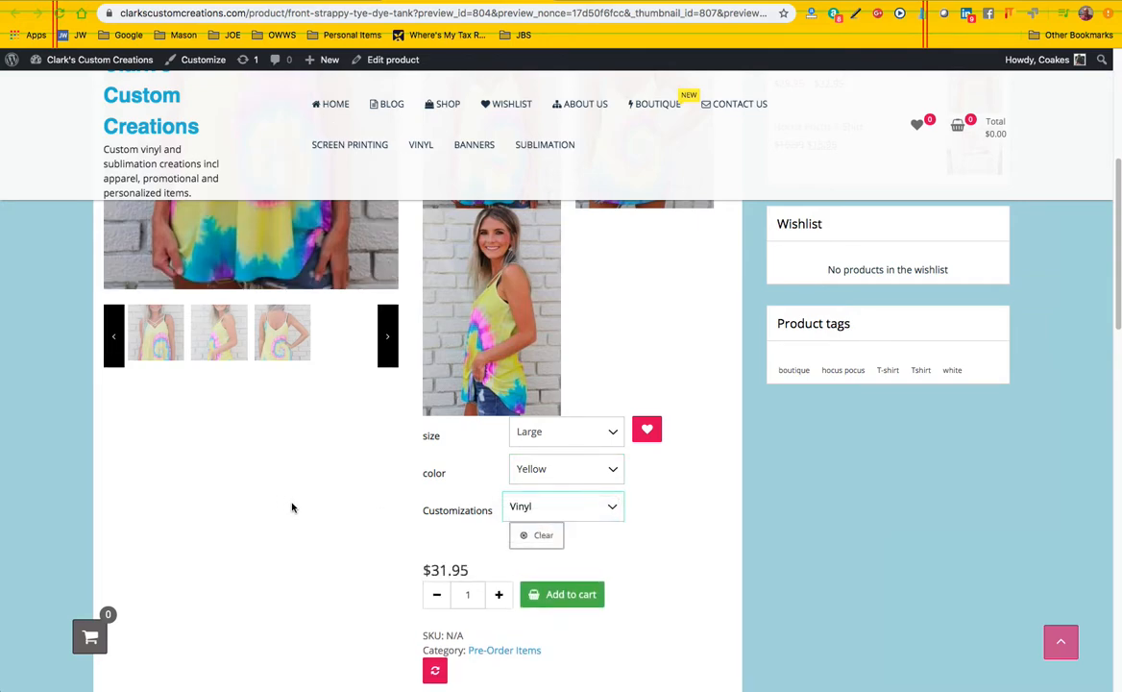
scroll(394, 532, down, 1)
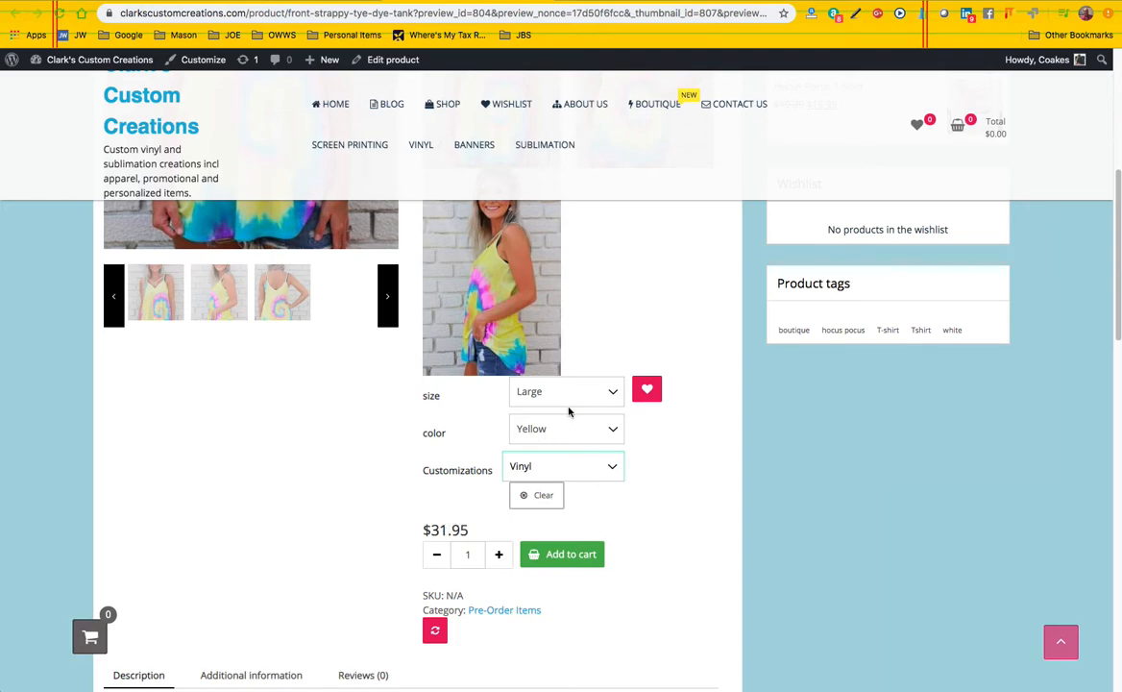
scroll(569, 412, up, 2)
click(274, 1)
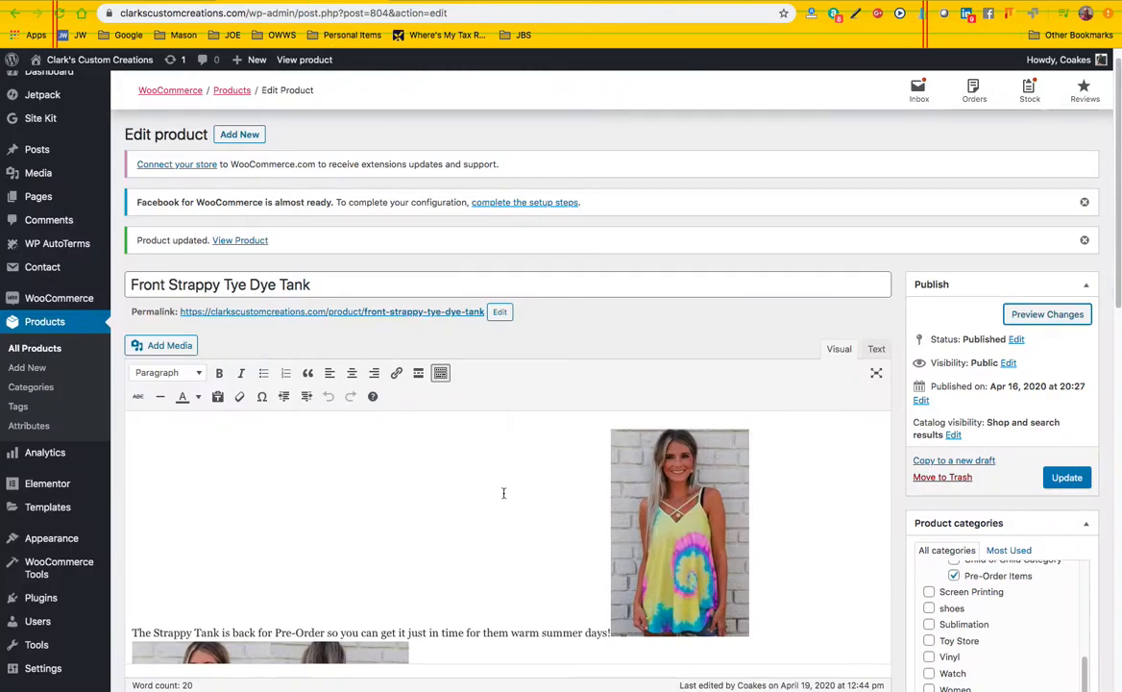
Open the product's Large, Yellow, Vinyl variation and set its regular price to $49.95
scroll(508, 483, down, 6)
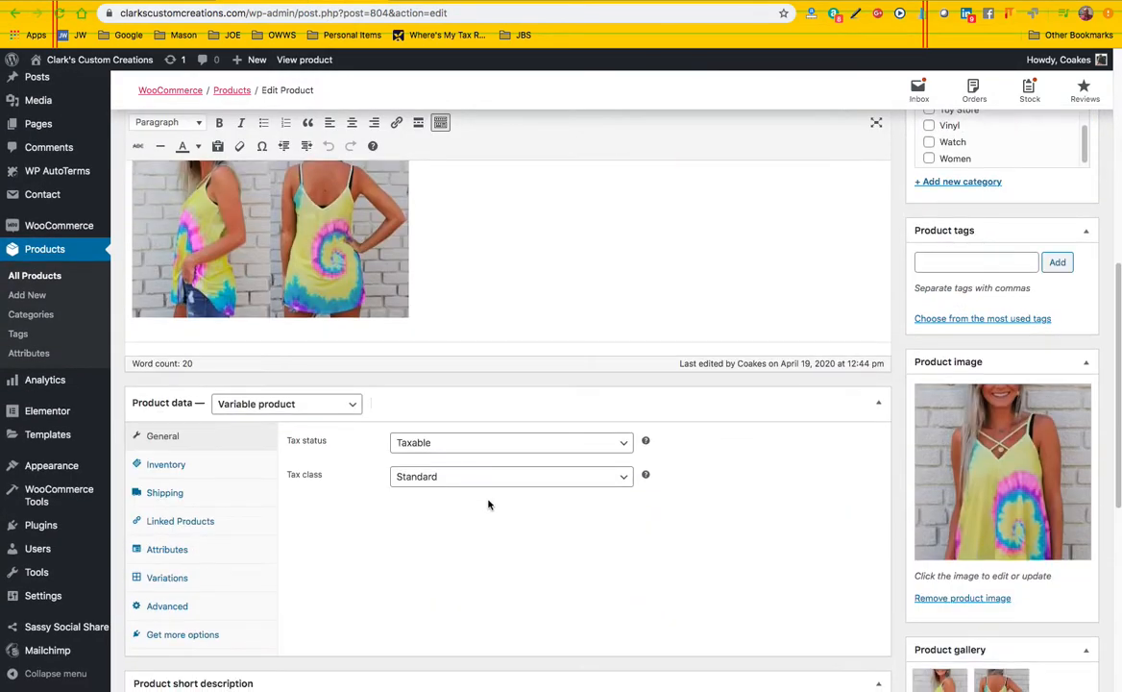
scroll(488, 505, down, 1)
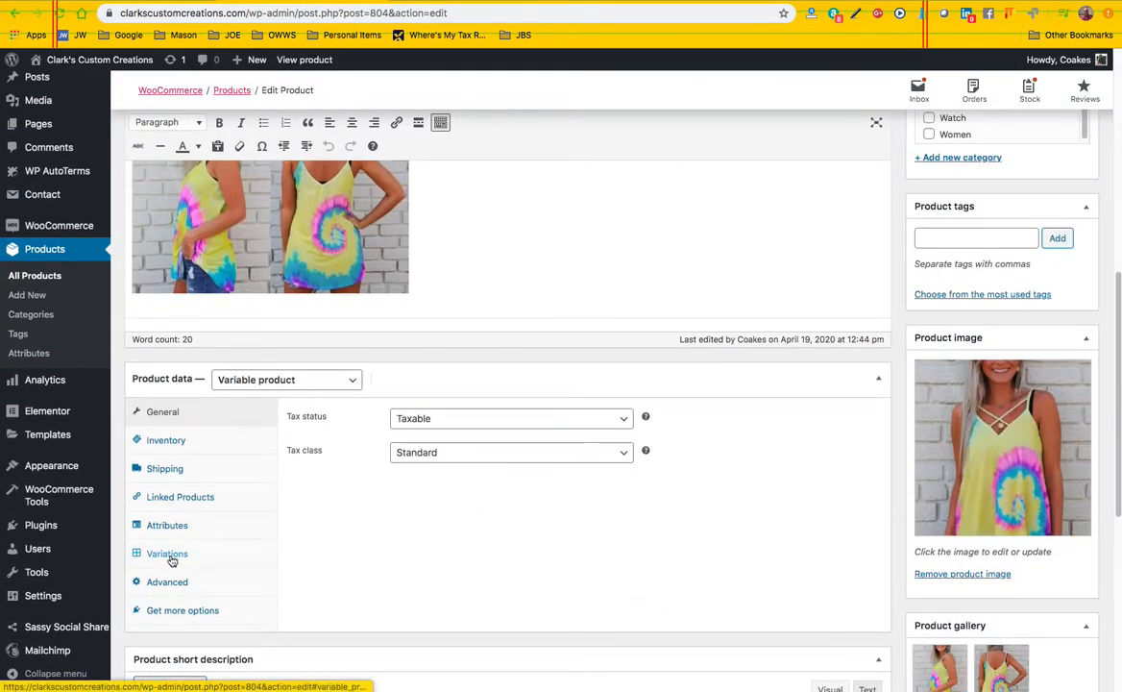
click(170, 556)
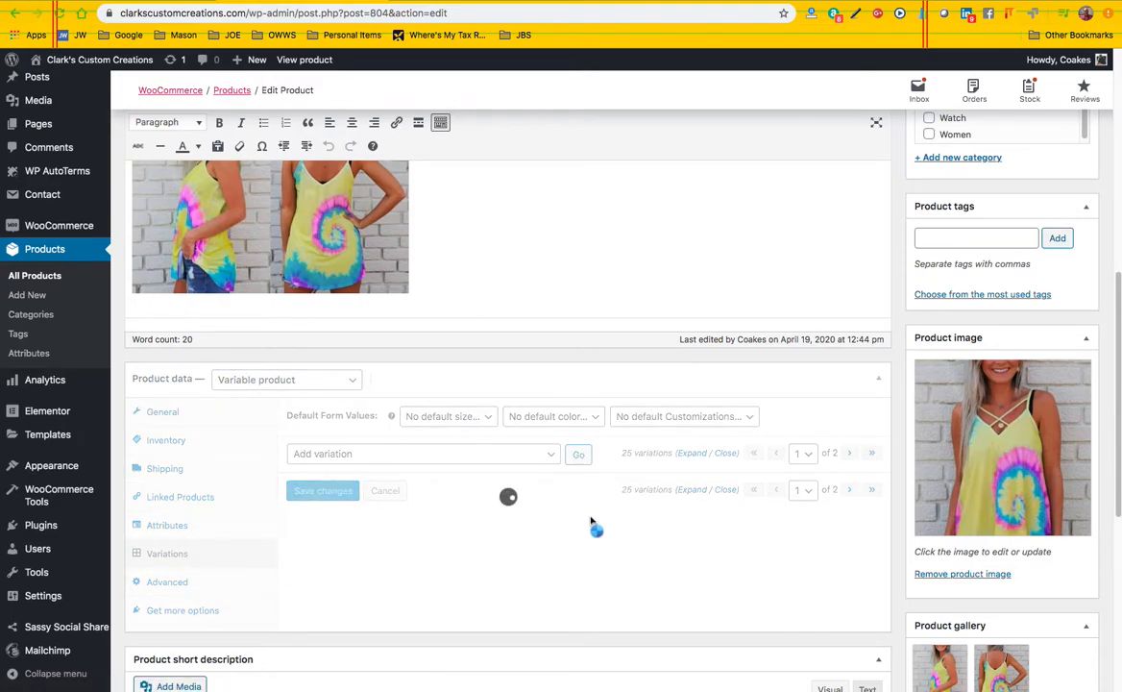
scroll(609, 519, down, 4)
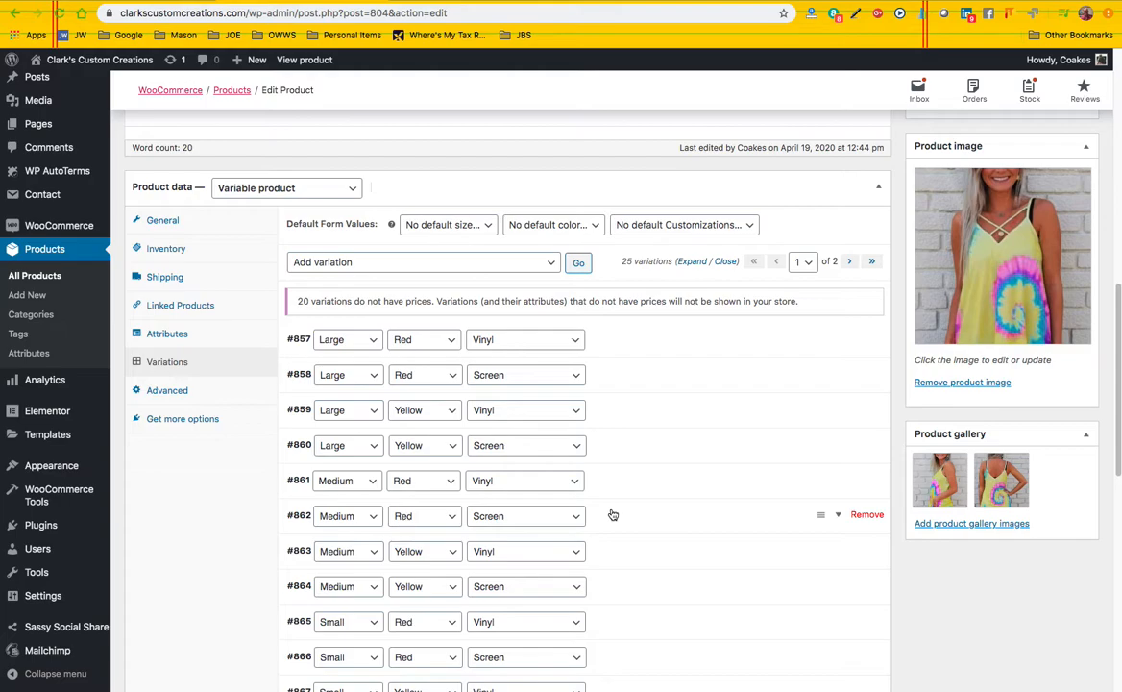
scroll(617, 514, down, 4)
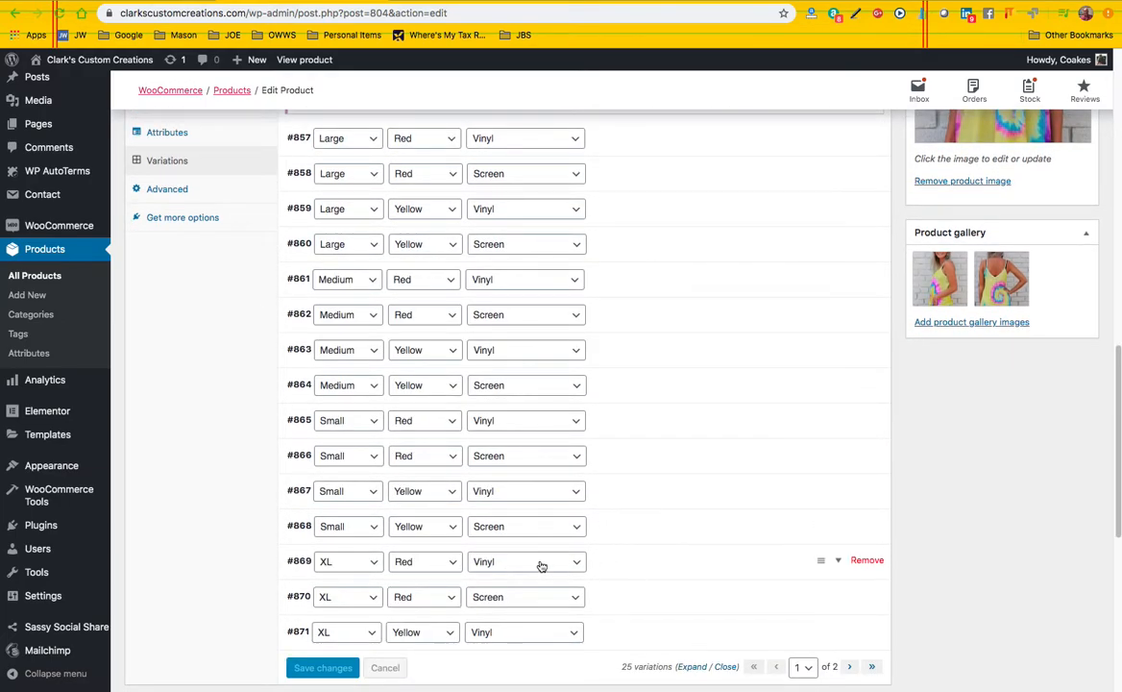
scroll(663, 346, up, 1)
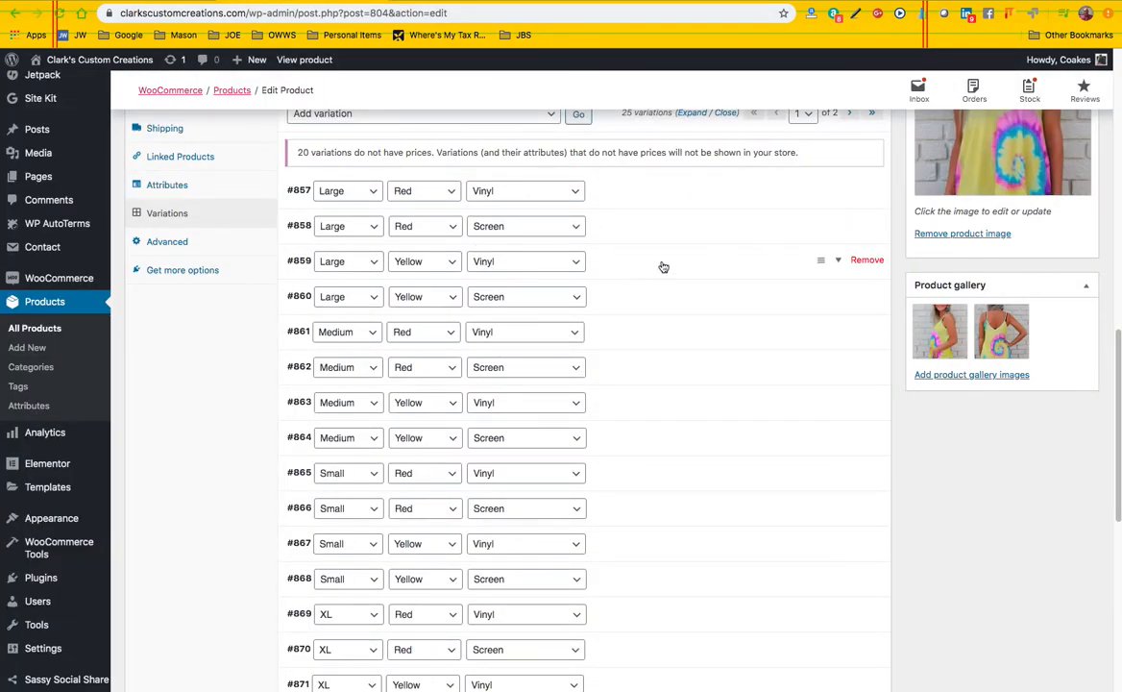
click(611, 252)
click(346, 421)
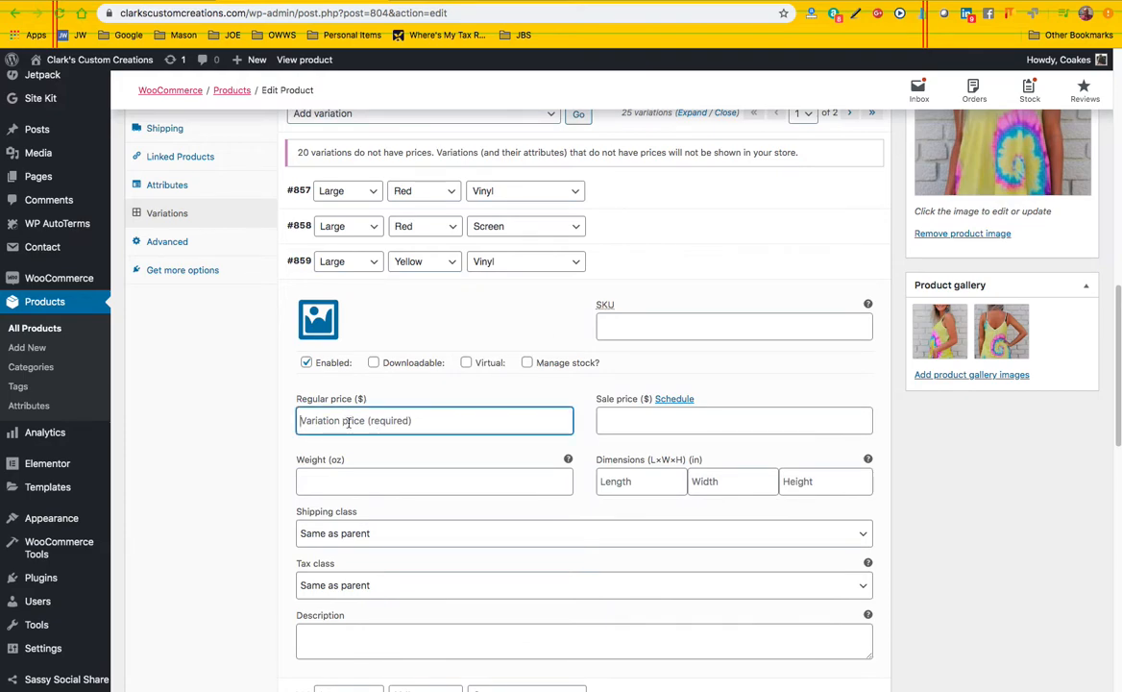
text(49.95)
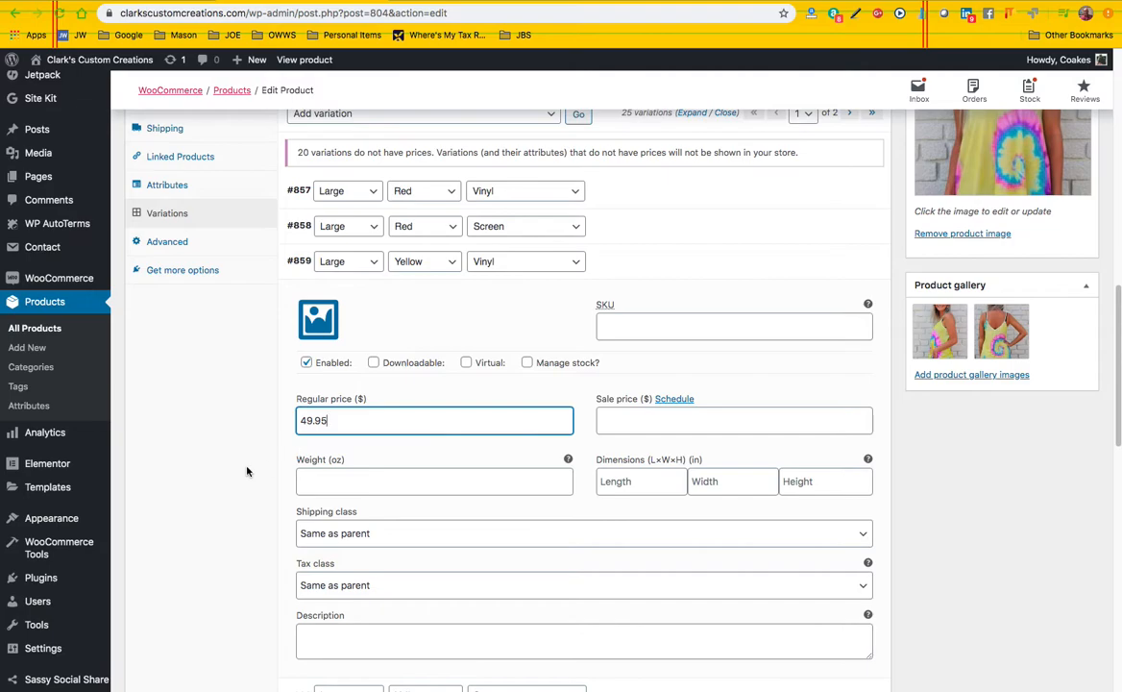
Set the Large, Yellow, Vinyl variation's weight to 18 oz and save the variation changes
click(318, 484)
text(18)
click(237, 466)
scroll(241, 467, down, 3)
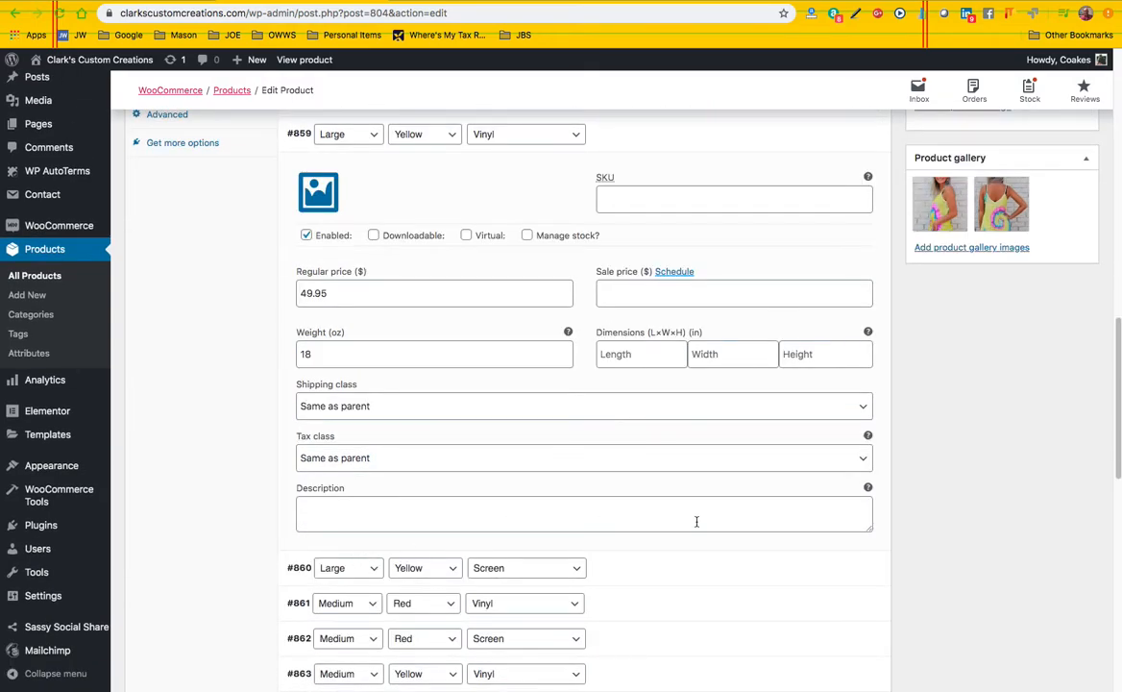
scroll(526, 499, down, 9)
scroll(418, 491, up, 2)
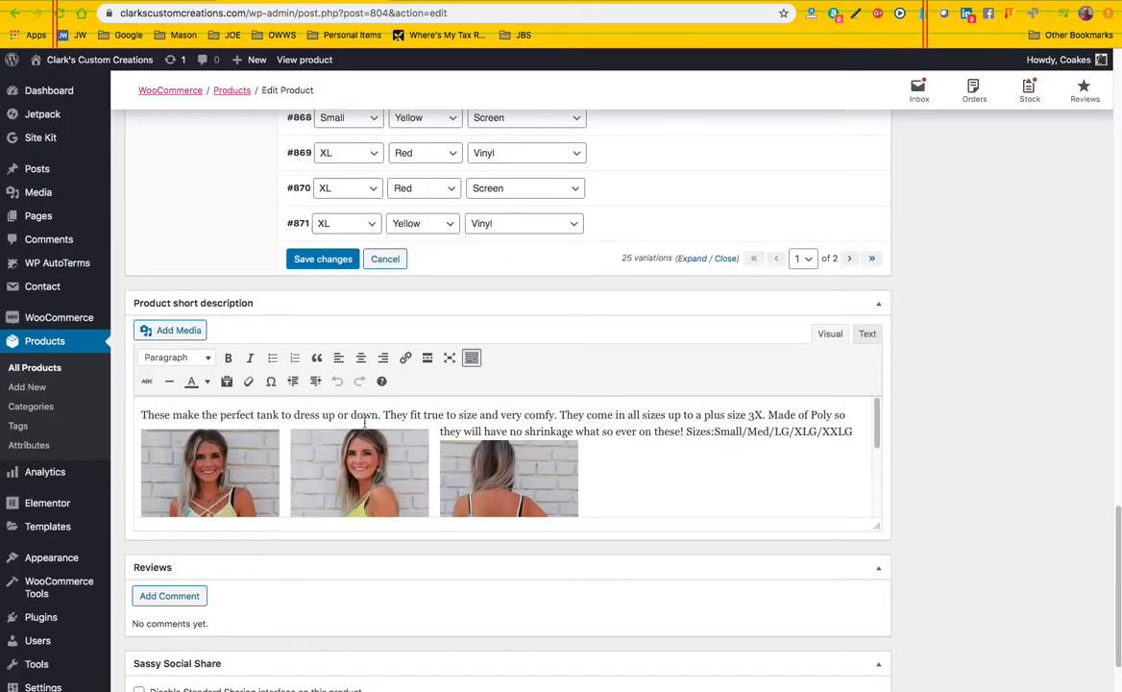
click(325, 259)
Preview the product changes and bring up the size, color and Customizations options on the store page
scroll(589, 296, up, 12)
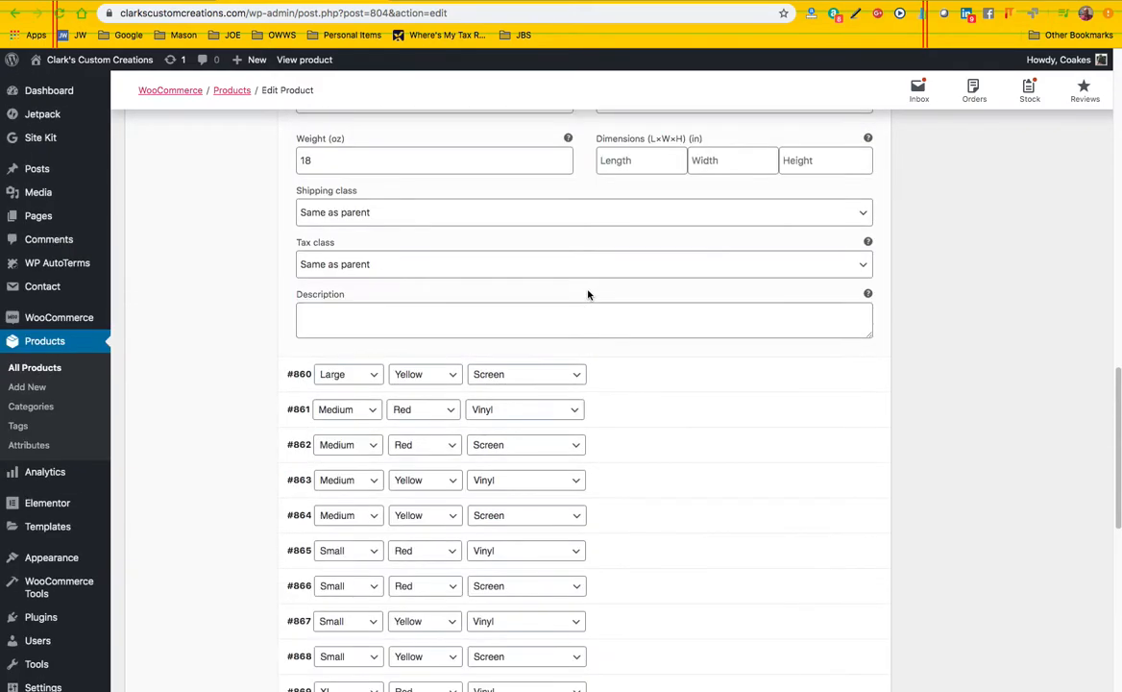
scroll(589, 295, down, 10)
scroll(590, 295, up, 10)
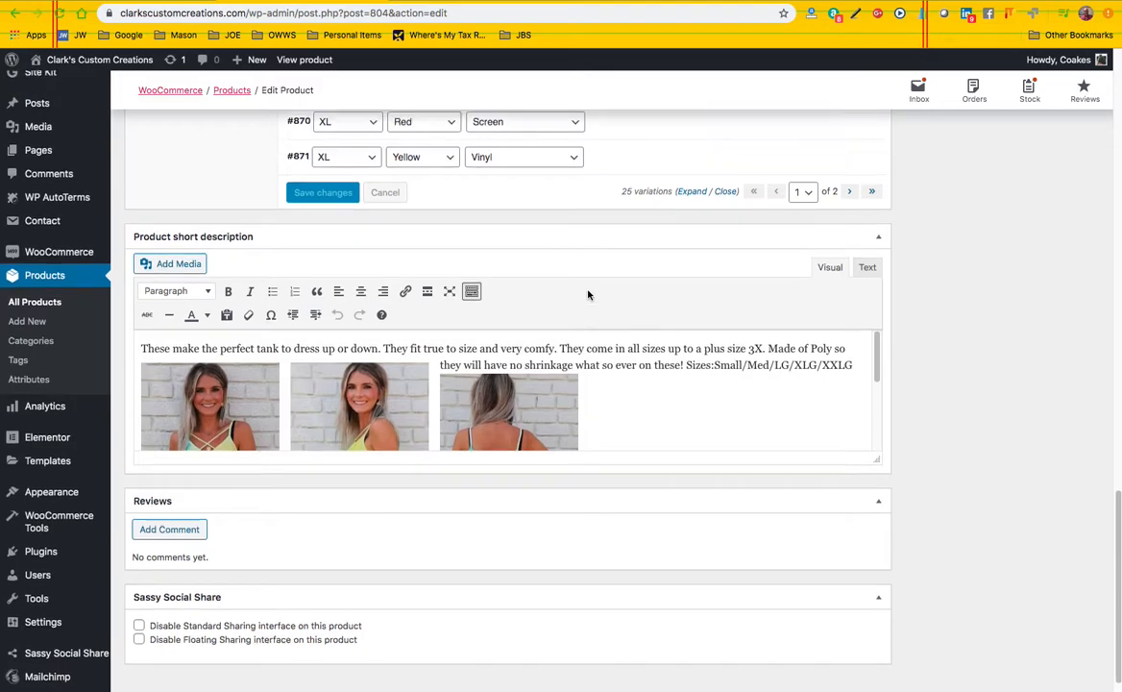
scroll(845, 270, up, 5)
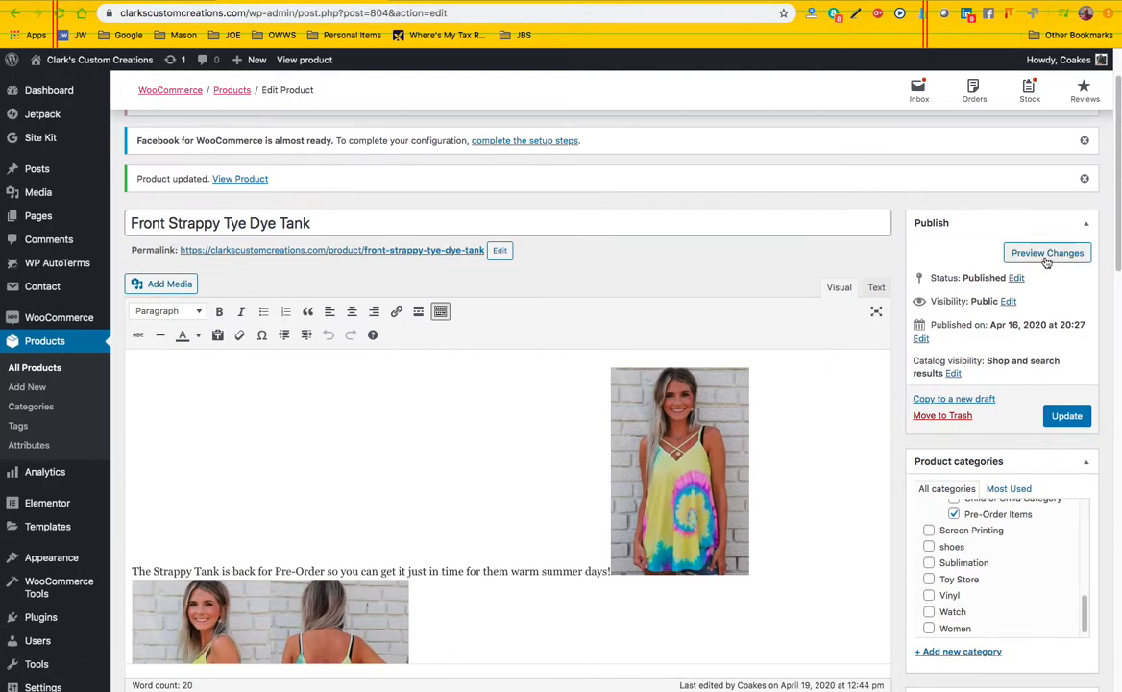
click(1047, 256)
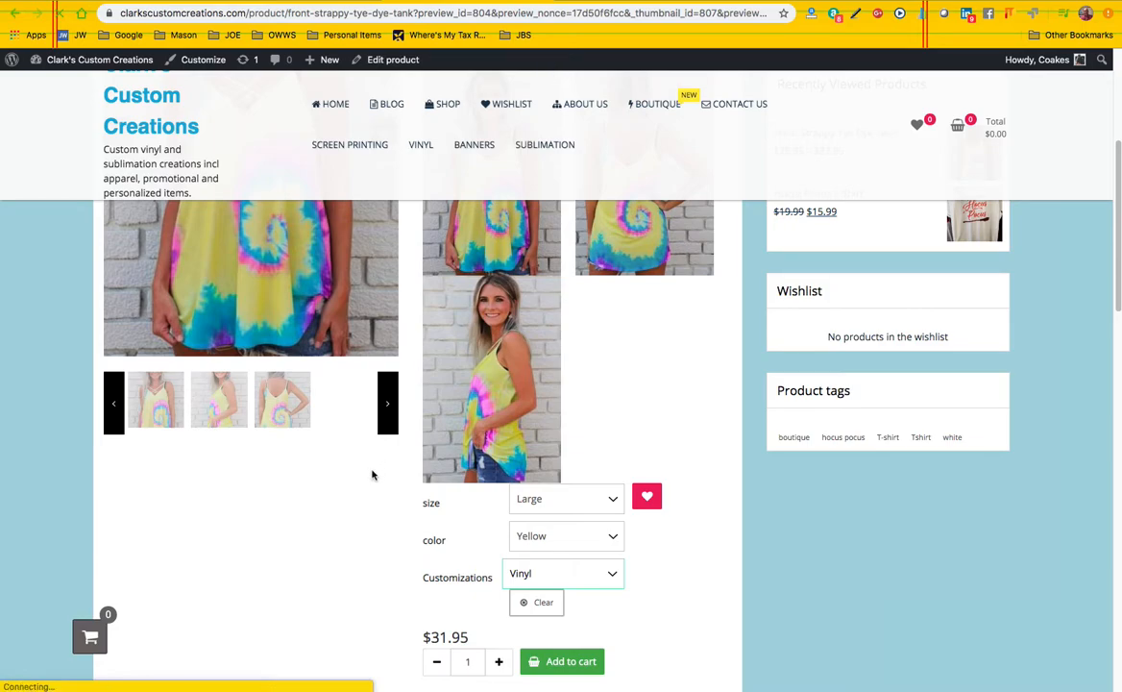
scroll(386, 476, down, 1)
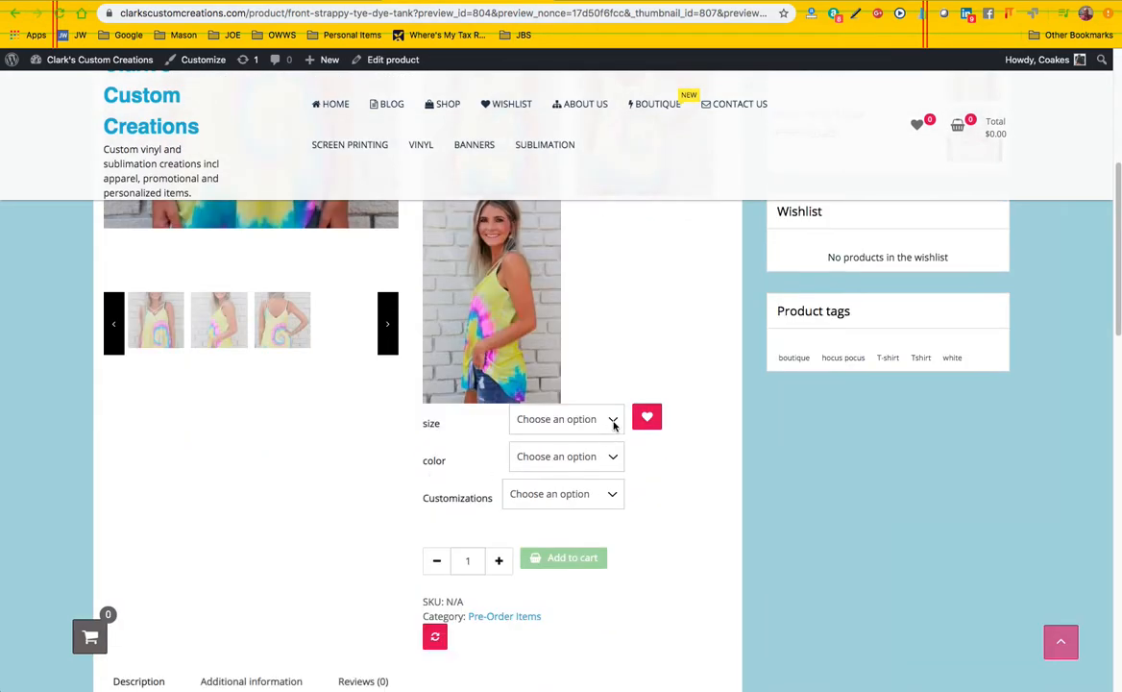
Choose size Large, color Yellow and customization Vinyl on the store page to check the variation's new price
click(612, 423)
click(593, 445)
click(593, 452)
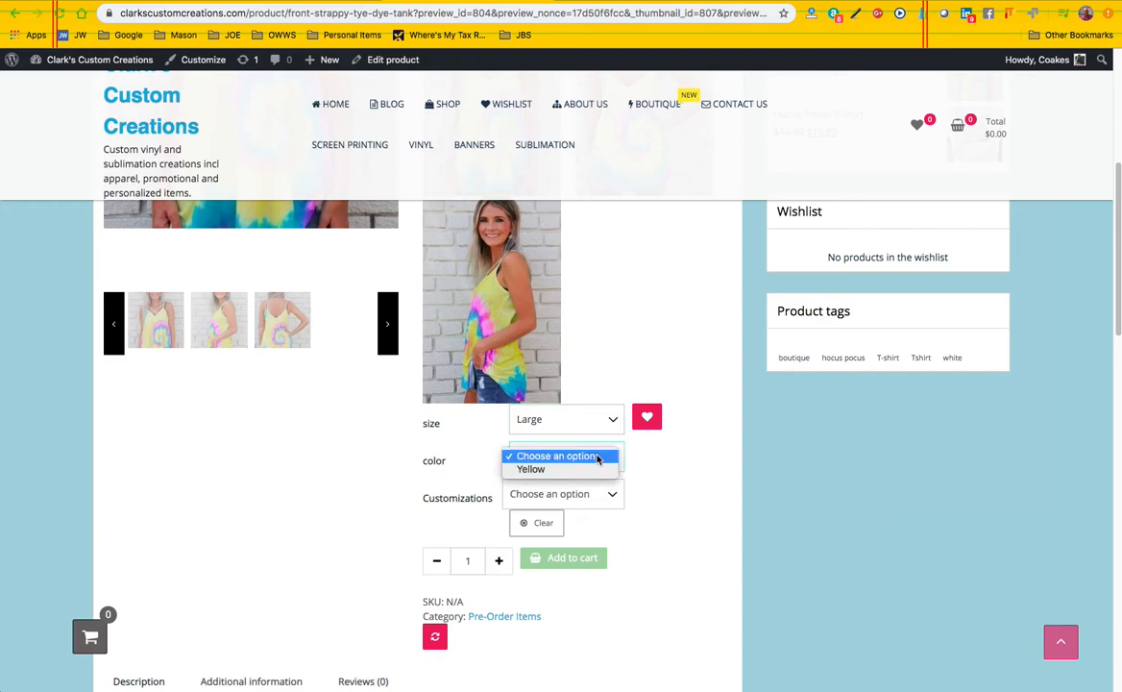
click(584, 475)
click(583, 496)
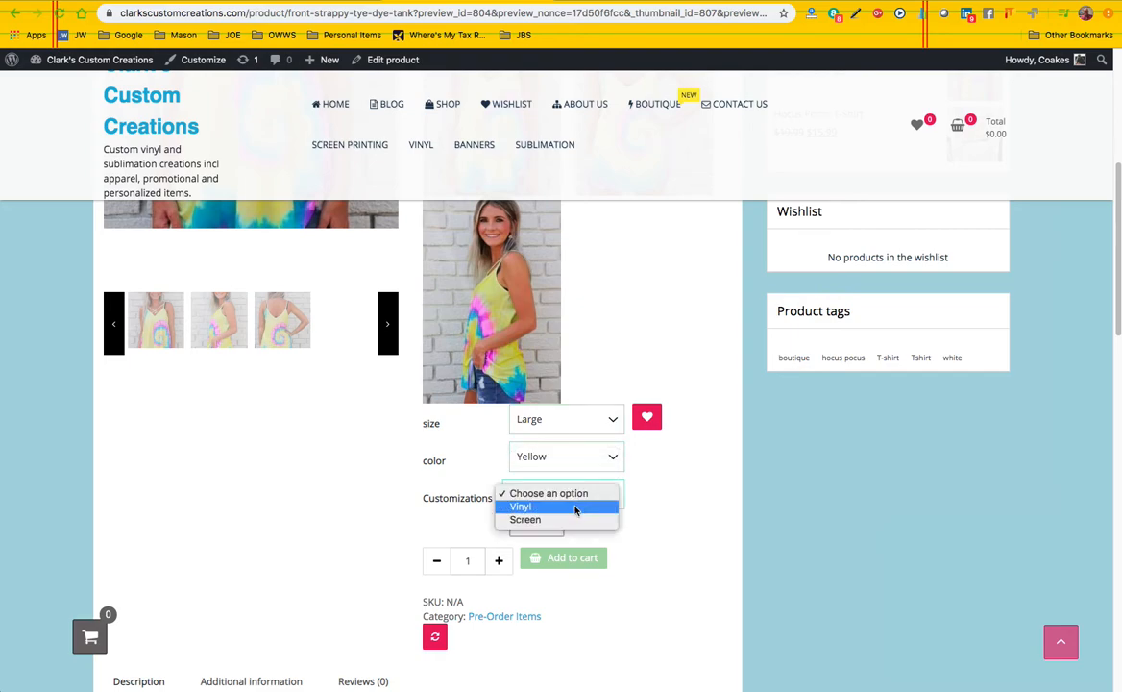
click(576, 509)
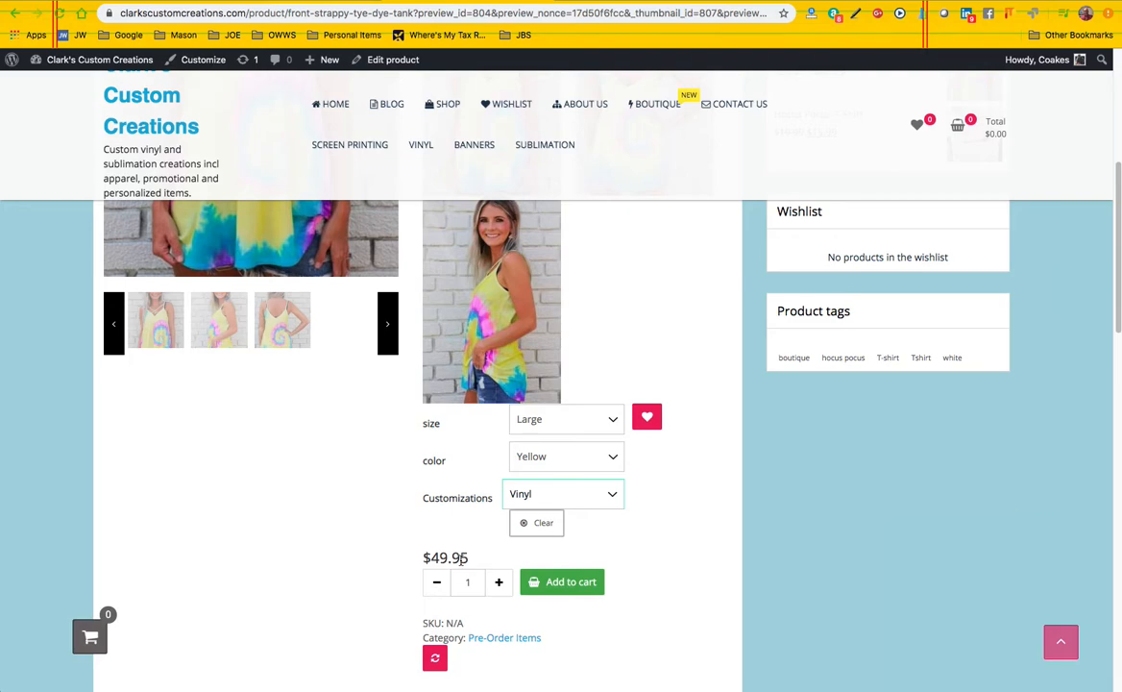
Examine the available Customizations choices on the store page and return to the product editor
click(613, 496)
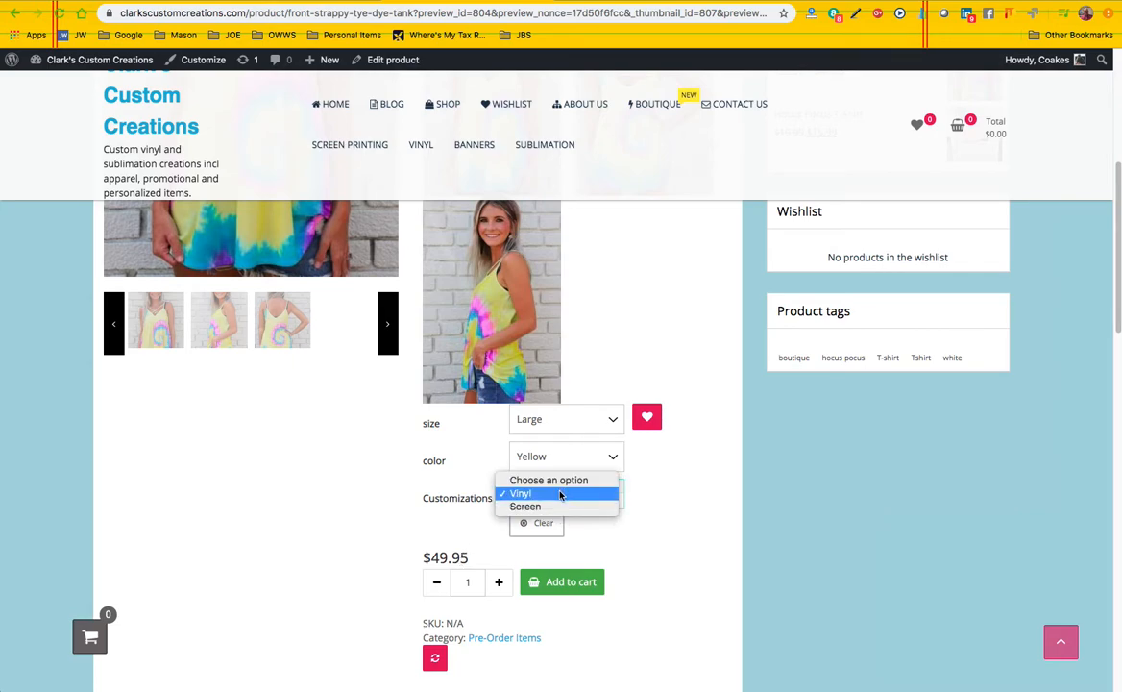
click(629, 547)
click(274, 2)
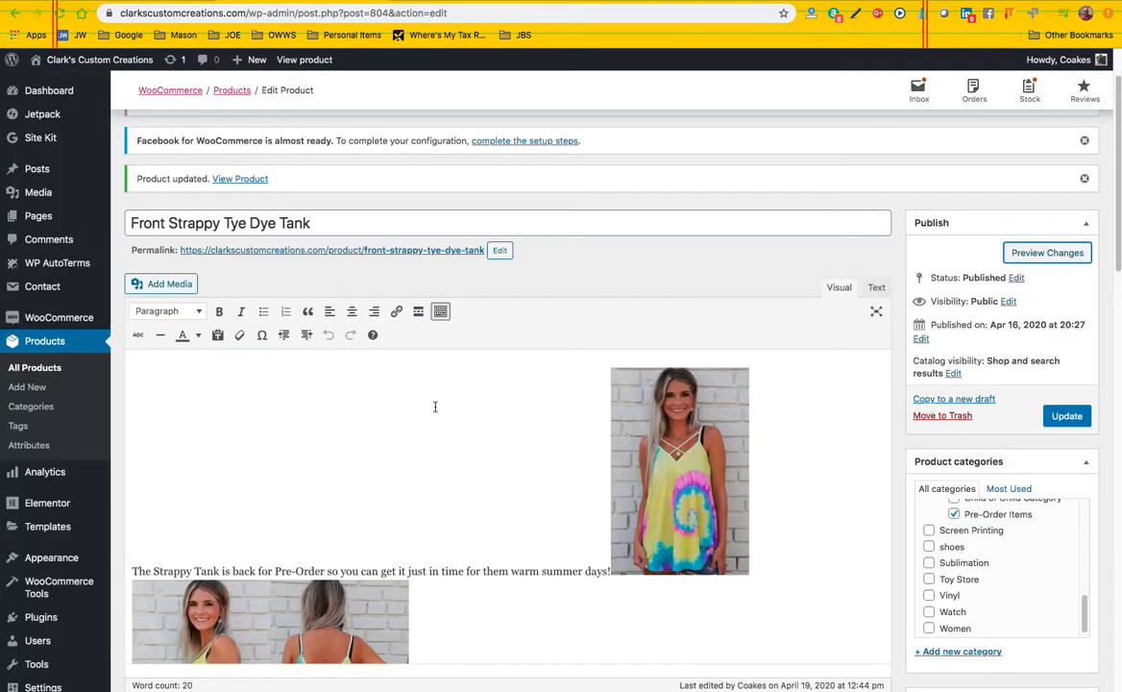
Add None as a third value of the Customizations attribute after Vinyl and Screen, and save the attributes
scroll(192, 403, down, 5)
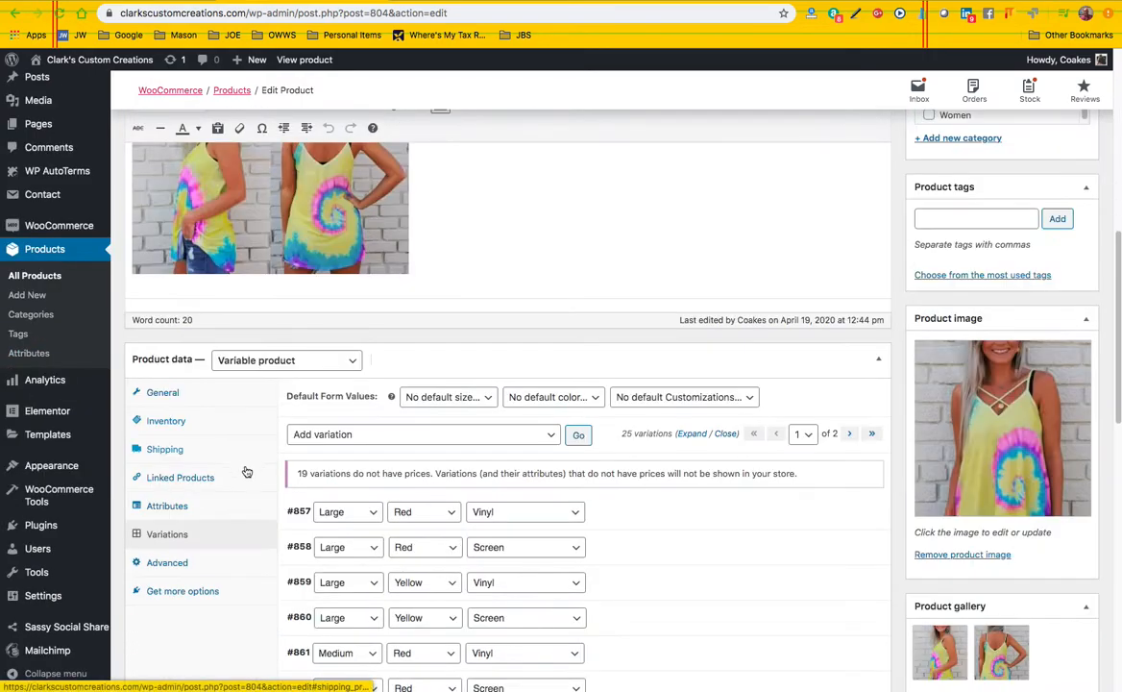
click(169, 505)
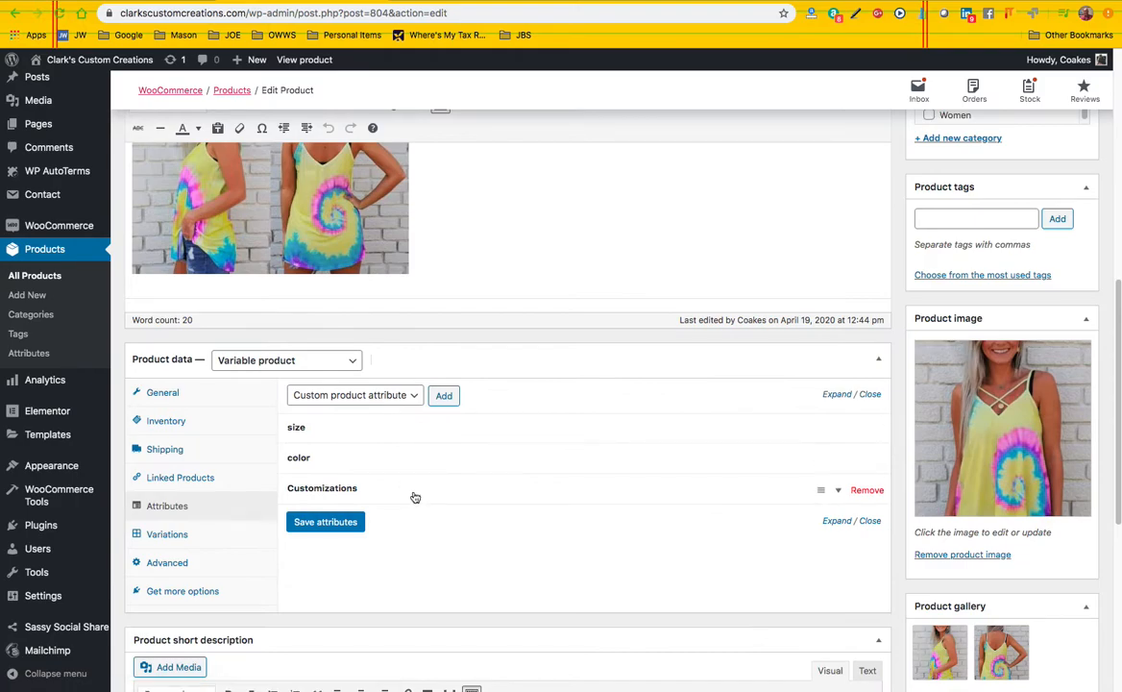
click(471, 491)
click(520, 540)
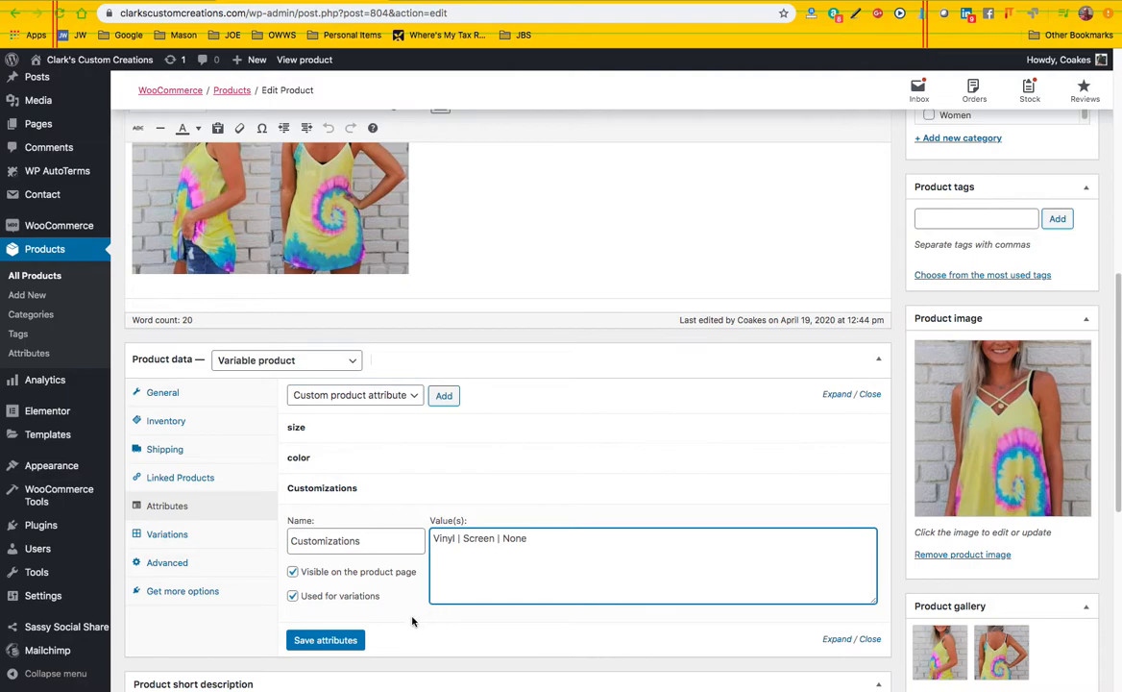
click(323, 640)
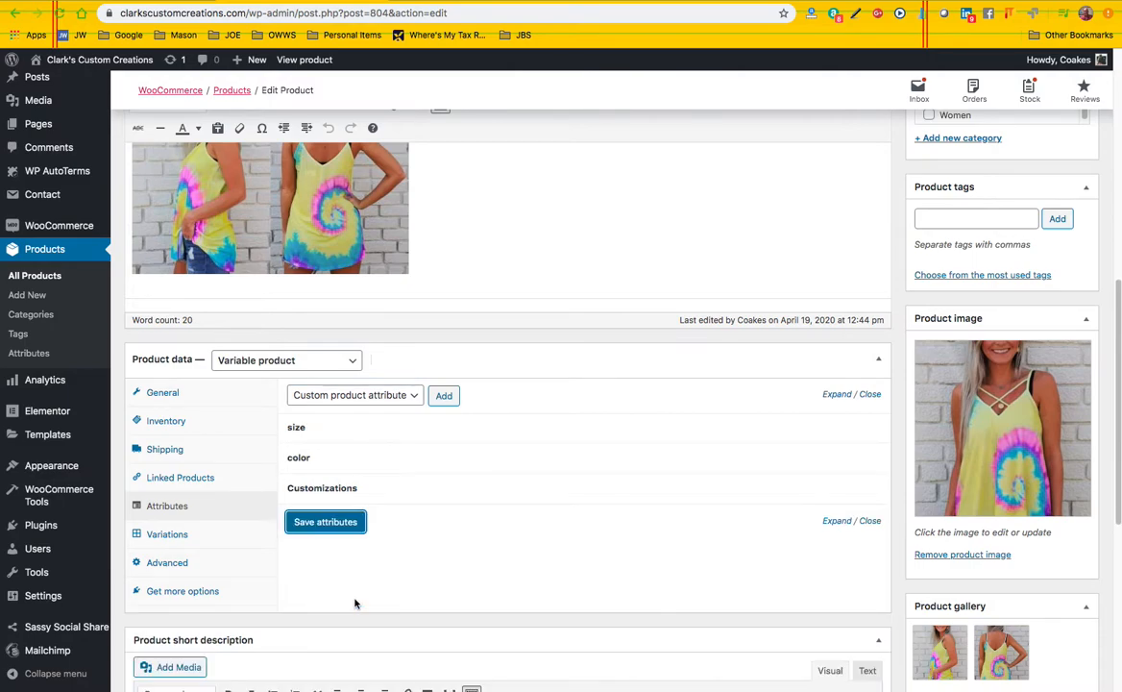
Create variations from all attributes so that every size and color combination gets the None customization
click(167, 534)
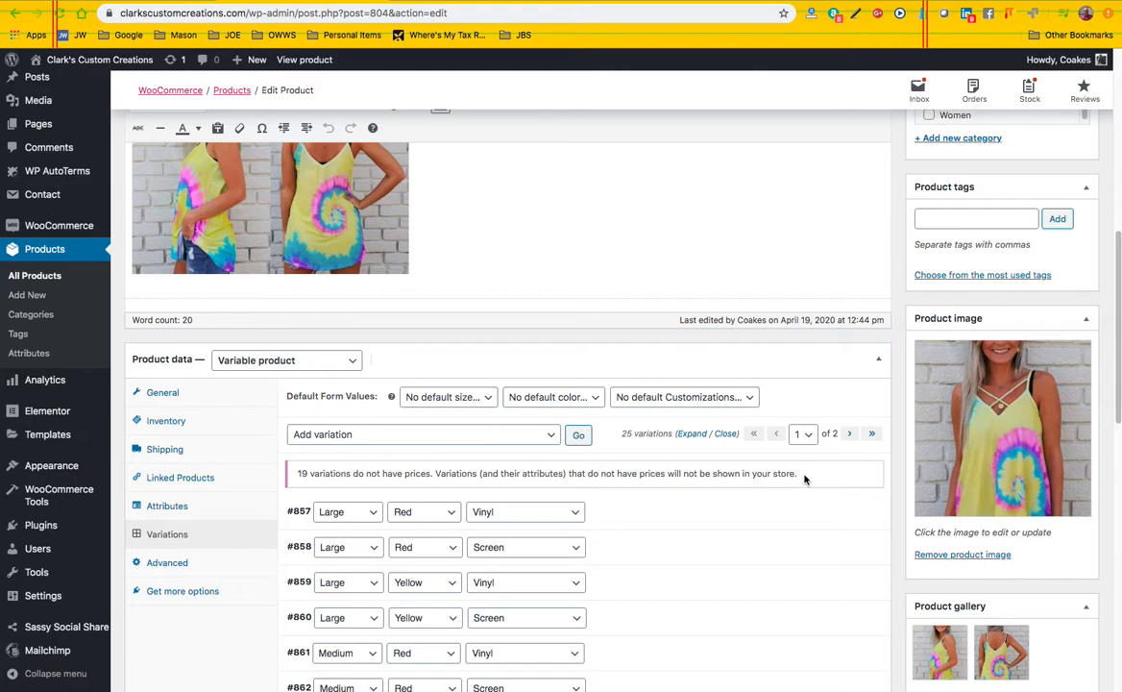
scroll(663, 502, down, 2)
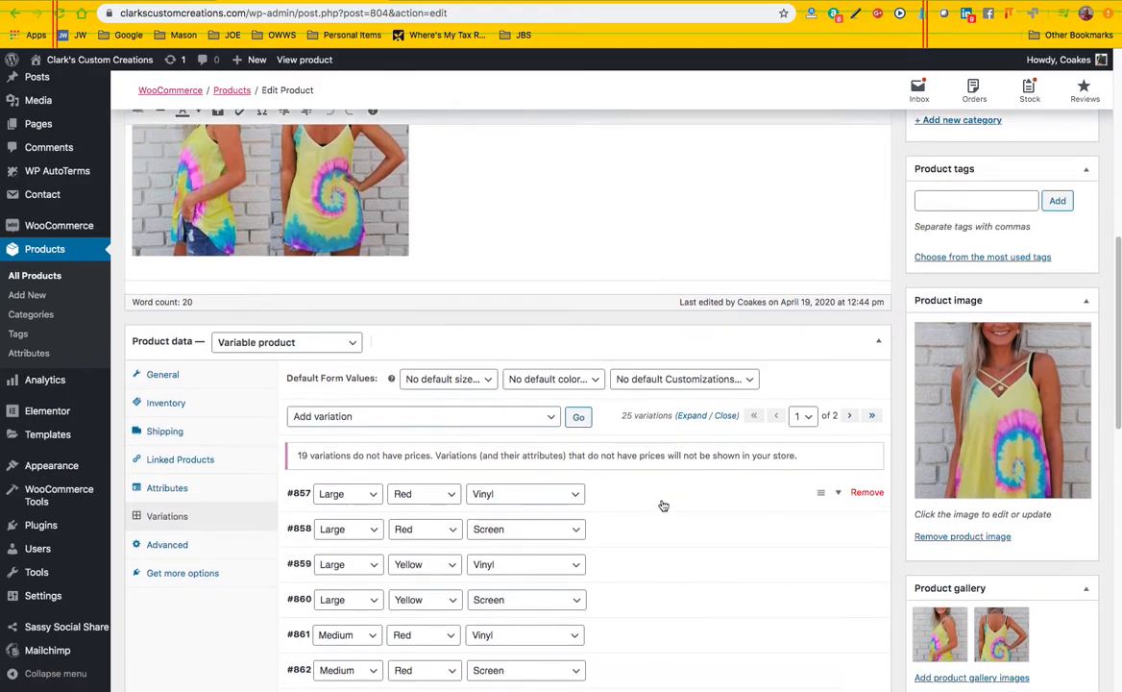
scroll(627, 506, down, 4)
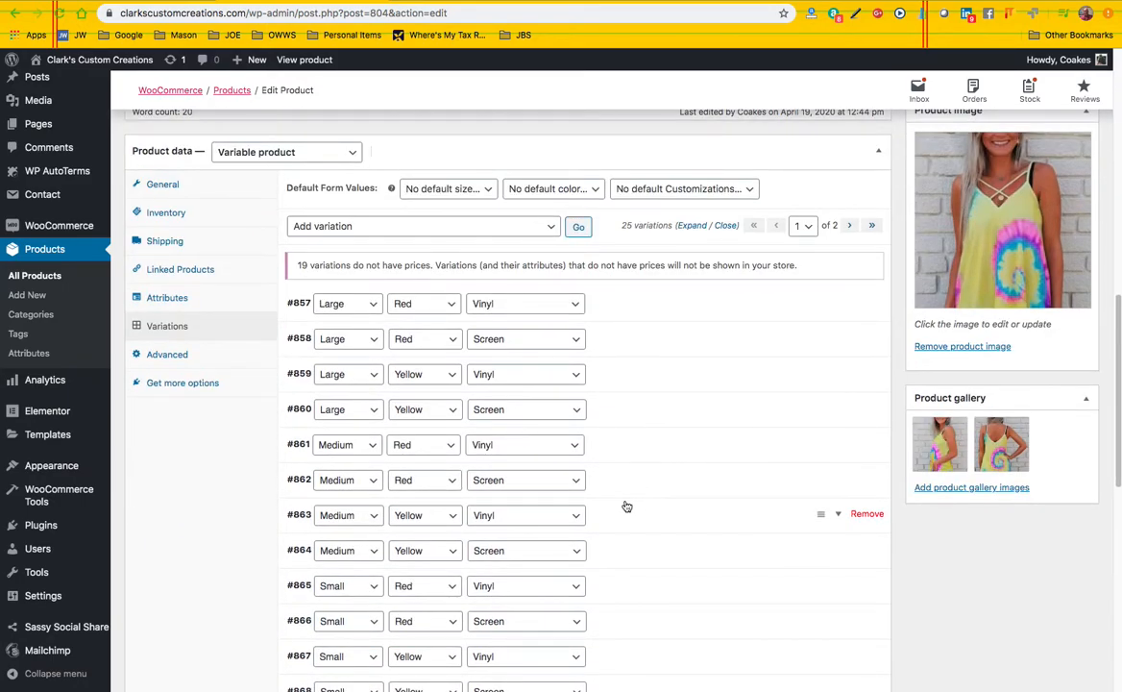
scroll(625, 507, up, 1)
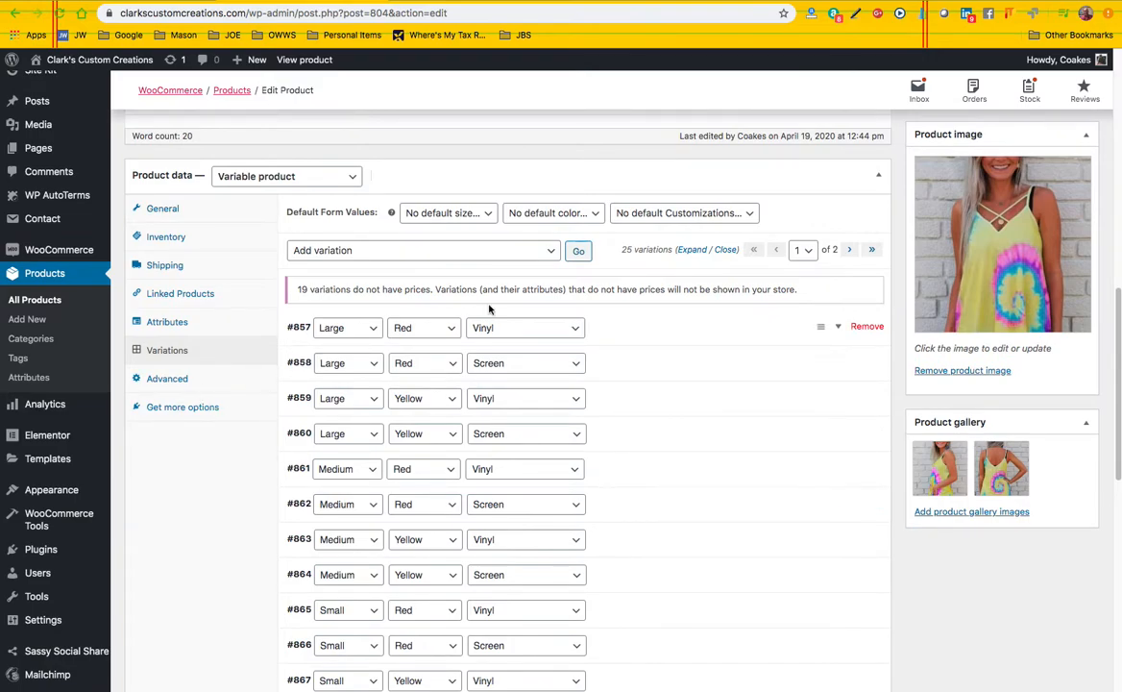
click(550, 254)
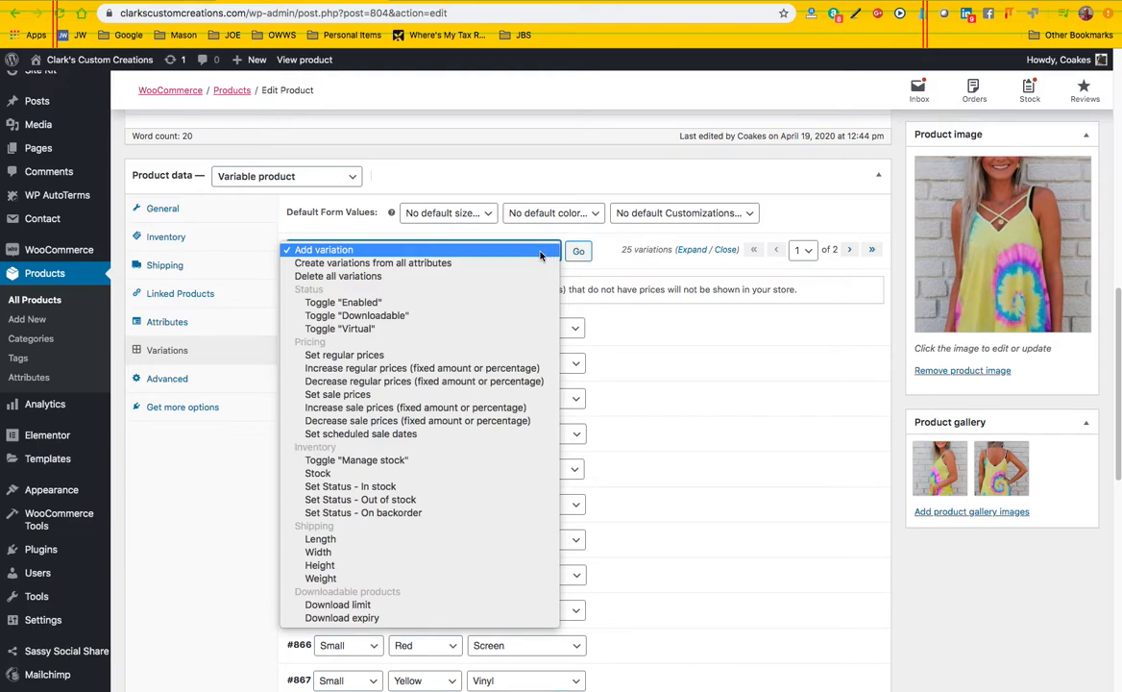
click(501, 263)
click(579, 254)
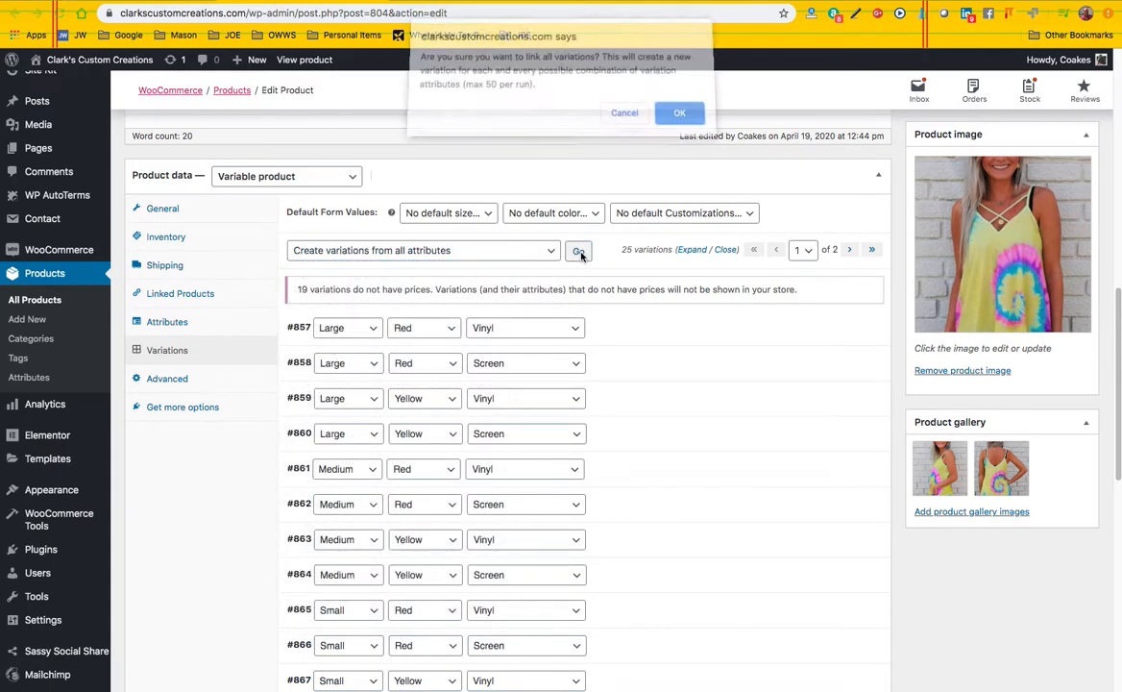
click(681, 119)
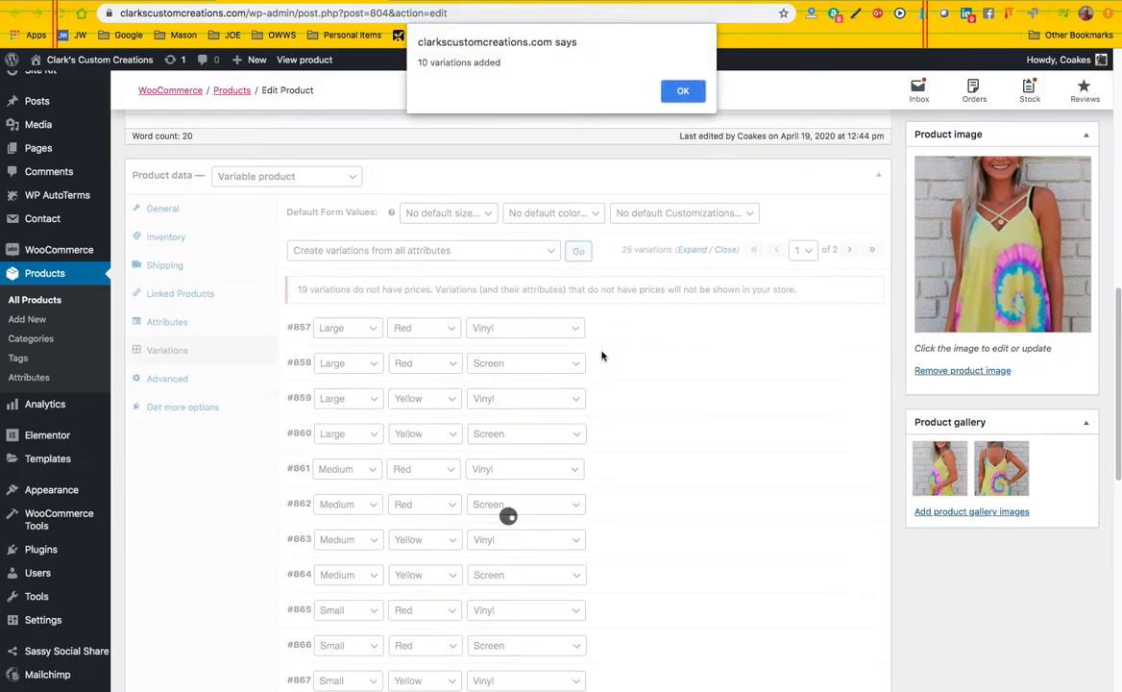
click(672, 90)
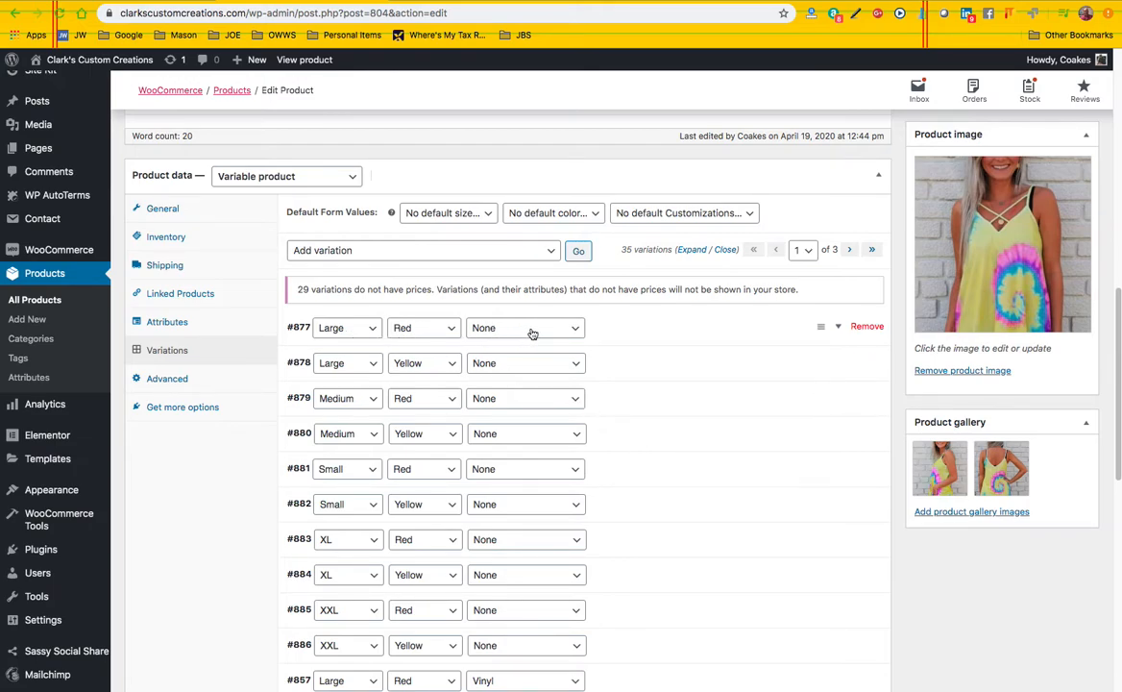
Preview the product's store page again and bring up its option selectors with the additional variations in place
scroll(724, 395, up, 1)
scroll(725, 395, up, 6)
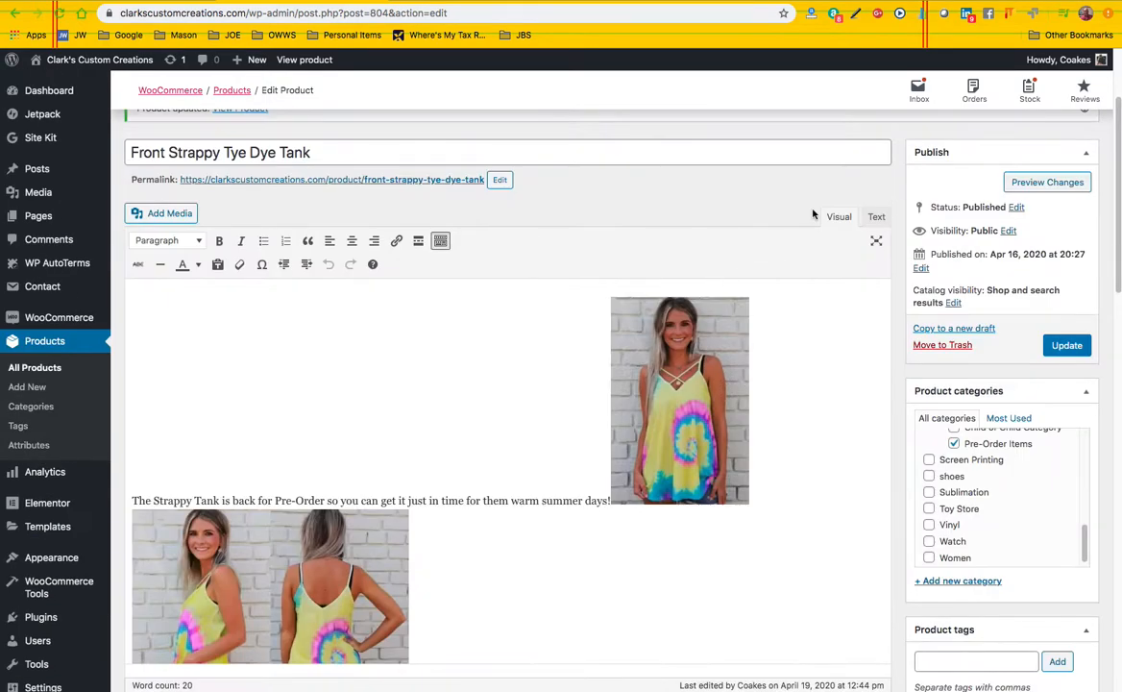
click(1020, 181)
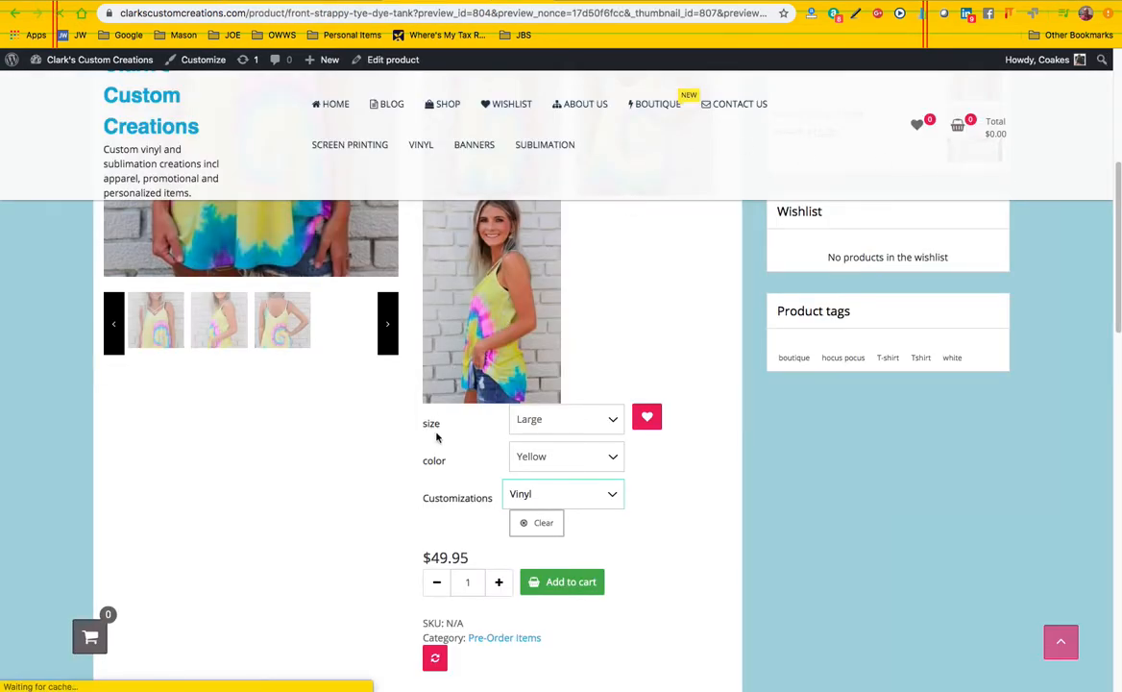
scroll(461, 437, down, 2)
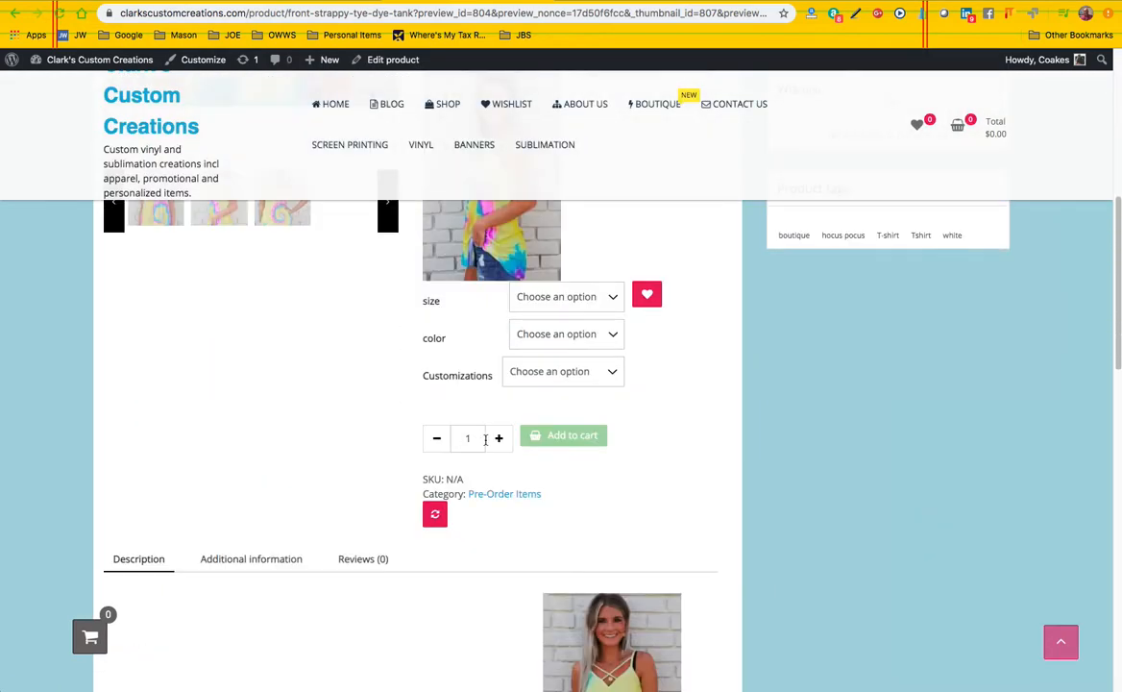
Choose size Large, color Red and customization None on the store page to check that combination's availability
click(581, 298)
click(582, 311)
click(596, 338)
click(577, 347)
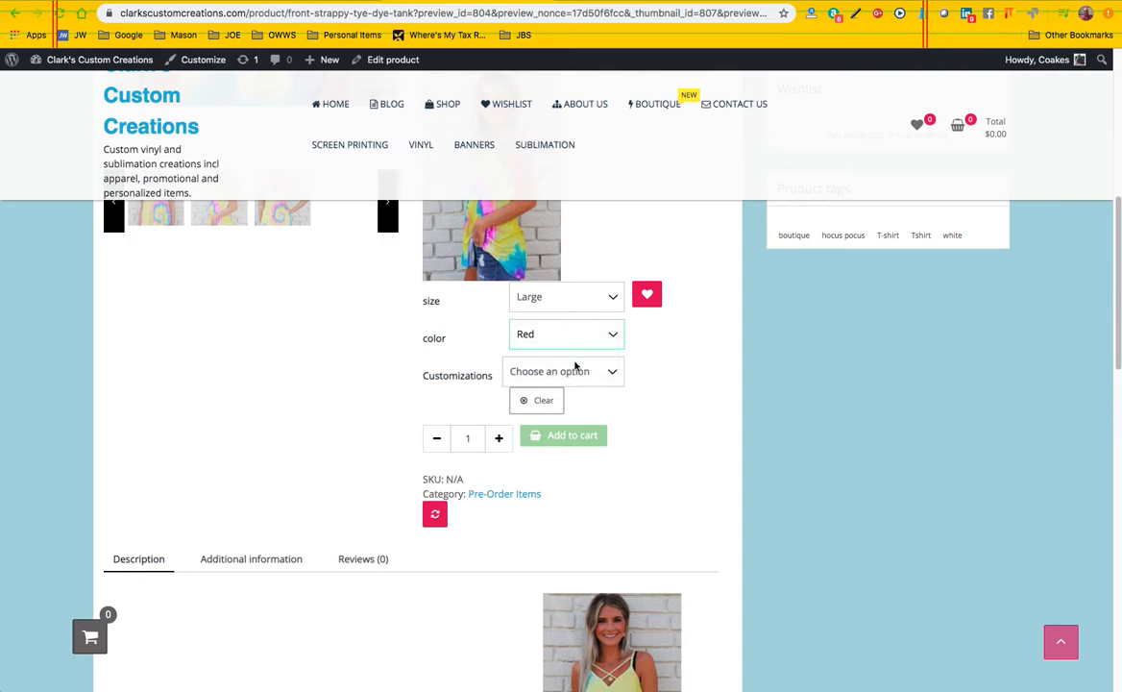
click(579, 373)
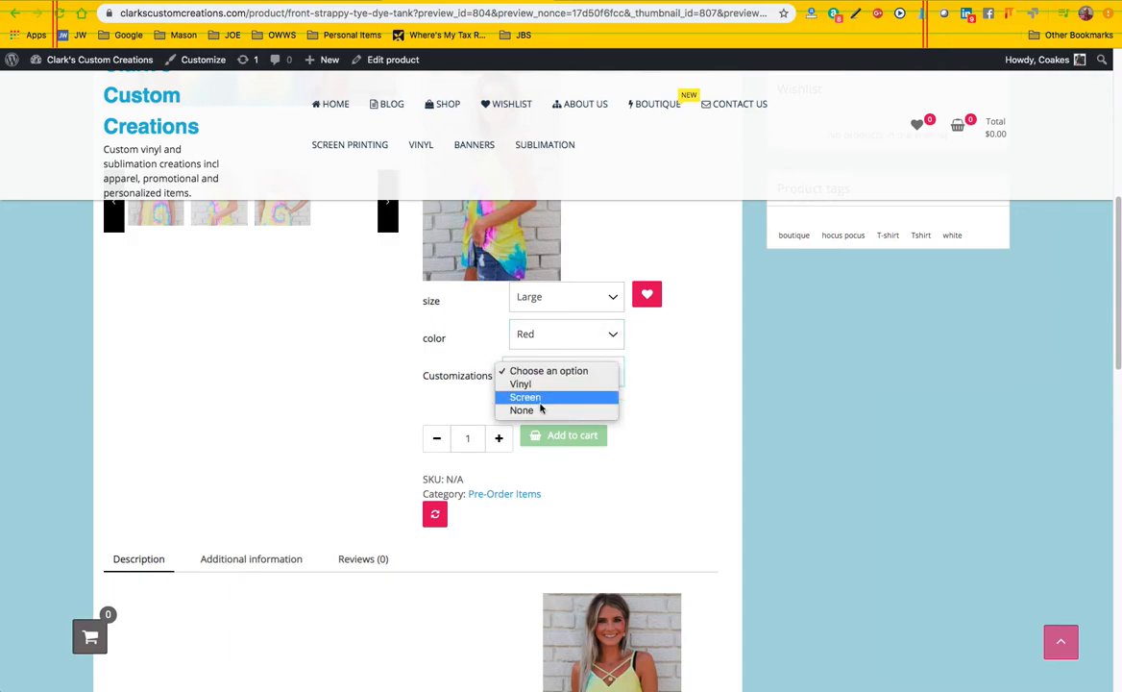
click(545, 411)
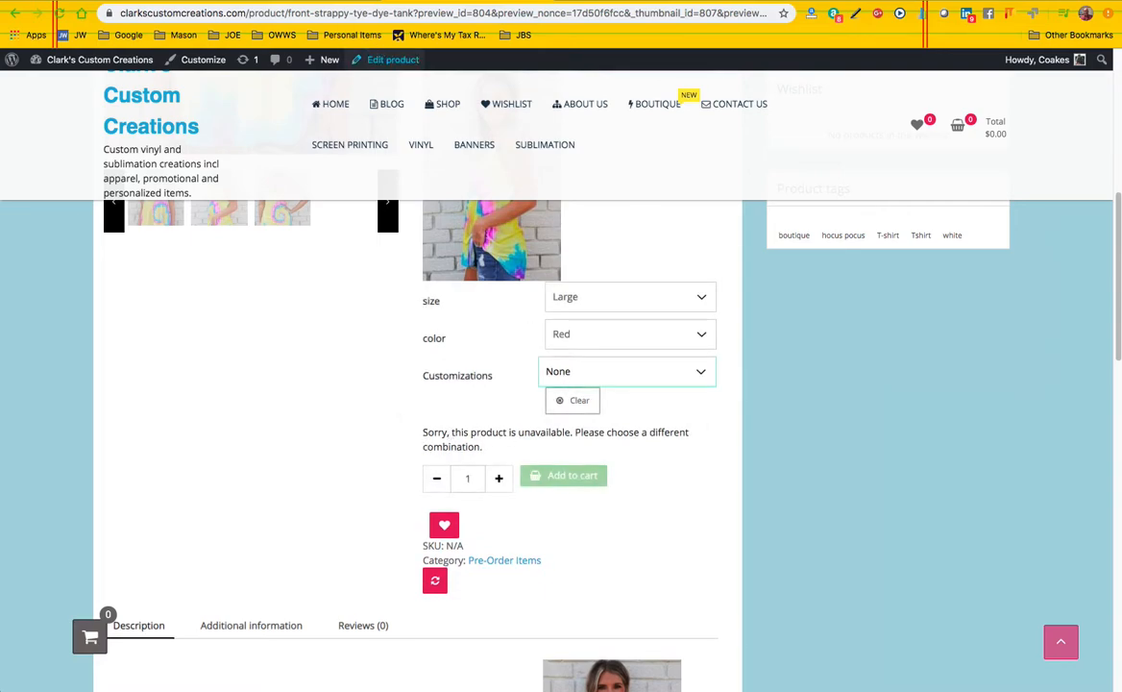
Set the Large, Red, None variation's regular price to 31.95 and its weight to 18 oz, and save the variation changes
click(390, 60)
scroll(478, 374, down, 10)
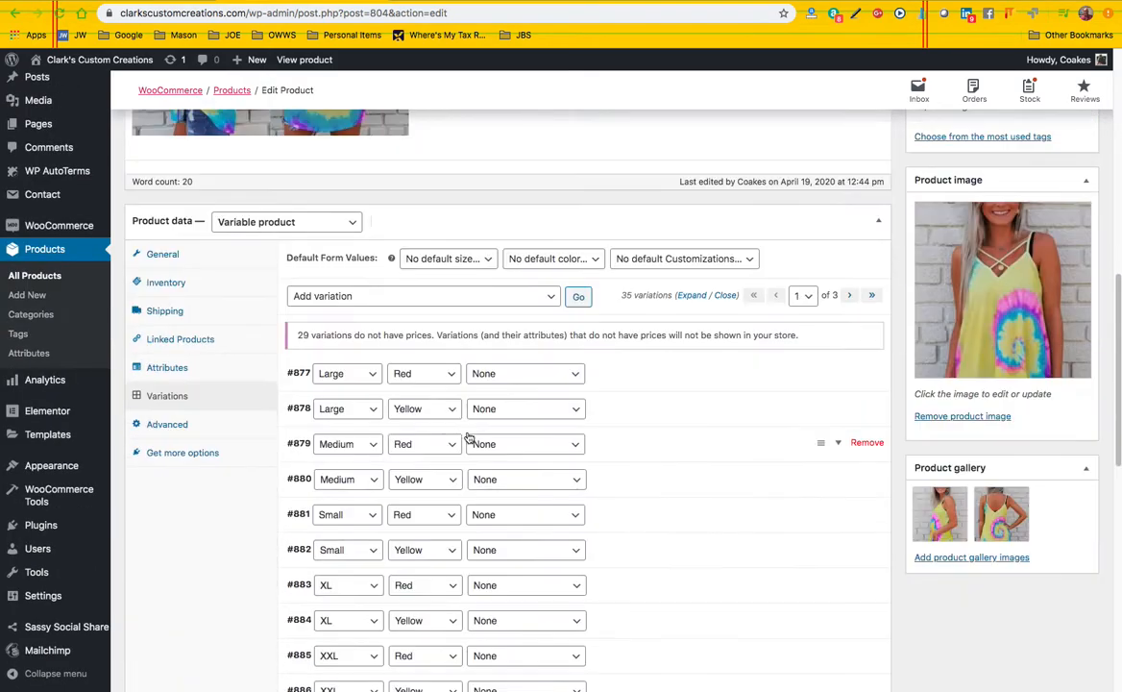
click(619, 376)
click(336, 534)
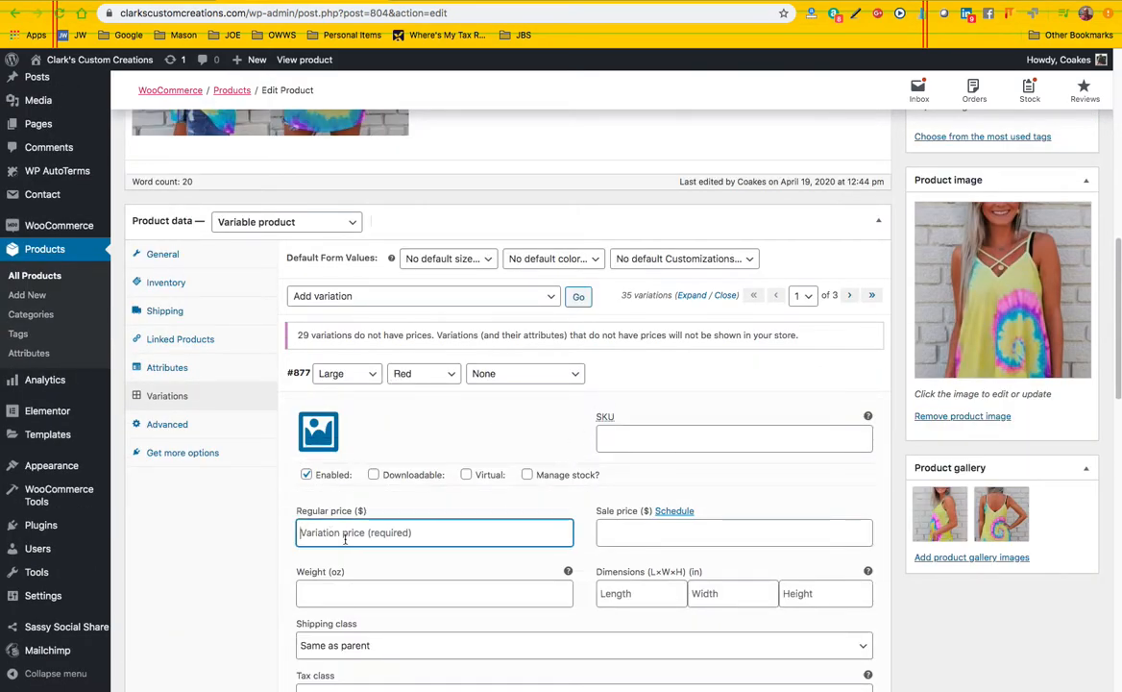
text(31.95)
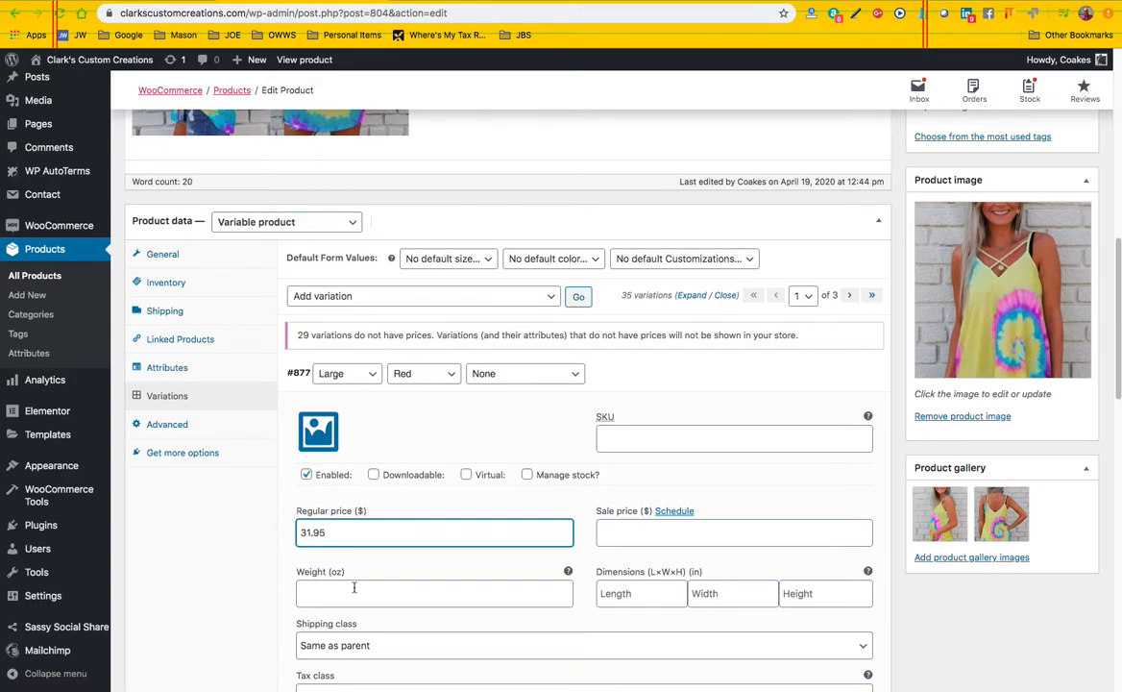
click(354, 589)
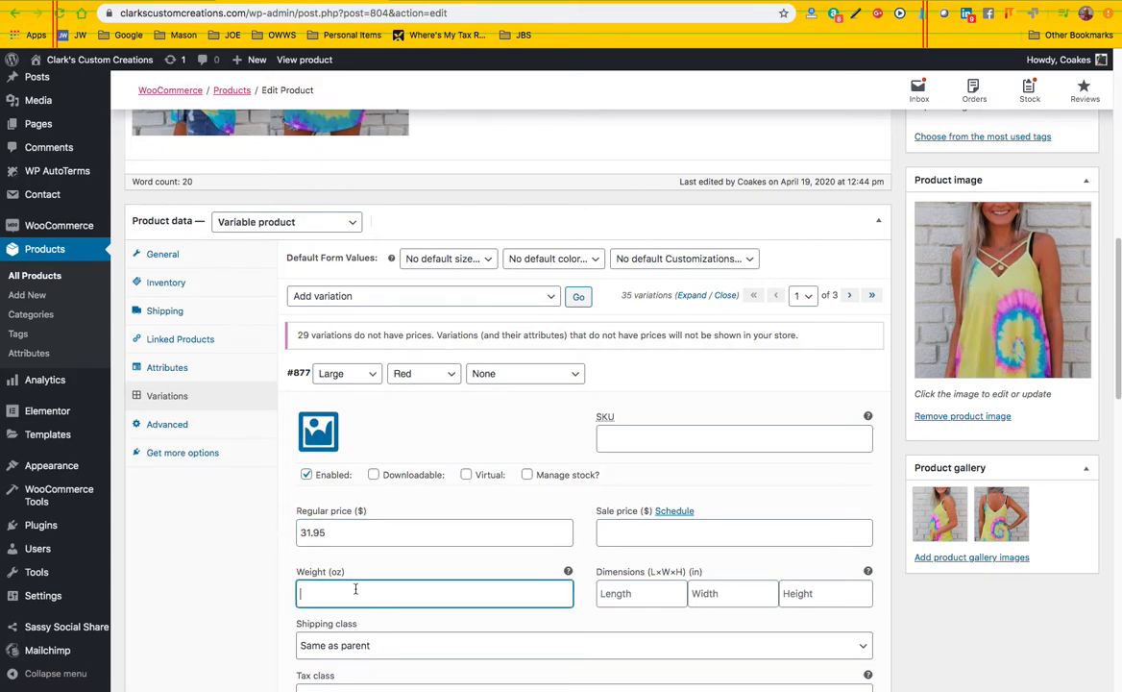
scroll(277, 555, down, 3)
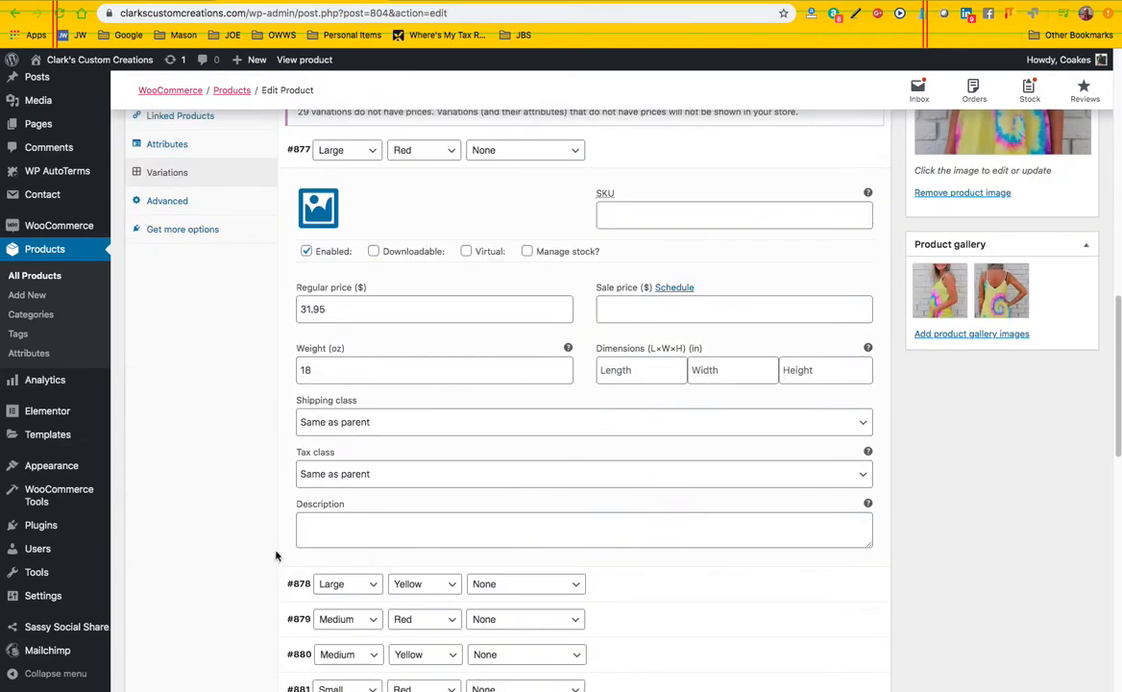
scroll(663, 442, down, 1)
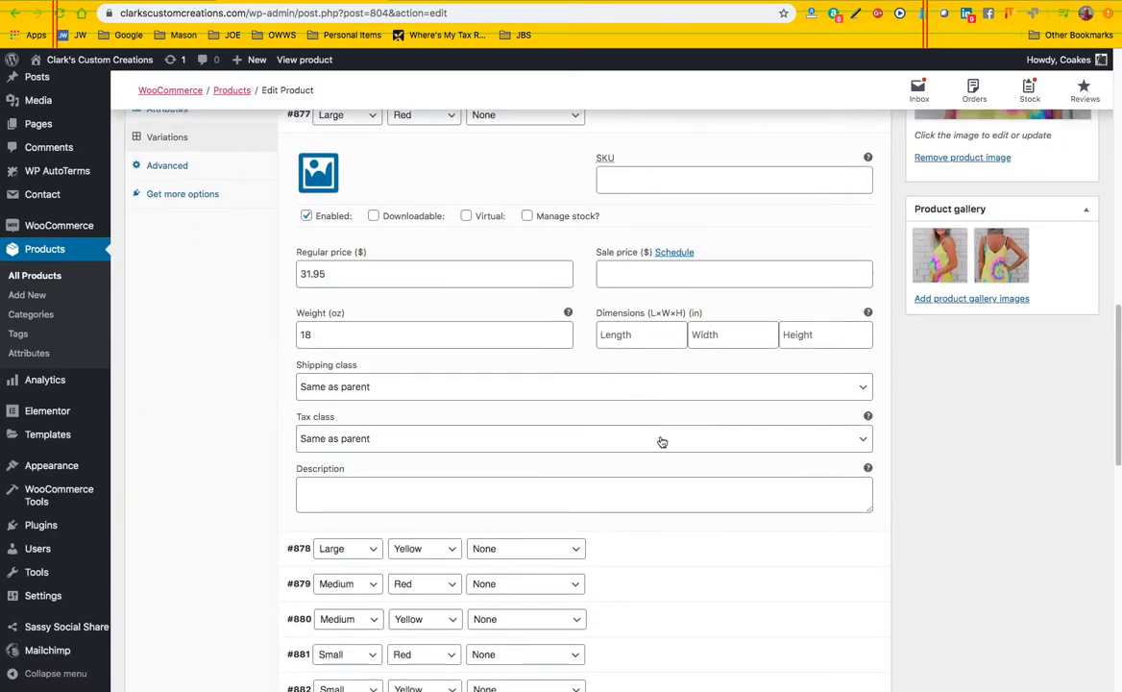
scroll(669, 429, up, 2)
scroll(535, 482, down, 8)
click(323, 630)
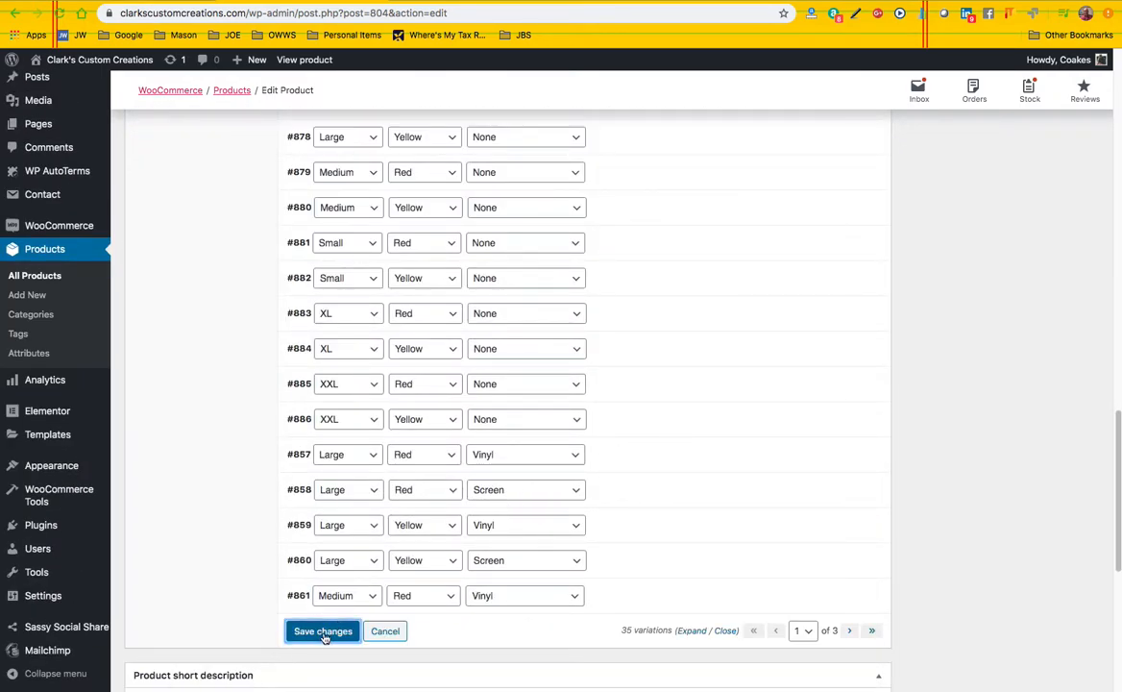
Preview the product's store page and choose size Large, color Red and customization Vinyl to check that combination
scroll(788, 303, up, 10)
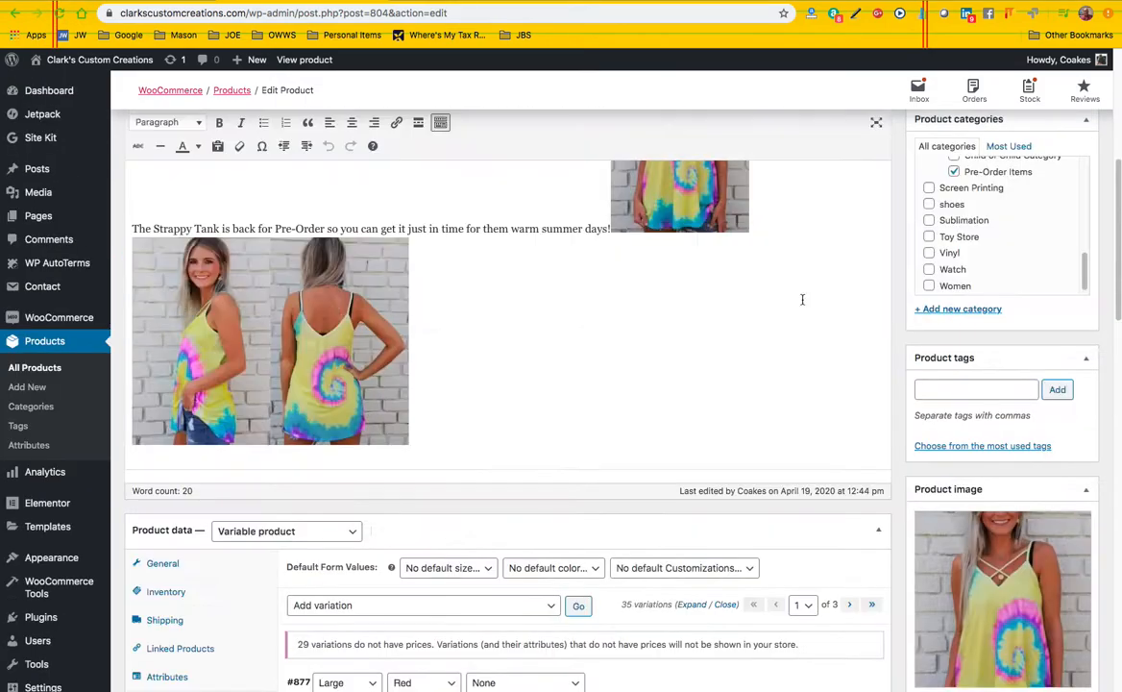
scroll(850, 315, up, 5)
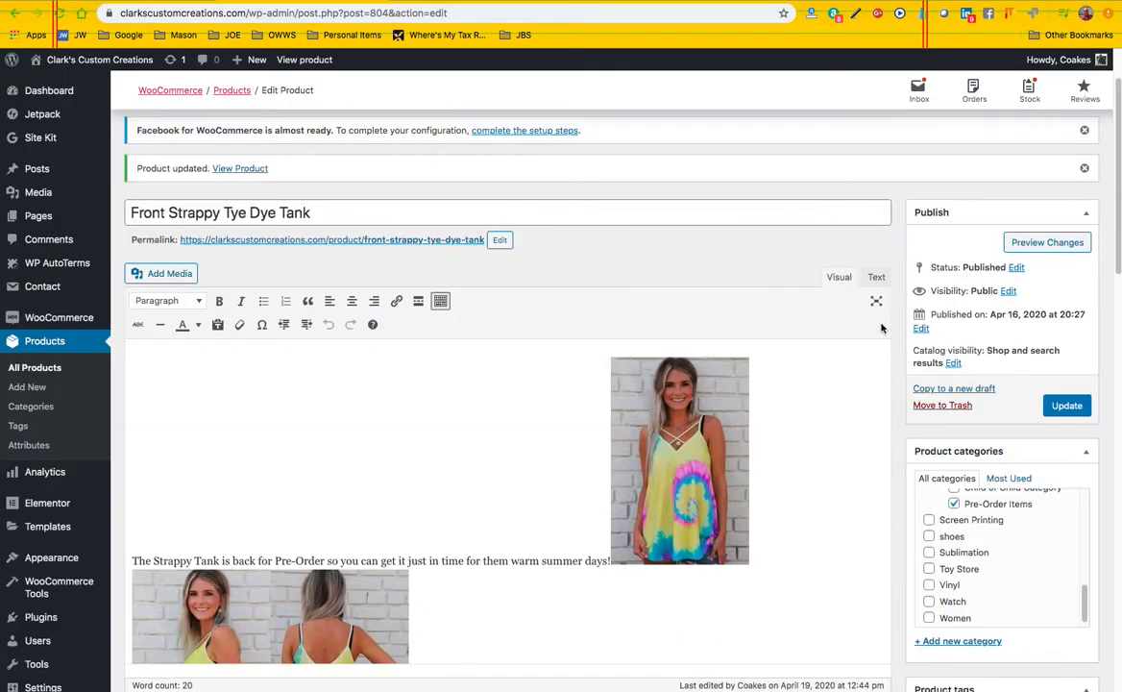
click(1019, 242)
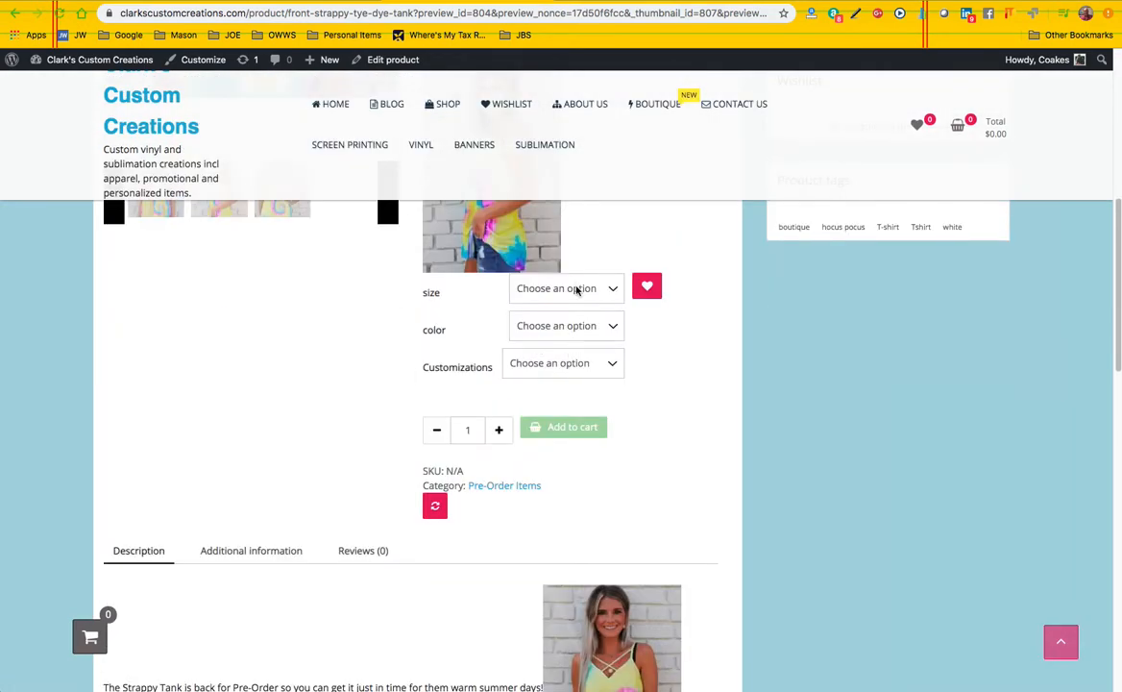
click(577, 290)
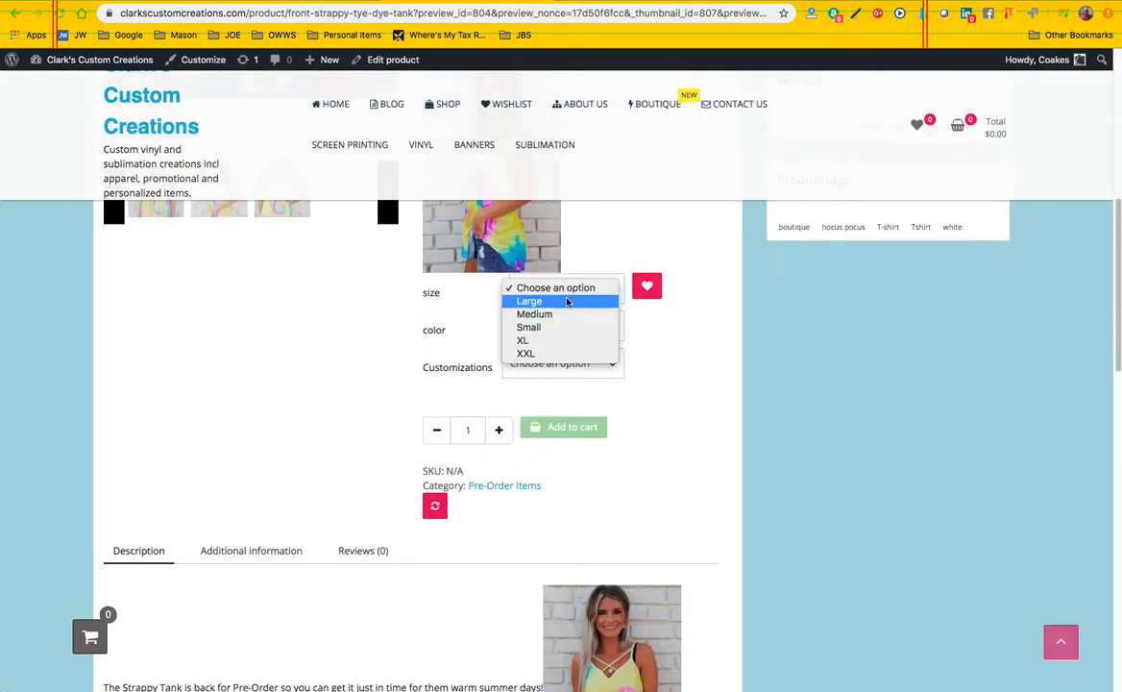
click(543, 301)
click(567, 327)
click(571, 339)
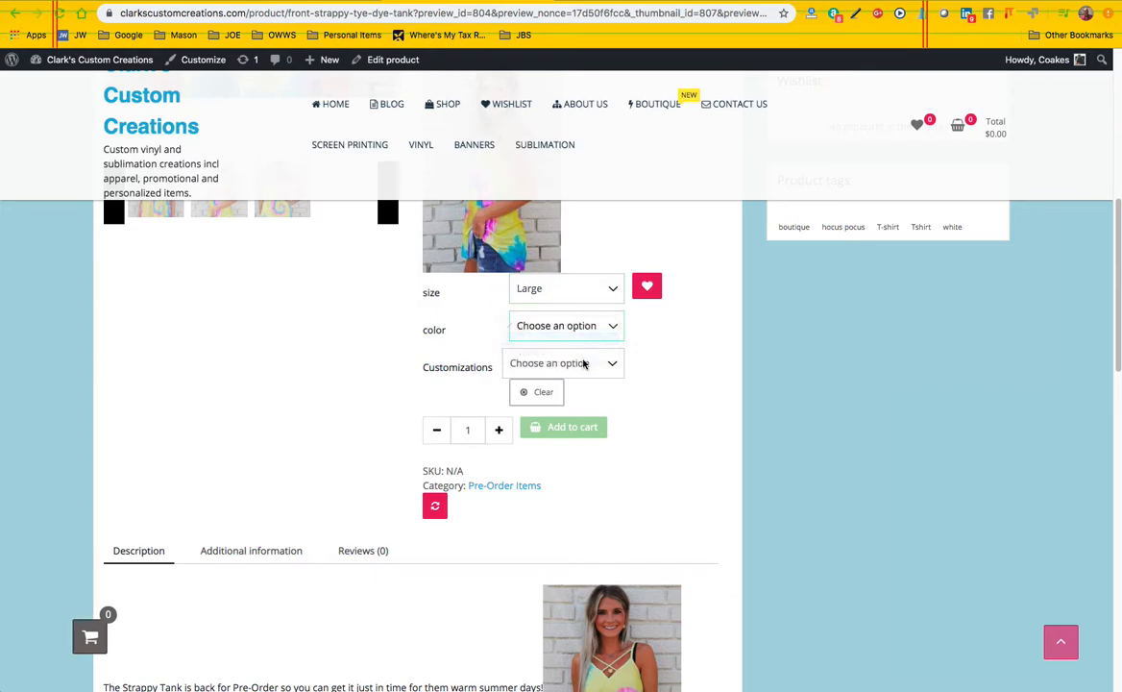
click(578, 366)
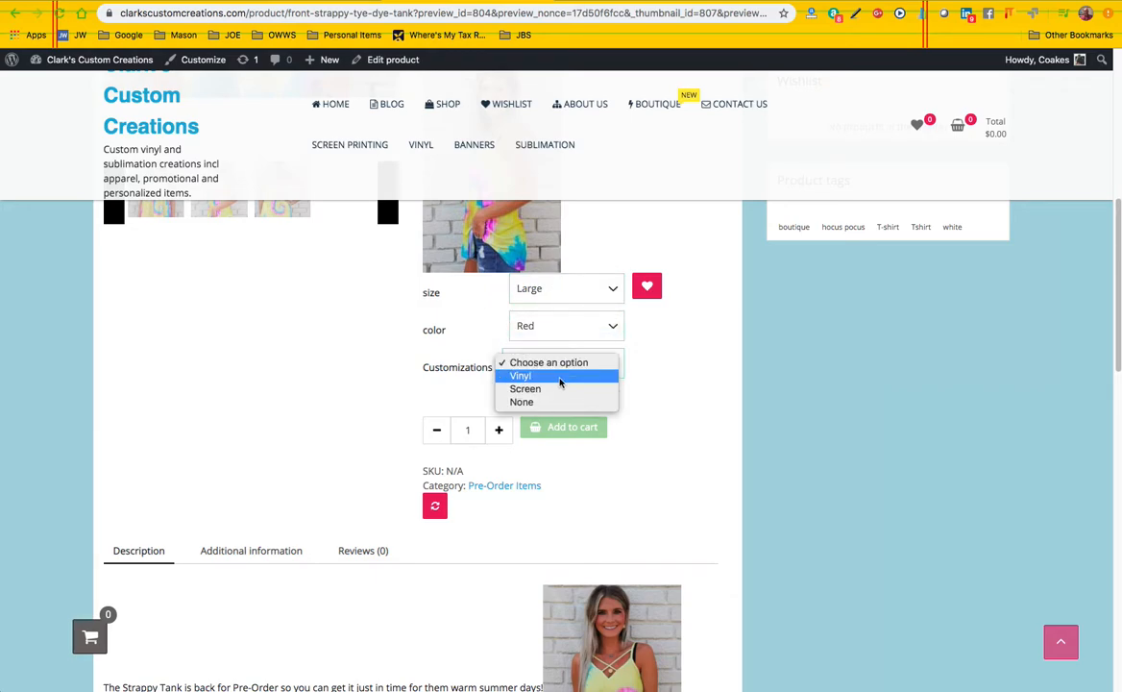
click(561, 383)
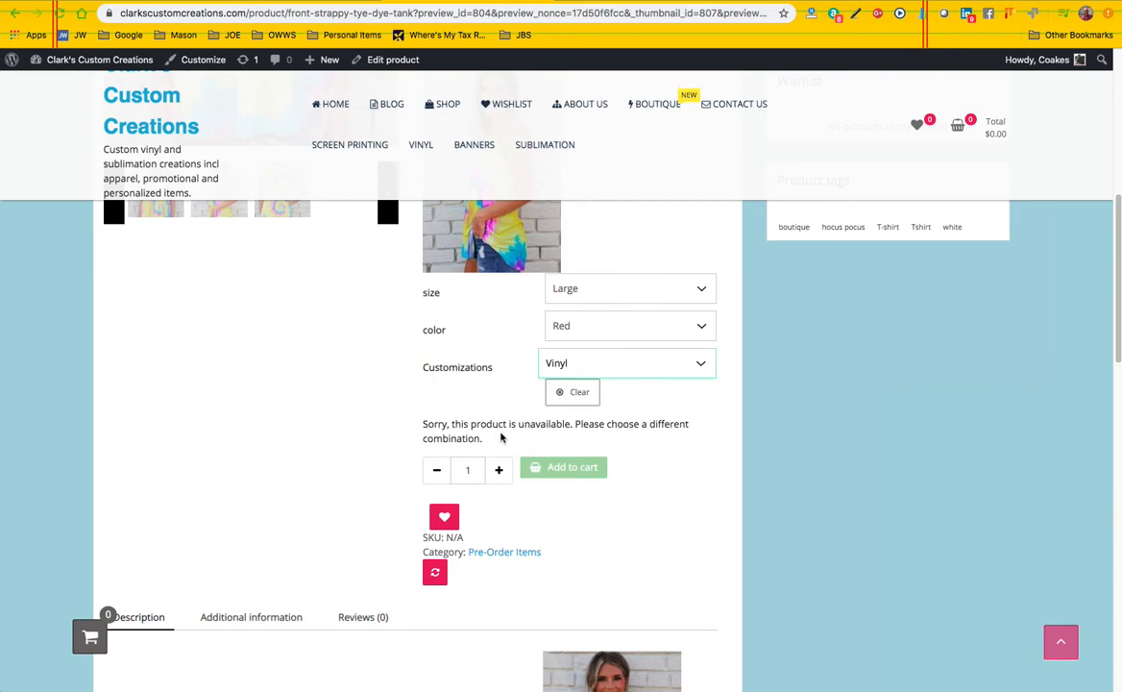
Check the Screen and None customizations for the Large, Red tank on the store page, consulting the editor's variation list in between
click(608, 366)
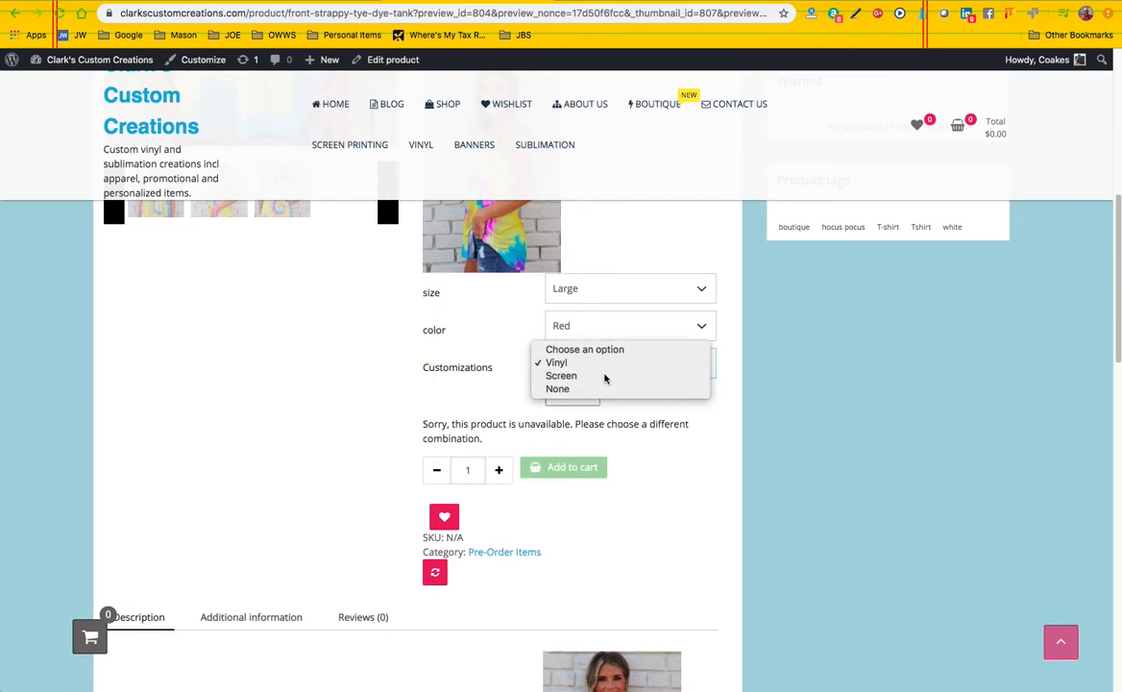
click(609, 374)
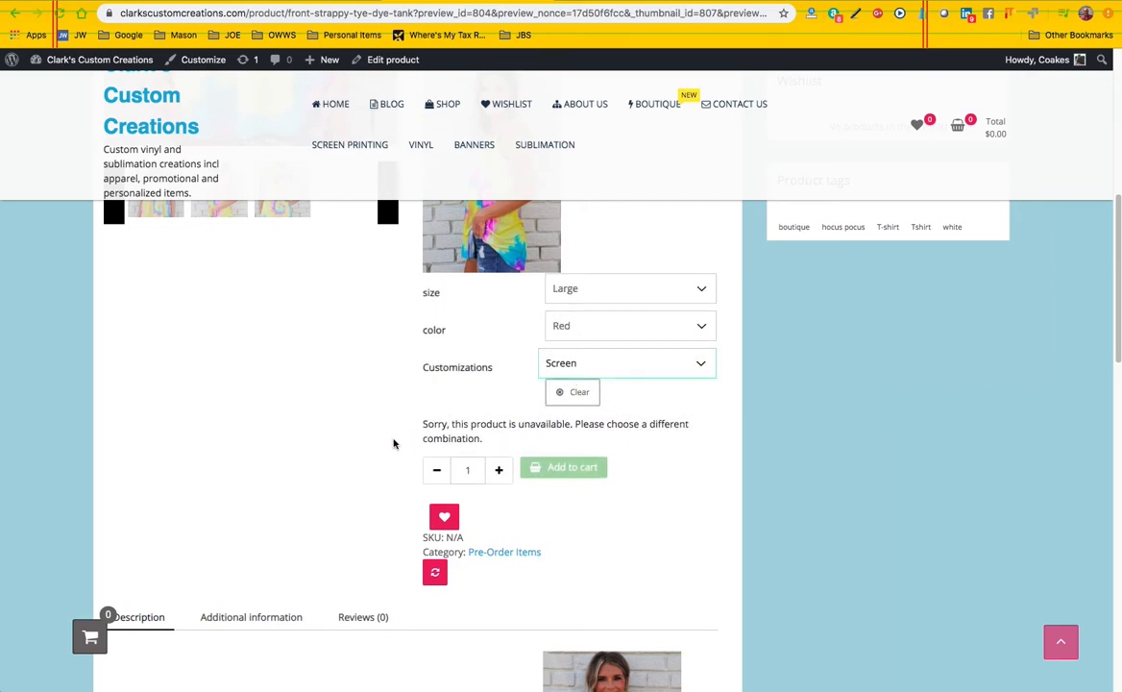
click(326, 2)
scroll(551, 466, down, 6)
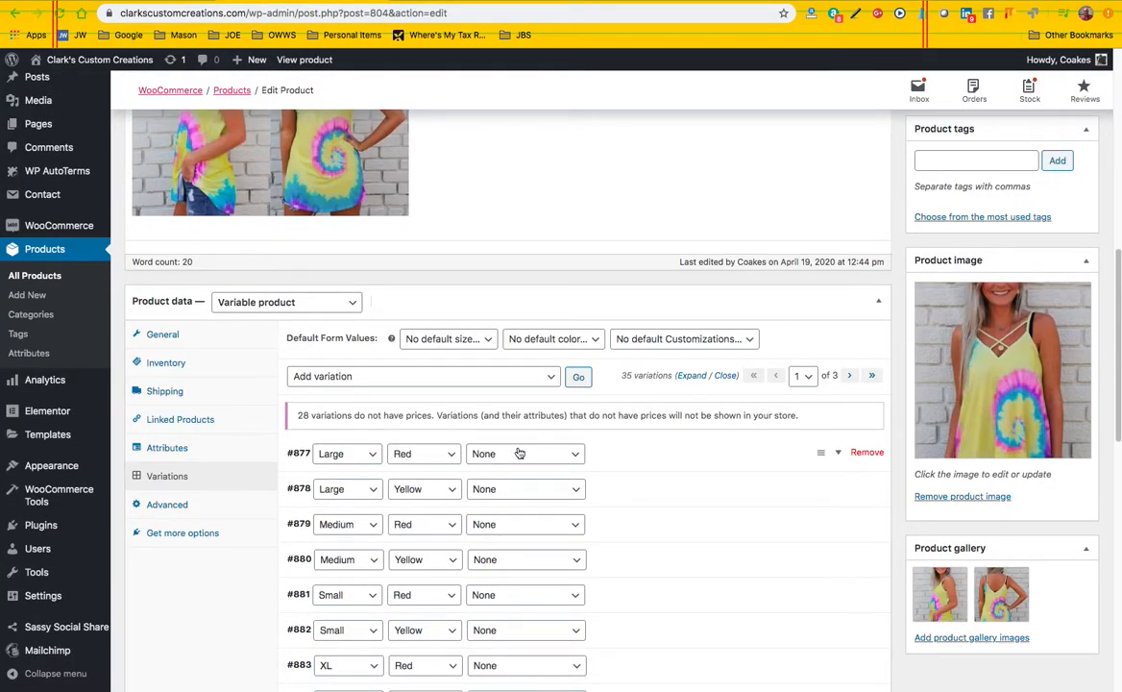
click(487, 2)
click(593, 361)
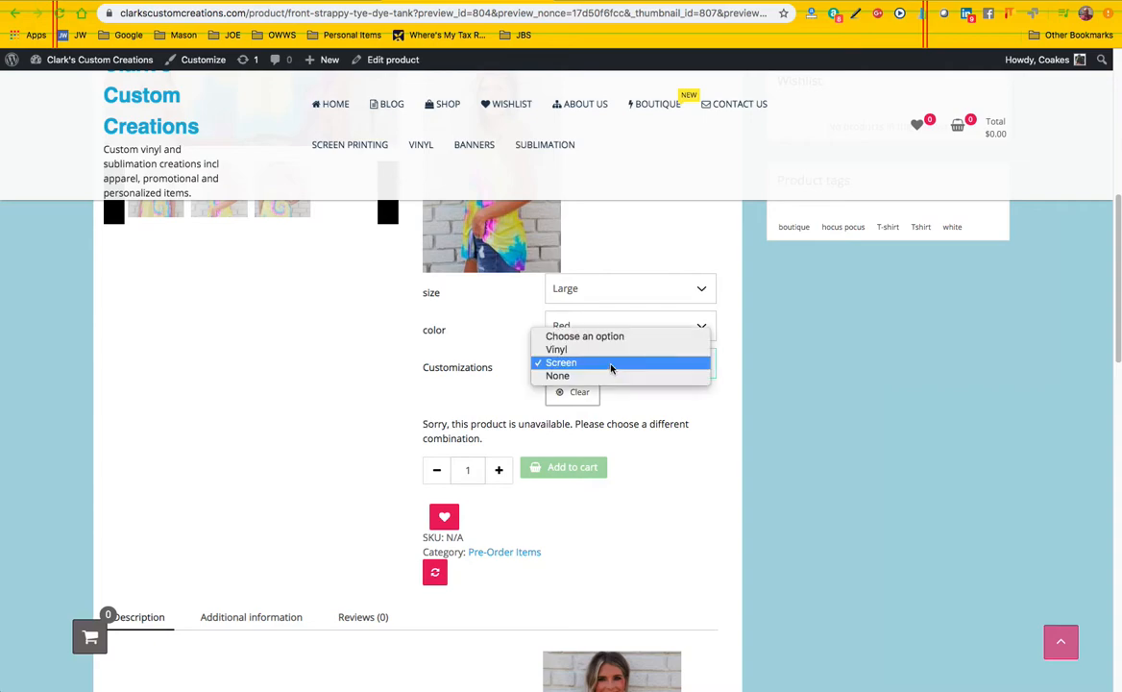
click(606, 378)
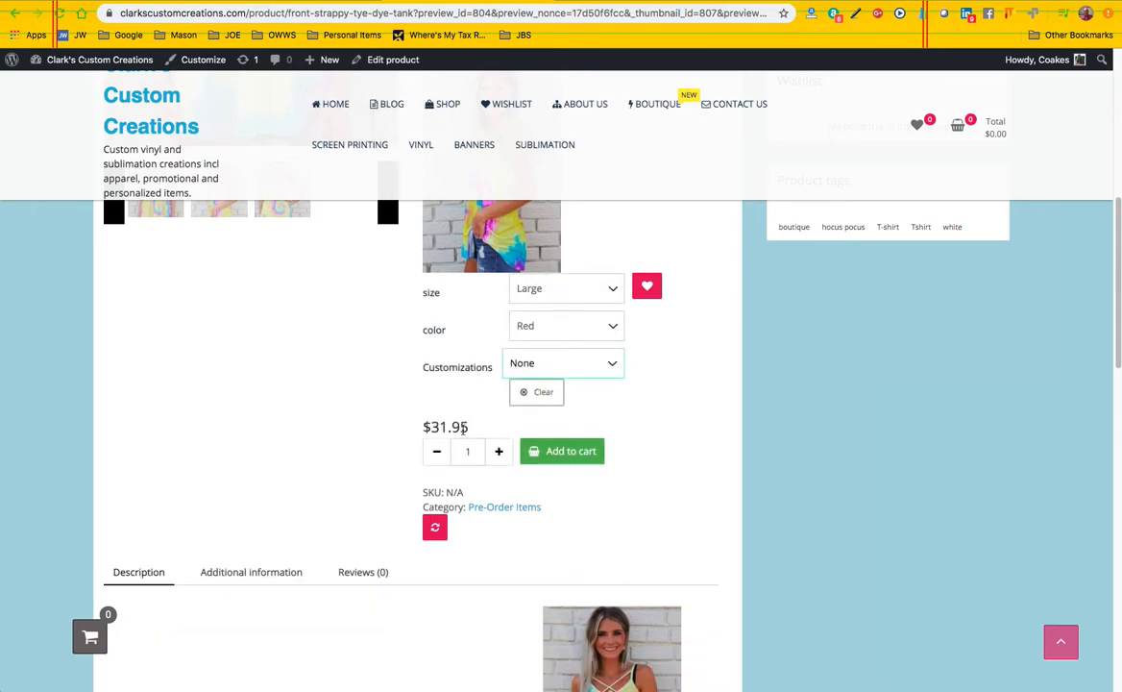
Look through the variation list in the product editor up to its third page, where the Any Customizations entries are
mouse_move(327, 60)
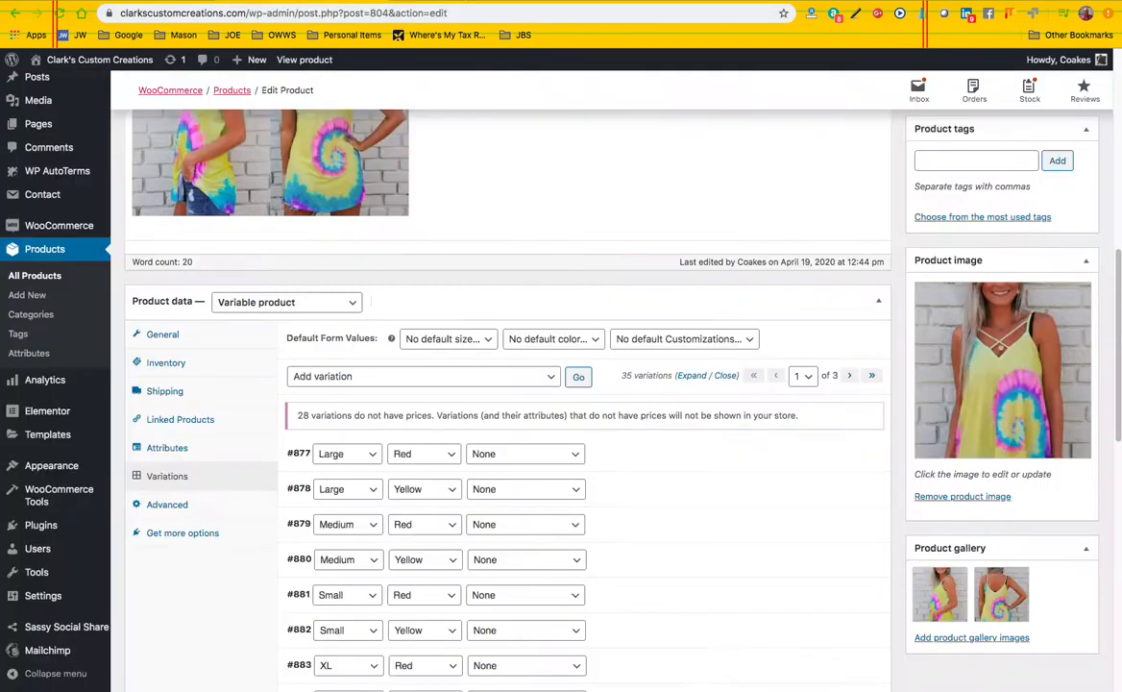
scroll(615, 481, down, 4)
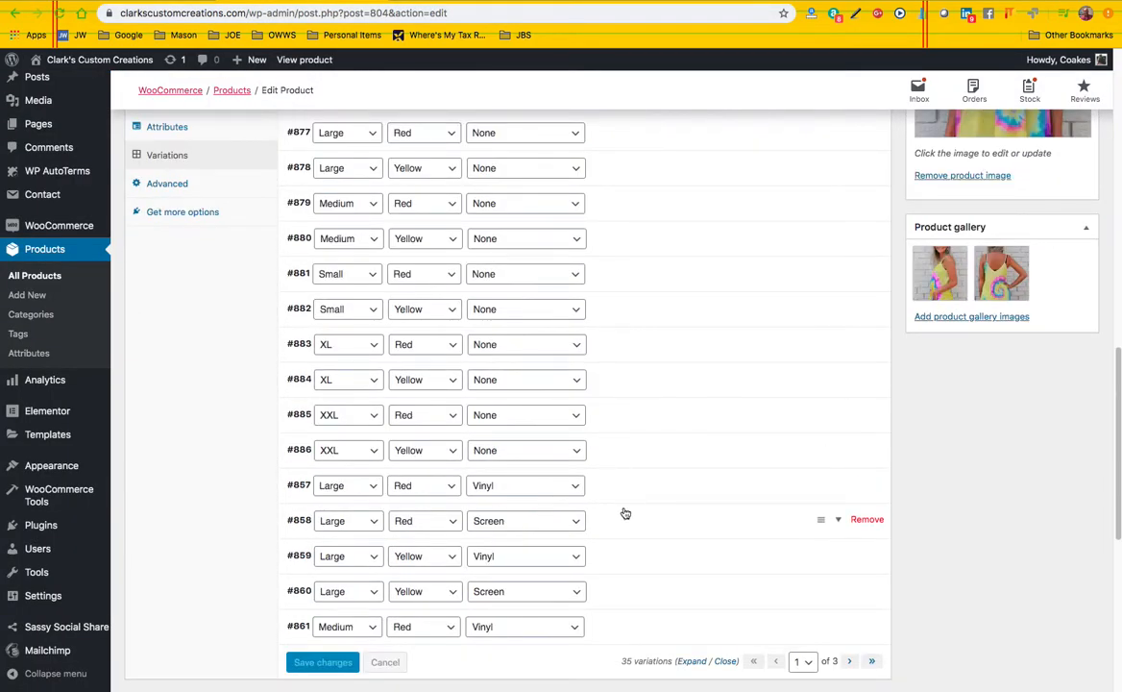
scroll(716, 577, down, 1)
click(851, 638)
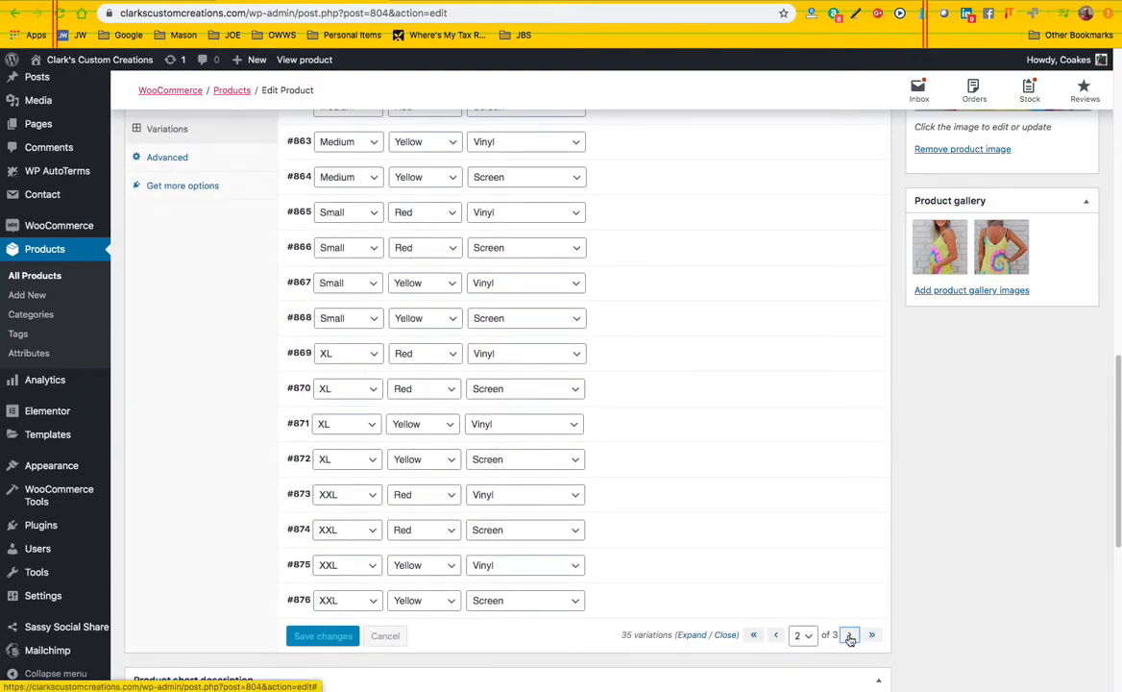
click(850, 637)
scroll(672, 380, down, 2)
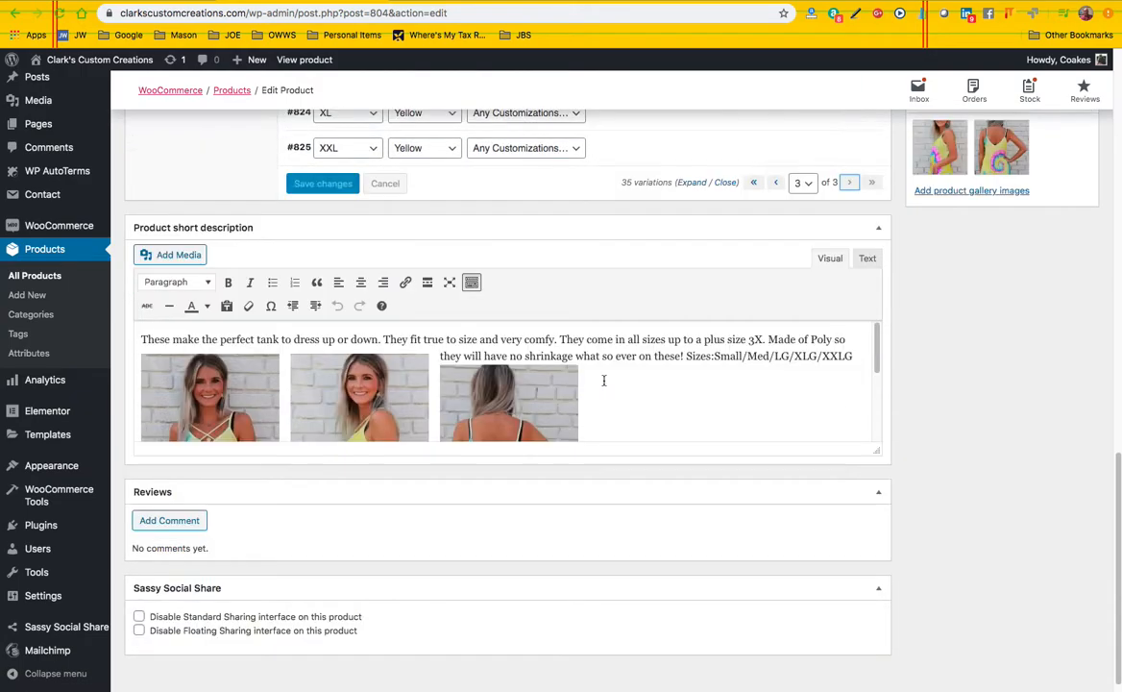
scroll(599, 383, up, 5)
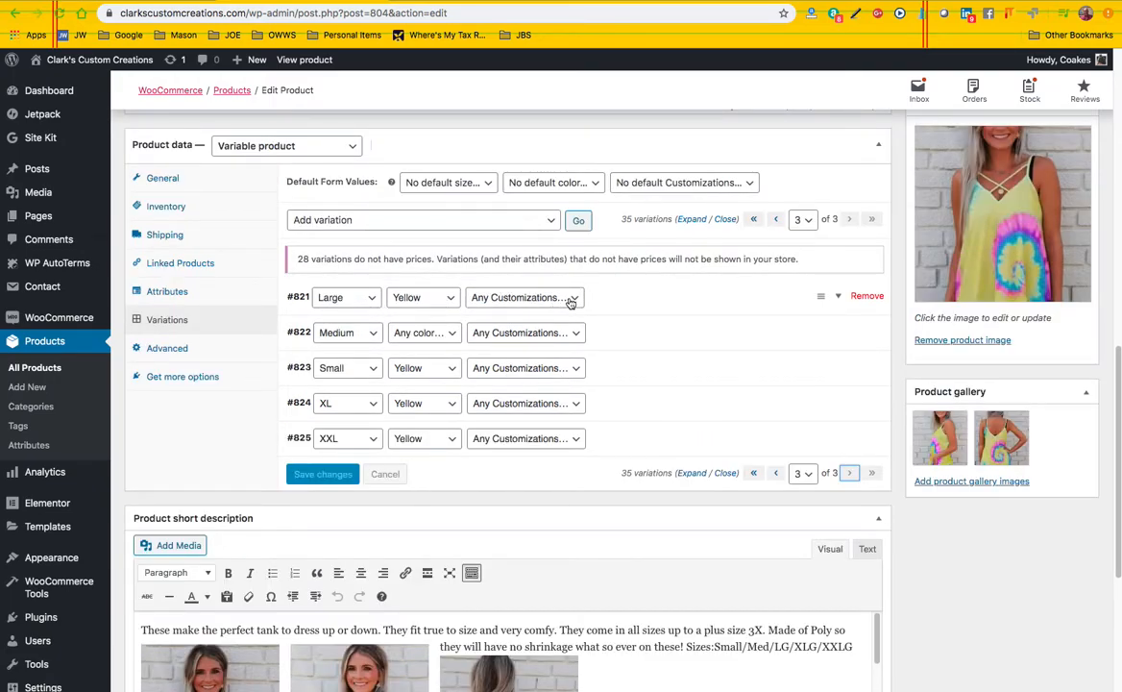
Remove the five variations set to Any Customizations: Large, Small, XL and XXL in Yellow, and Medium in any color
click(867, 297)
click(674, 90)
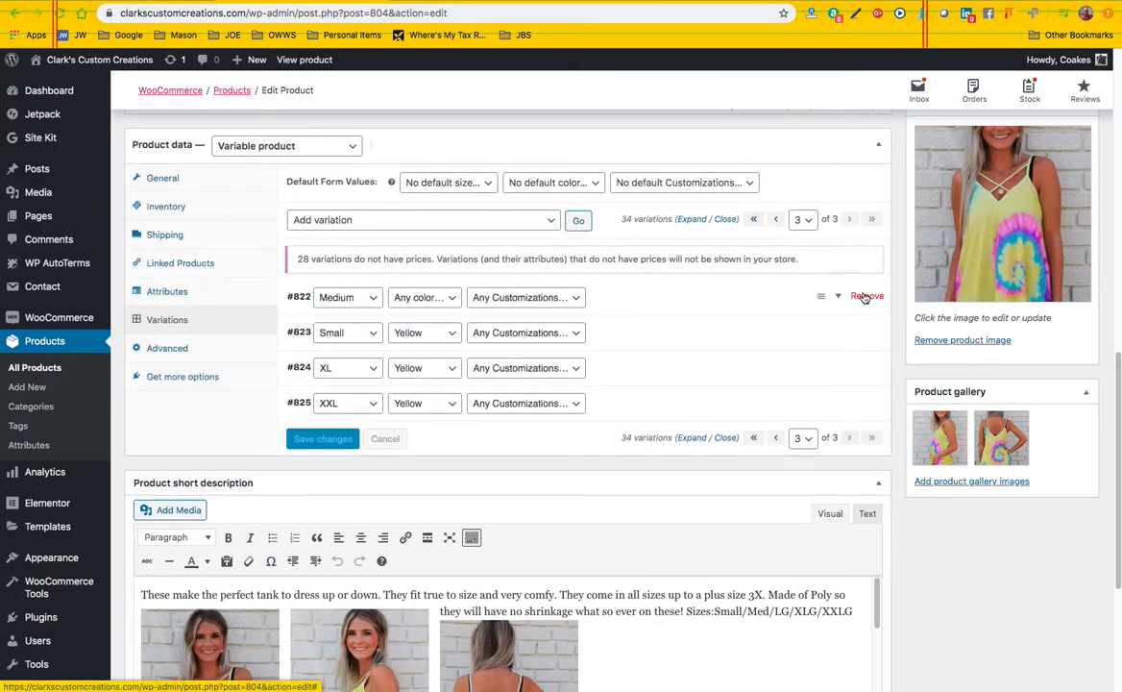
click(866, 297)
click(680, 90)
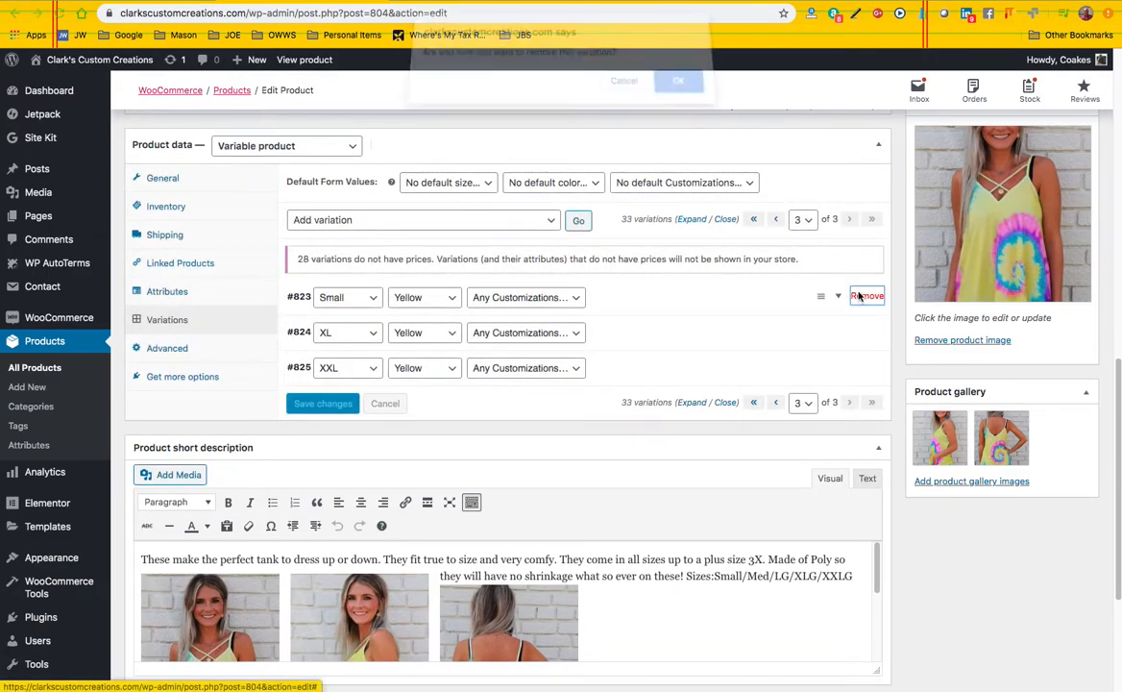
click(866, 296)
click(681, 90)
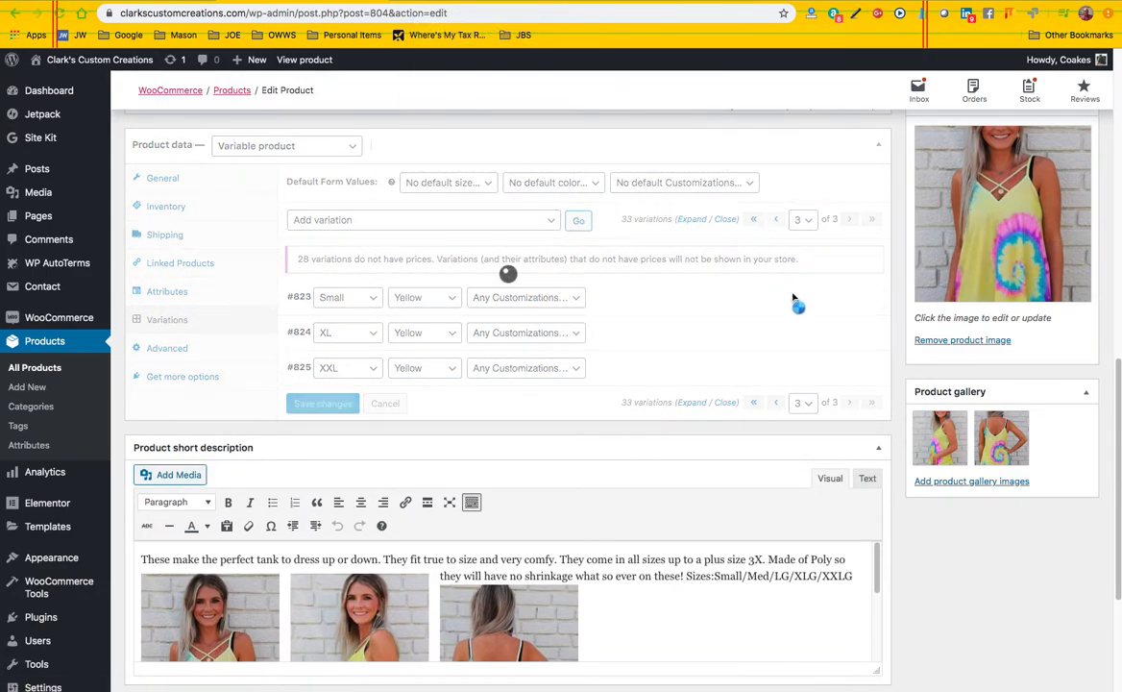
click(866, 296)
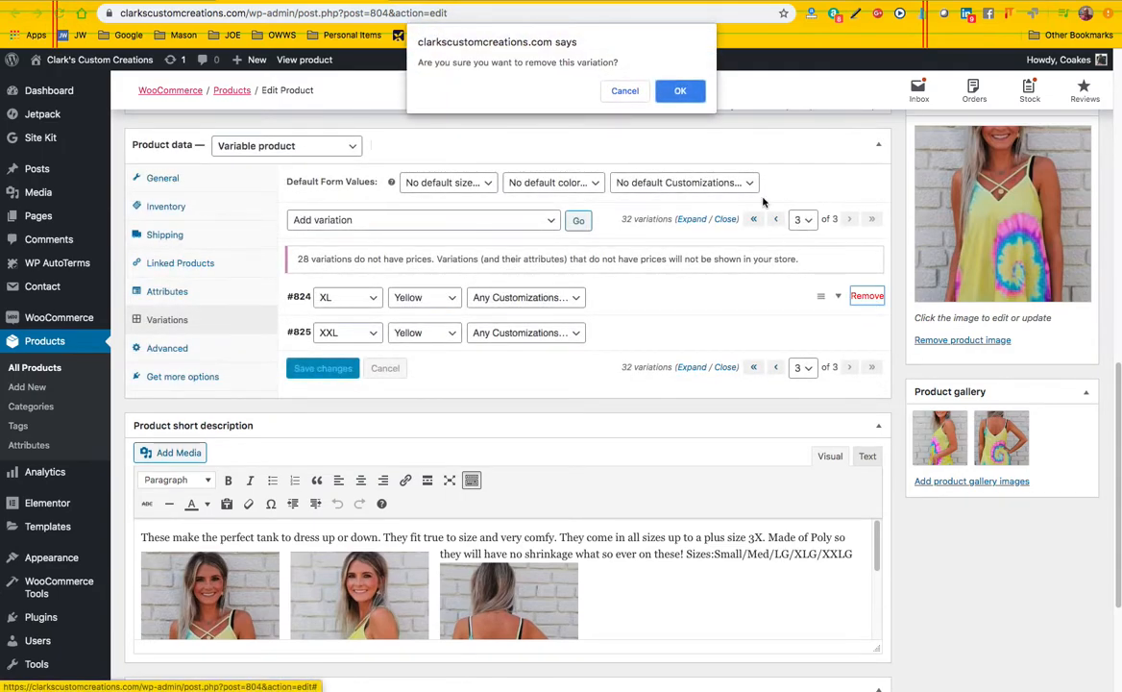
click(680, 91)
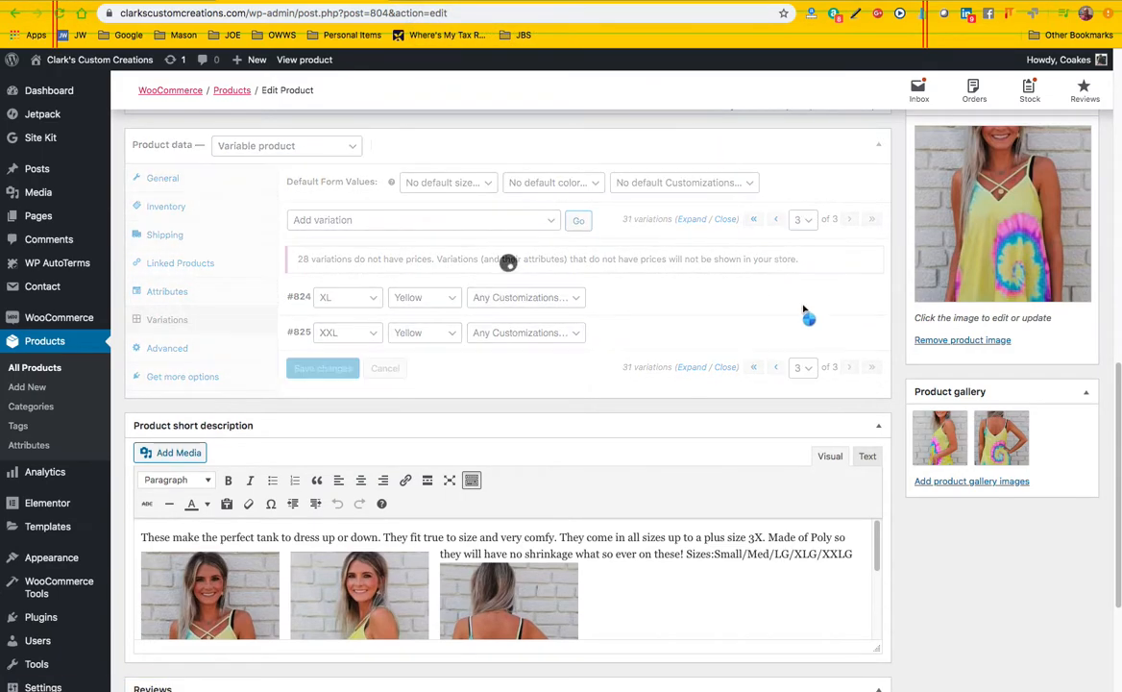
click(865, 297)
click(678, 93)
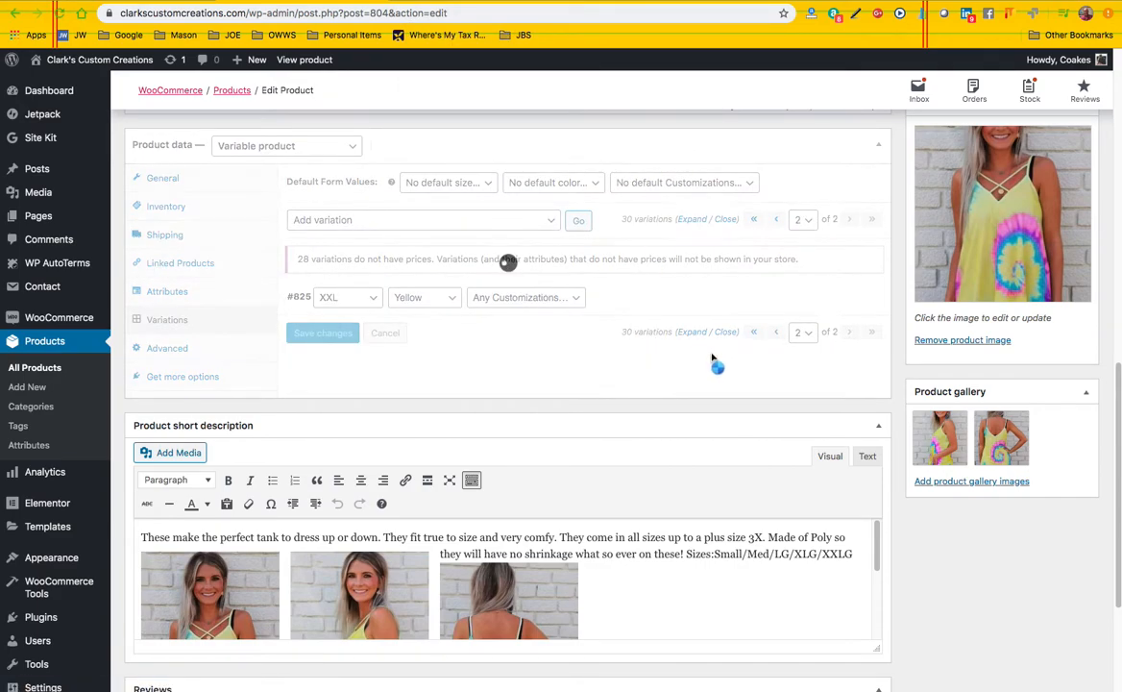
scroll(744, 368, down, 1)
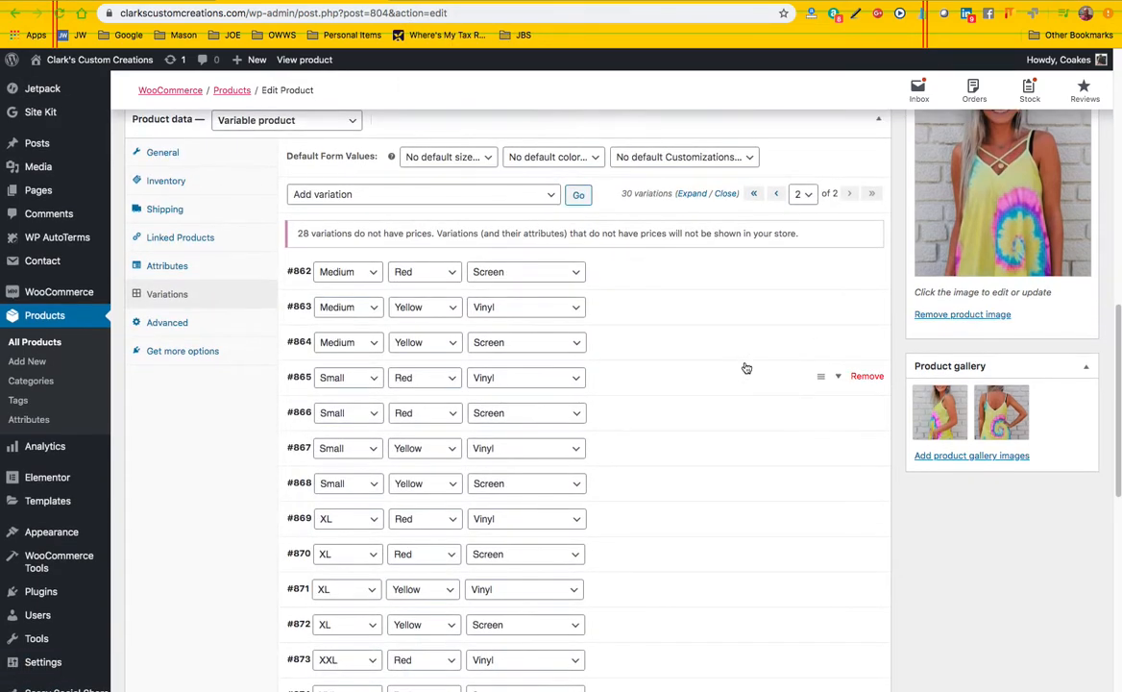
scroll(728, 373, down, 1)
scroll(576, 333, up, 1)
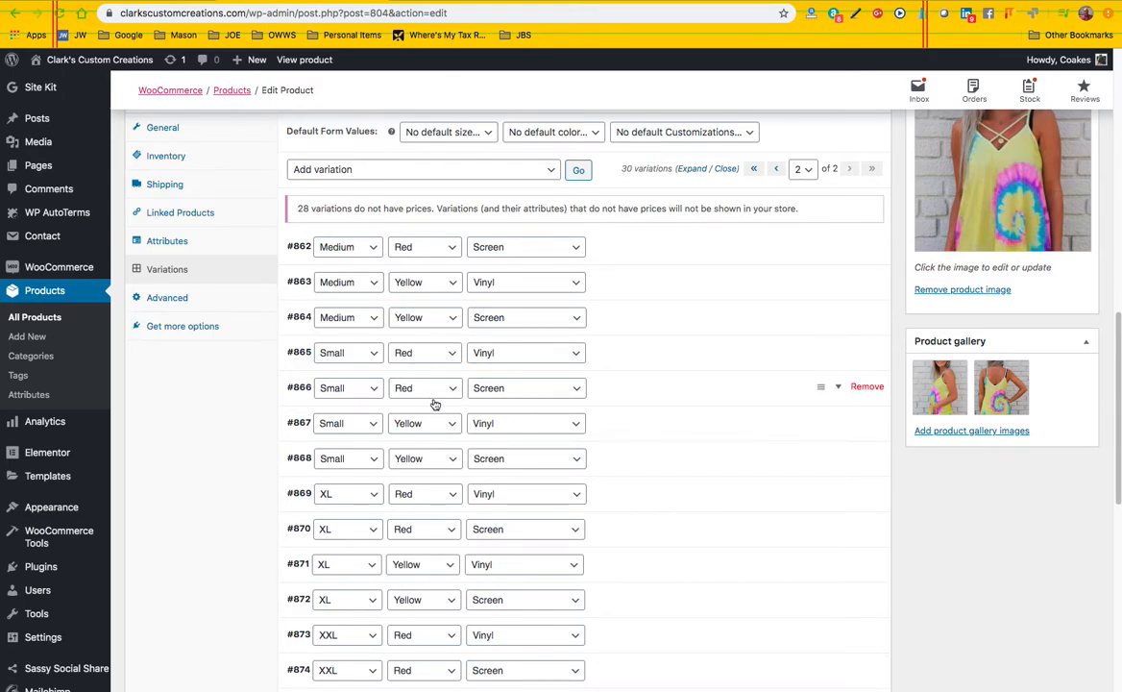
Remove the Medium, Red, Screen variation from the second page of the variation list
scroll(435, 404, down, 2)
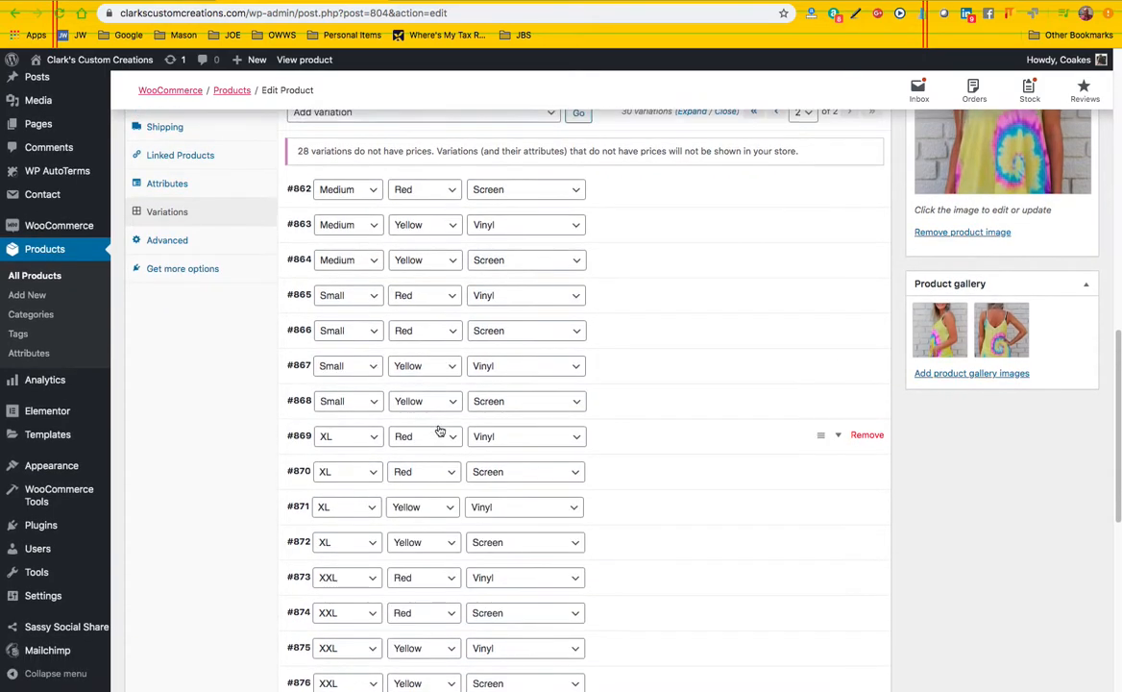
scroll(439, 432, down, 1)
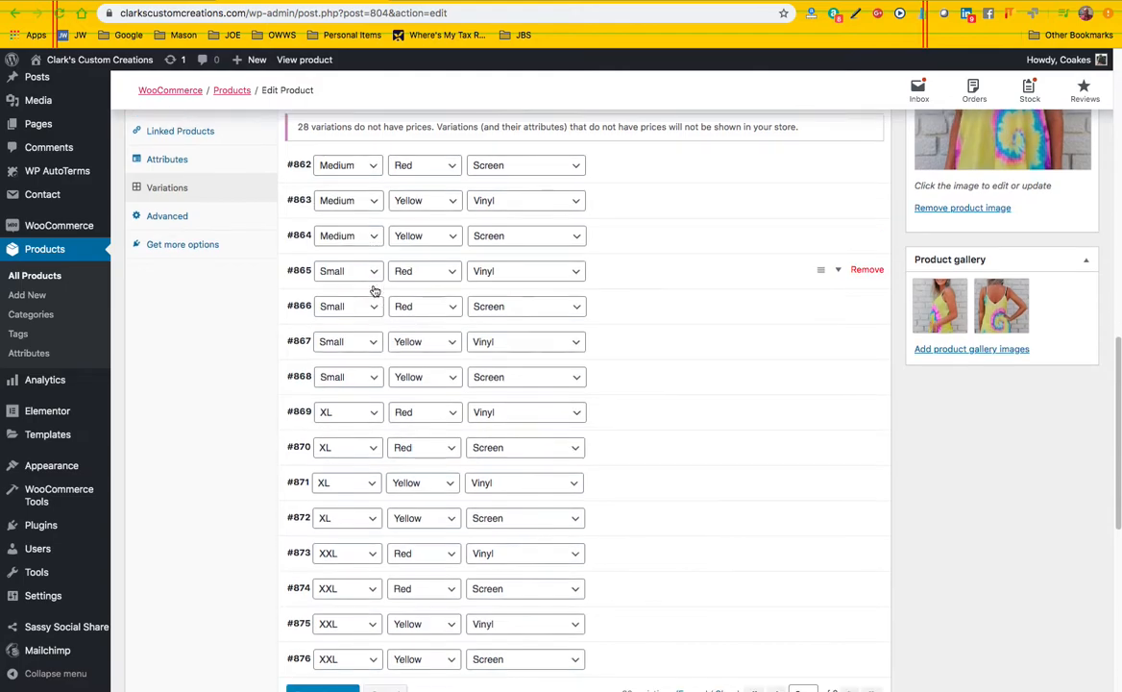
scroll(376, 290, up, 2)
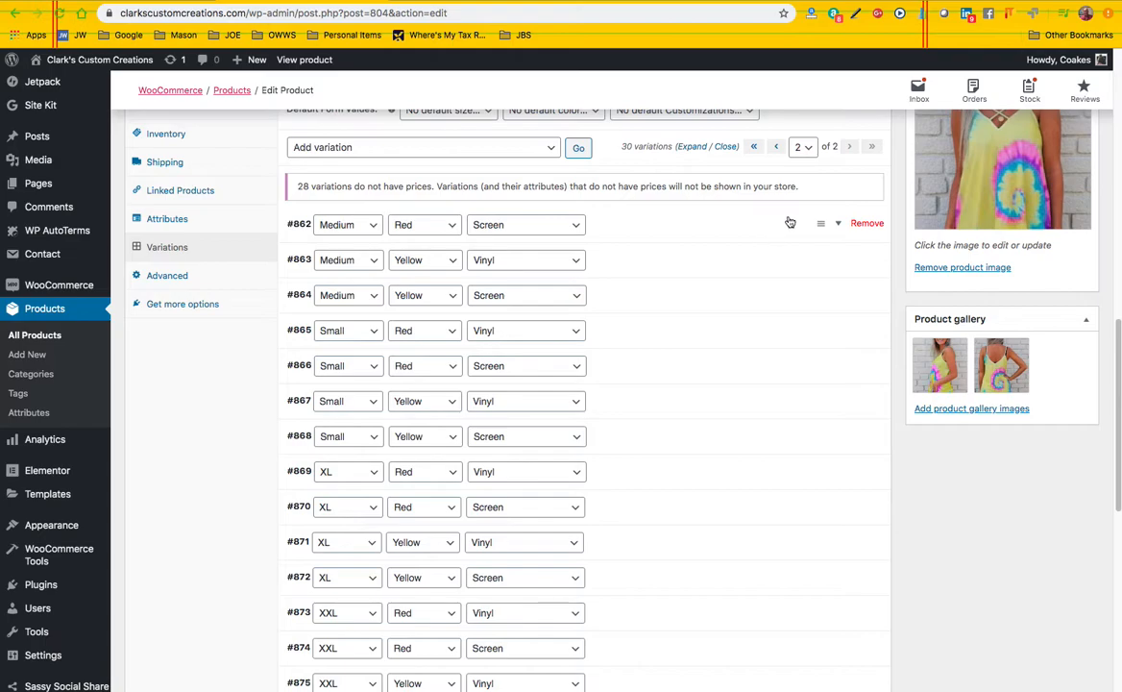
click(866, 224)
click(679, 92)
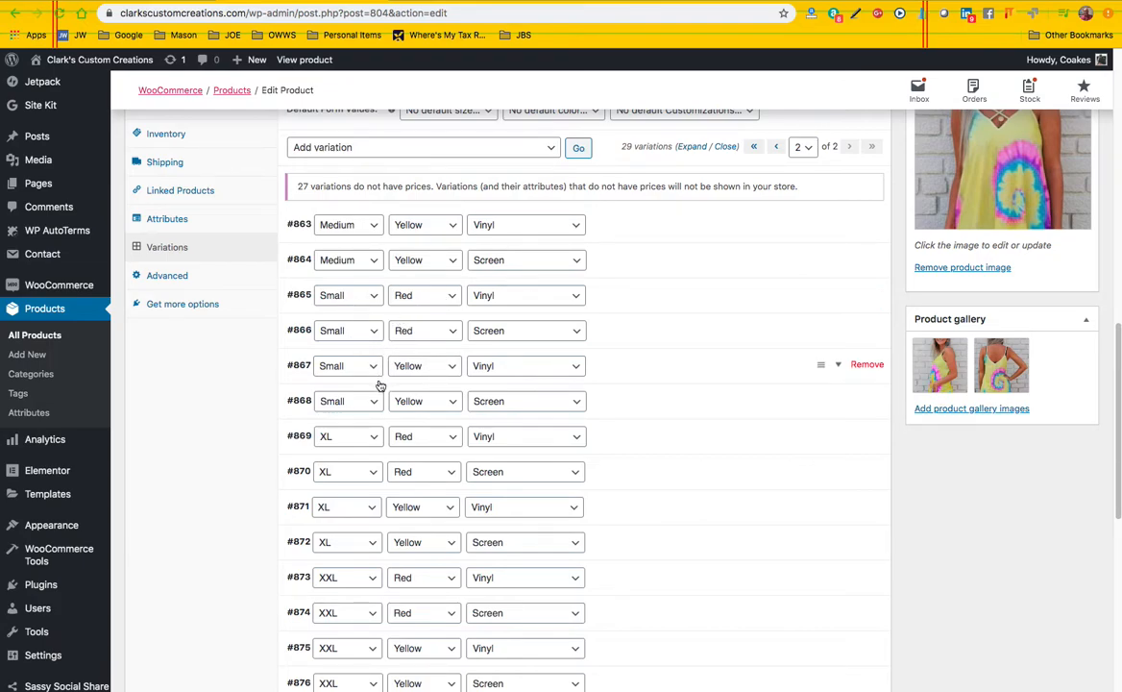
Remove the two XL variations in Red, one with Vinyl and one with Screen customization
scroll(402, 400, down, 2)
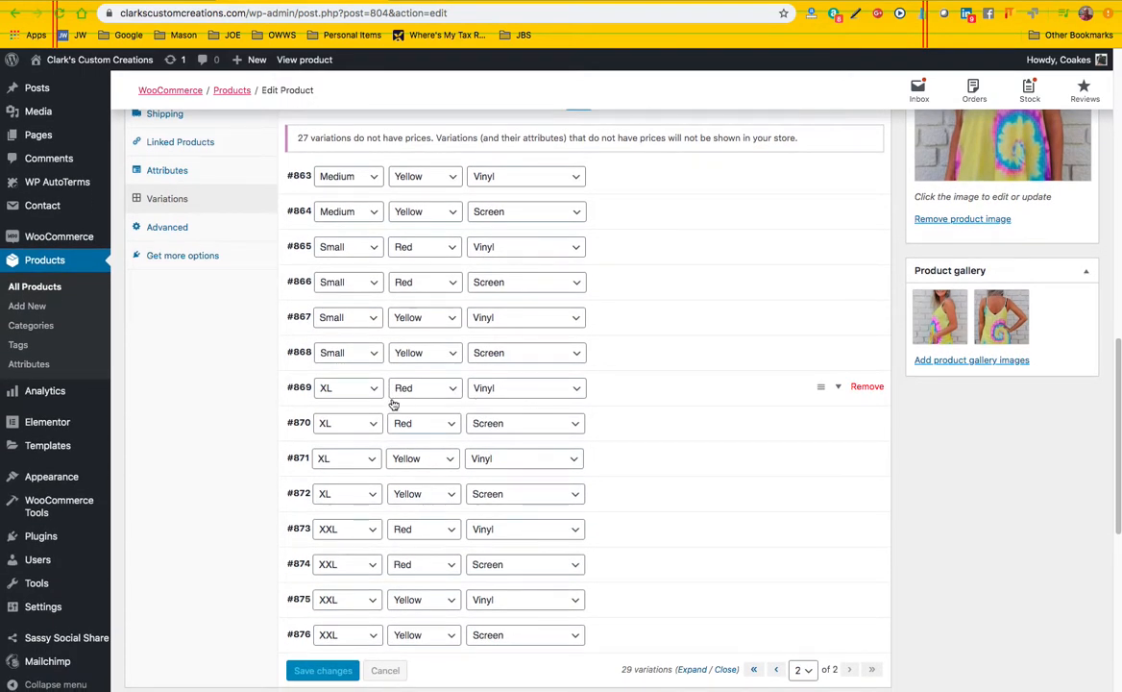
click(858, 387)
click(680, 93)
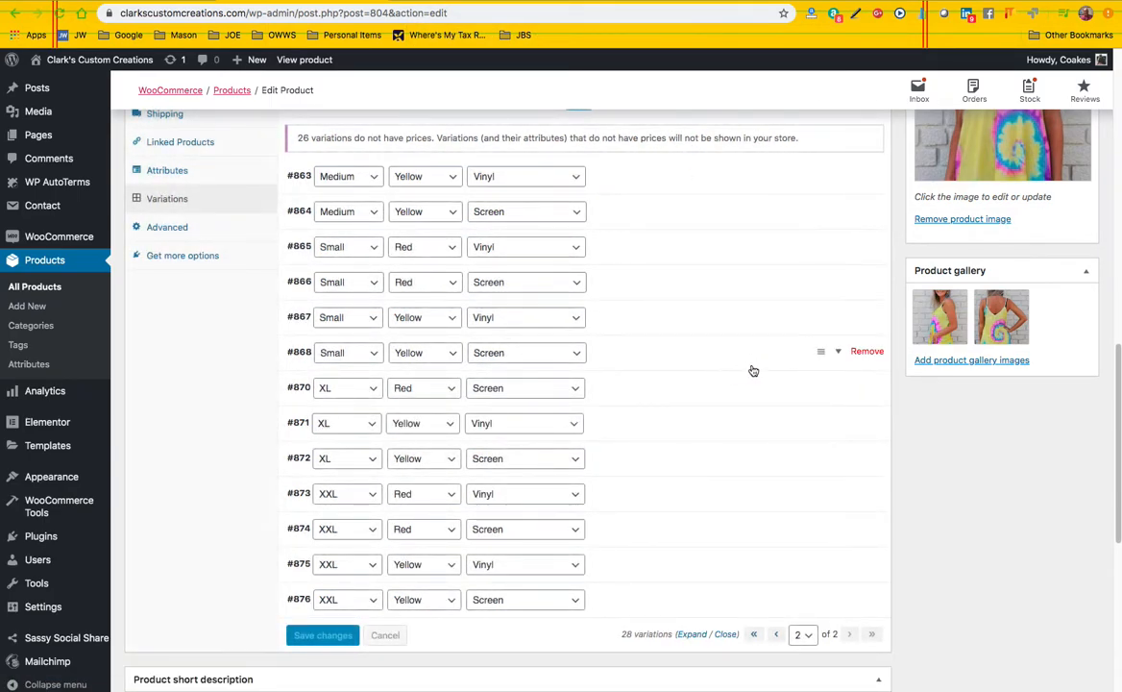
click(867, 388)
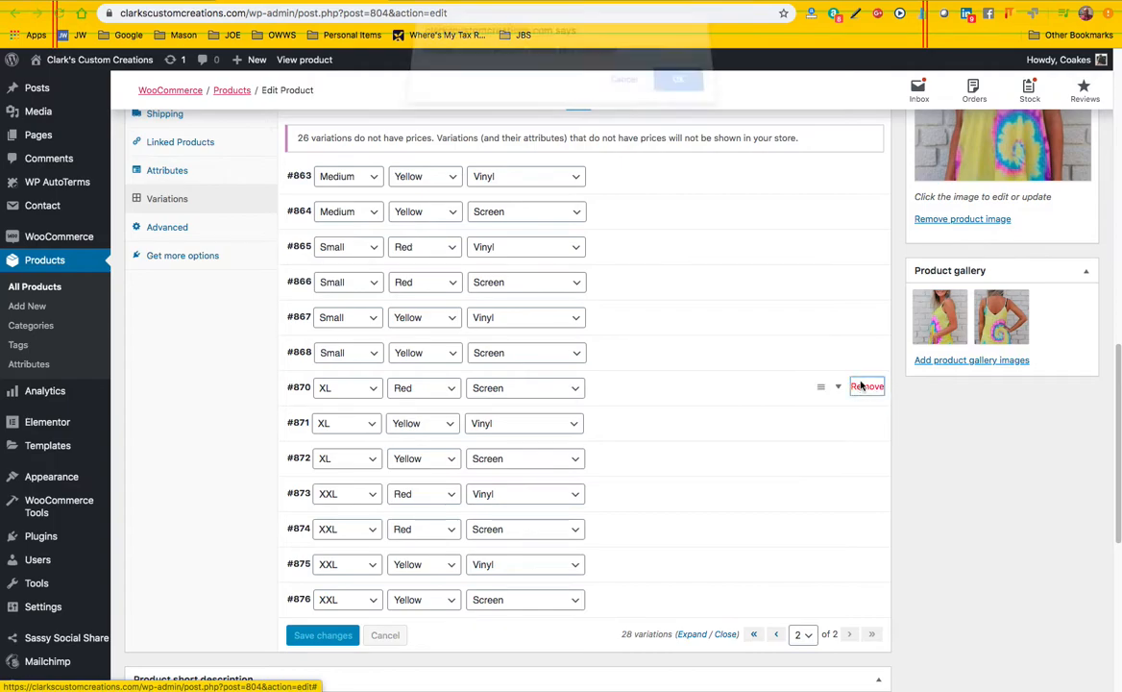
click(681, 93)
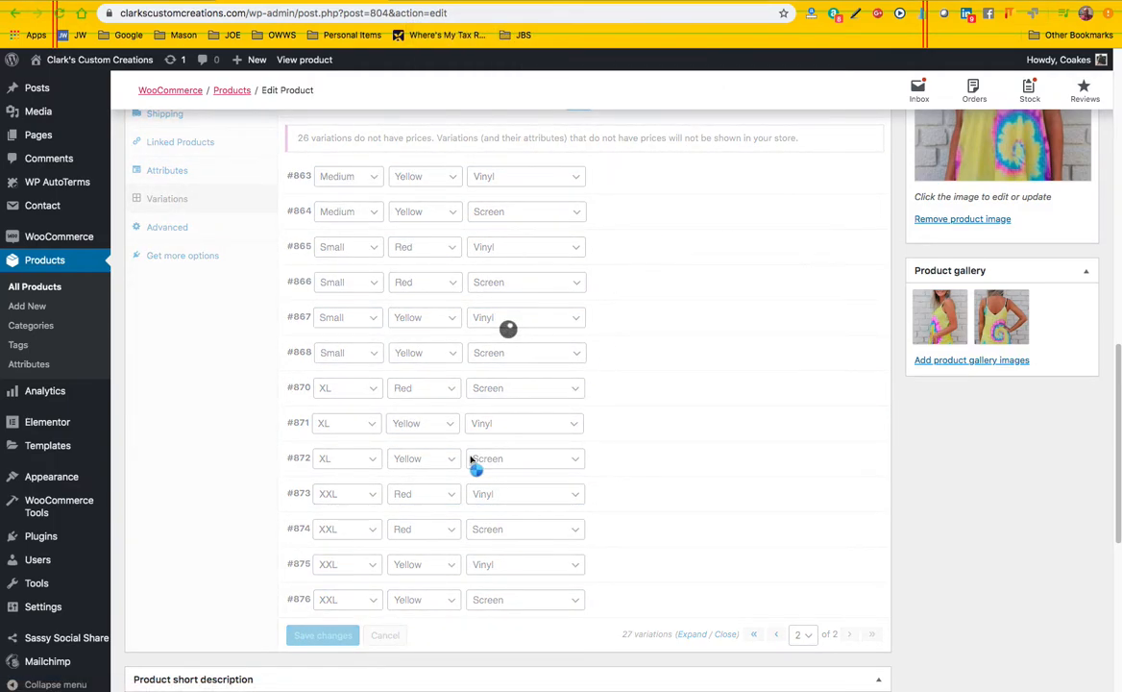
Remove the two XXL variations in Red, one with Vinyl and one with Screen customization
scroll(451, 432, down, 1)
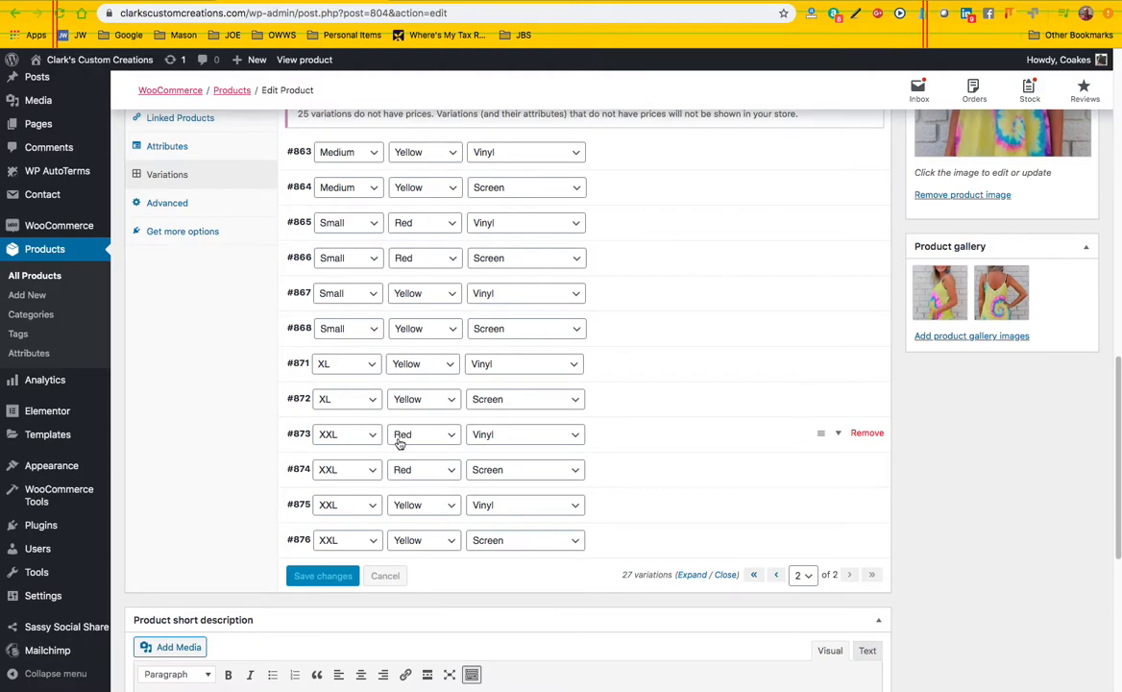
click(865, 433)
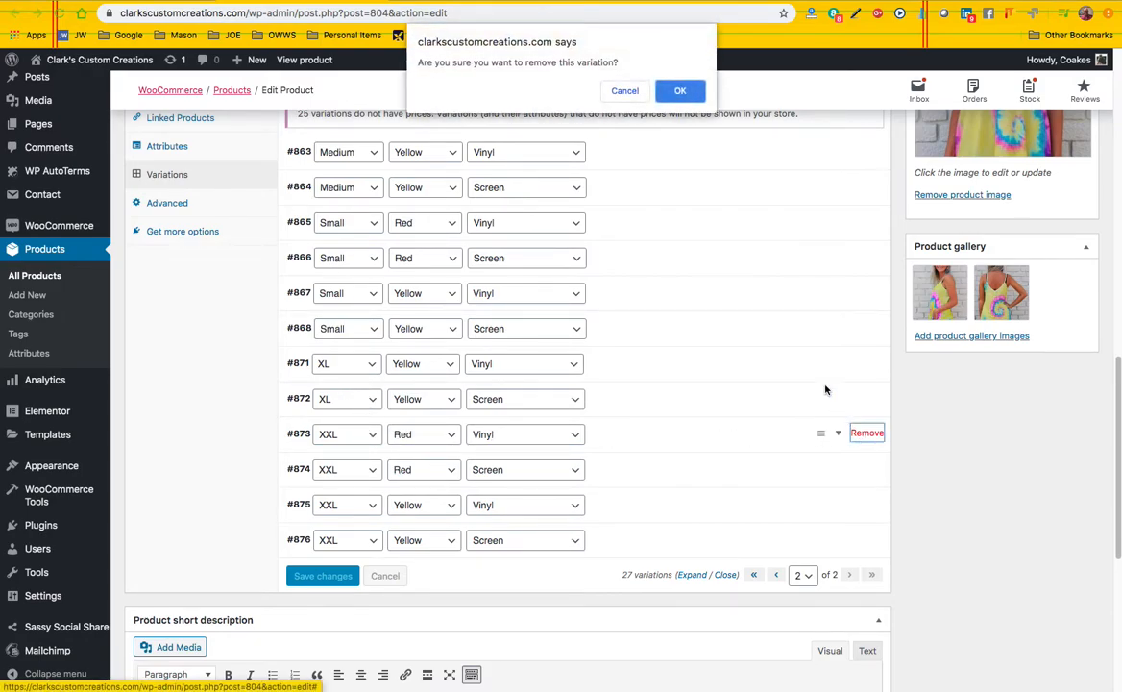
click(689, 96)
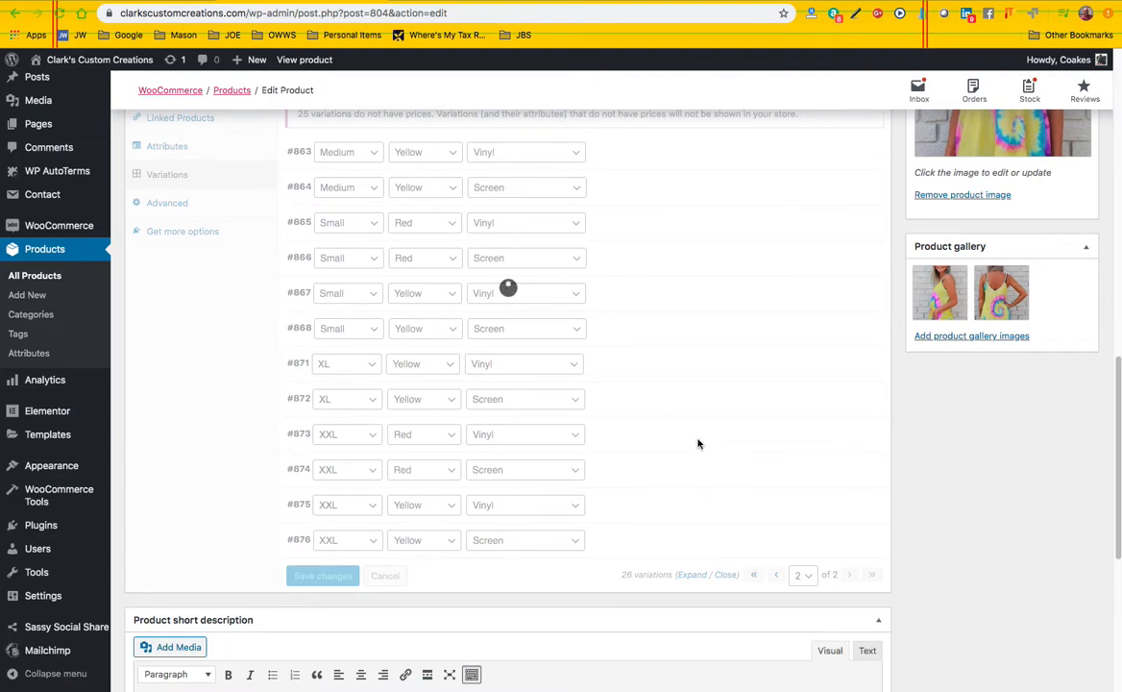
click(865, 433)
click(689, 94)
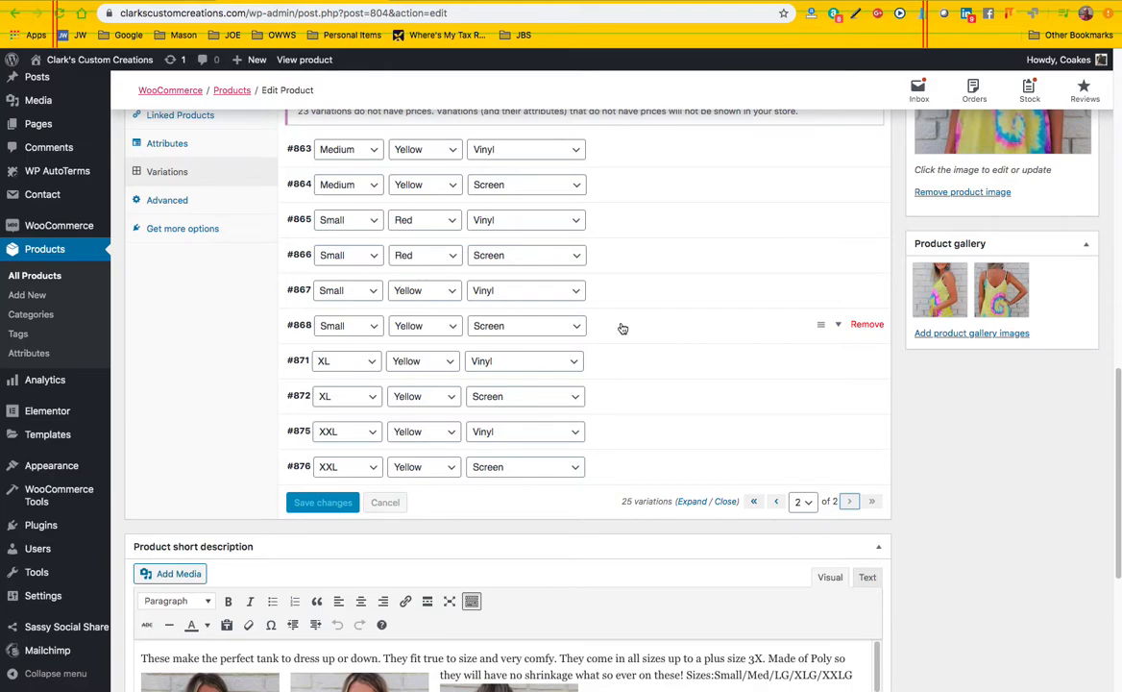
On the first page of variations, remove the Red entries with customization None in Large, Medium, XL and XXL
click(777, 501)
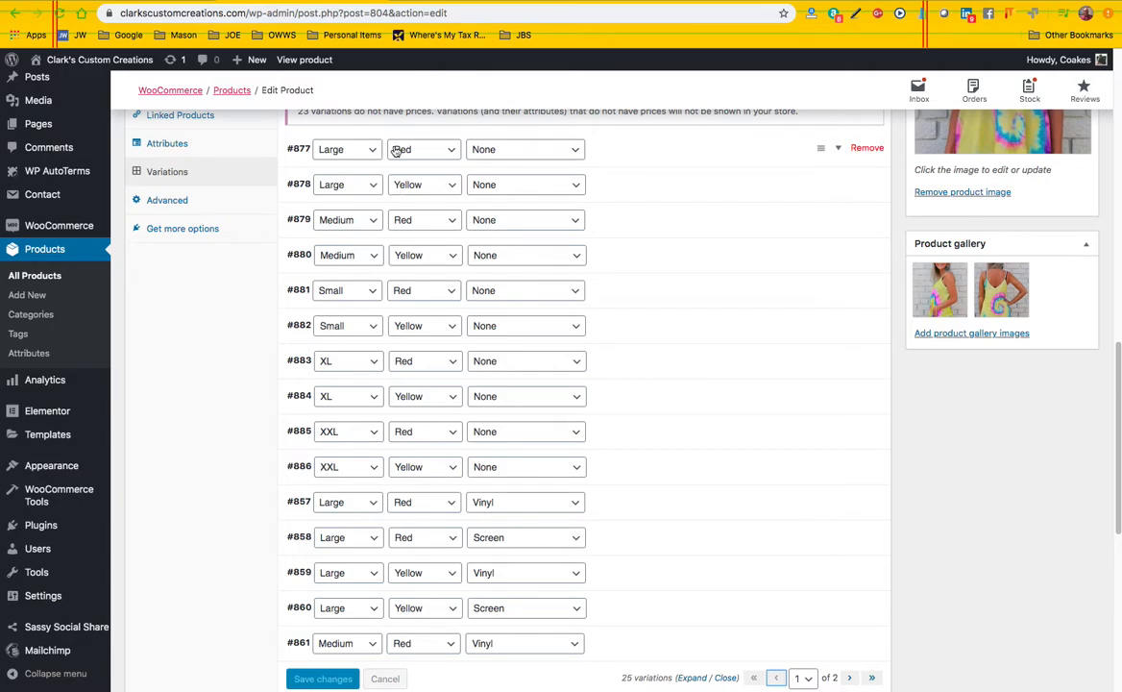
click(865, 149)
click(664, 90)
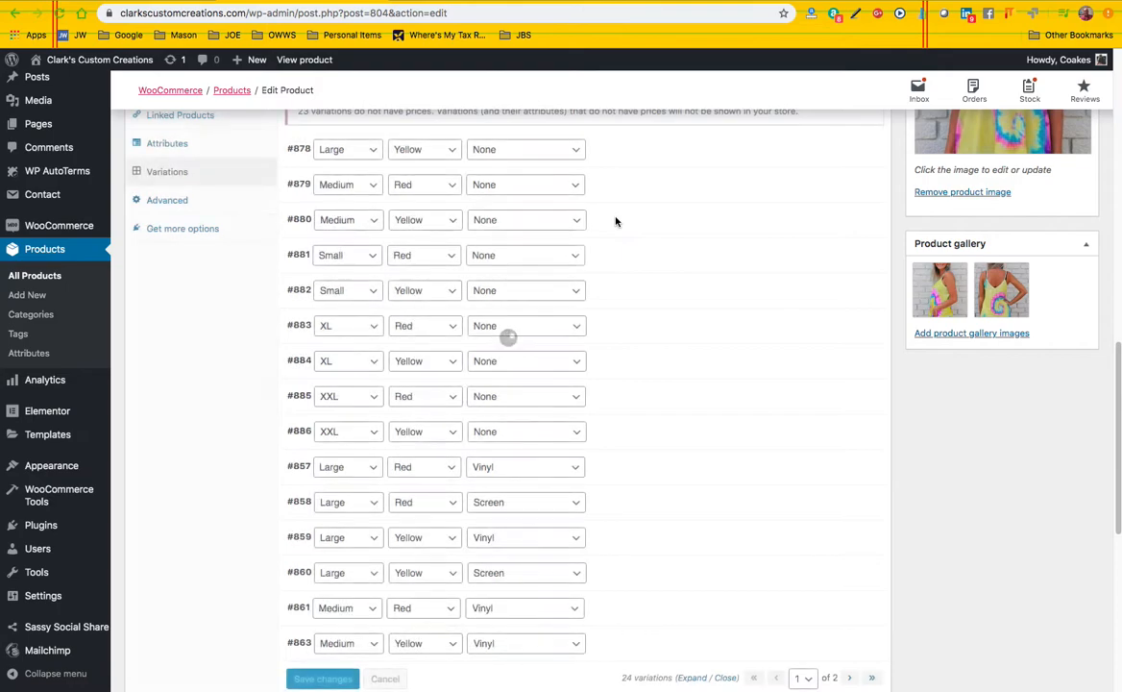
click(864, 183)
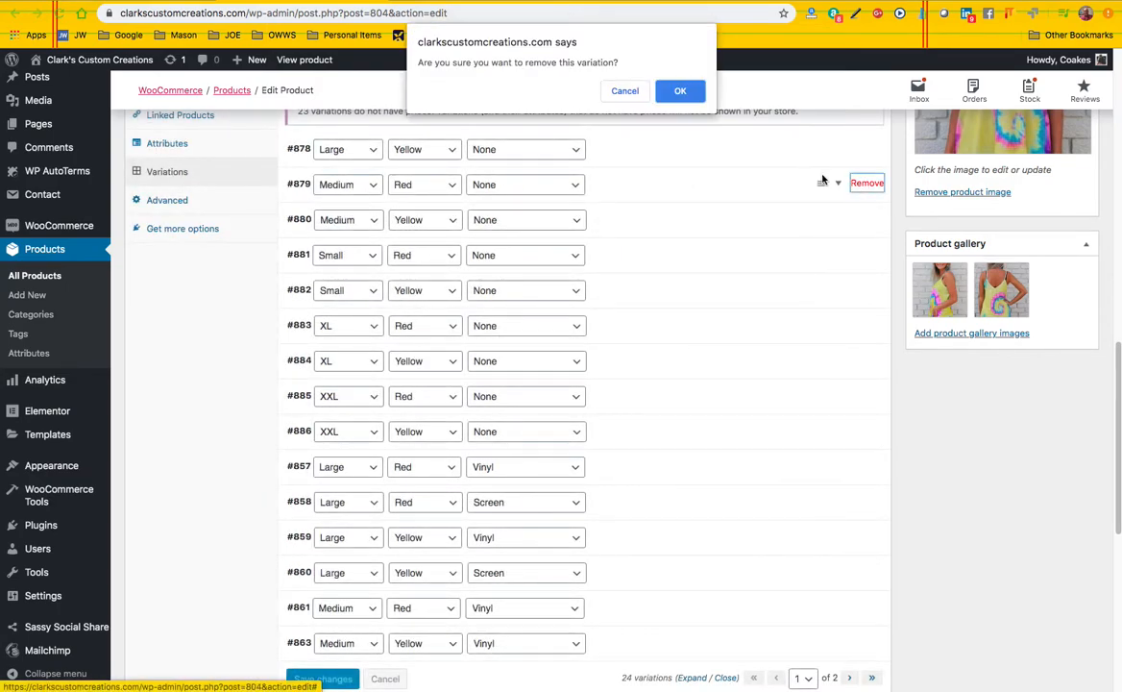
click(682, 92)
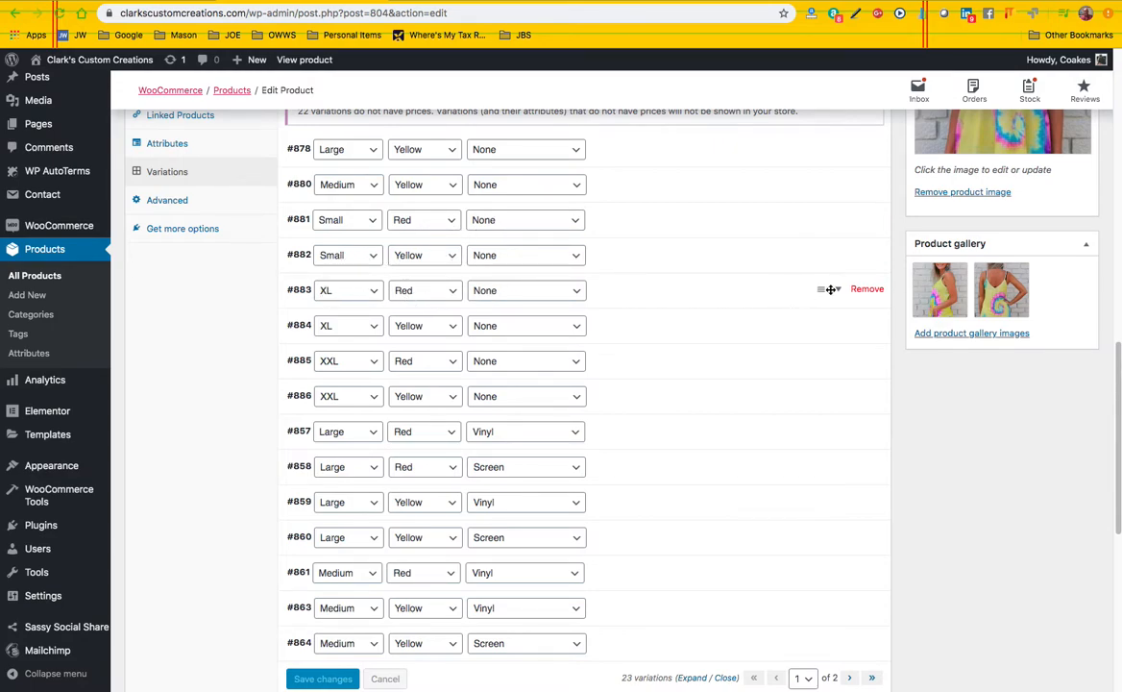
click(865, 290)
click(673, 93)
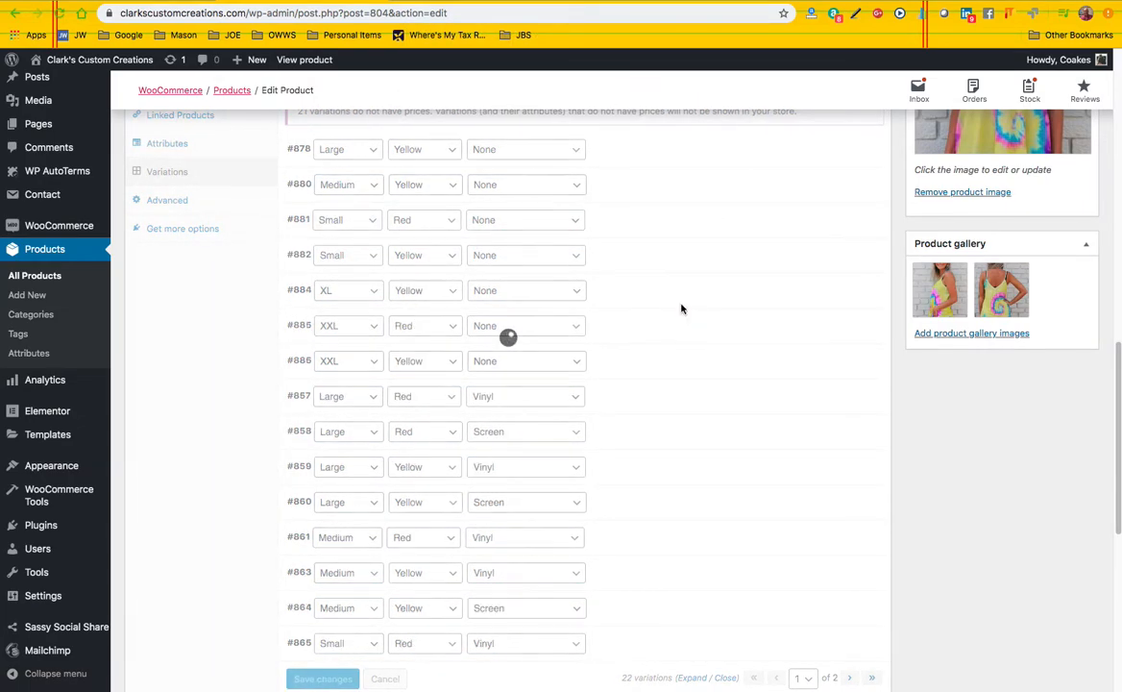
click(865, 325)
click(668, 92)
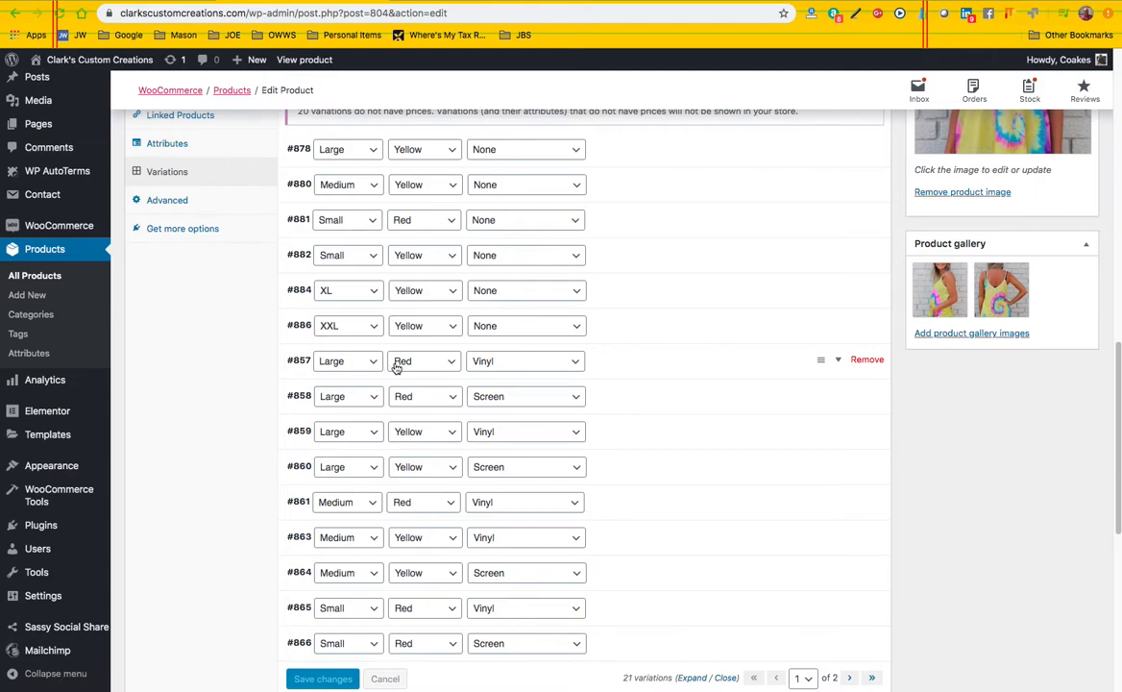
Remove the Large, Red variations with Vinyl and Screen and the Medium, Red variation with Vinyl
click(863, 359)
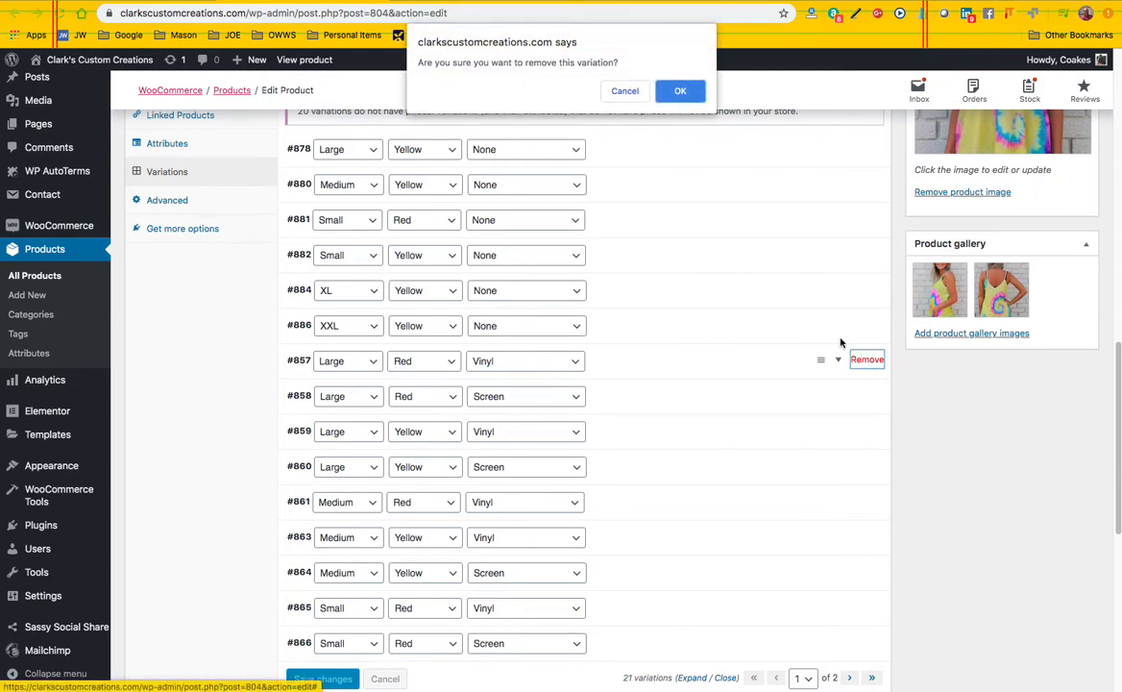
click(676, 92)
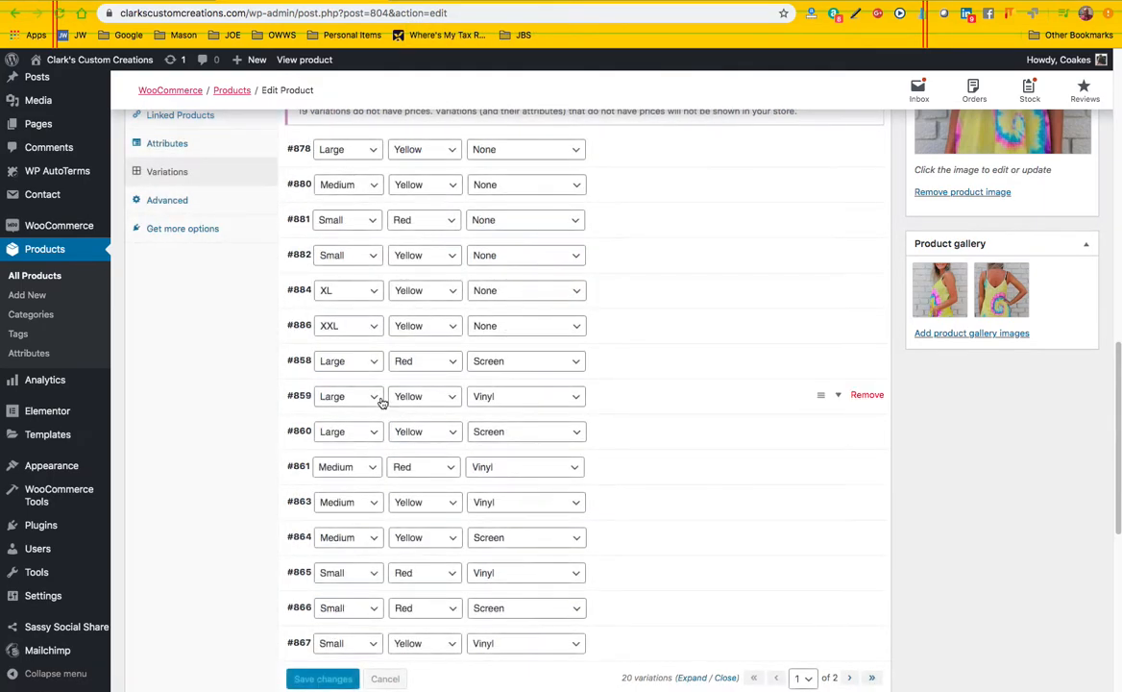
click(862, 362)
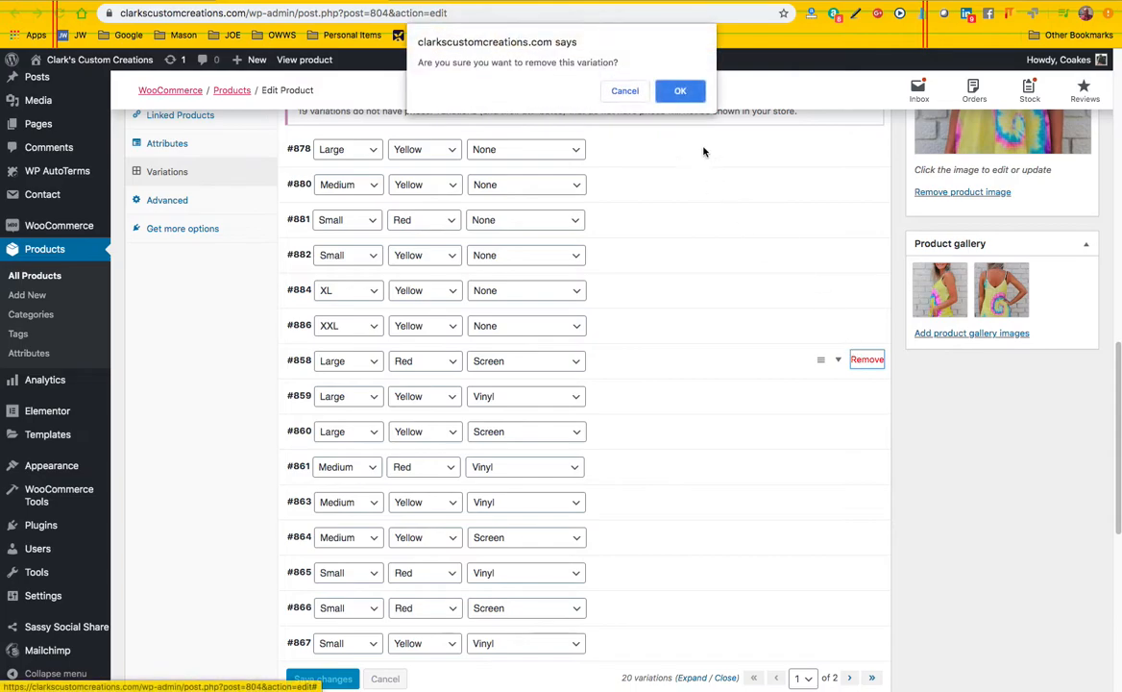
click(673, 93)
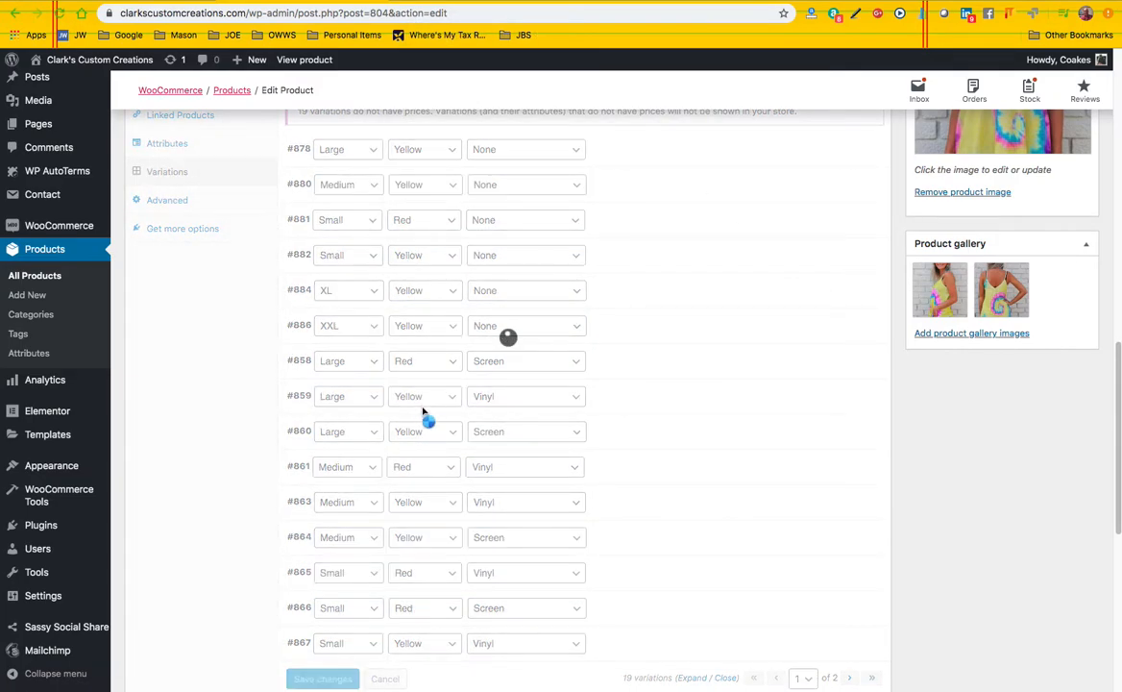
scroll(426, 415, down, 1)
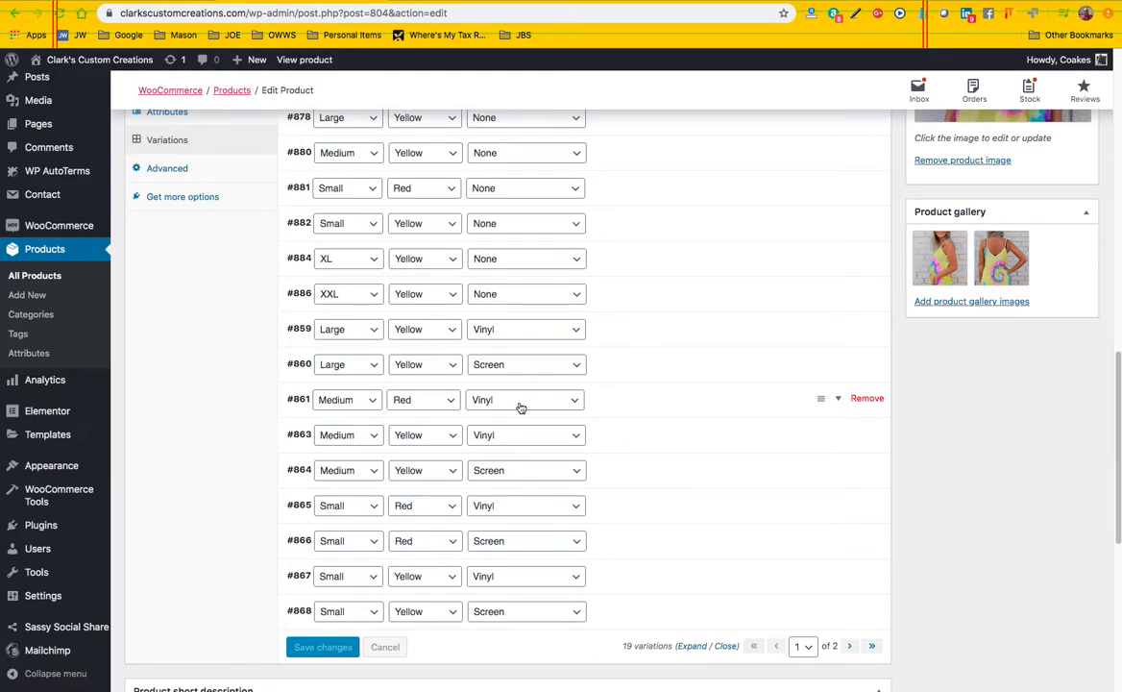
click(867, 398)
click(672, 93)
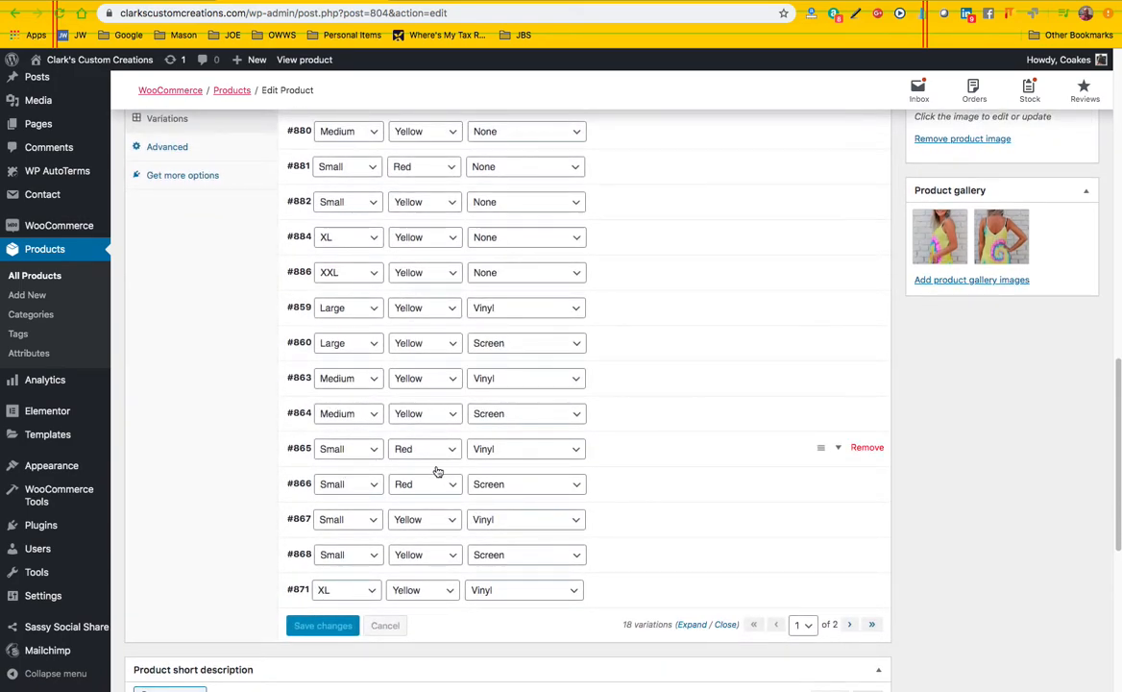
Look through the remaining variations on both pages of the list, checking their size, color and customization combinations
scroll(380, 173, up, 2)
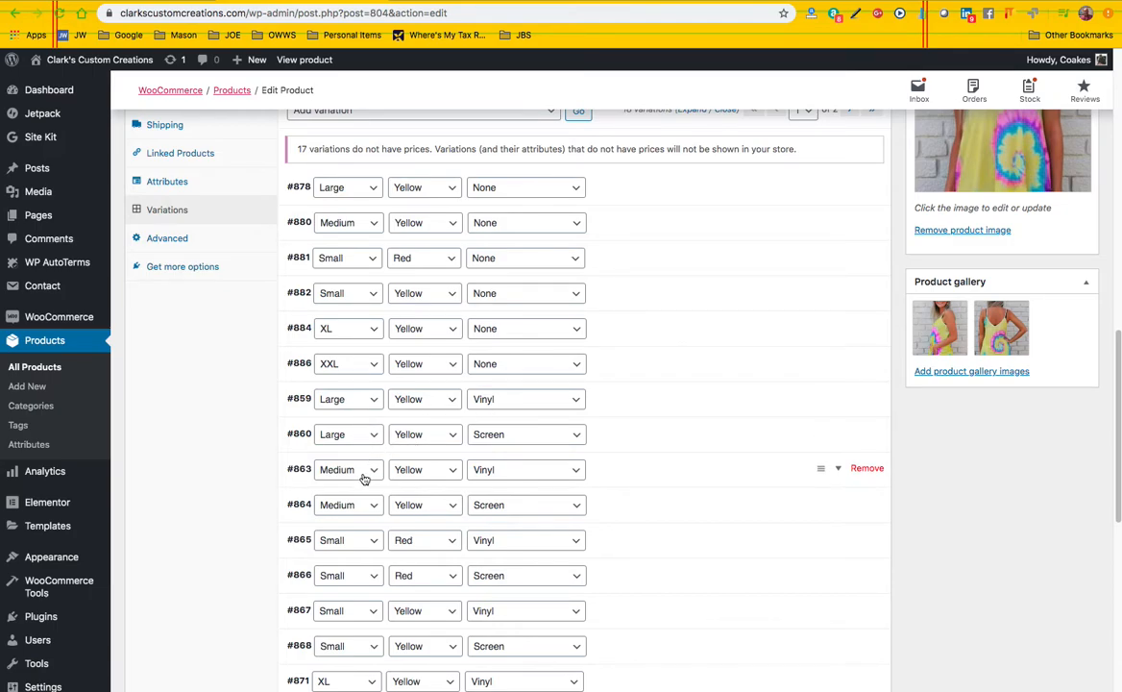
scroll(364, 479, down, 1)
scroll(365, 478, down, 1)
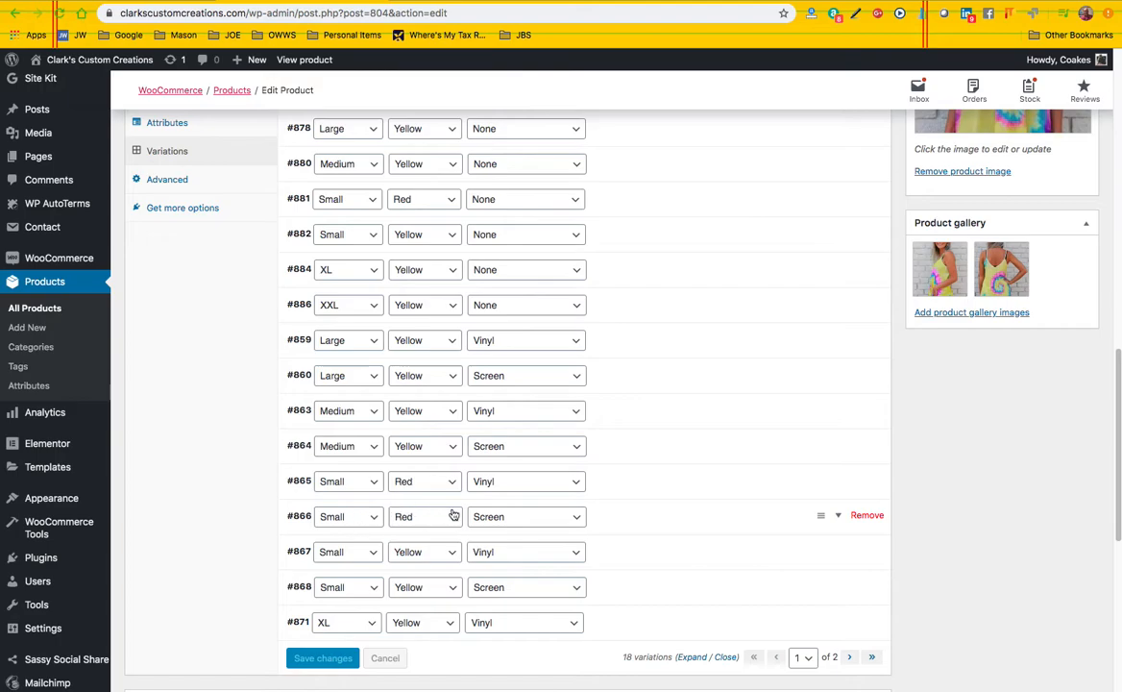
scroll(453, 516, down, 2)
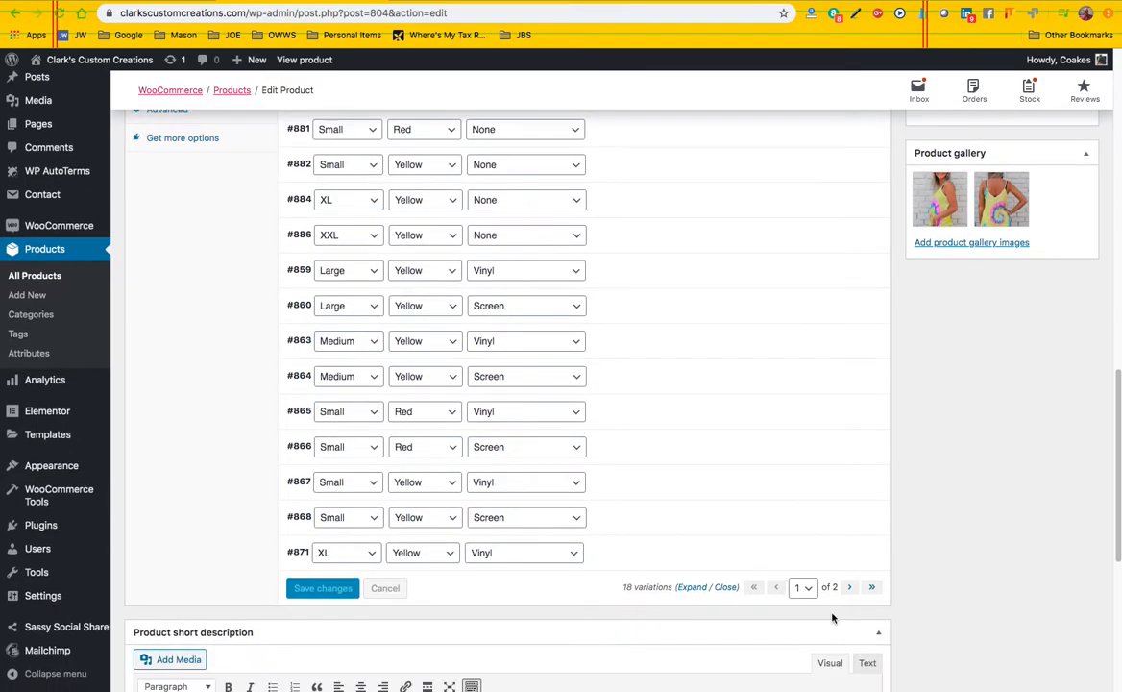
click(851, 590)
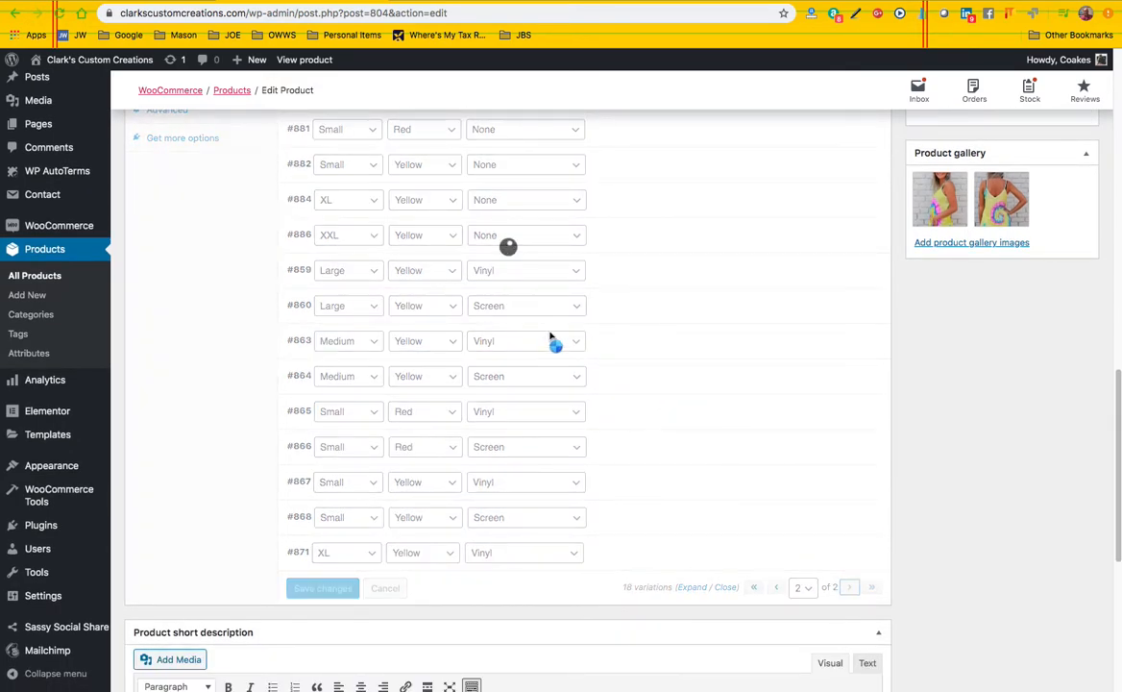
scroll(510, 384, down, 3)
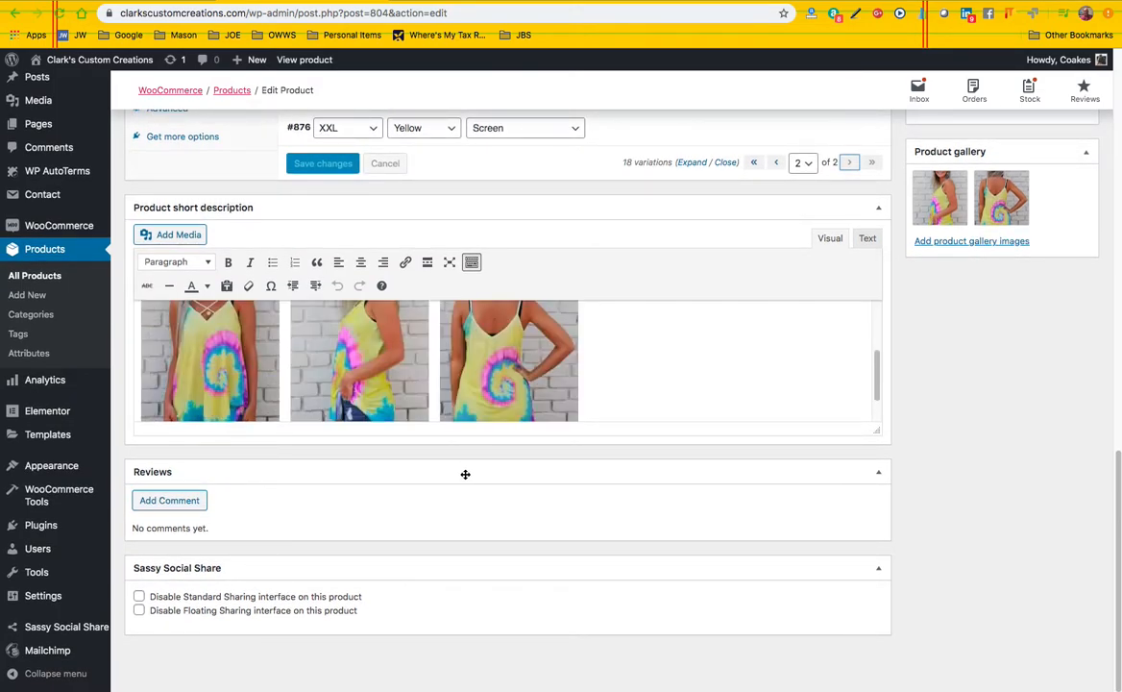
scroll(466, 474, up, 1)
scroll(467, 481, down, 1)
scroll(467, 481, up, 10)
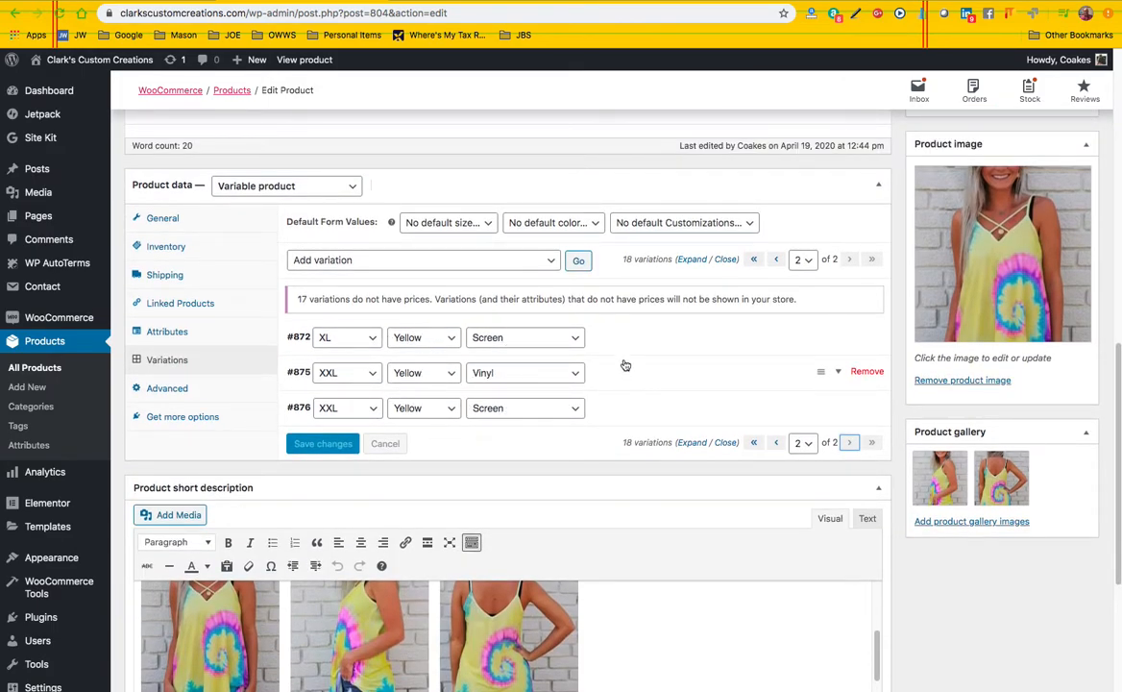
Set the Large, Yellow, None variation on the first page to a regular price of $28.95 and a weight of 18 oz
click(755, 443)
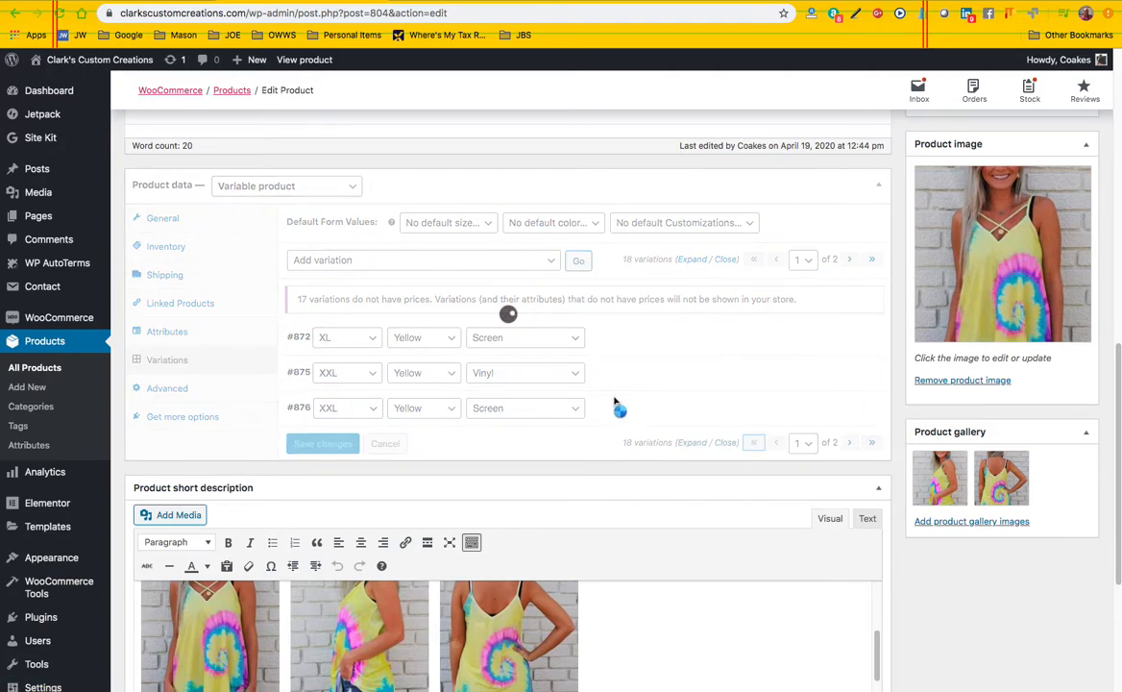
click(664, 340)
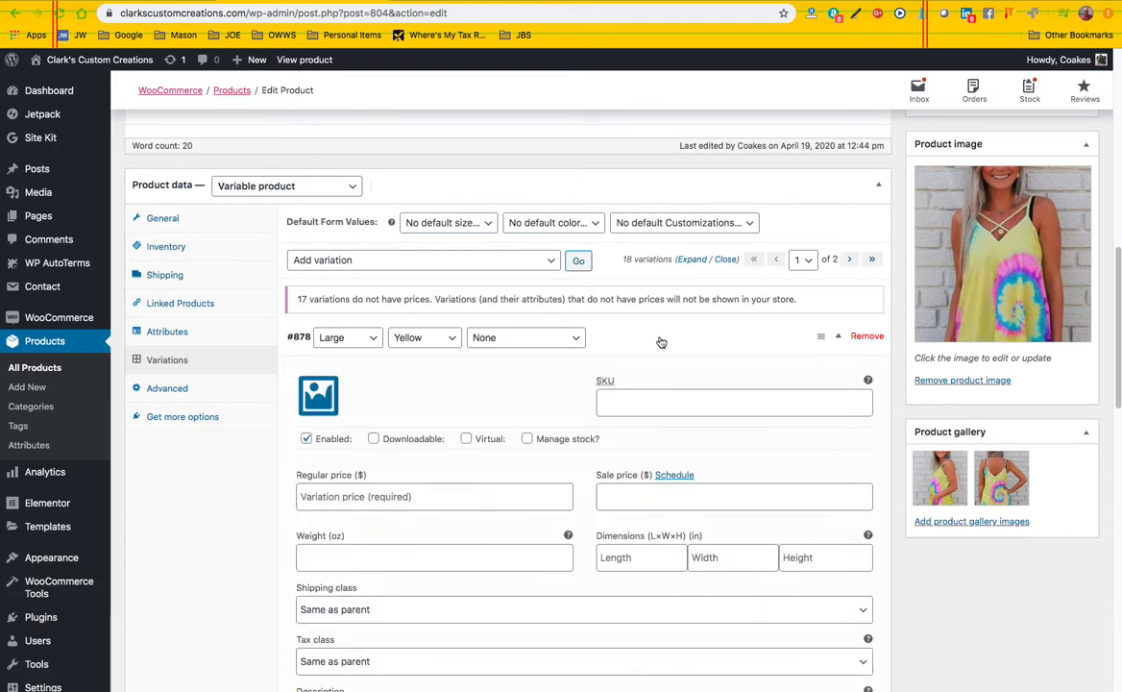
click(364, 496)
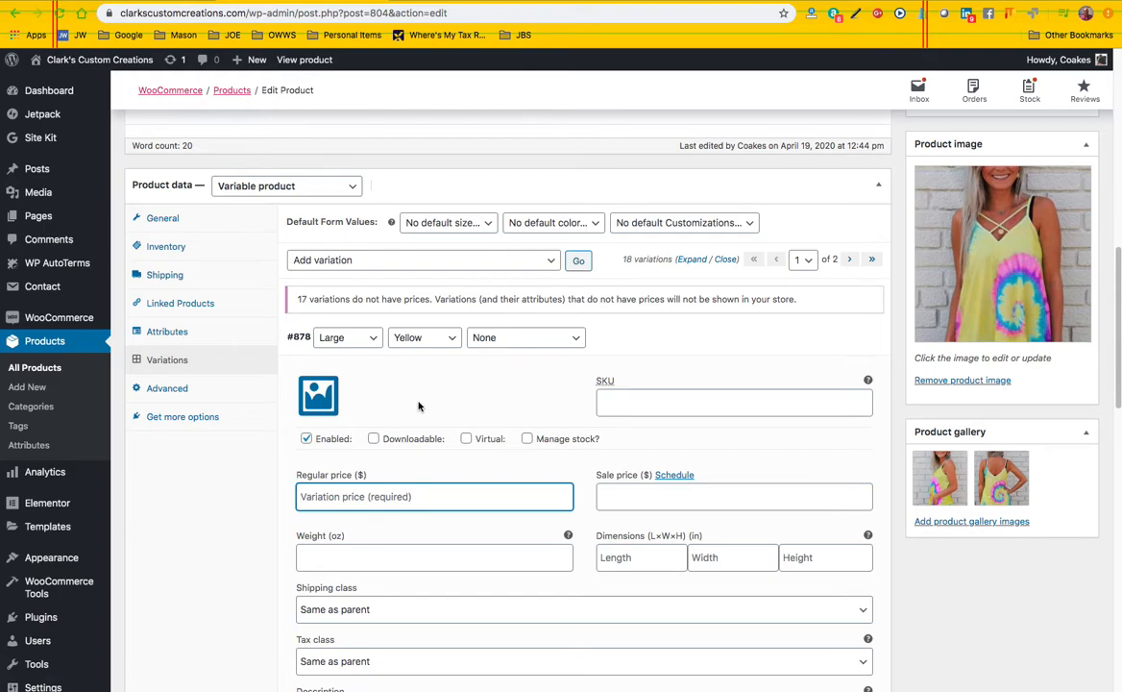
text(28.95)
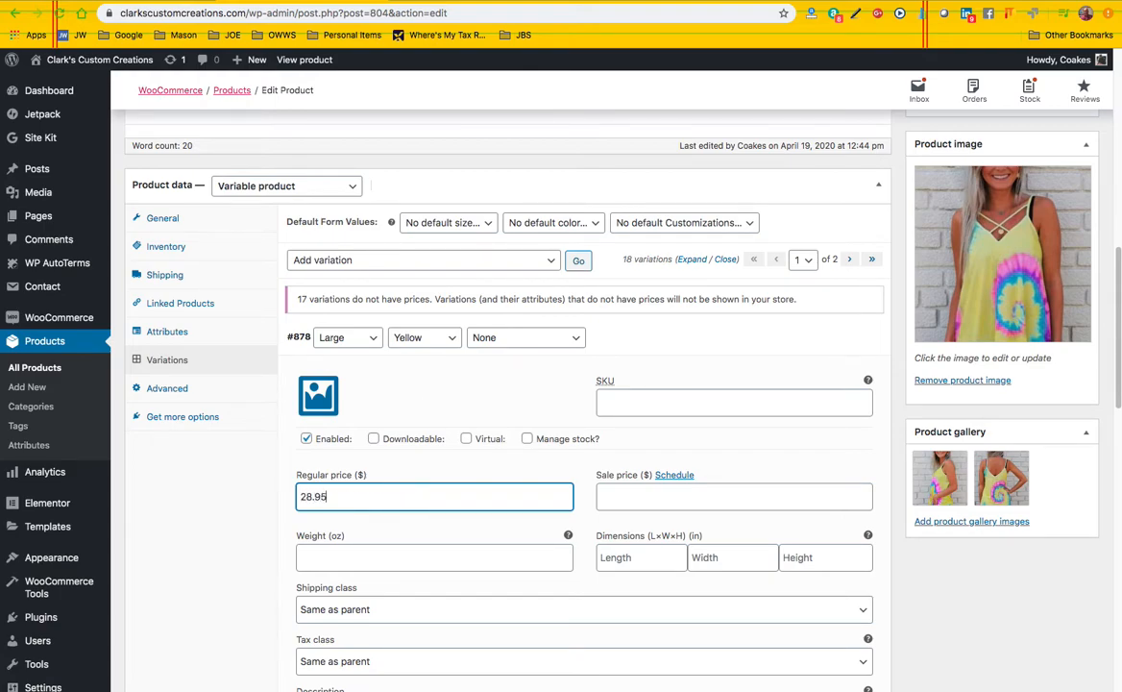
click(345, 564)
text(18)
click(275, 471)
scroll(304, 546, down, 3)
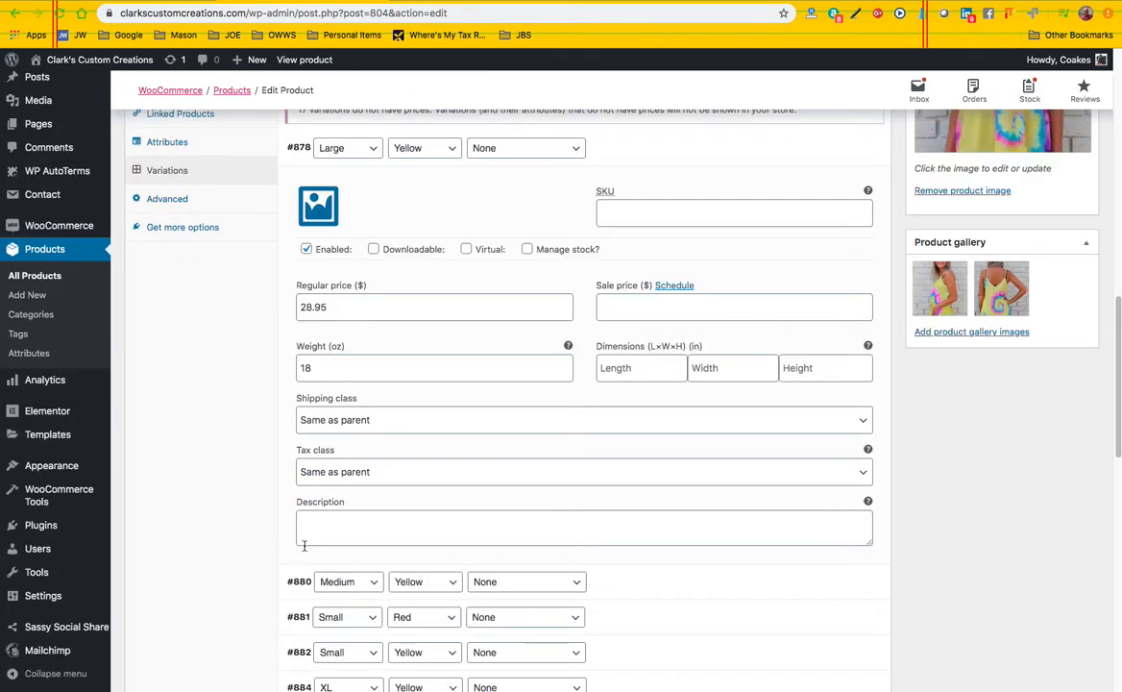
Set the Medium, Yellow, None variation's regular price to $26.95 and save the variation changes
click(643, 585)
scroll(536, 532, down, 5)
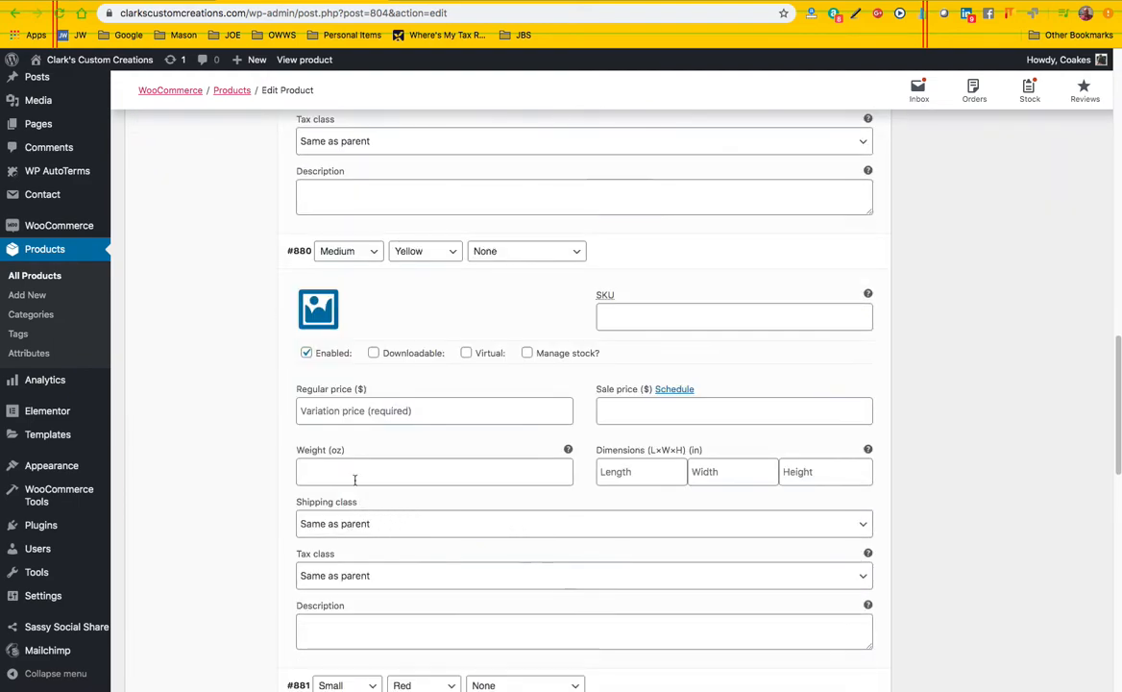
click(350, 417)
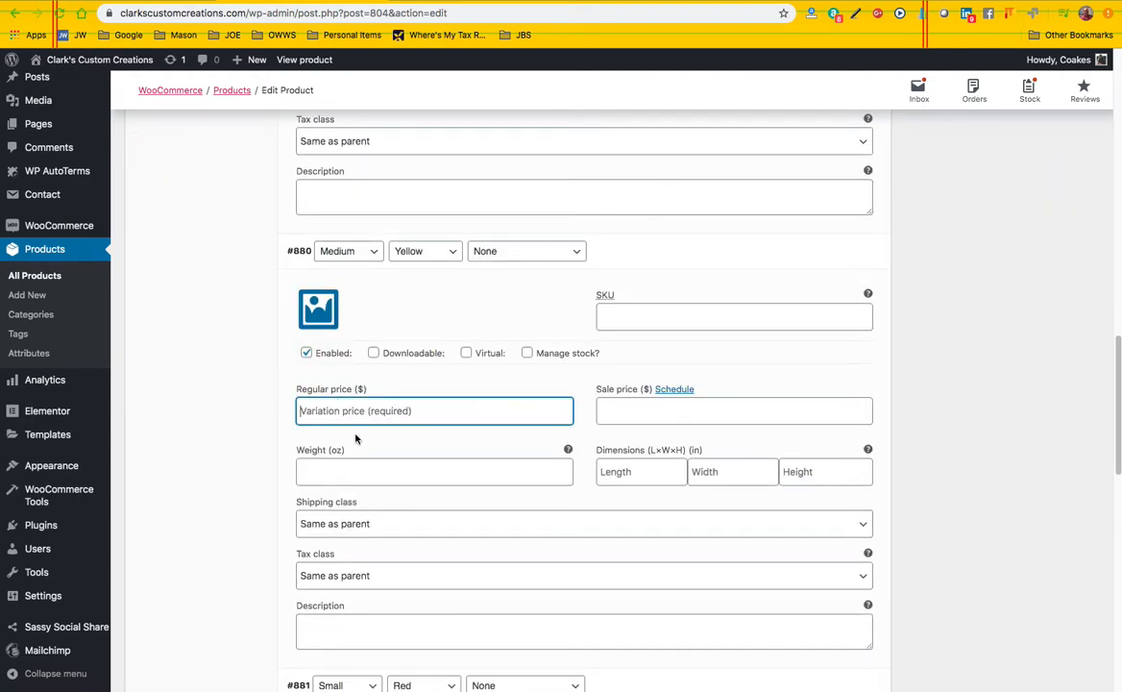
text(26)
click(339, 473)
scroll(248, 513, down, 1)
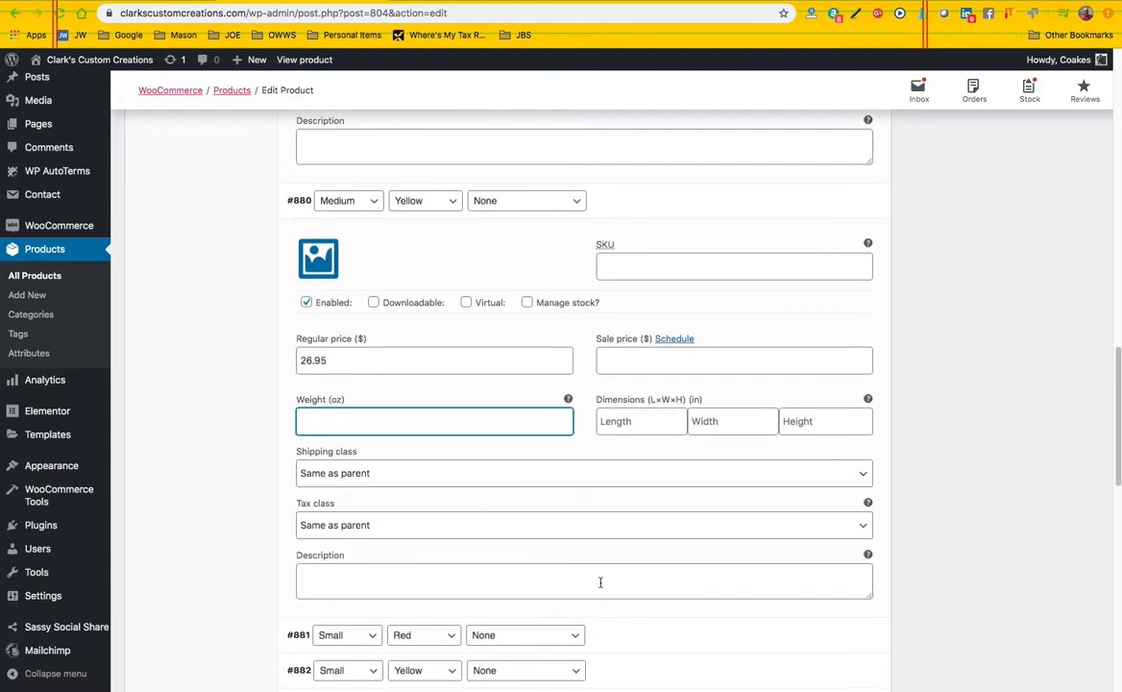
scroll(600, 583, down, 12)
click(321, 470)
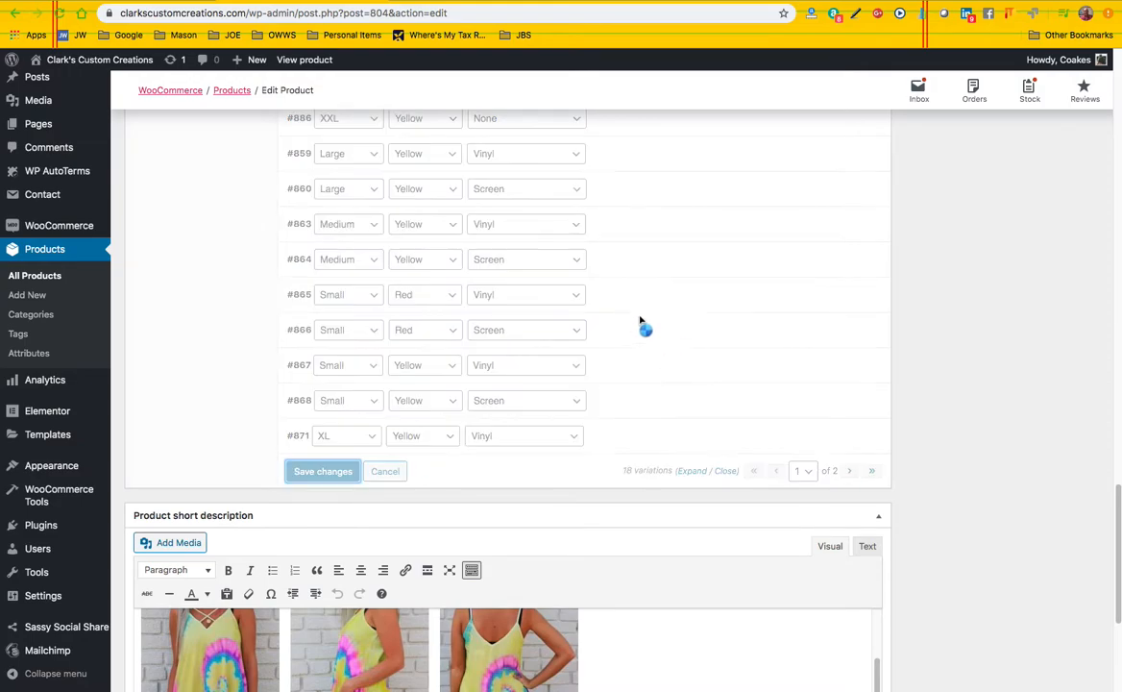
Open a preview of the Front Strappy Tye Dye Tank product changes on the store page
scroll(653, 335, up, 3)
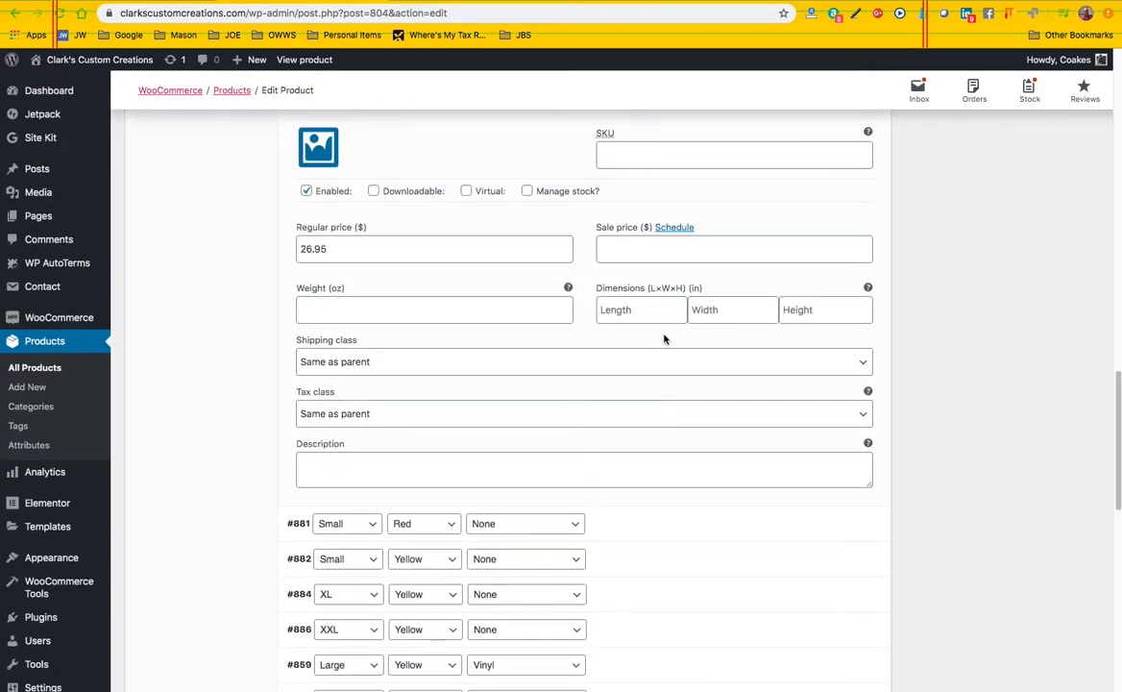
scroll(663, 338, down, 10)
scroll(634, 479, up, 6)
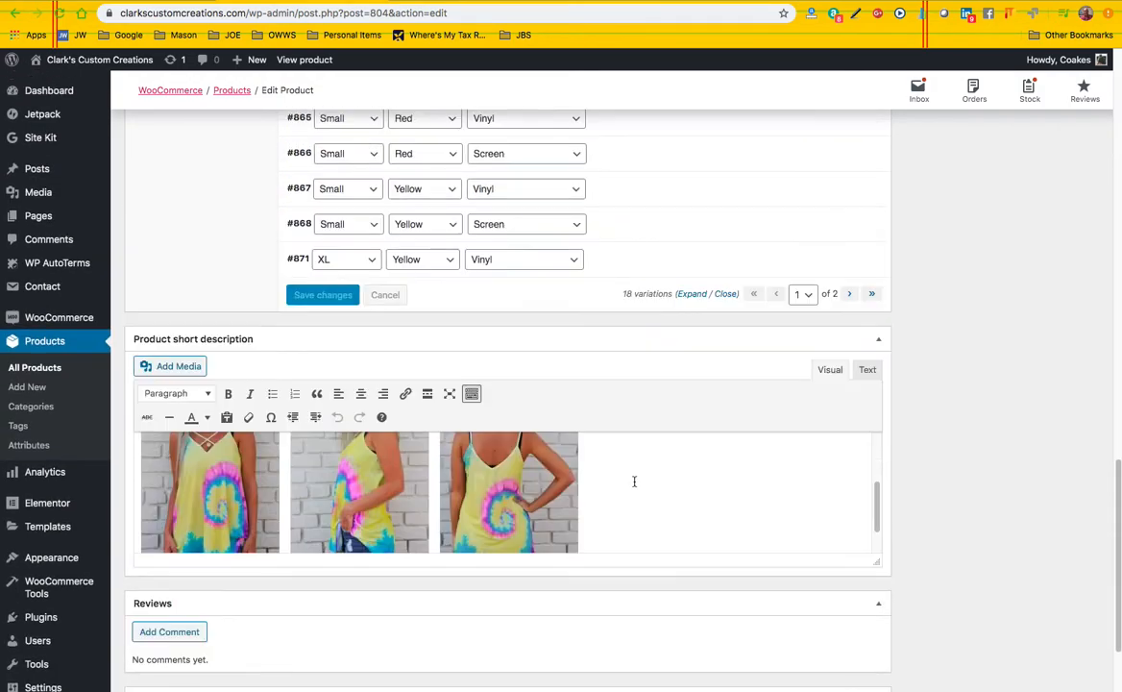
scroll(672, 279, up, 2)
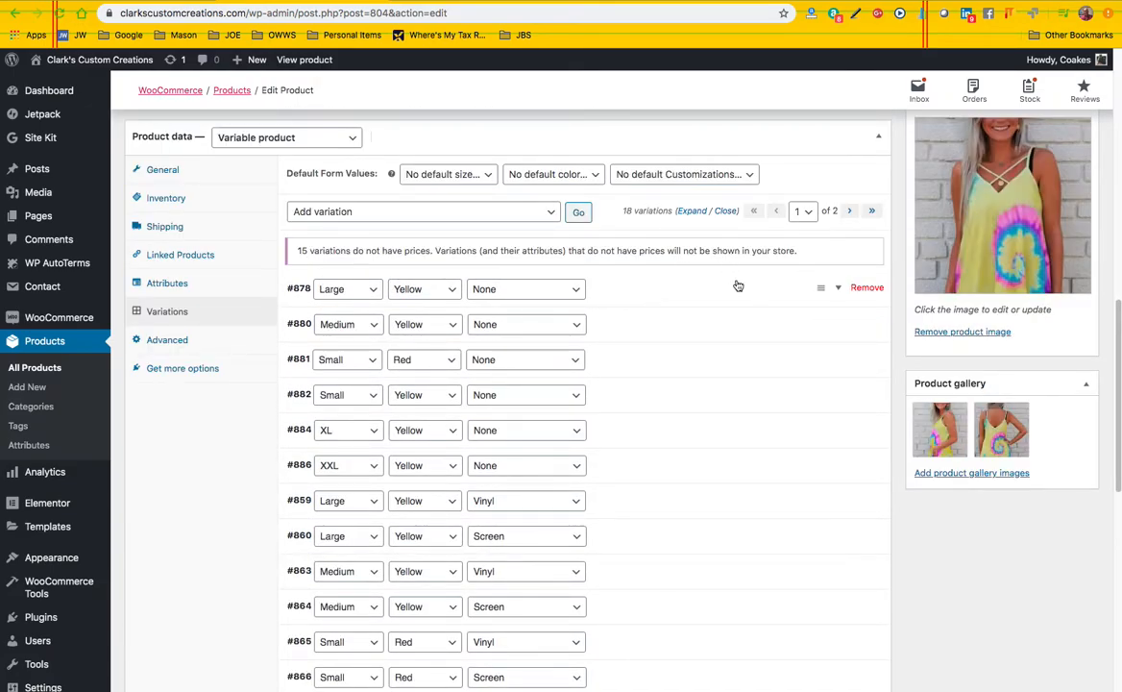
scroll(896, 193, up, 15)
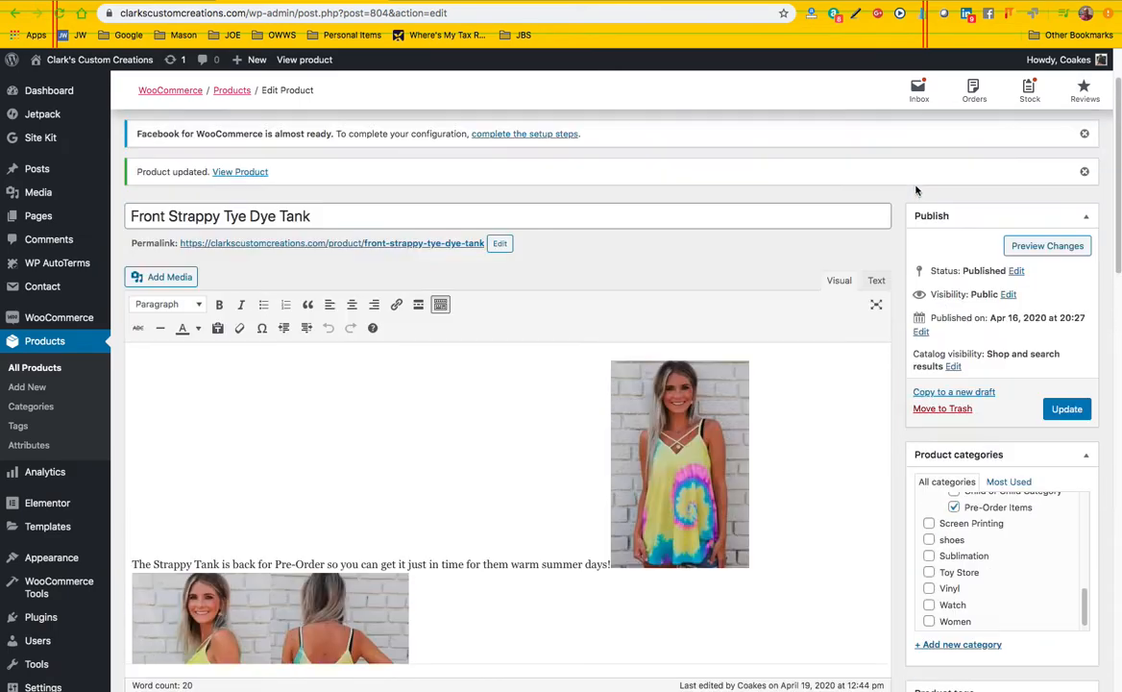
click(1042, 250)
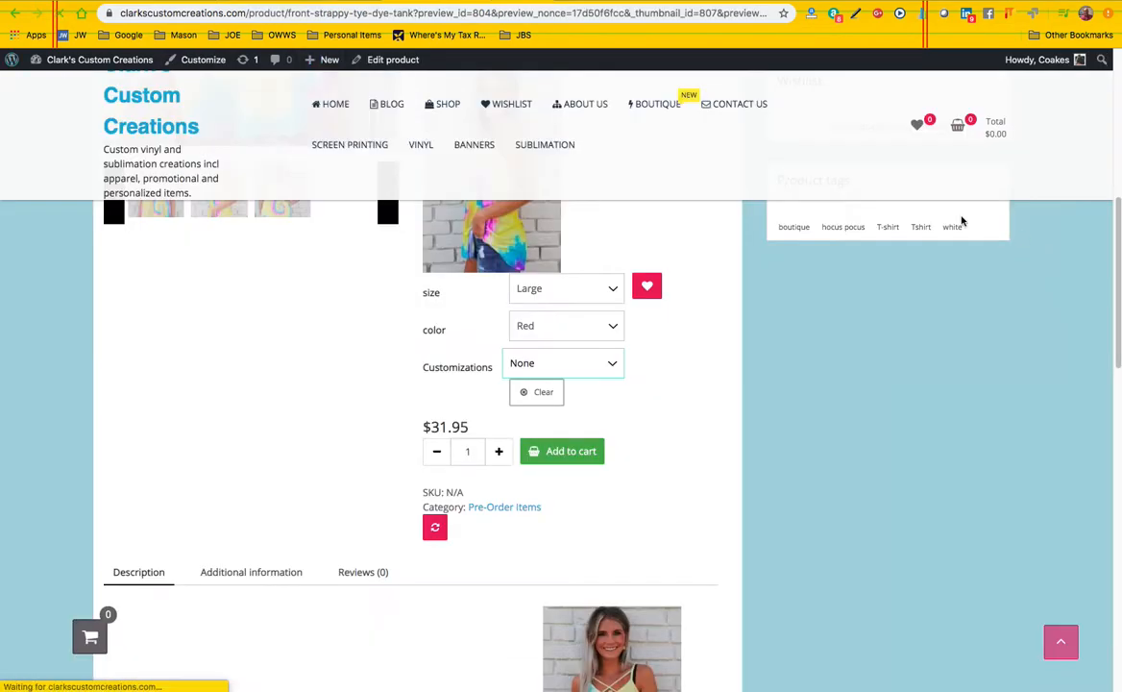
click(332, 1)
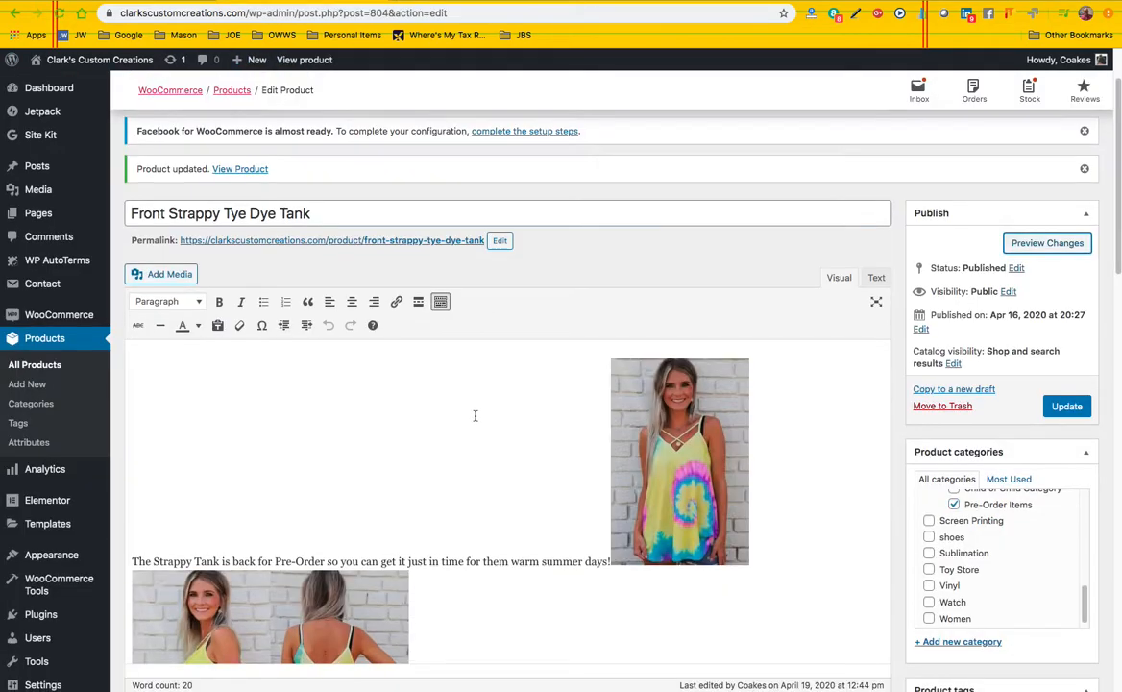
scroll(435, 442, down, 5)
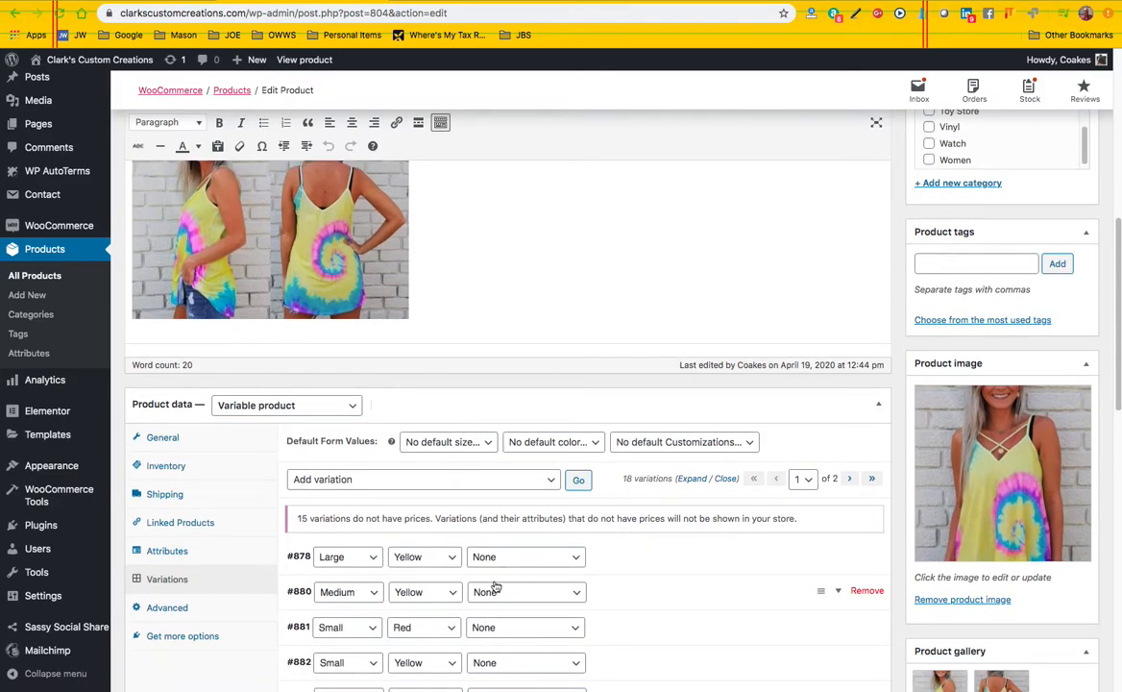
scroll(494, 585, down, 1)
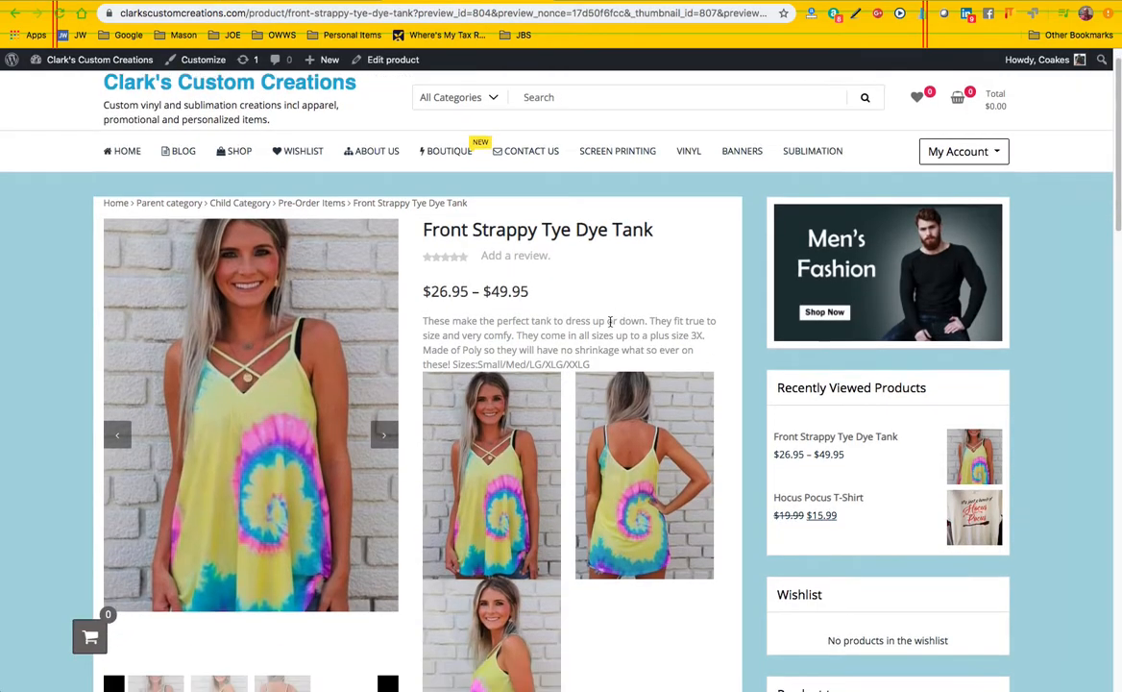
On the previewed product page, choose Large, Yellow and None to check that variation's price
scroll(622, 441, down, 5)
click(609, 442)
click(565, 449)
click(564, 476)
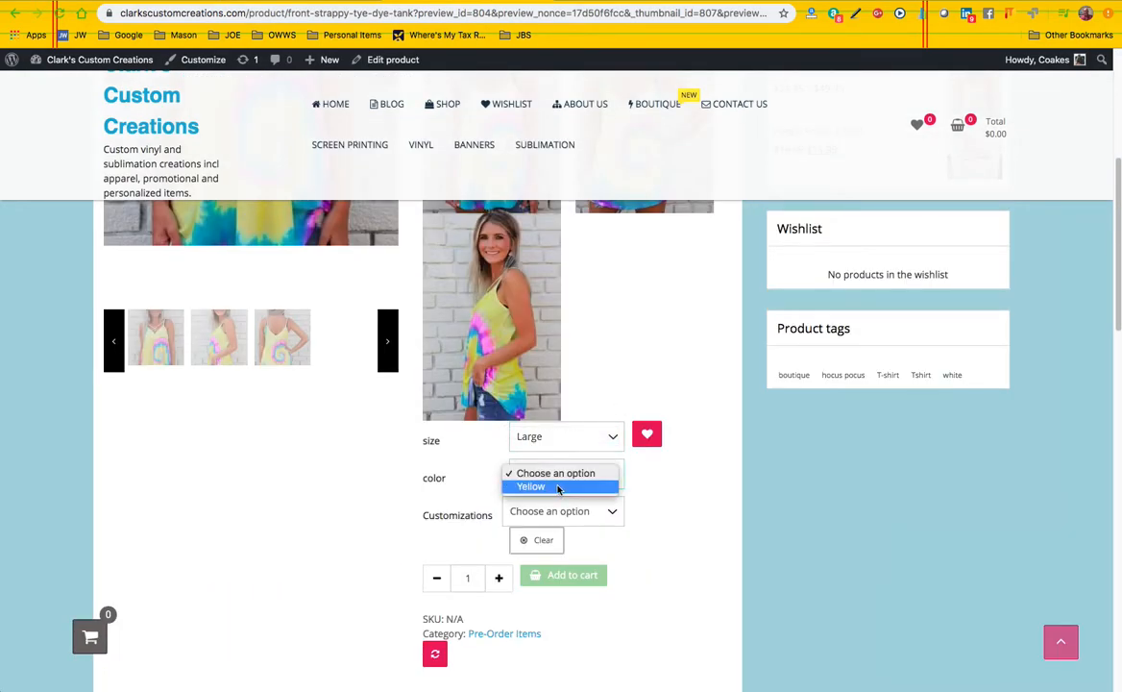
click(556, 487)
click(578, 516)
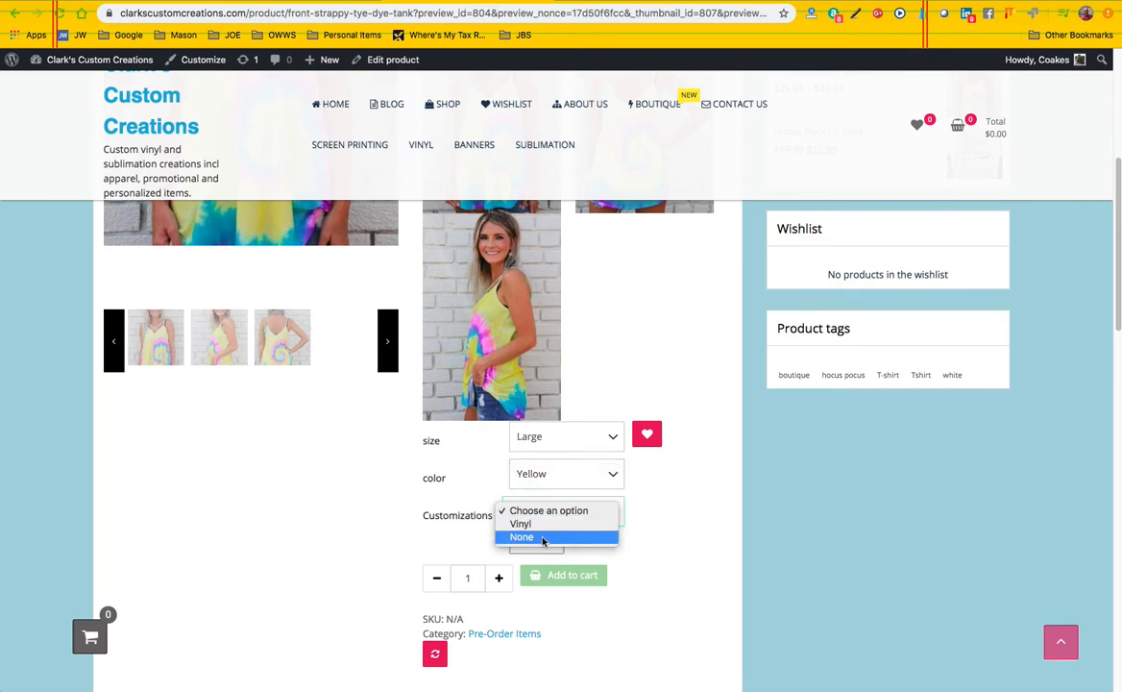
click(616, 537)
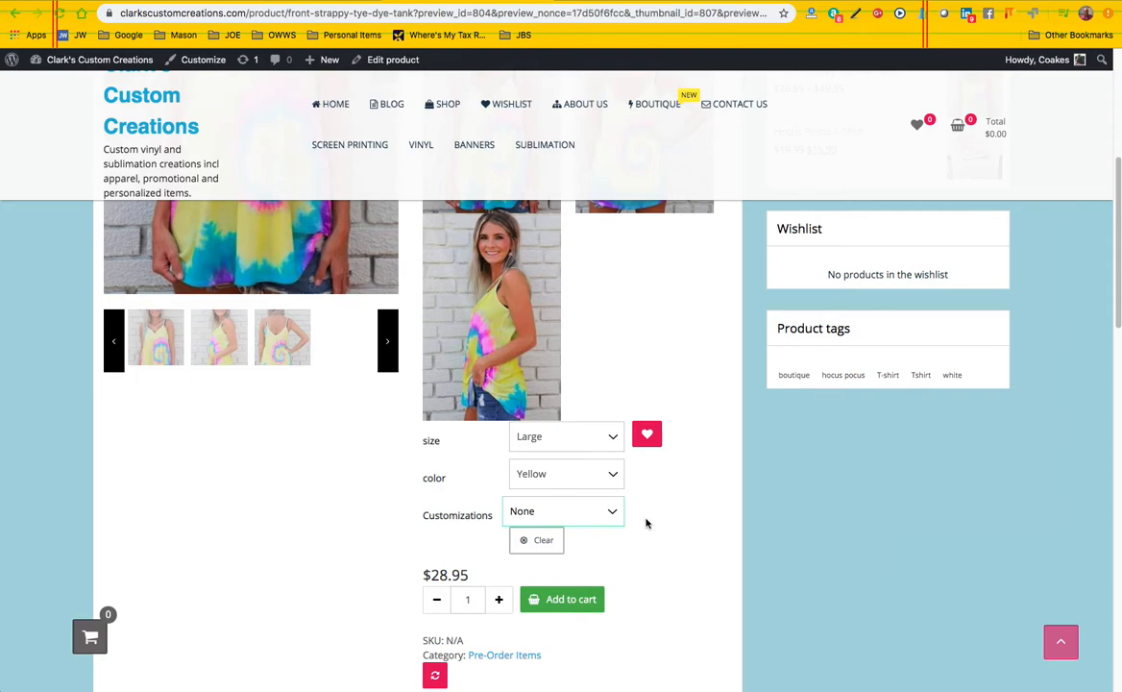
scroll(646, 523, down, 1)
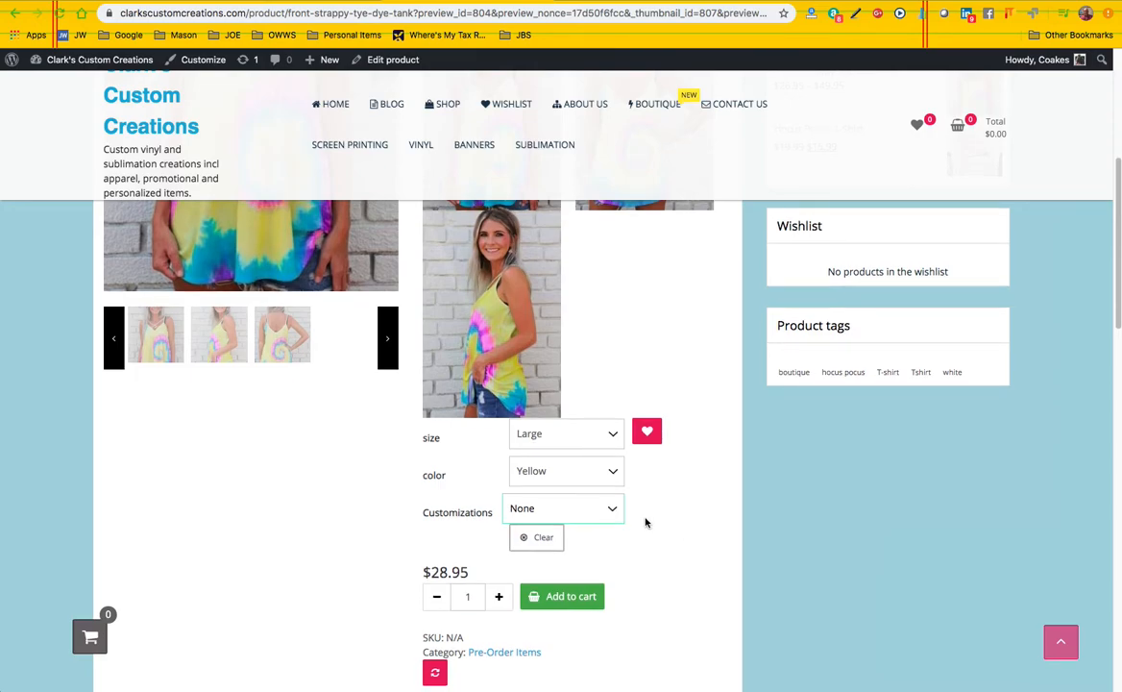
Switch the previewed product's size to Medium, keeping Yellow and None, and check the price and available options
click(566, 436)
click(570, 450)
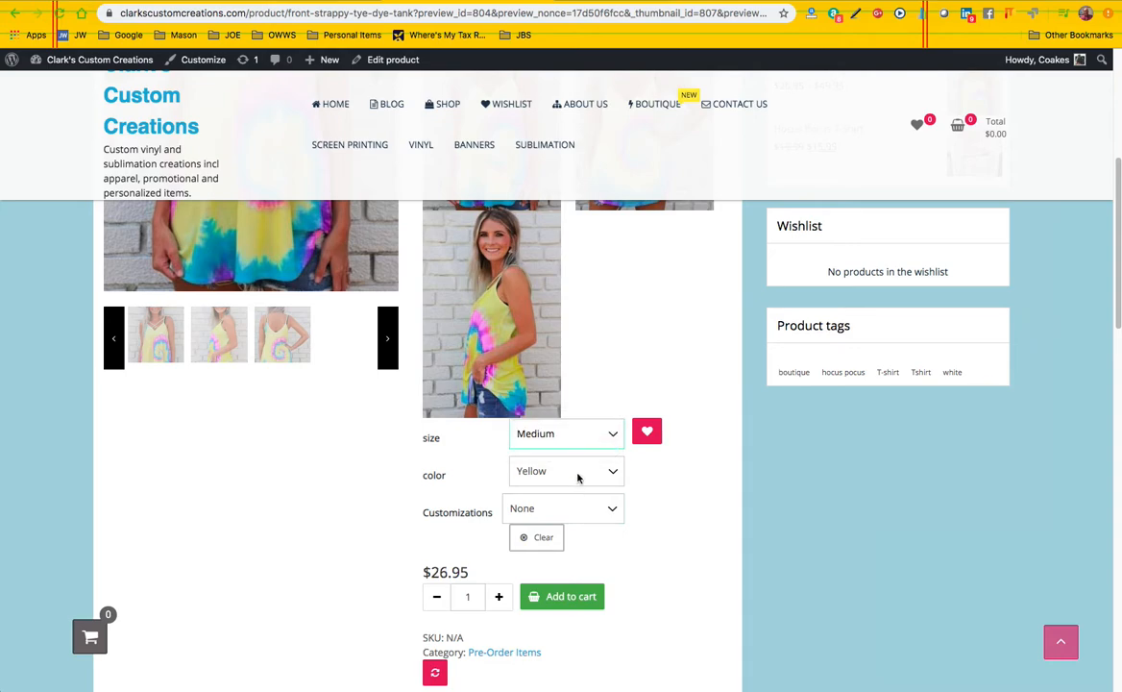
click(578, 476)
click(578, 488)
click(572, 509)
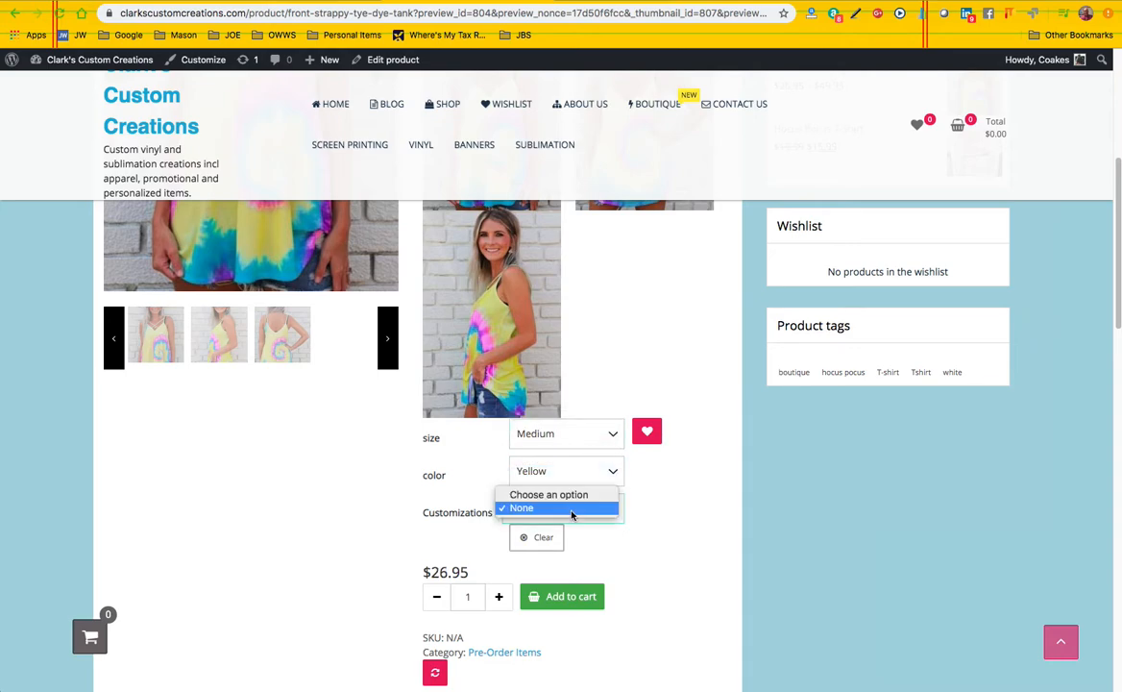
click(571, 508)
scroll(657, 511, down, 1)
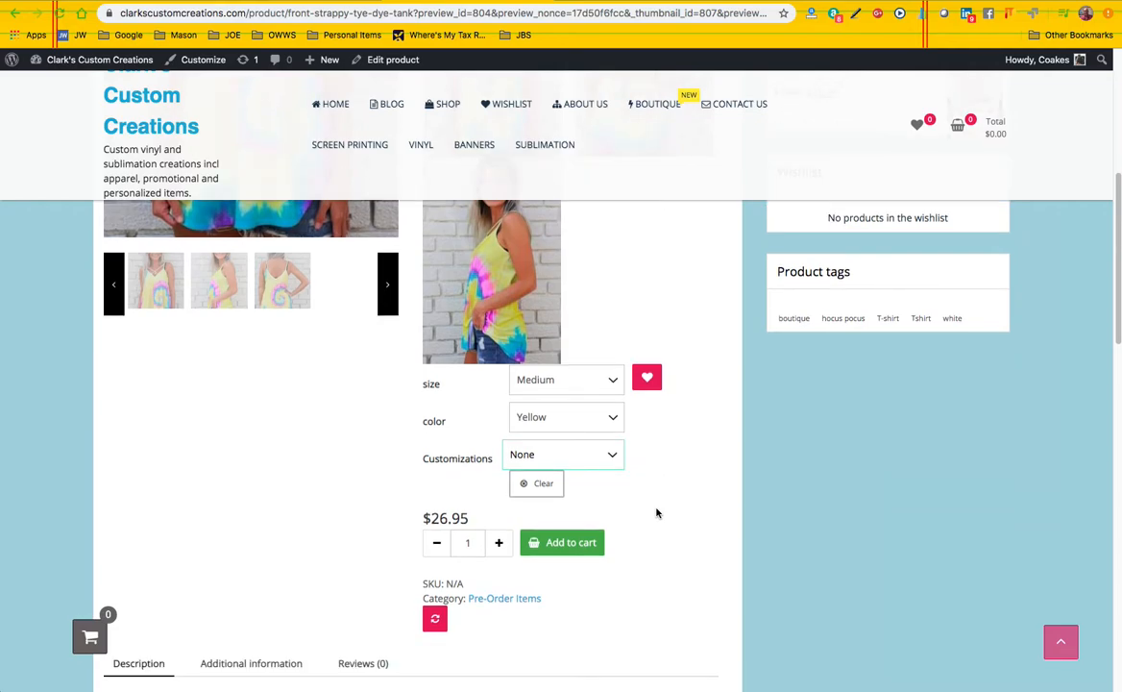
scroll(577, 384, up, 3)
Back in the product editor, remove the None variations for Large Yellow, Medium Yellow and Small Red
click(306, 1)
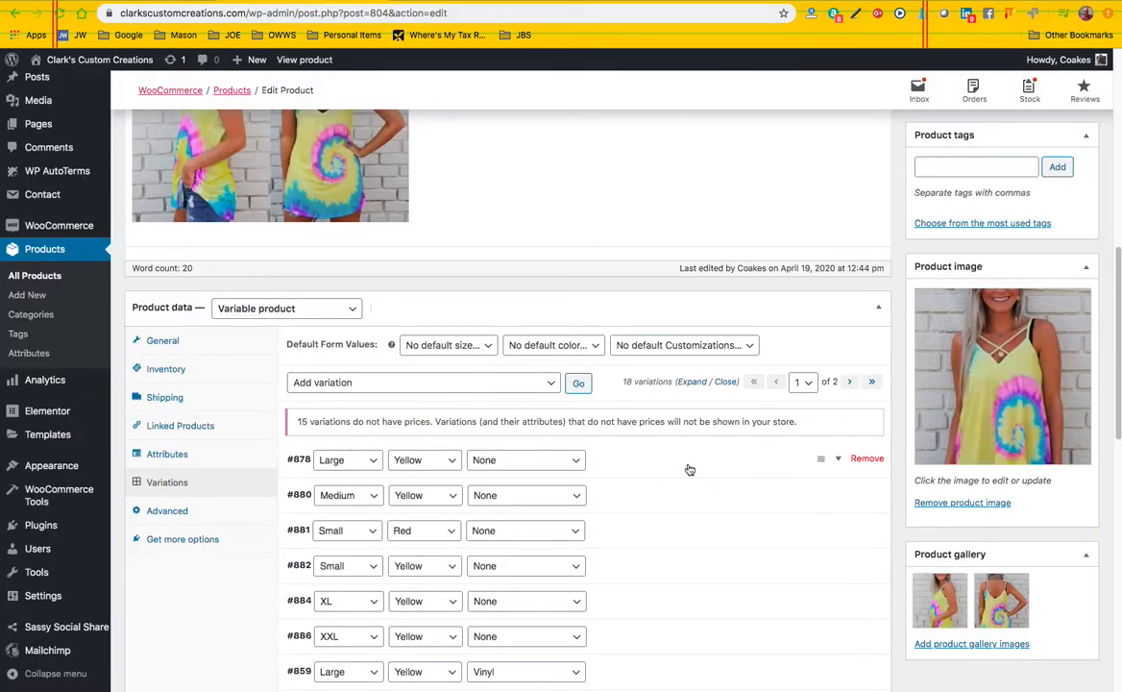
click(867, 459)
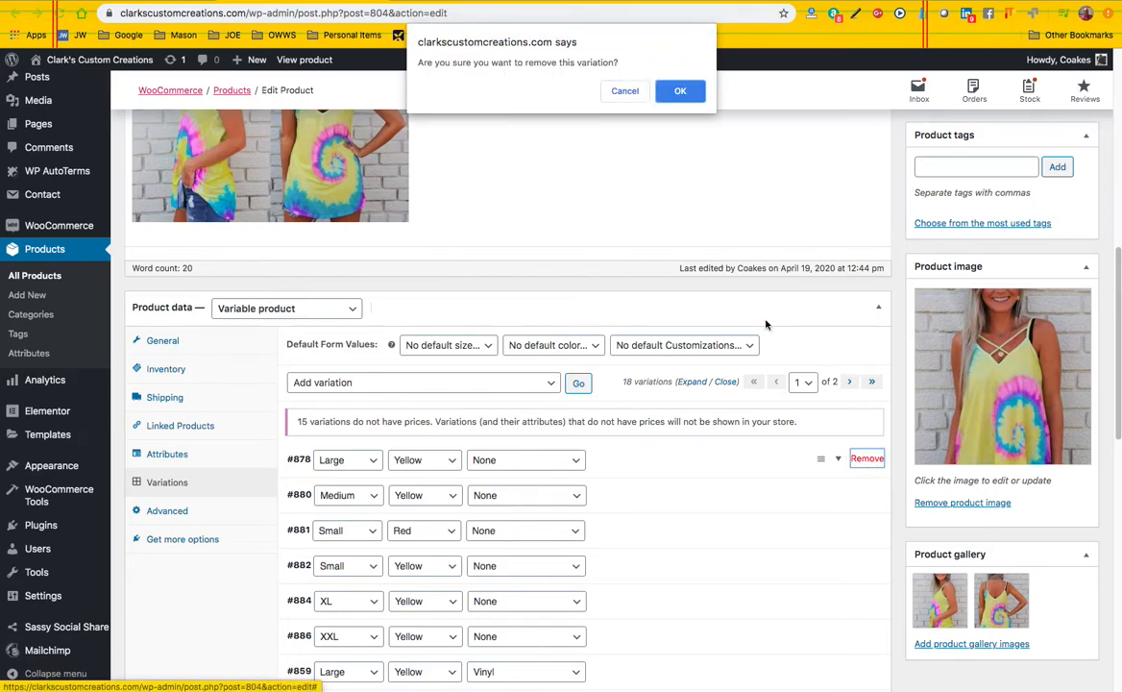
click(679, 92)
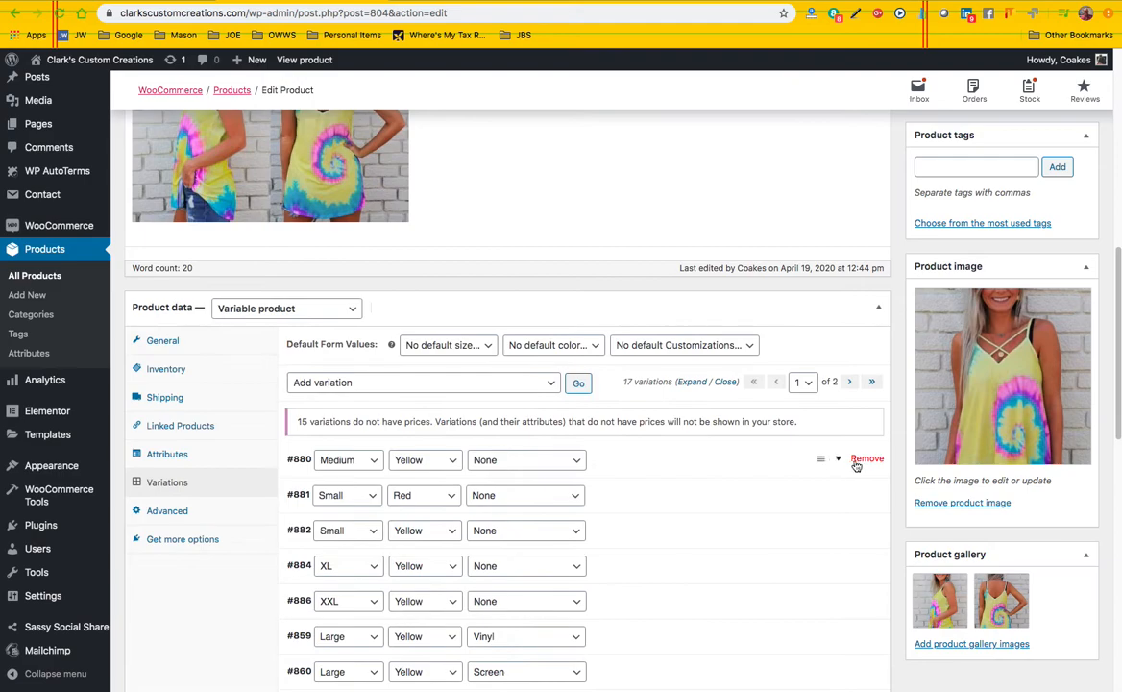
click(866, 460)
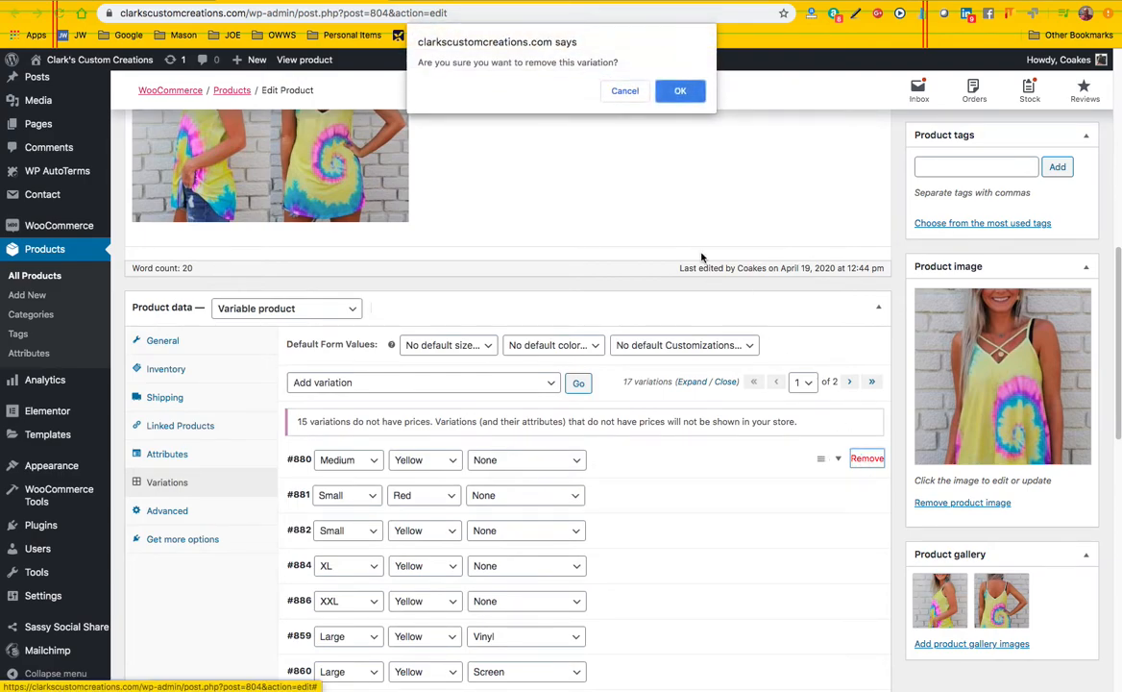
click(680, 89)
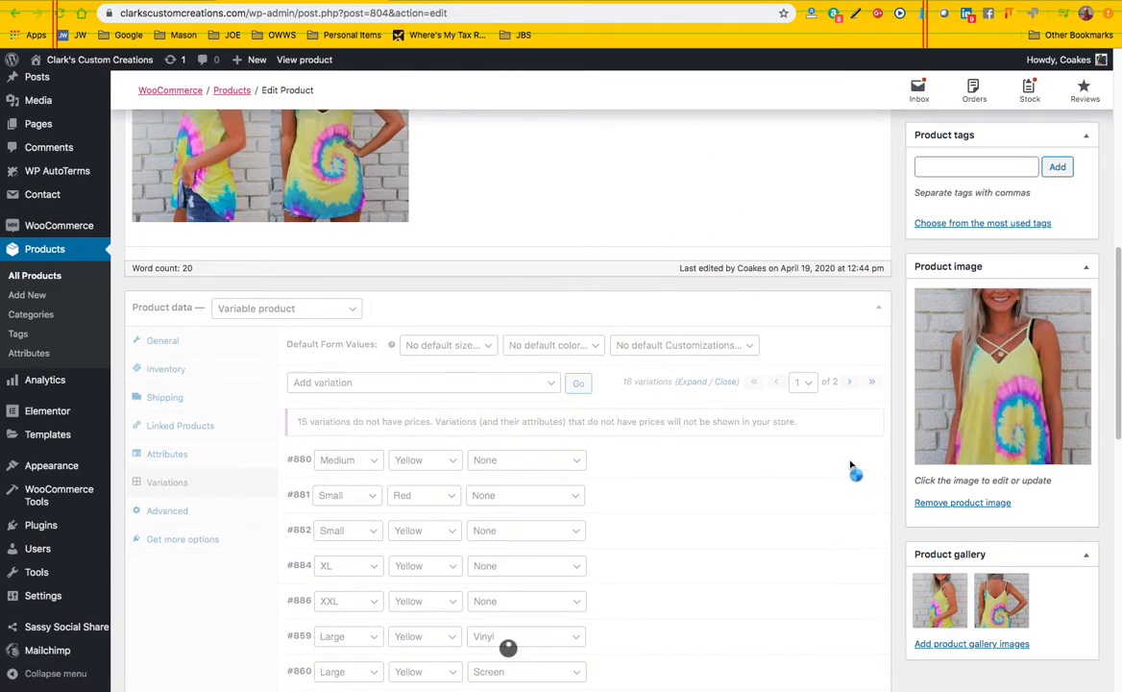
click(858, 459)
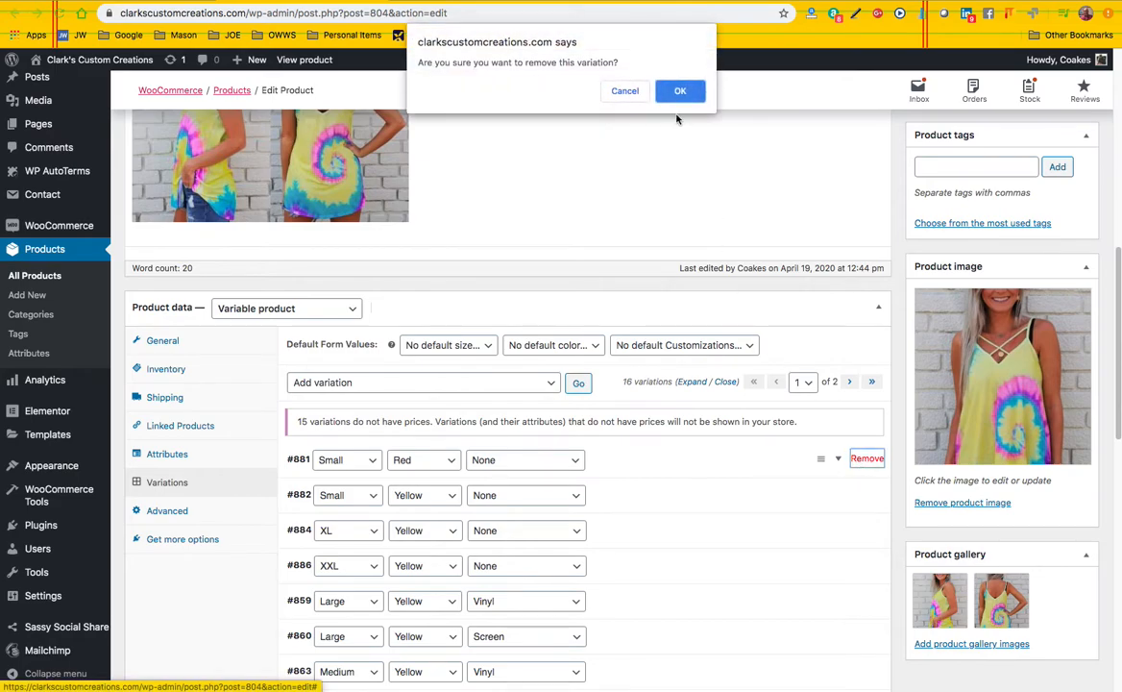
click(679, 89)
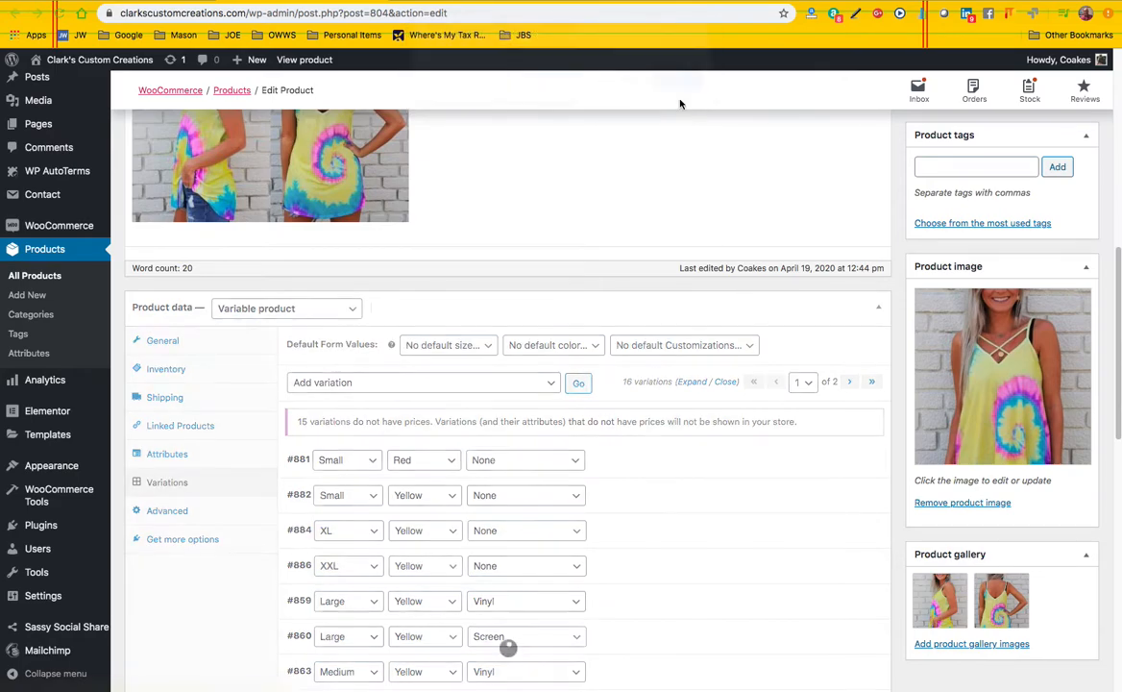
Remove the Yellow variations with customization None in Small, XL and XXL
click(861, 459)
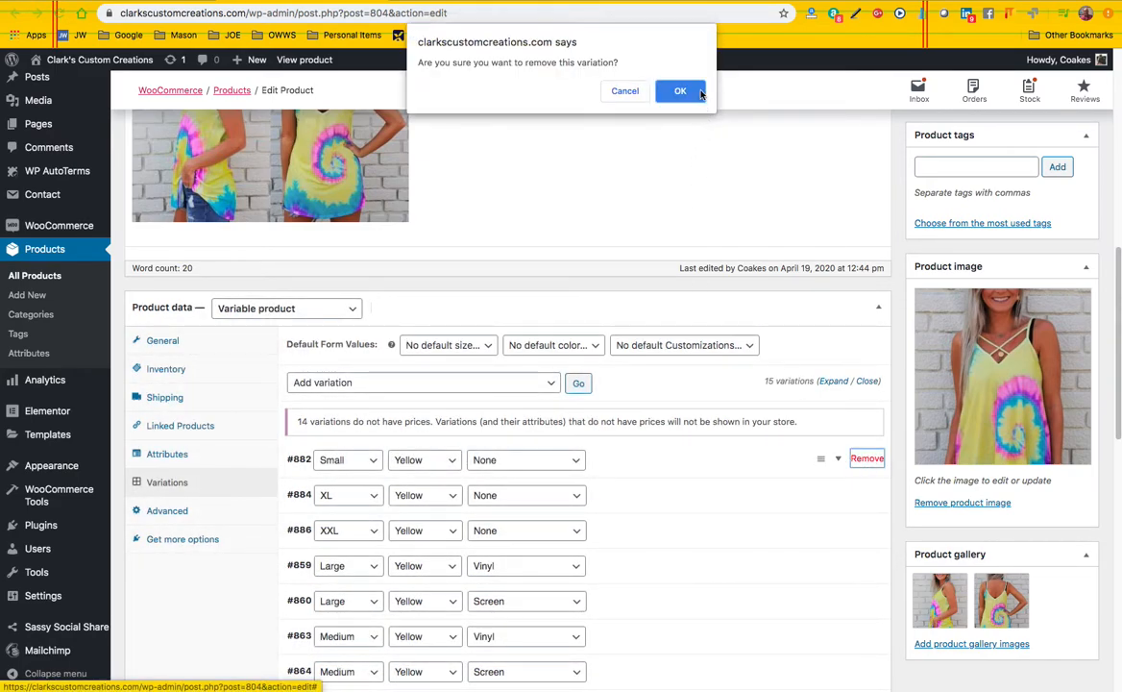
click(682, 92)
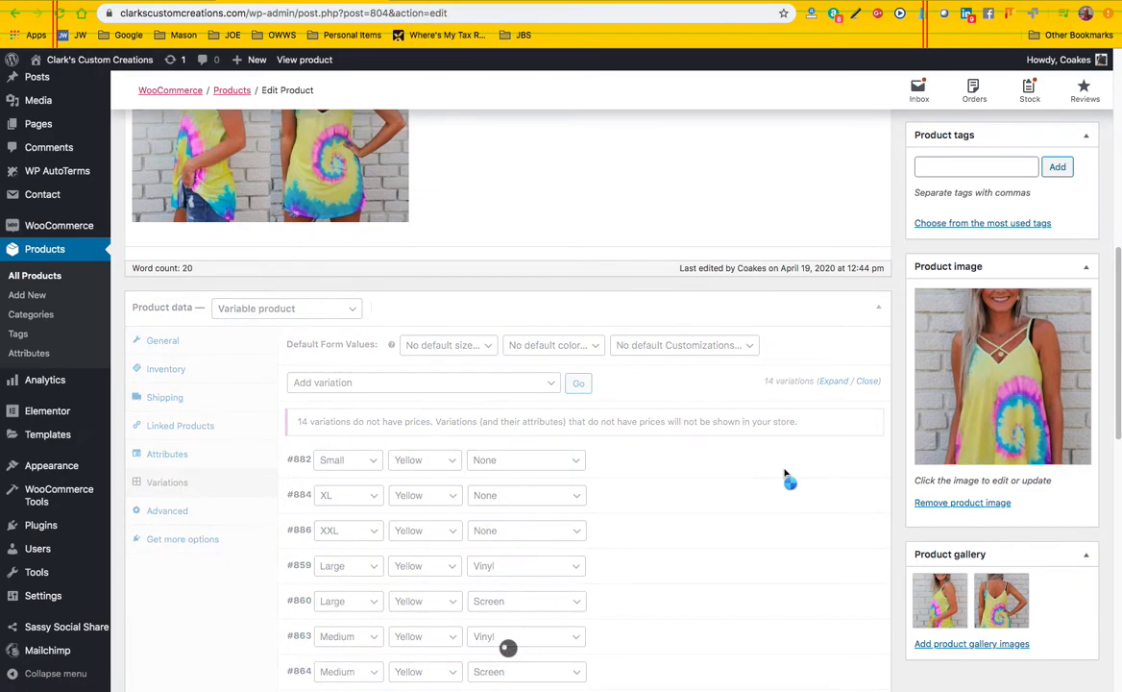
click(867, 459)
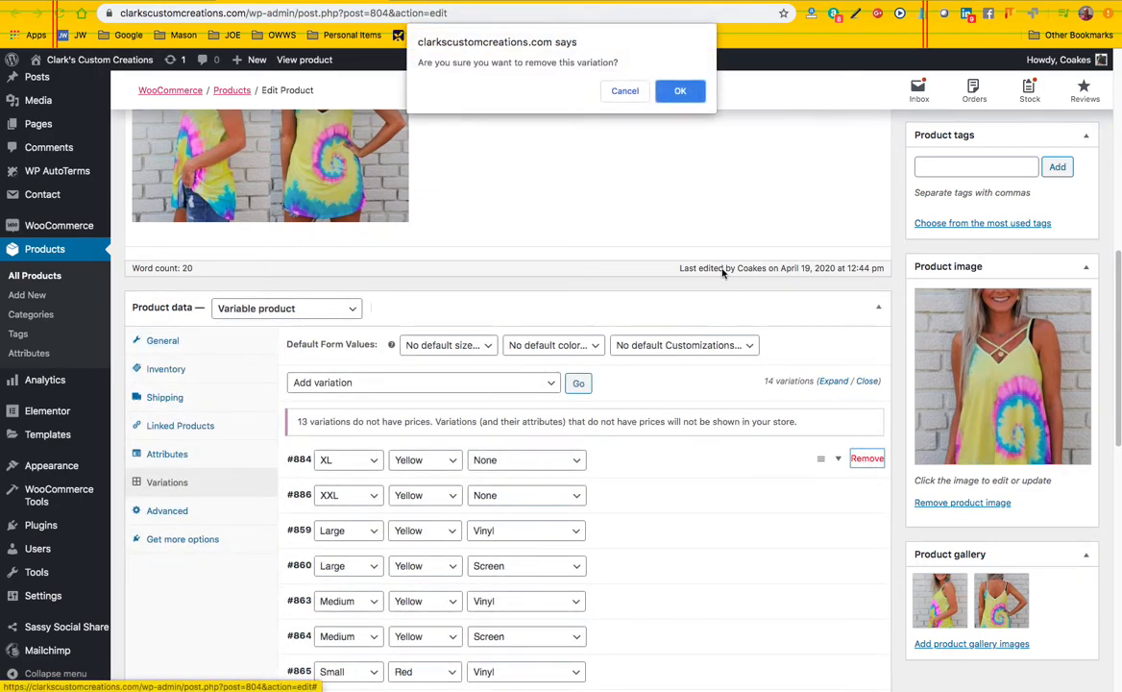
click(685, 92)
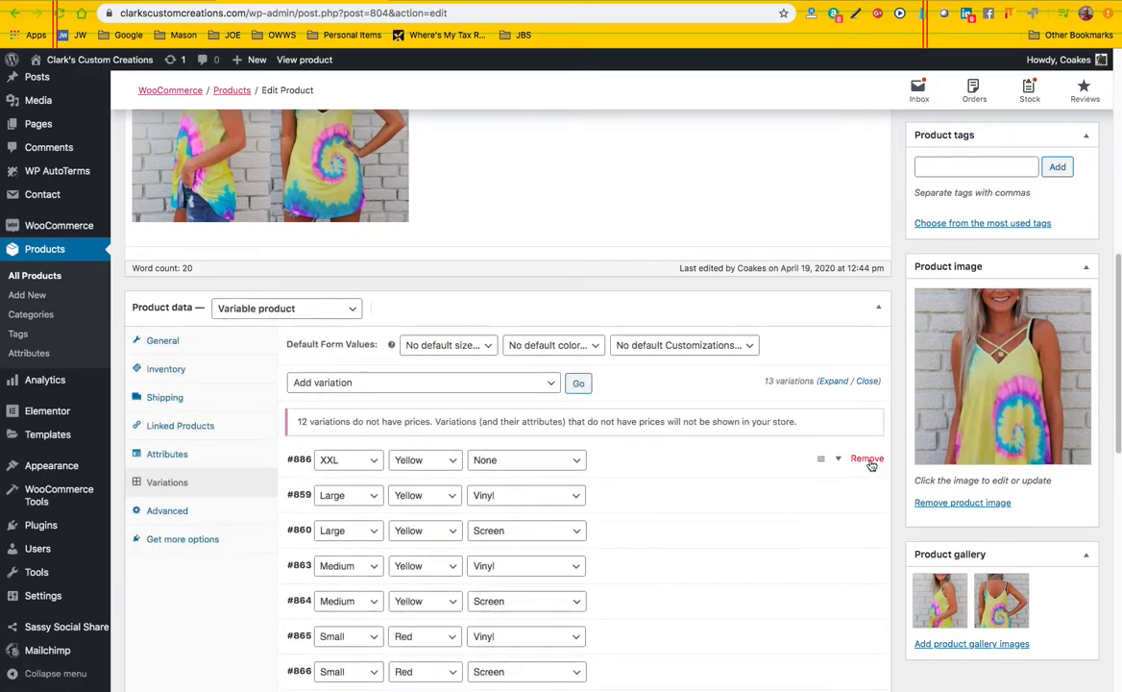
click(868, 460)
click(679, 92)
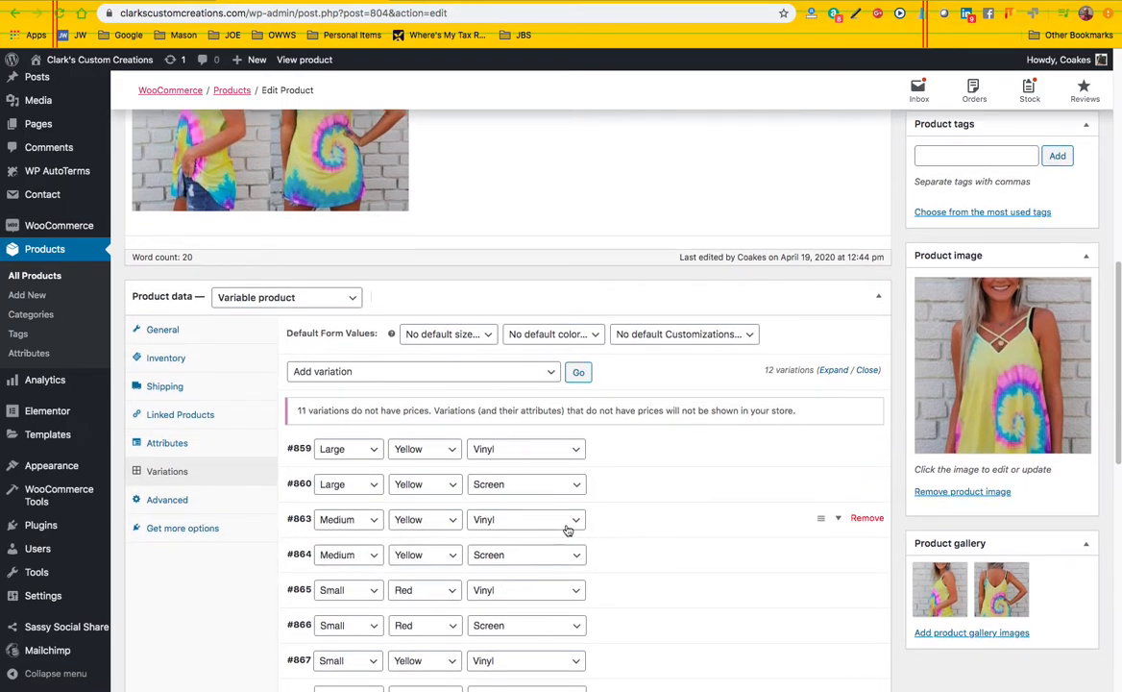
Remove the Large, Yellow variations with Vinyl and Screen and the Medium, Yellow variation with Vinyl
click(860, 447)
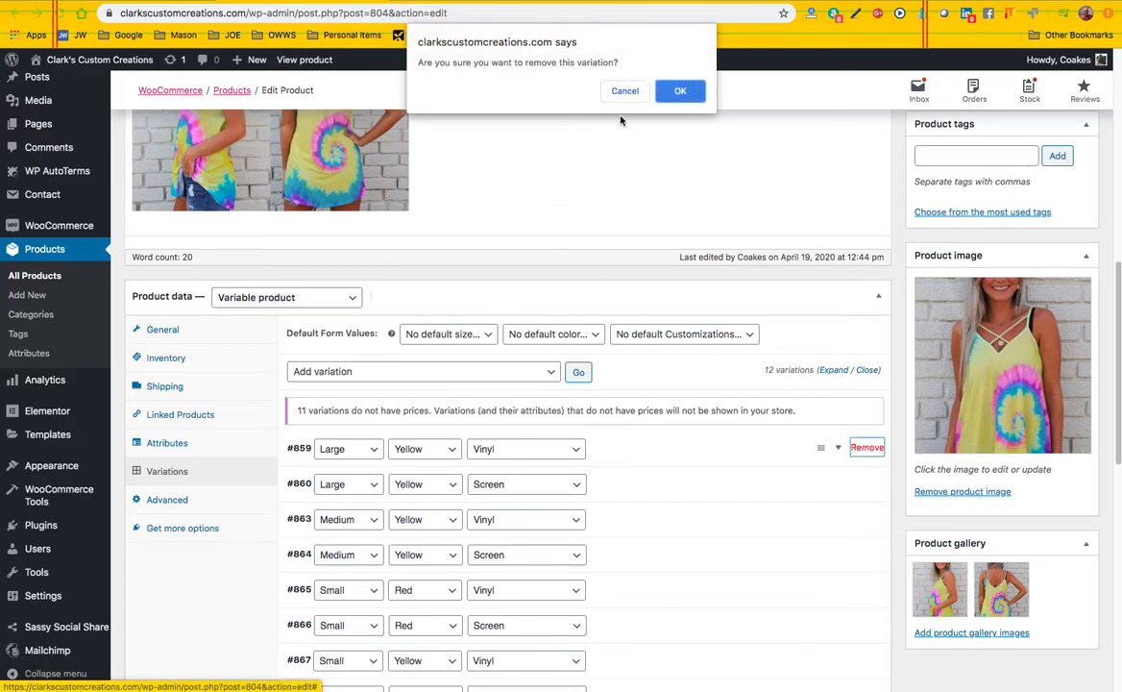
click(680, 91)
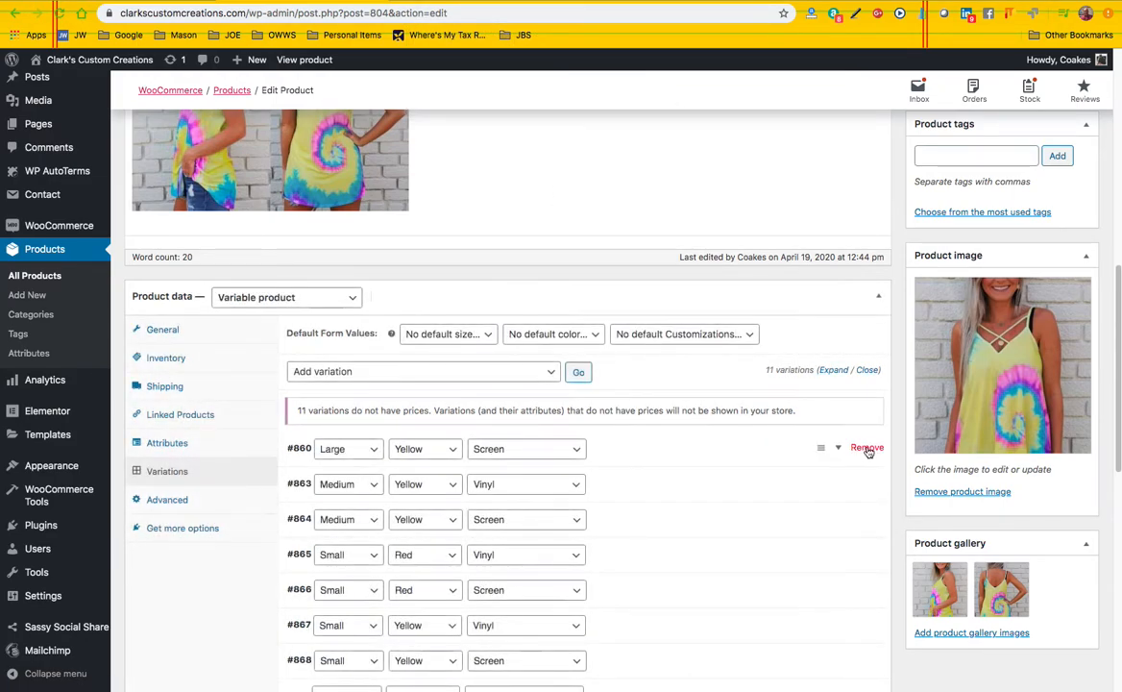
click(867, 448)
click(681, 91)
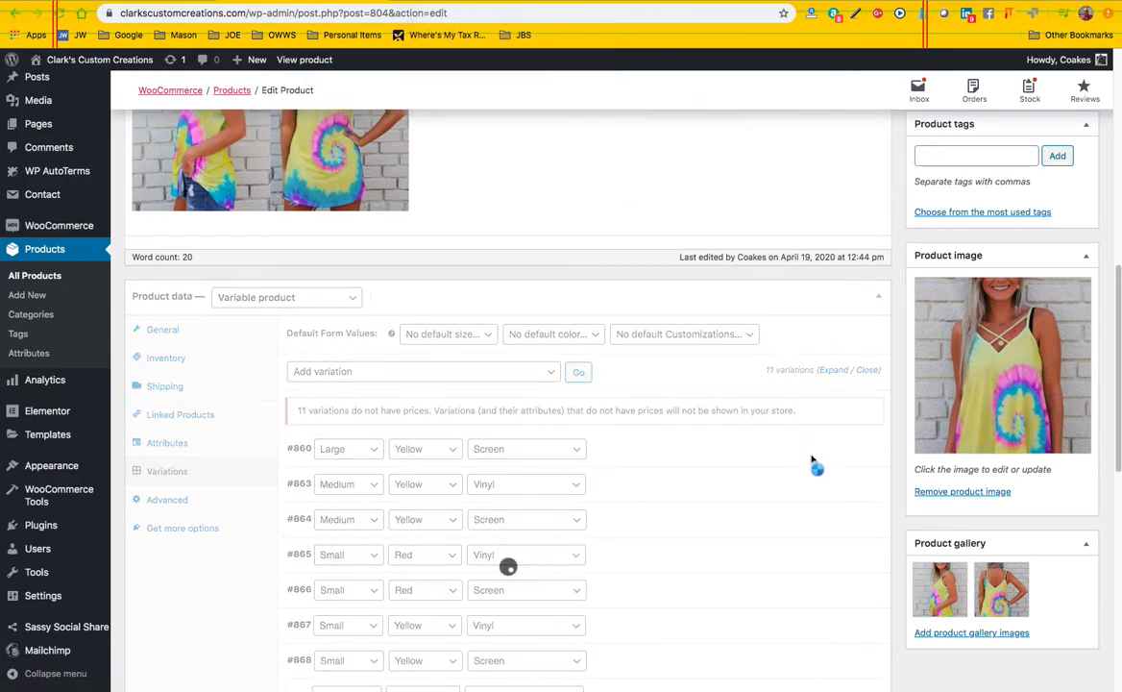
click(866, 448)
click(681, 92)
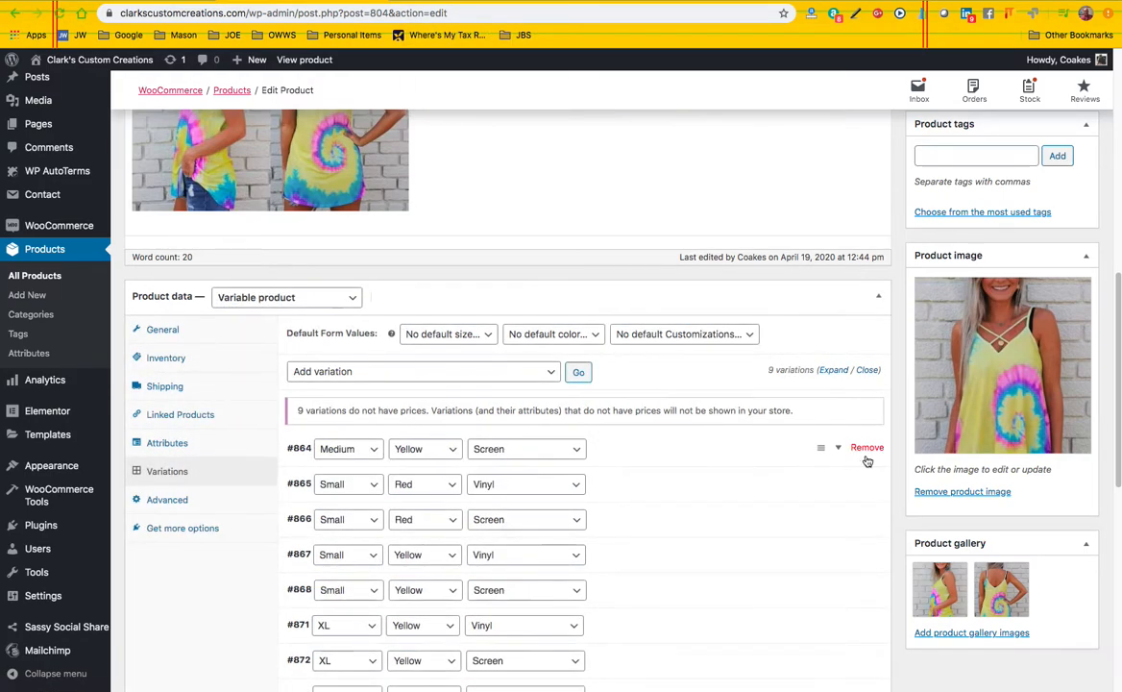
Remove the Medium, Yellow variation with Screen
click(866, 449)
click(680, 91)
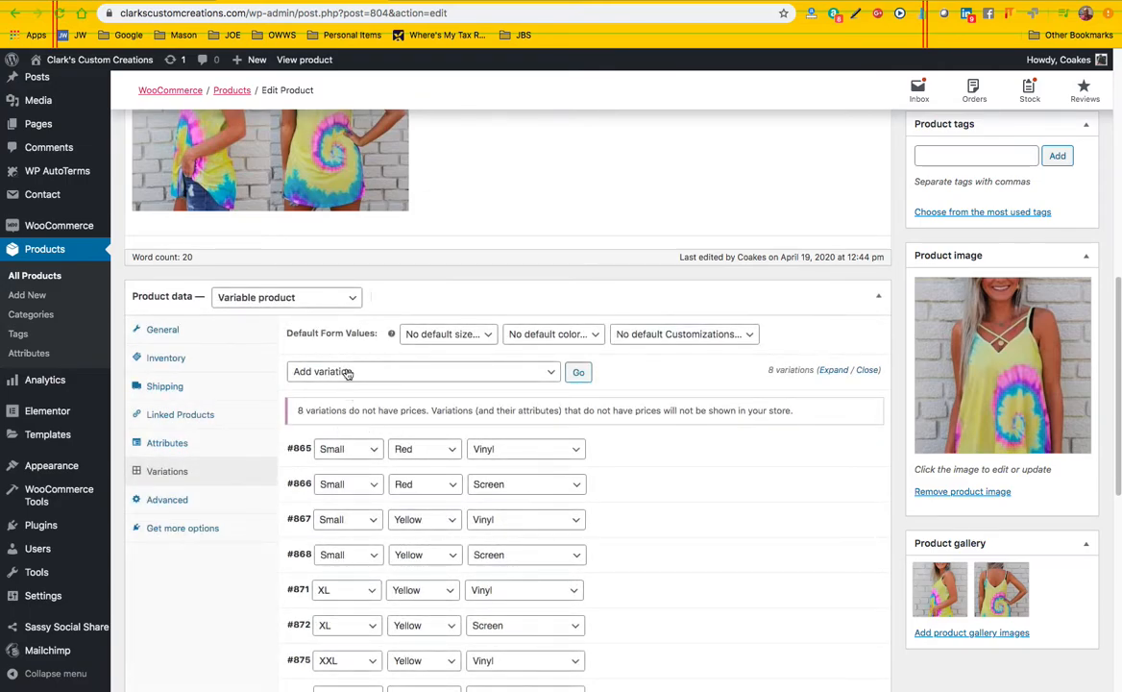
Keep the product type as Variable product and add a blank variation for any size, color and customization
click(312, 298)
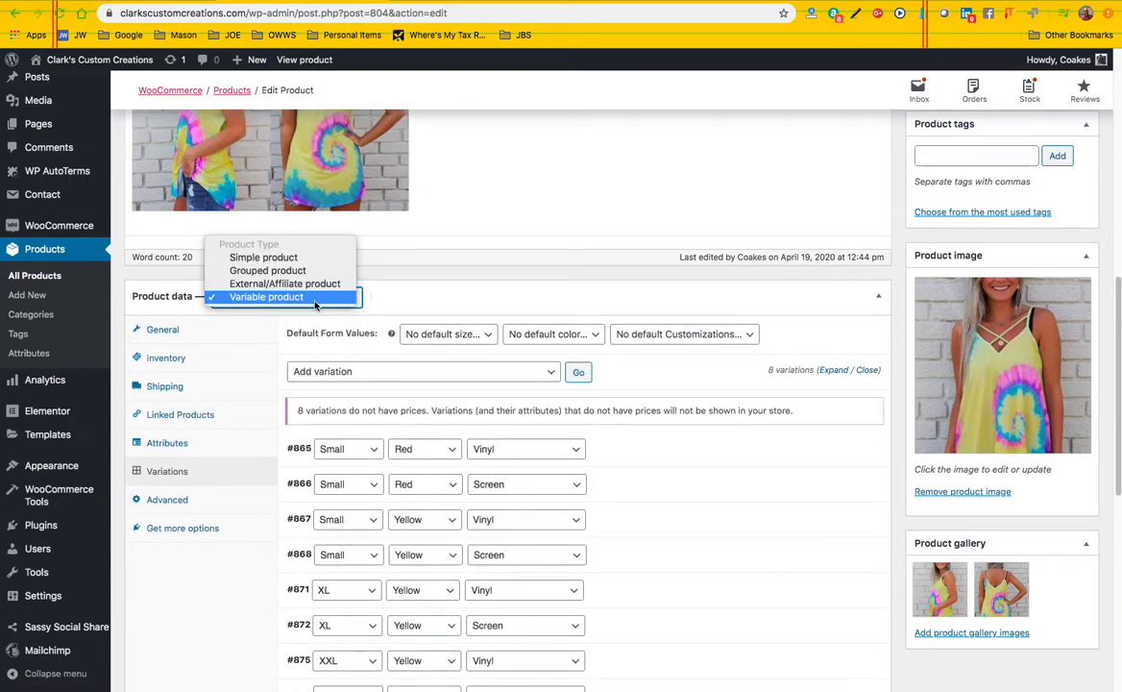
click(316, 299)
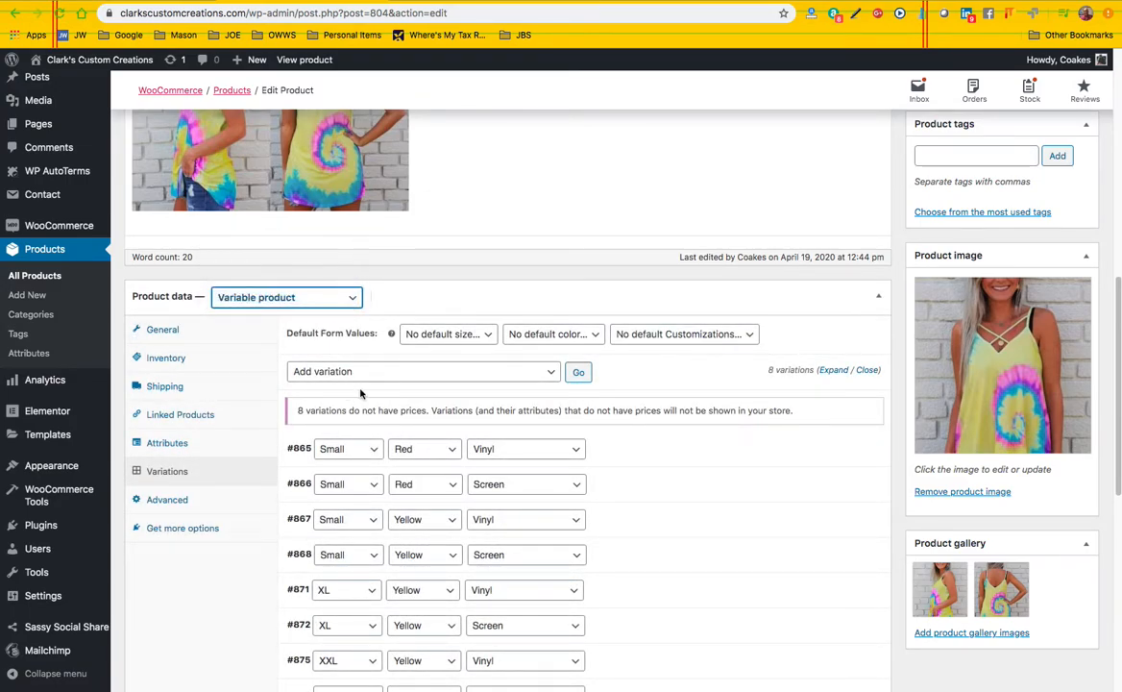
click(549, 374)
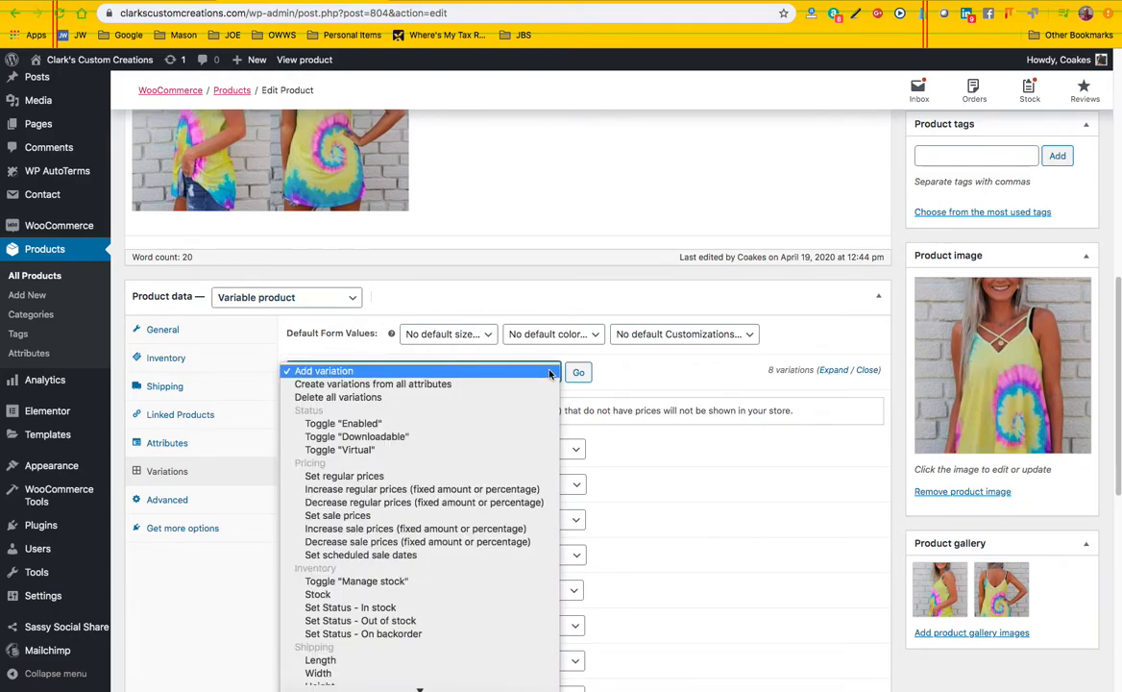
click(550, 372)
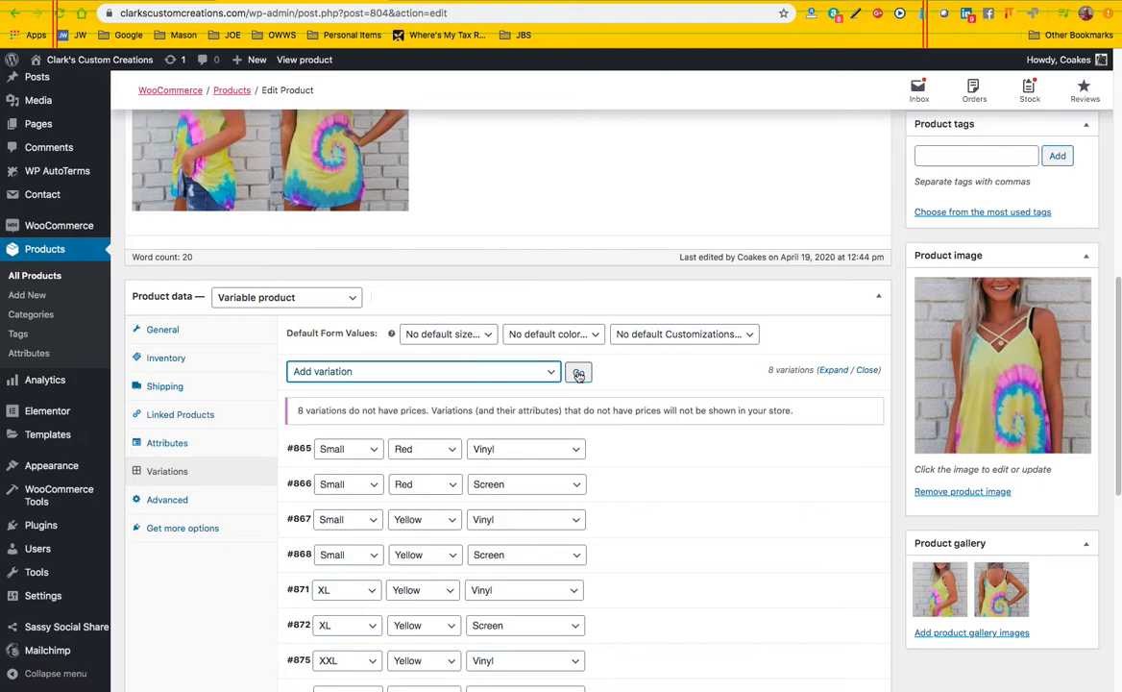
click(578, 373)
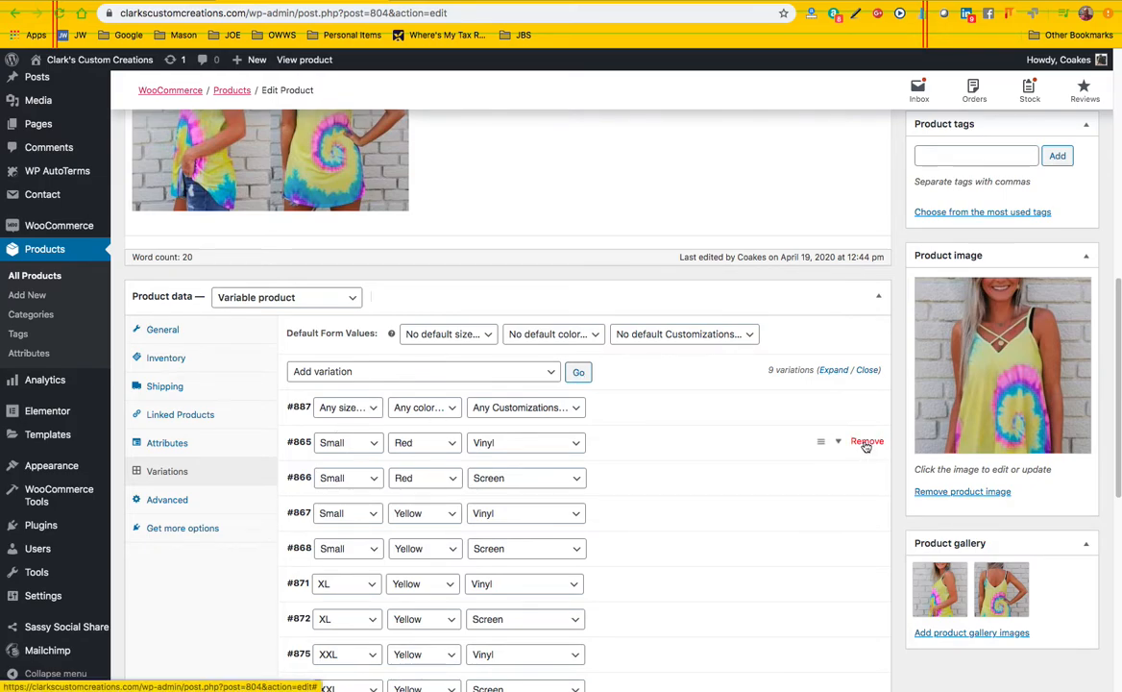
Remove the Small variations in Red and Yellow, with both the Vinyl and Screen customizations
click(867, 441)
click(680, 90)
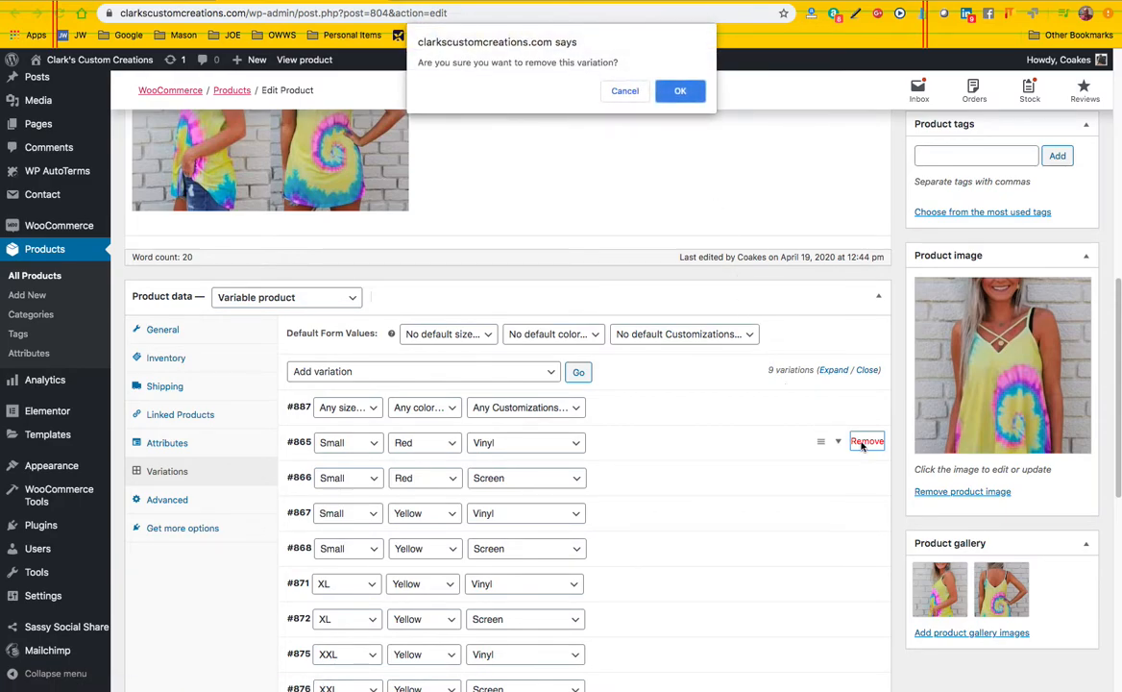
click(680, 91)
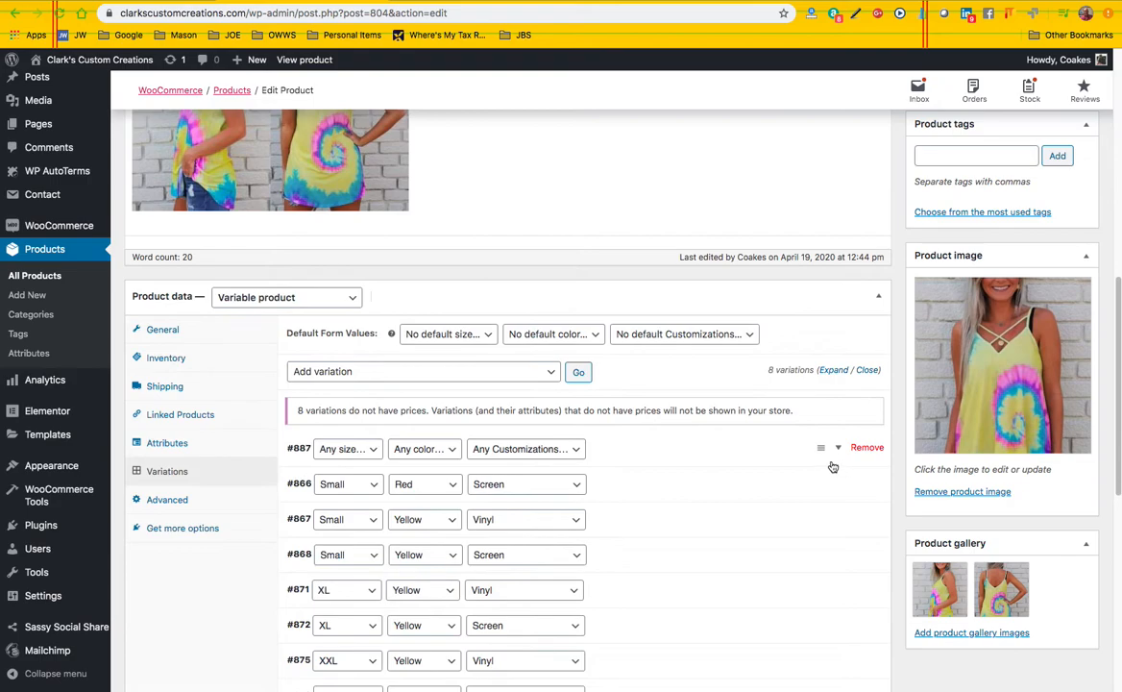
click(865, 483)
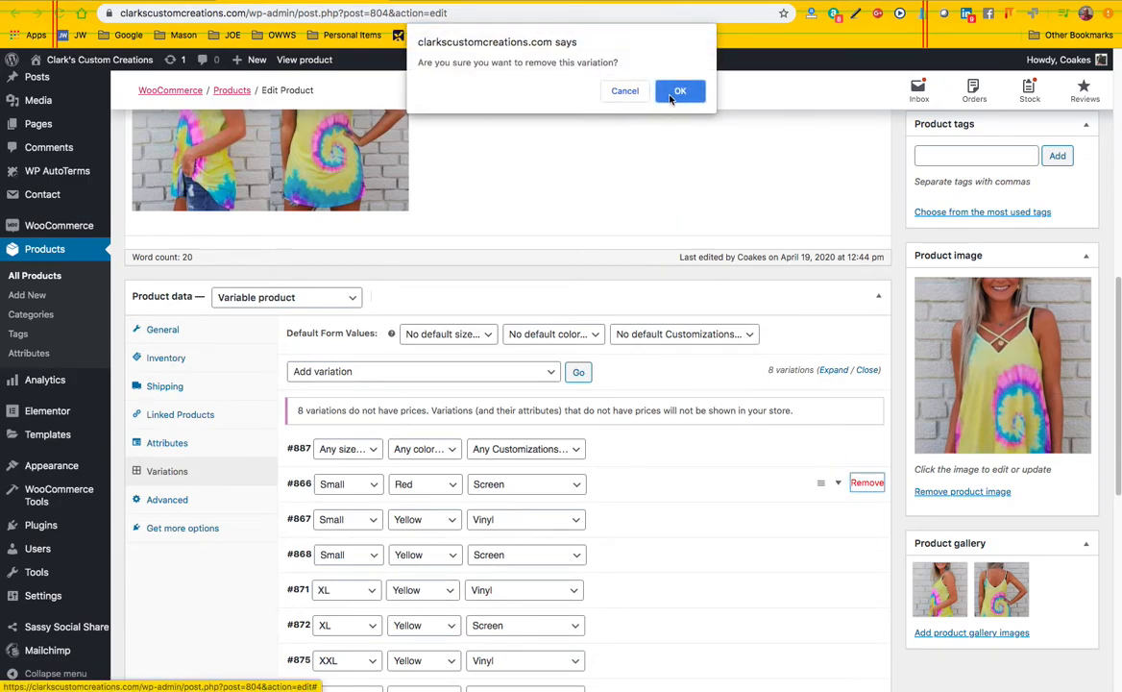
click(671, 96)
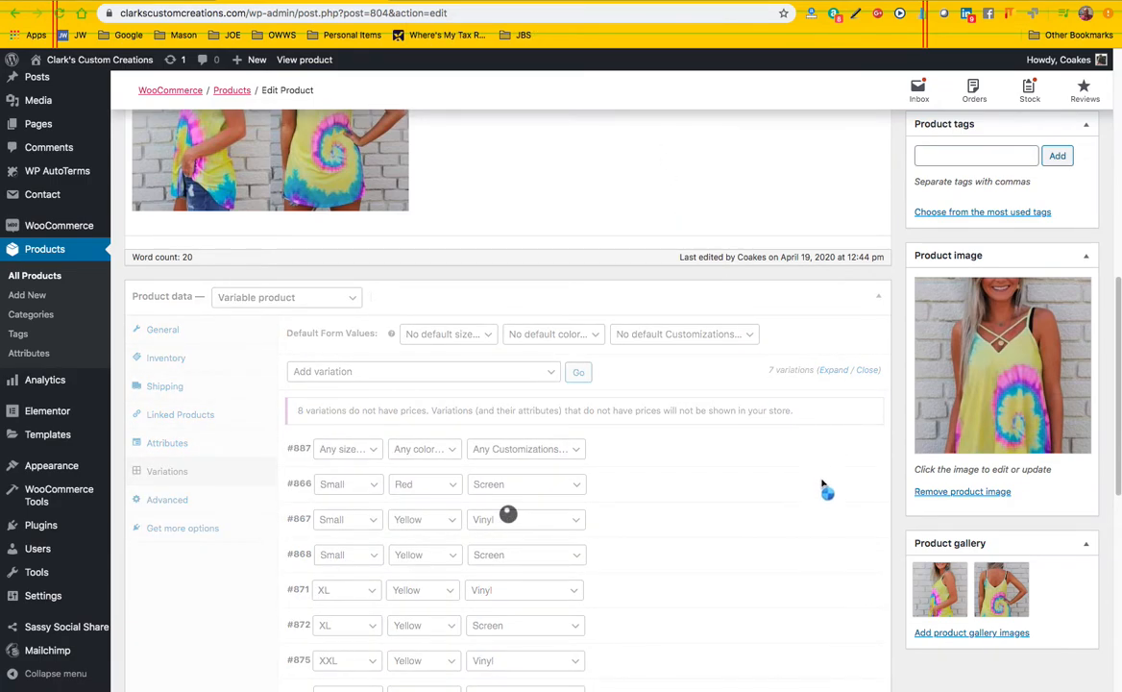
click(865, 482)
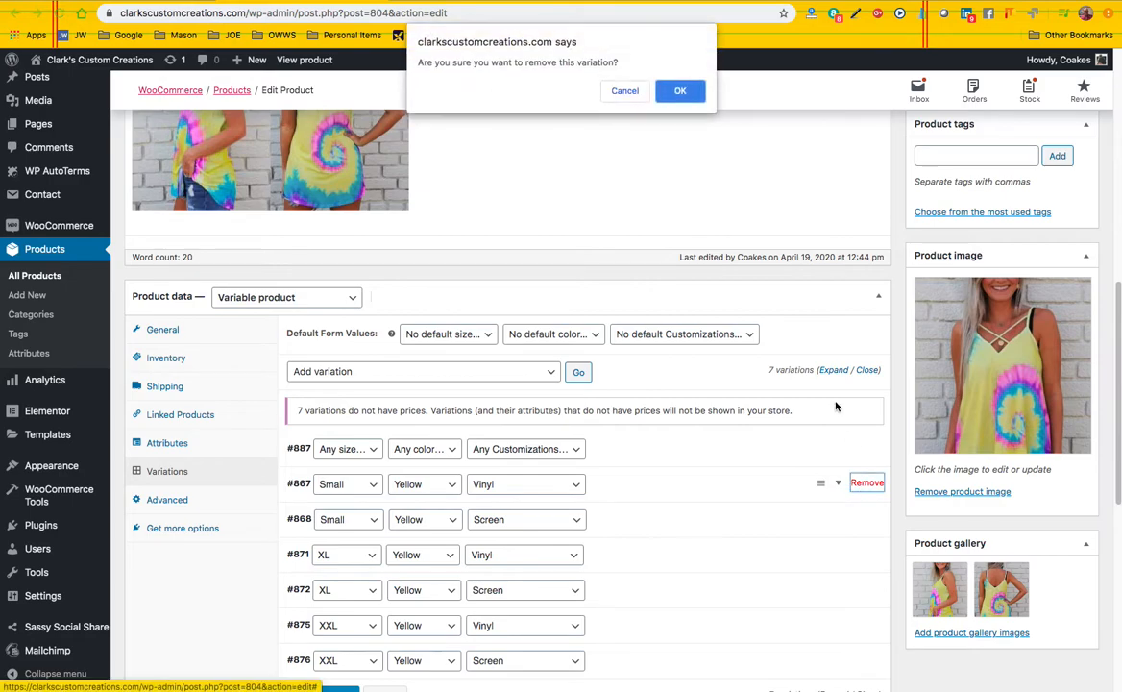
click(692, 96)
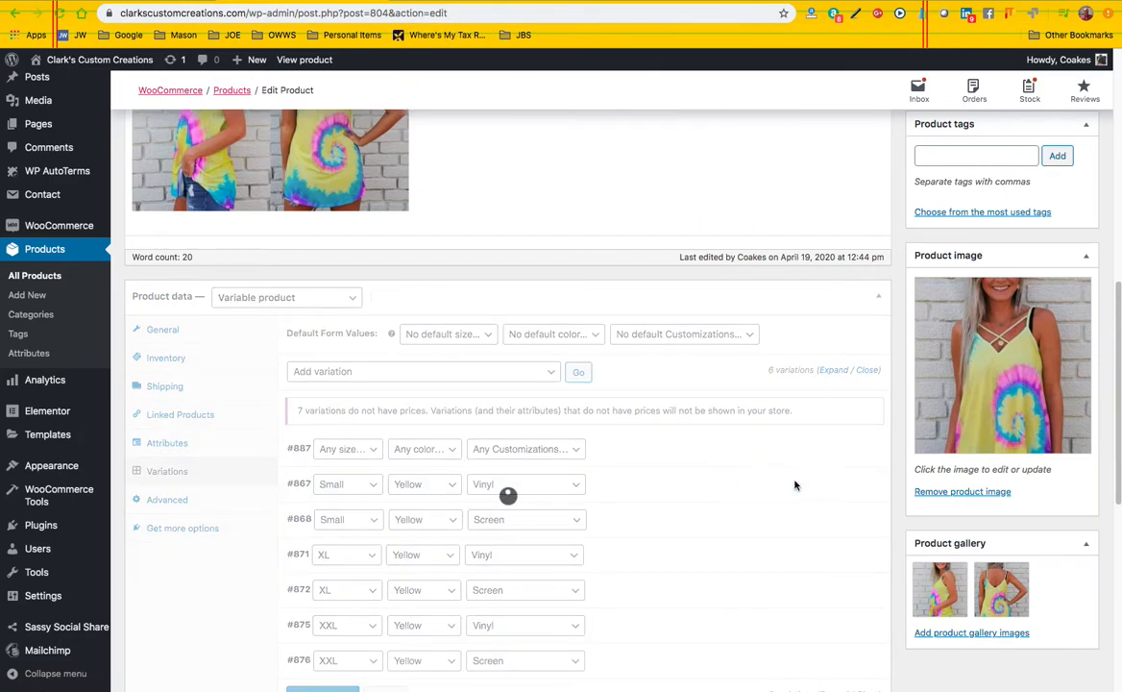
click(865, 483)
click(678, 90)
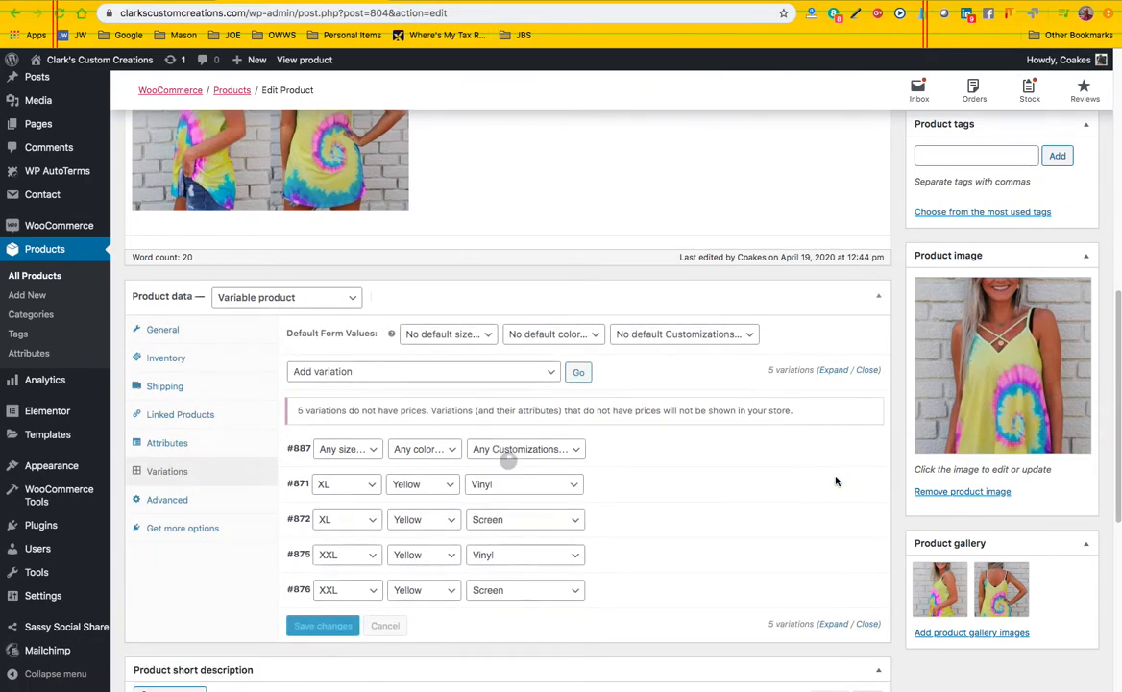
Remove the XL, Yellow variations with Vinyl and Screen, along with the blank any-value variation
click(864, 484)
click(679, 89)
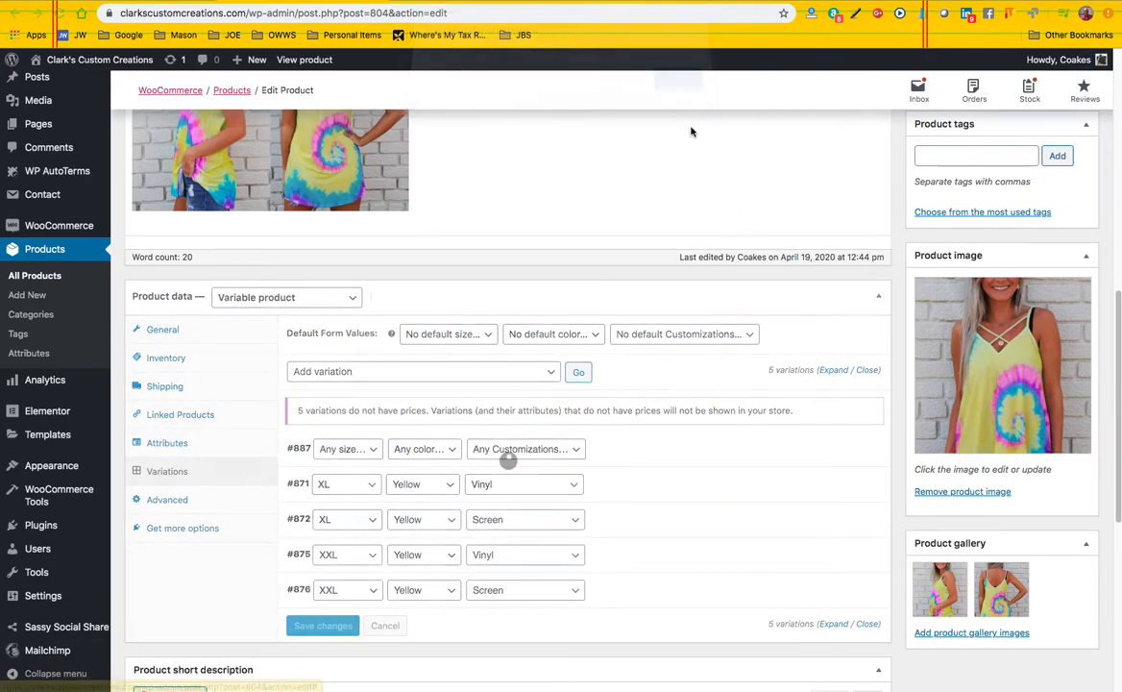
click(865, 447)
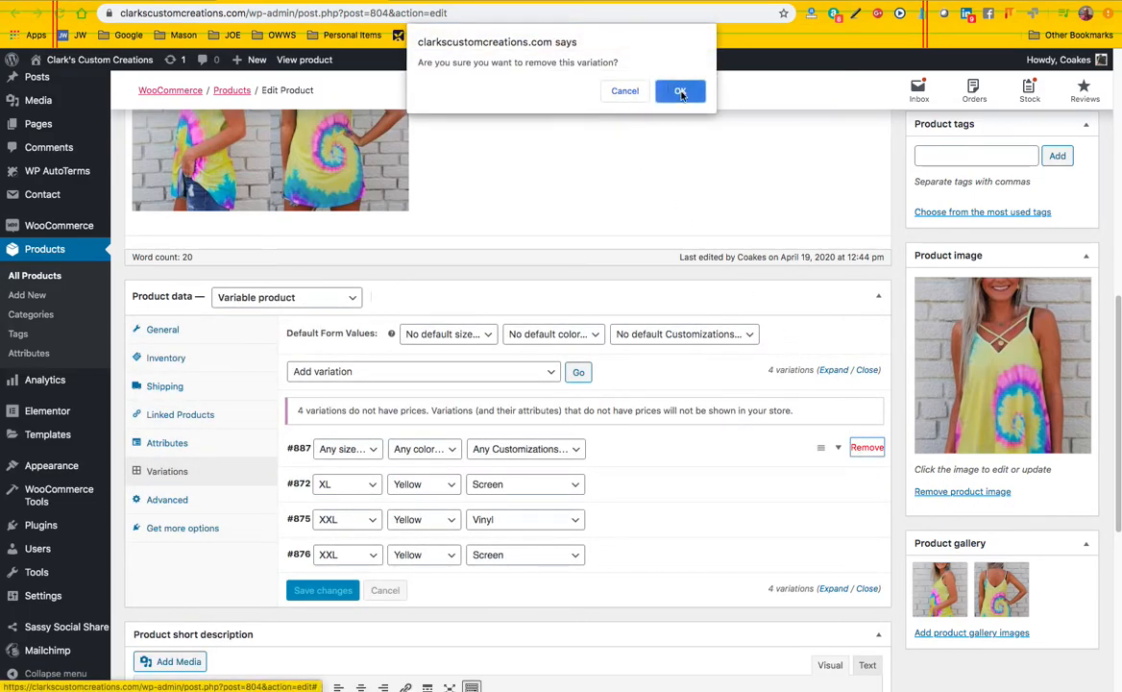
click(680, 91)
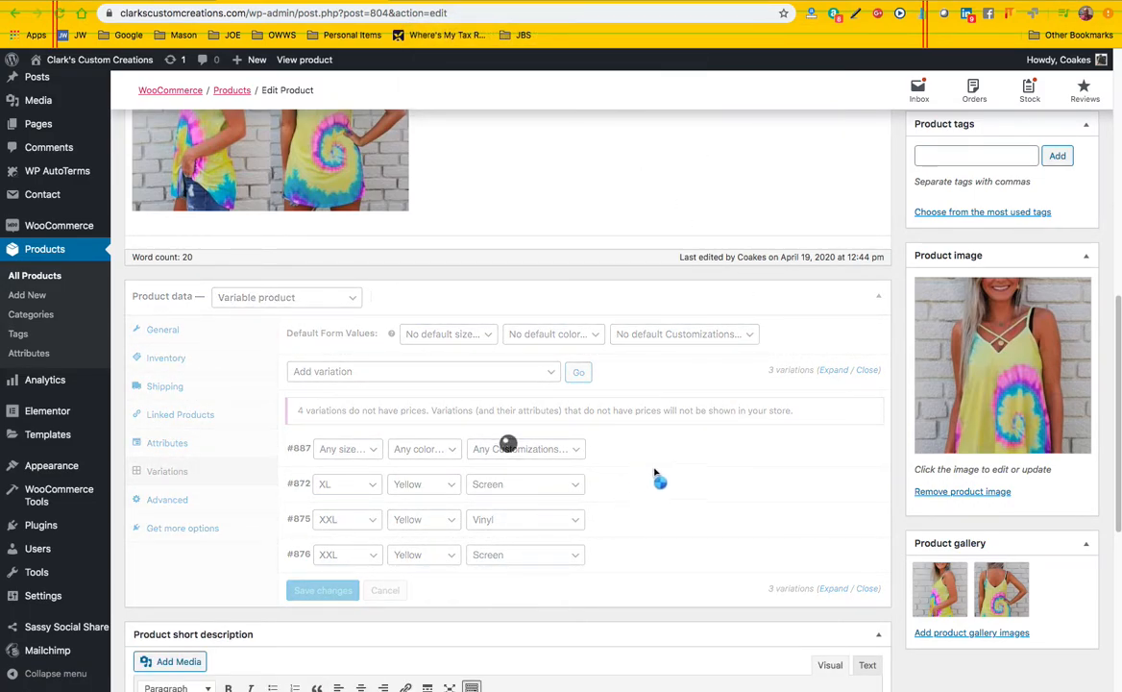
click(864, 449)
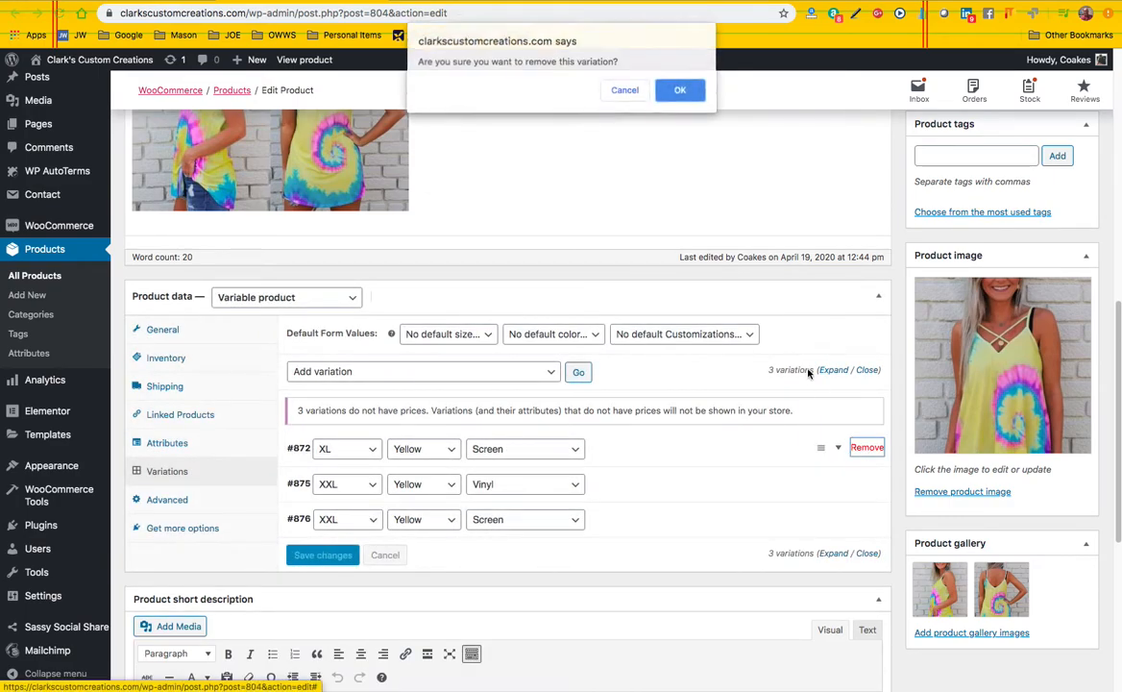
click(677, 89)
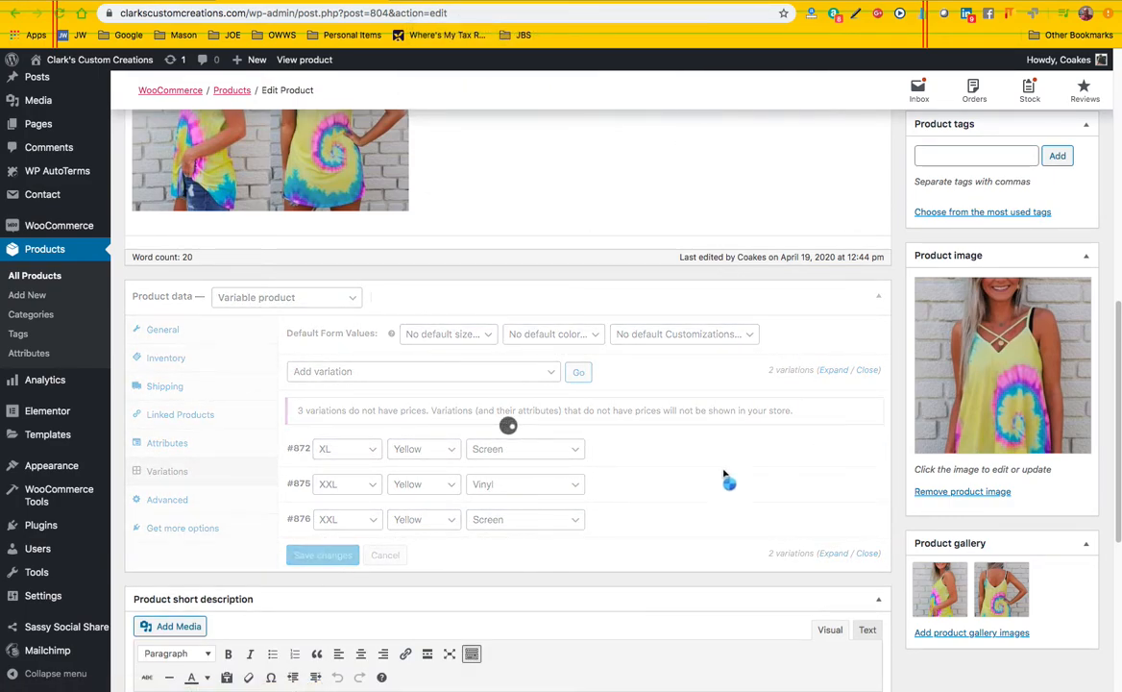
Remove the XXL, Yellow variations with Vinyl and Screen
click(865, 449)
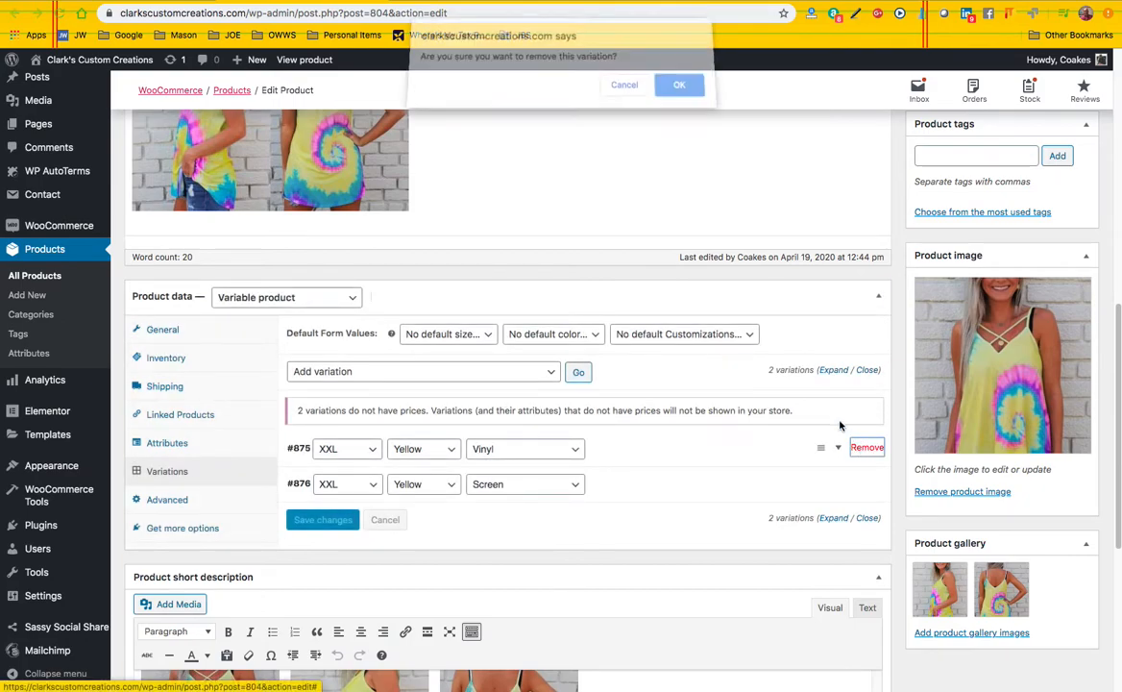
click(676, 89)
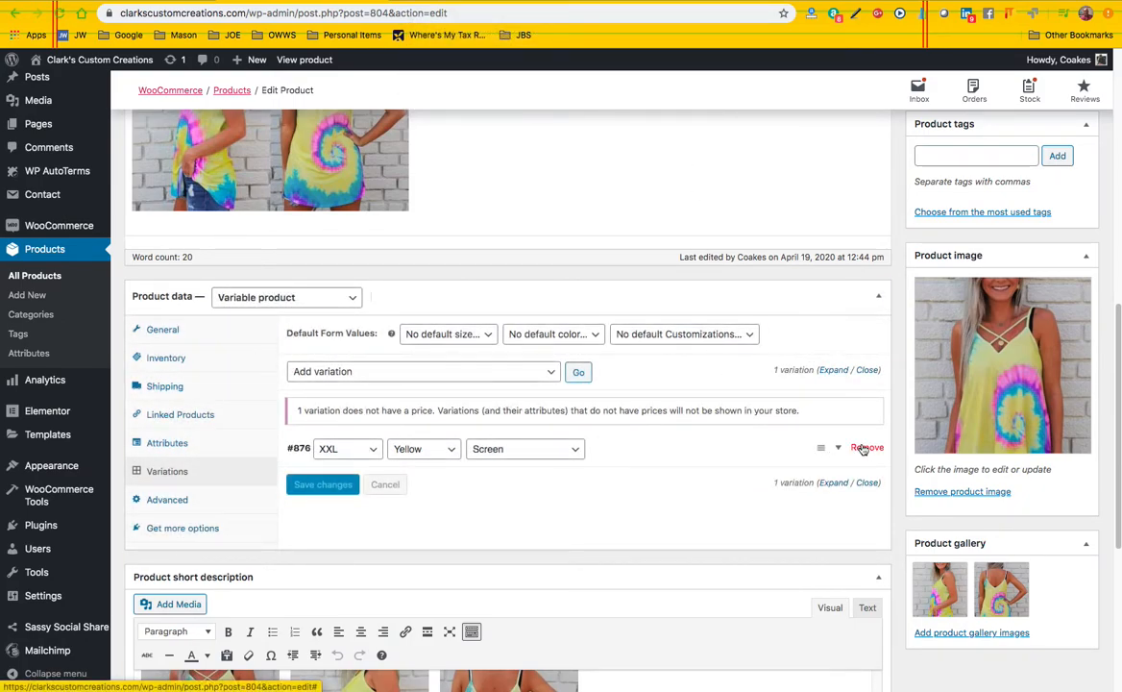
click(865, 449)
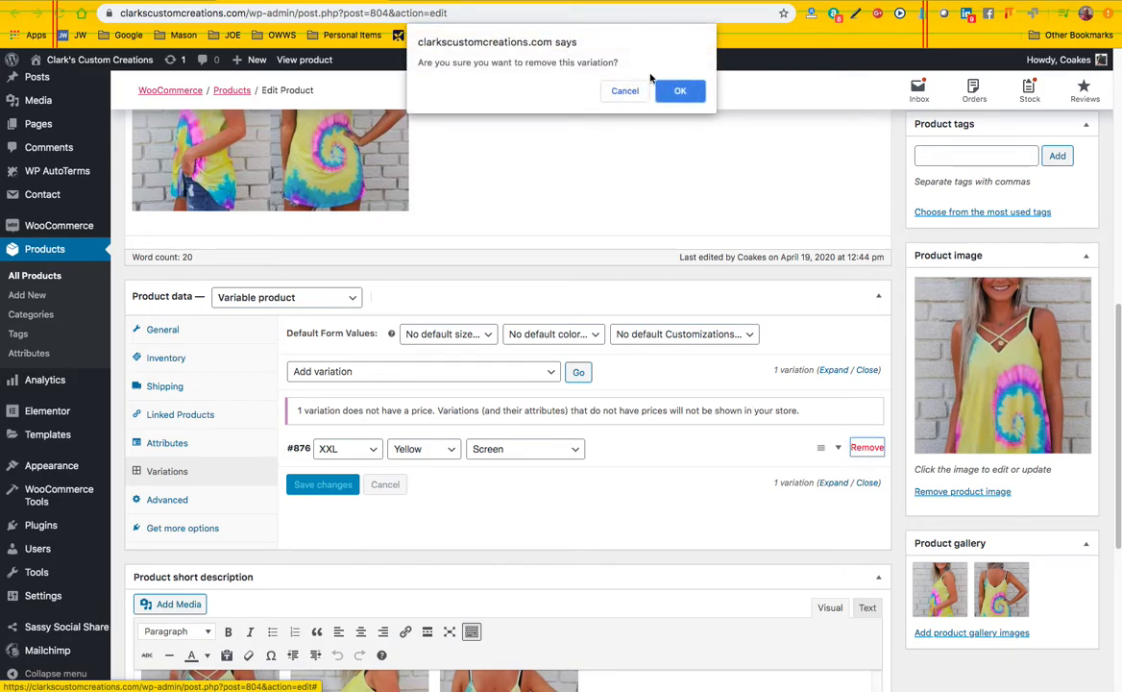
click(674, 90)
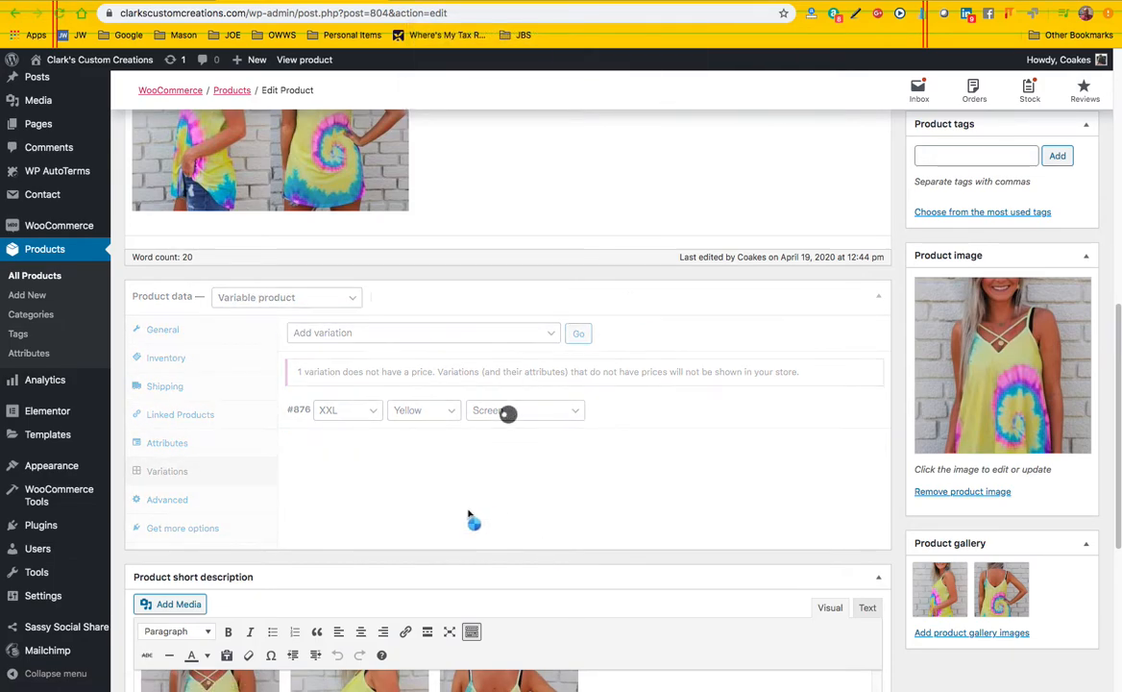
Add a new variation, look through its attribute choices, and save it with any size, color and customization
click(577, 336)
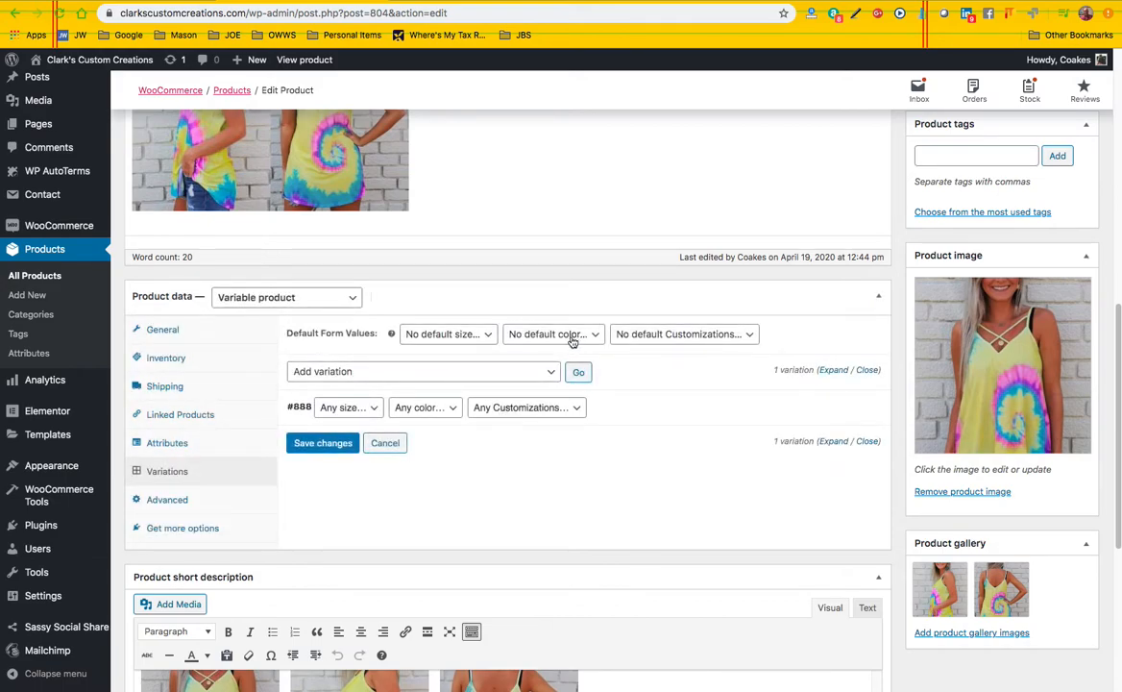
click(580, 411)
click(576, 407)
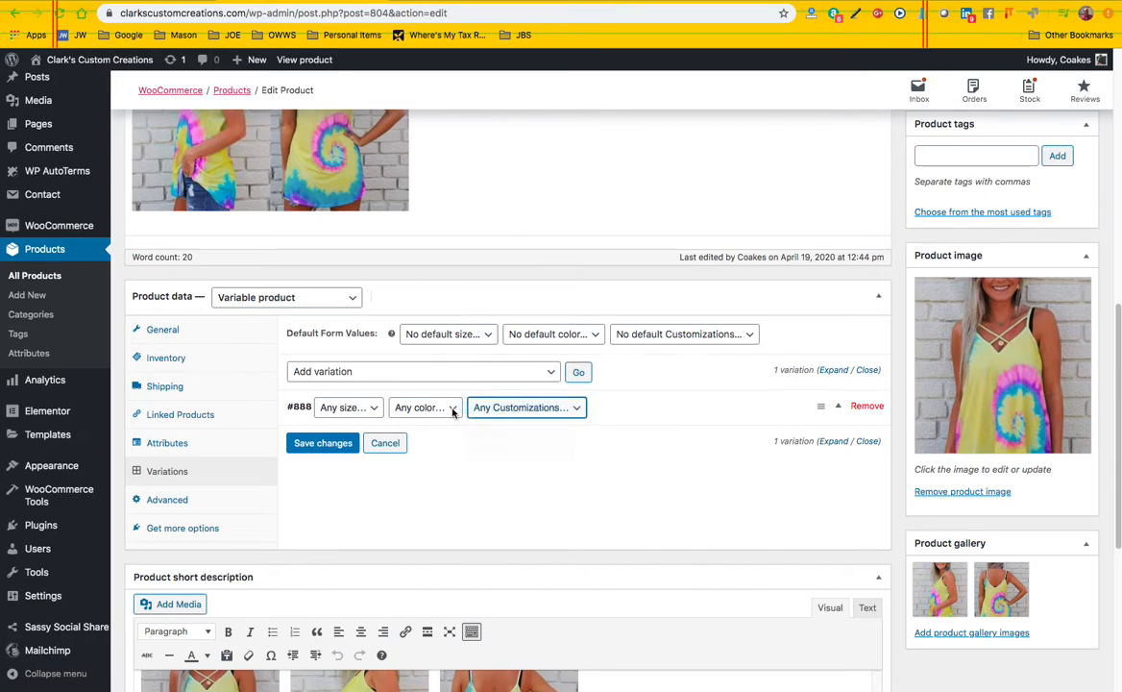
click(440, 407)
click(371, 407)
click(369, 410)
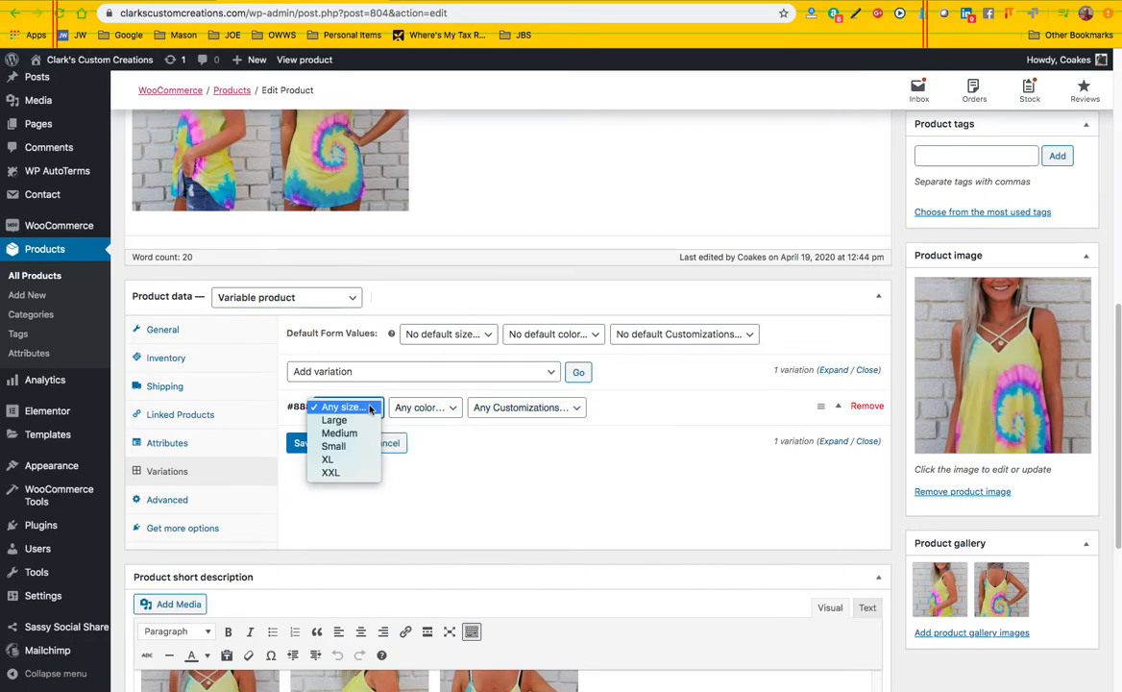
click(371, 409)
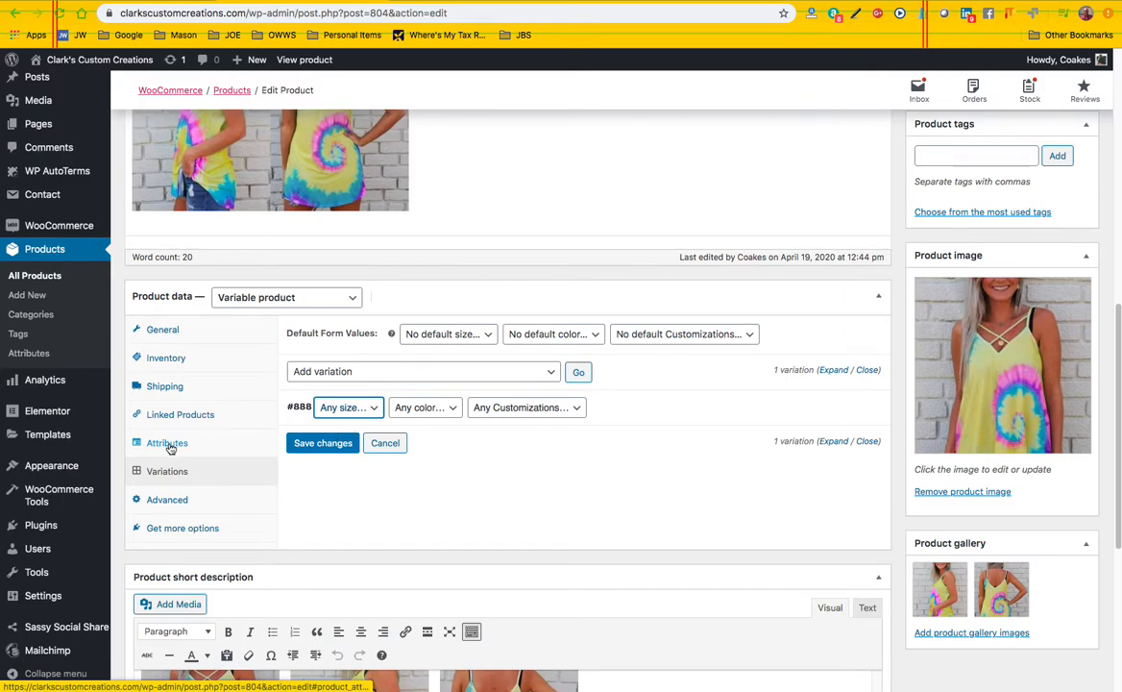
click(325, 444)
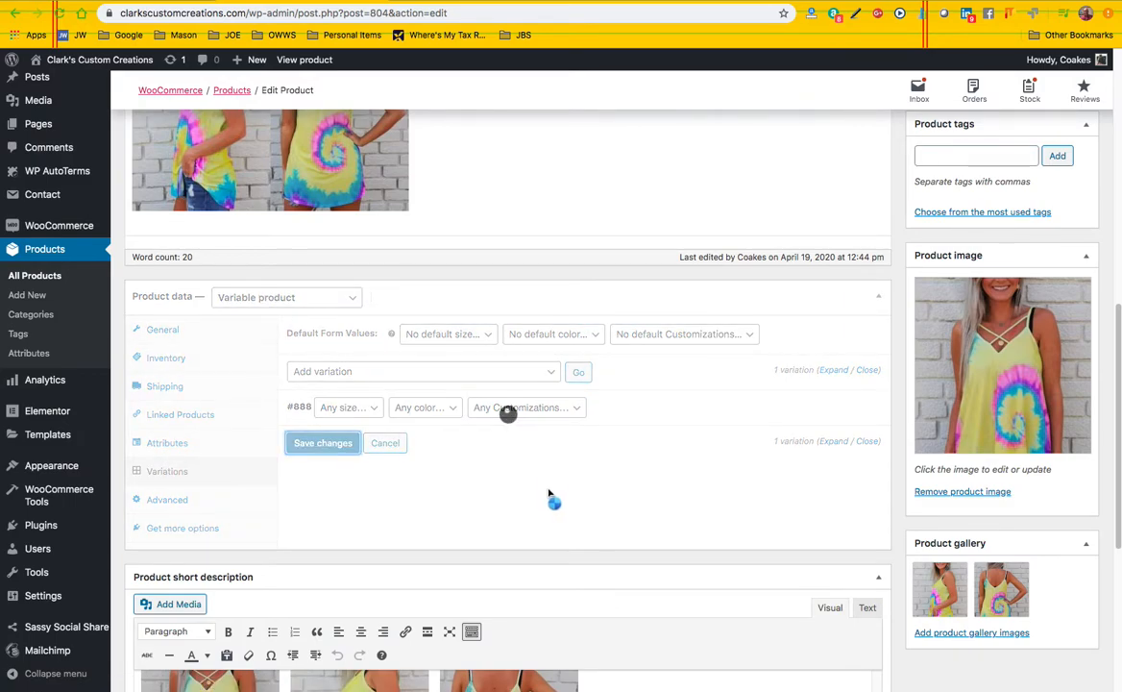
Set the blank variation to Large, Yellow and Vinyl, and save the variation changes
click(371, 451)
click(337, 466)
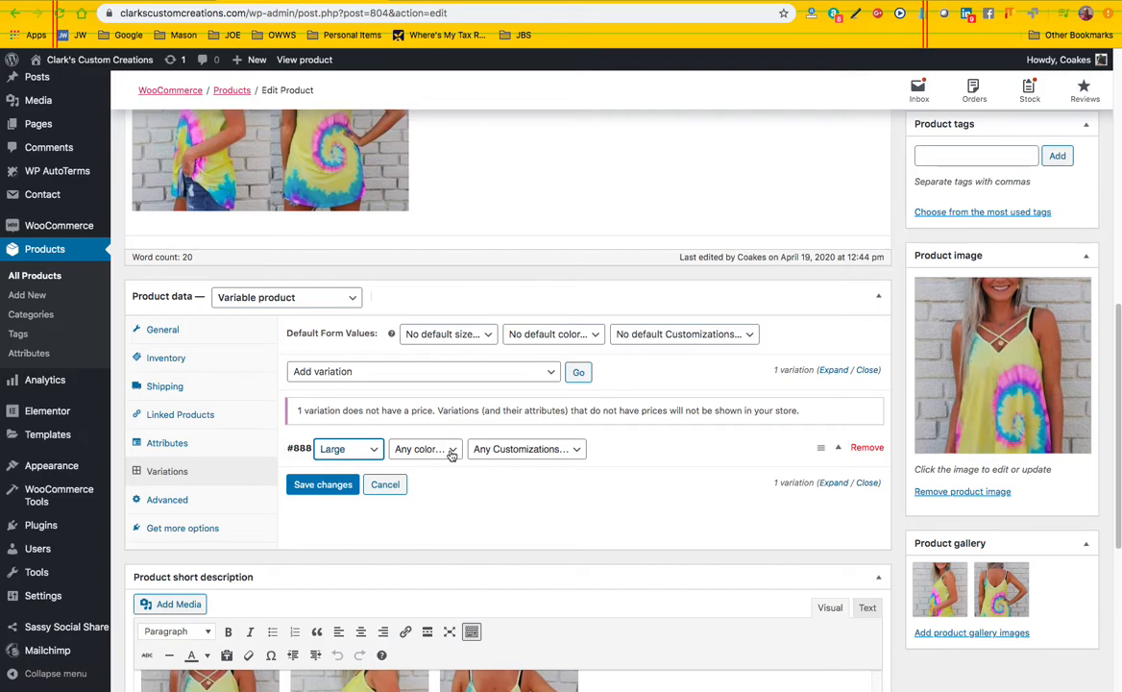
click(451, 452)
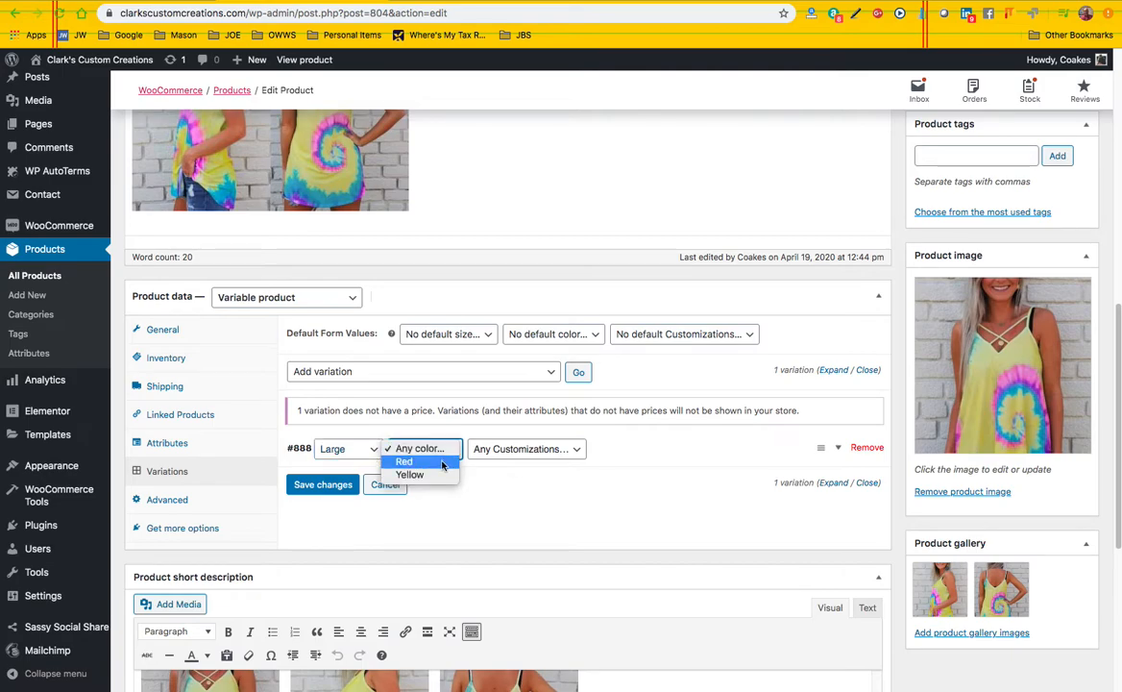
click(409, 461)
click(437, 449)
click(438, 462)
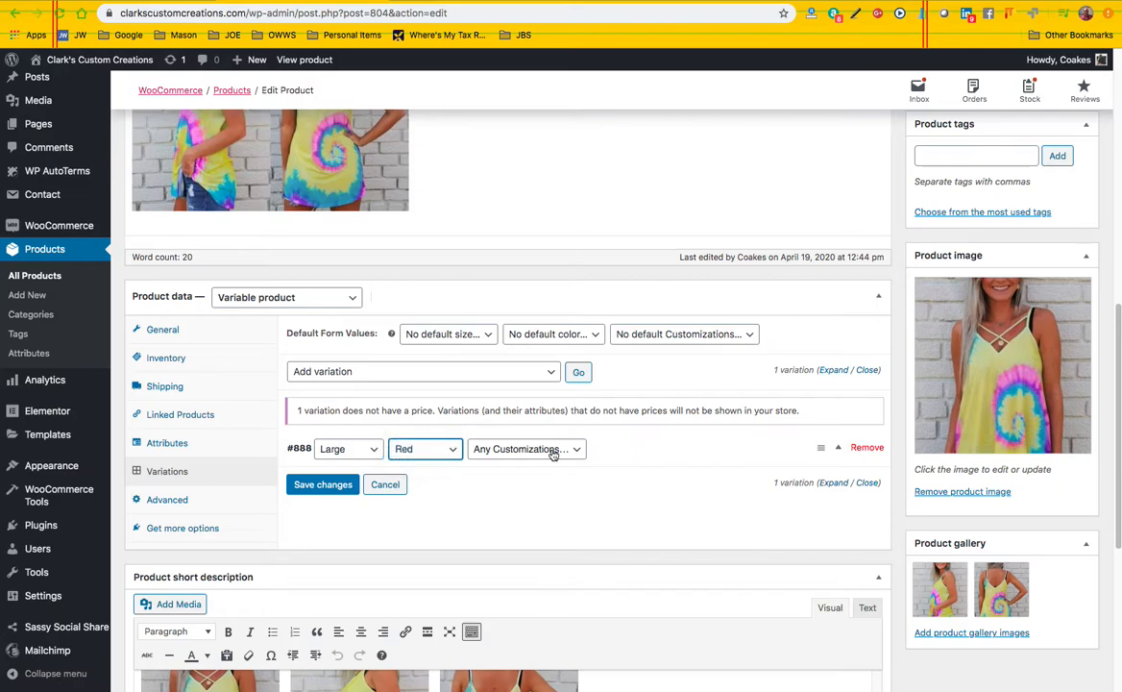
click(524, 449)
click(491, 461)
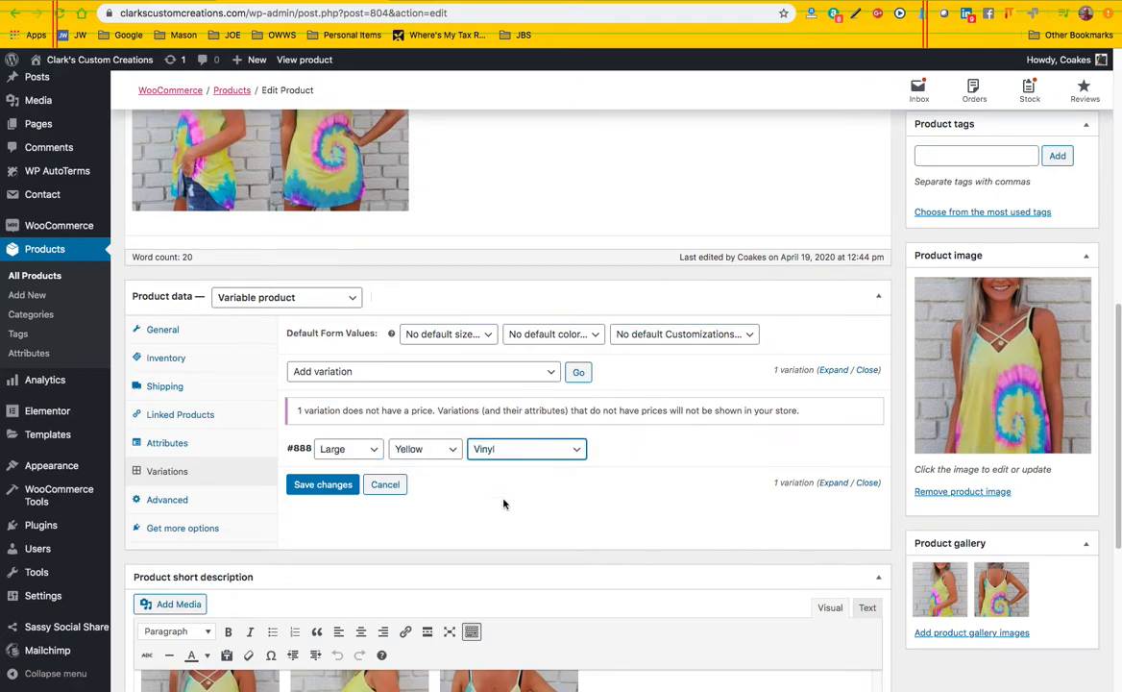
click(327, 486)
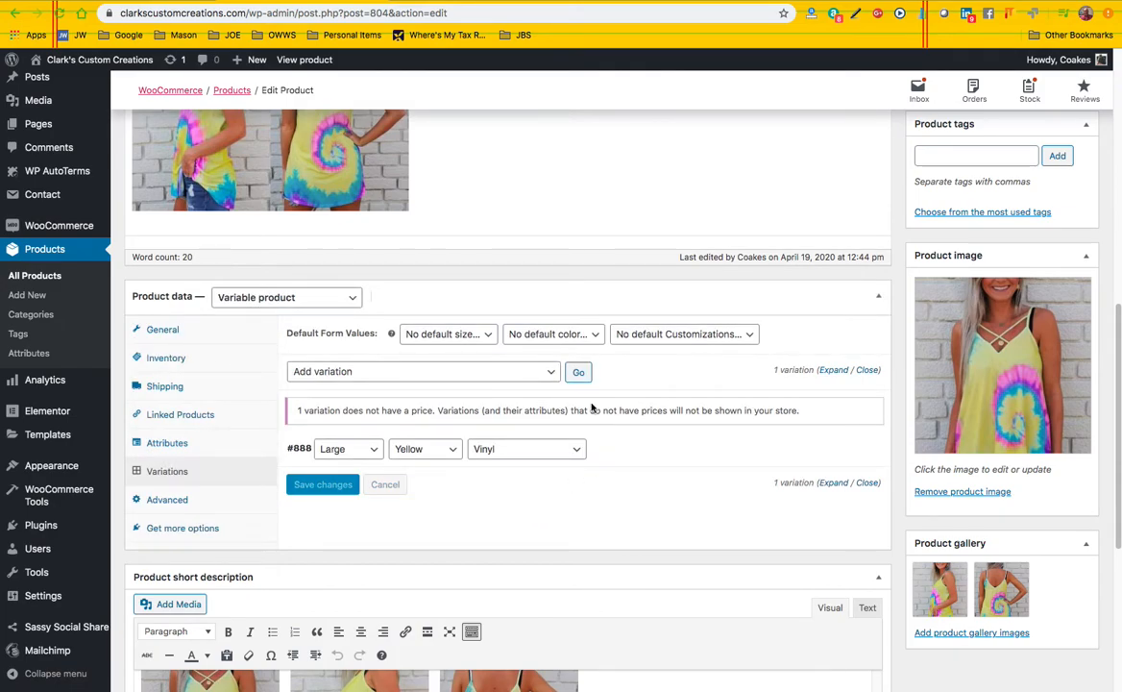
Add a new variation for Large, Yellow and Screen, and save the variation changes
click(579, 372)
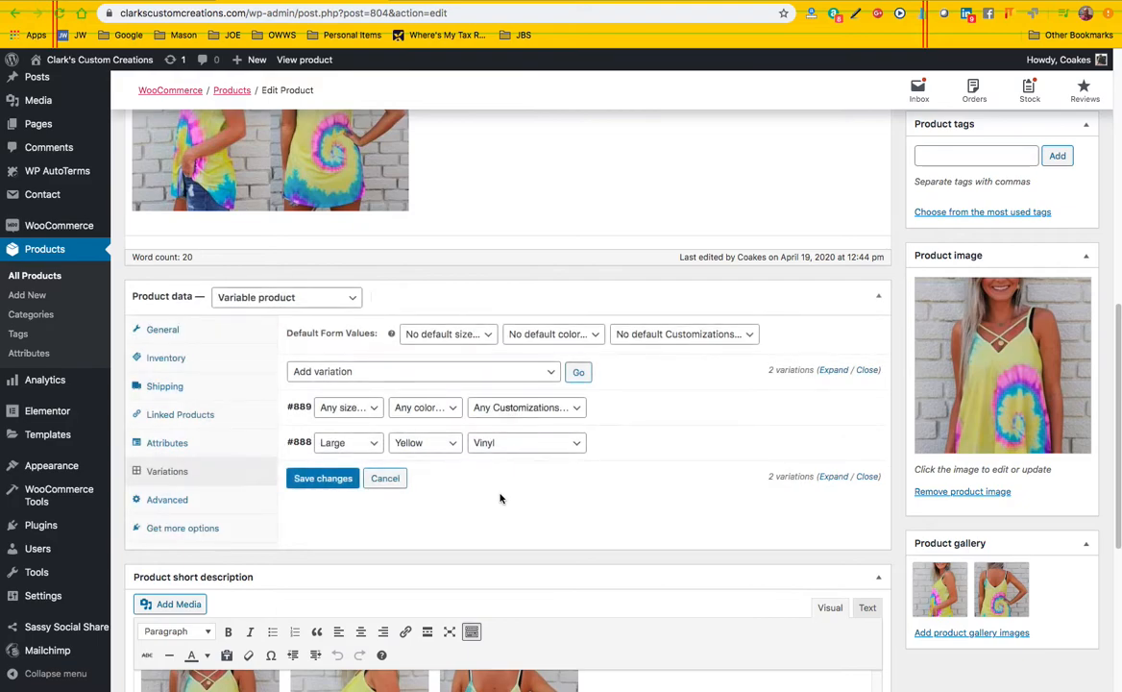
click(372, 411)
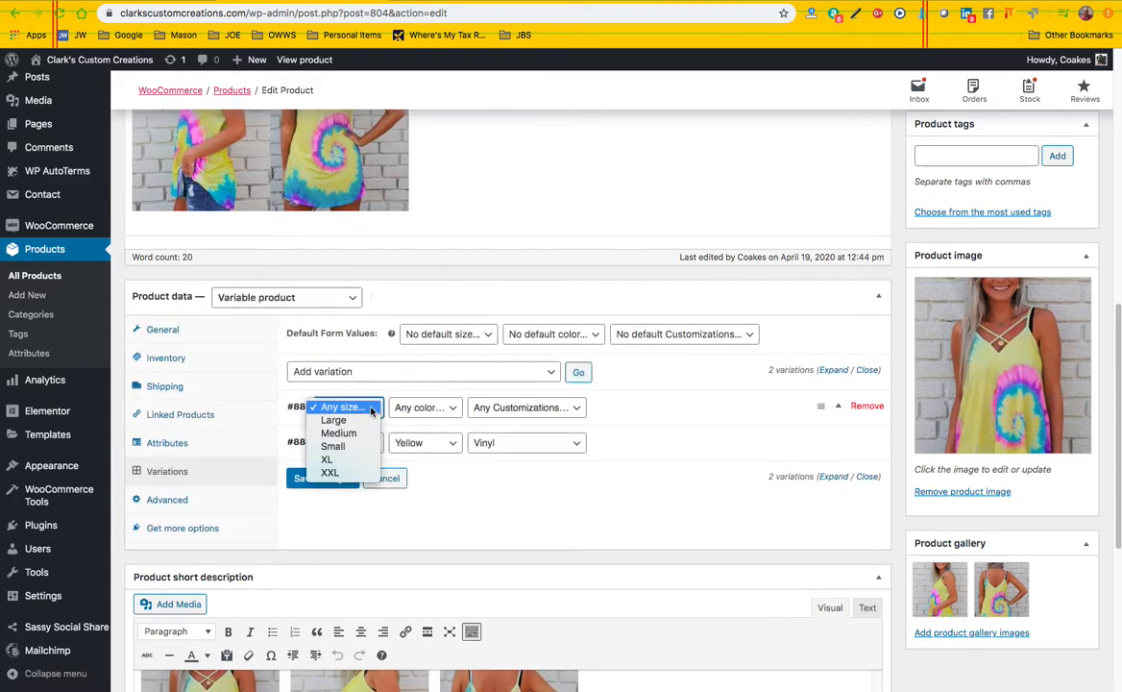
click(338, 420)
click(439, 411)
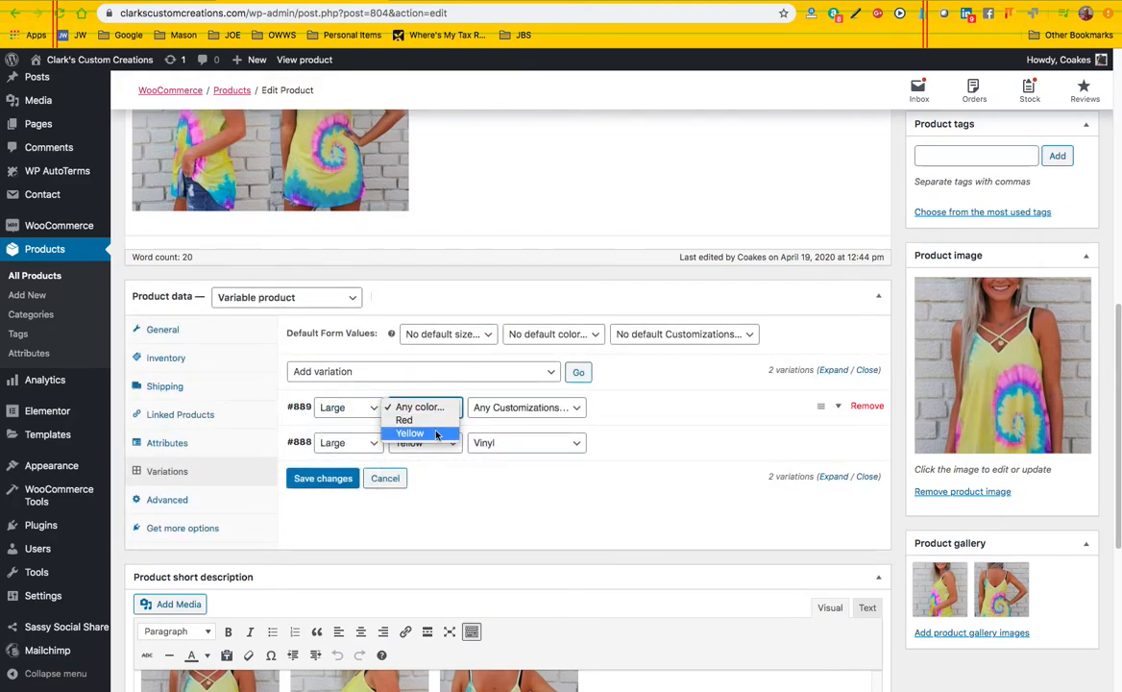
click(410, 433)
click(553, 414)
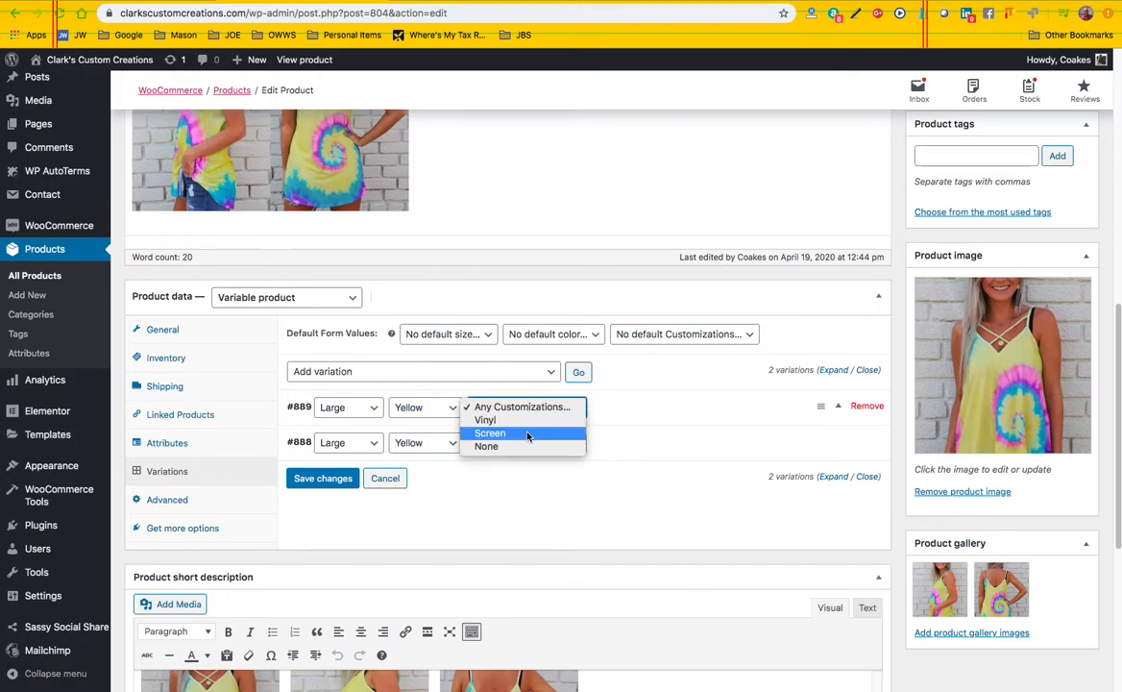
click(490, 433)
click(324, 479)
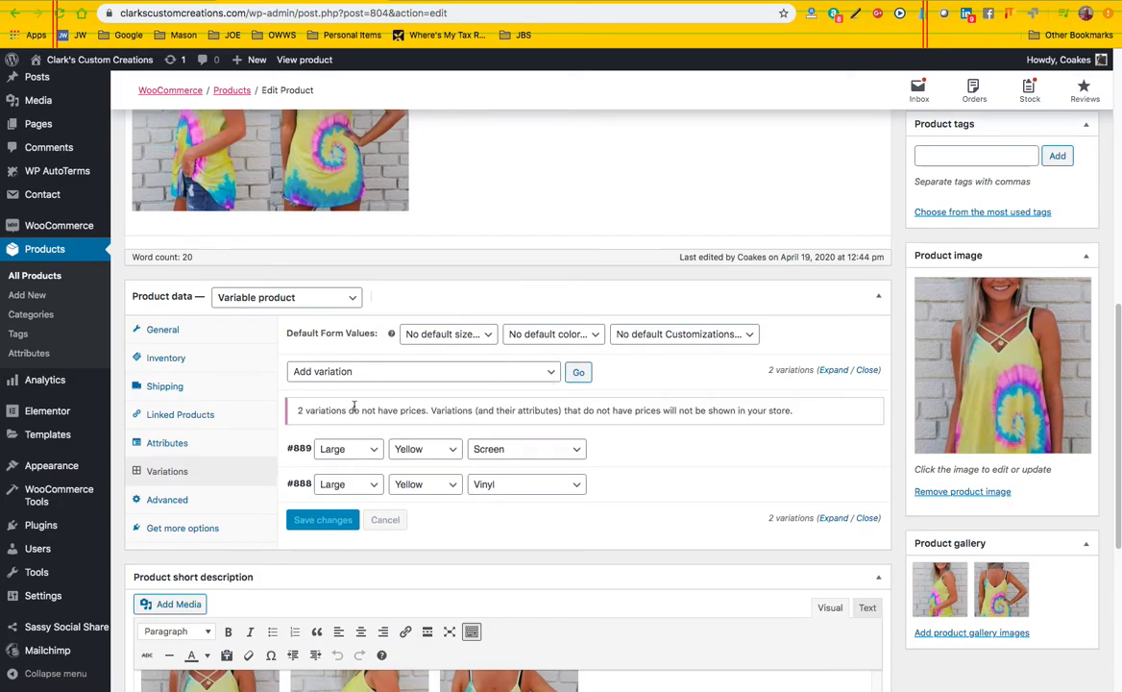
Add a new variation for Large, Yellow and None, and save the variation changes
click(582, 373)
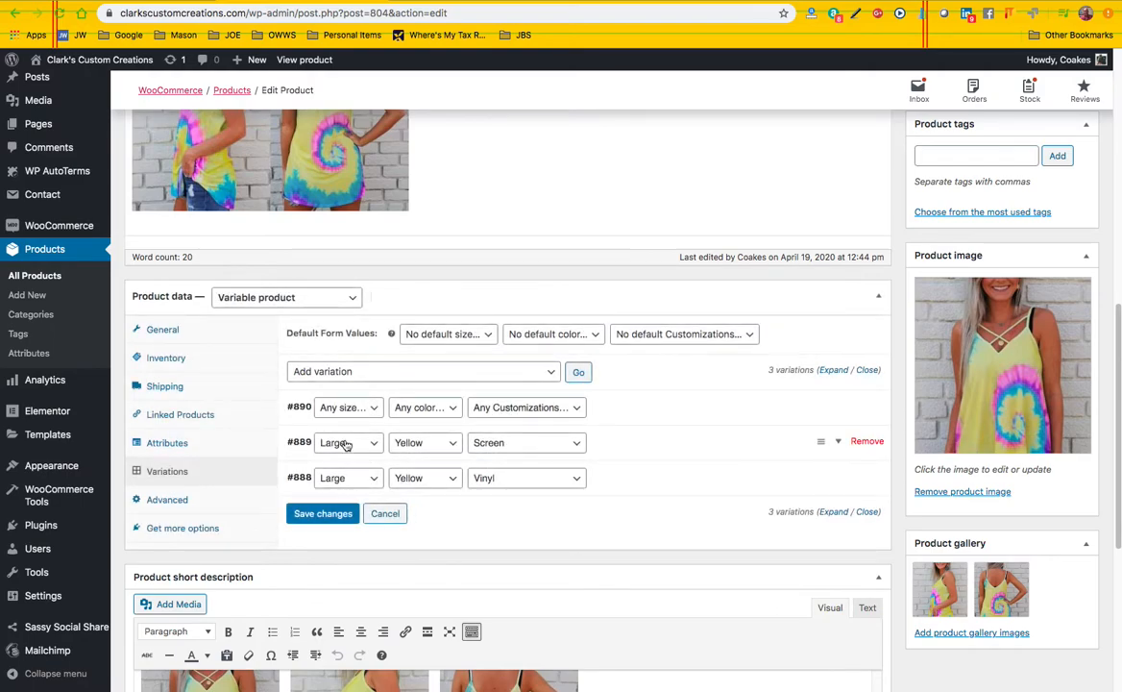
click(344, 407)
click(351, 421)
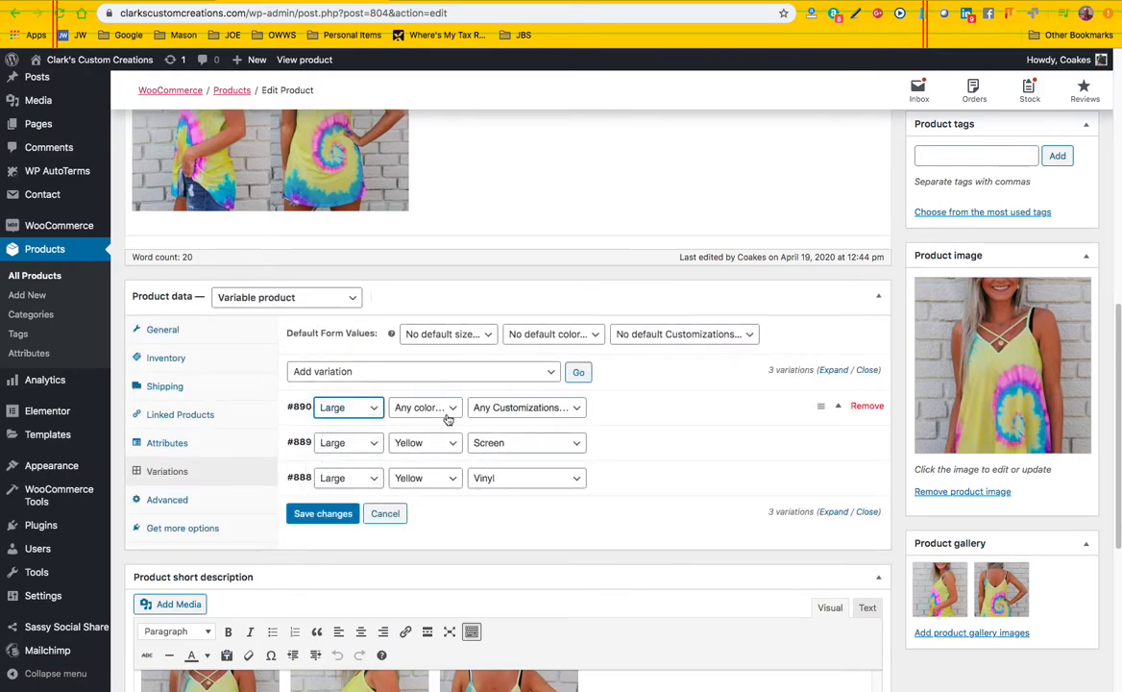
click(423, 408)
click(432, 434)
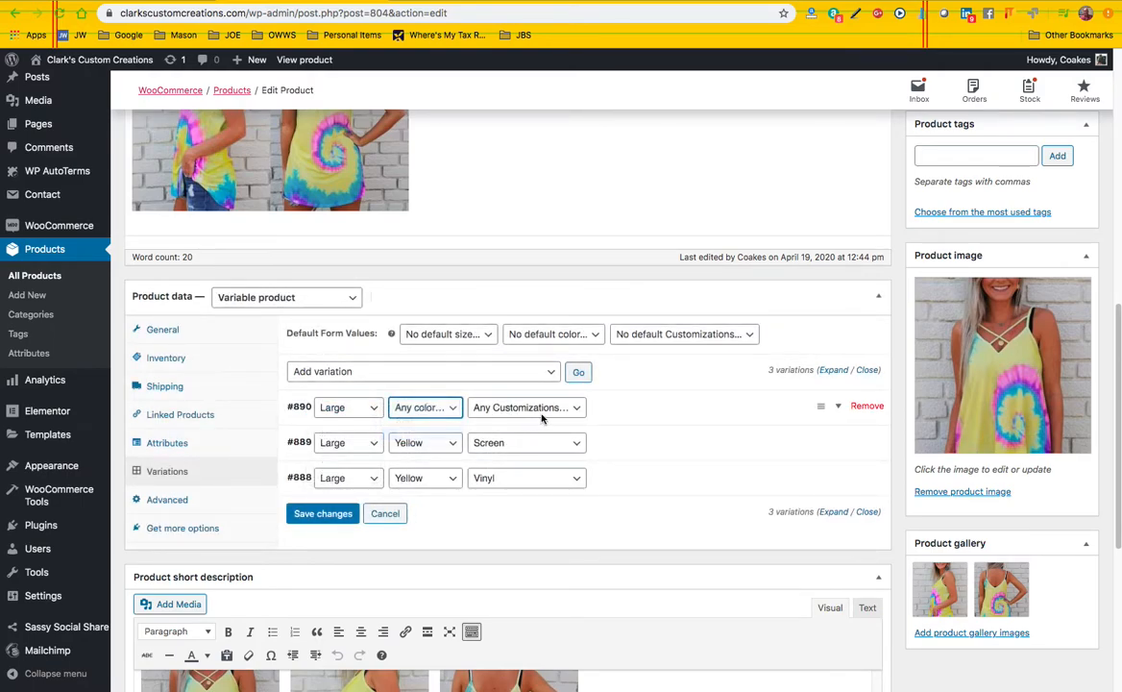
click(524, 407)
click(513, 447)
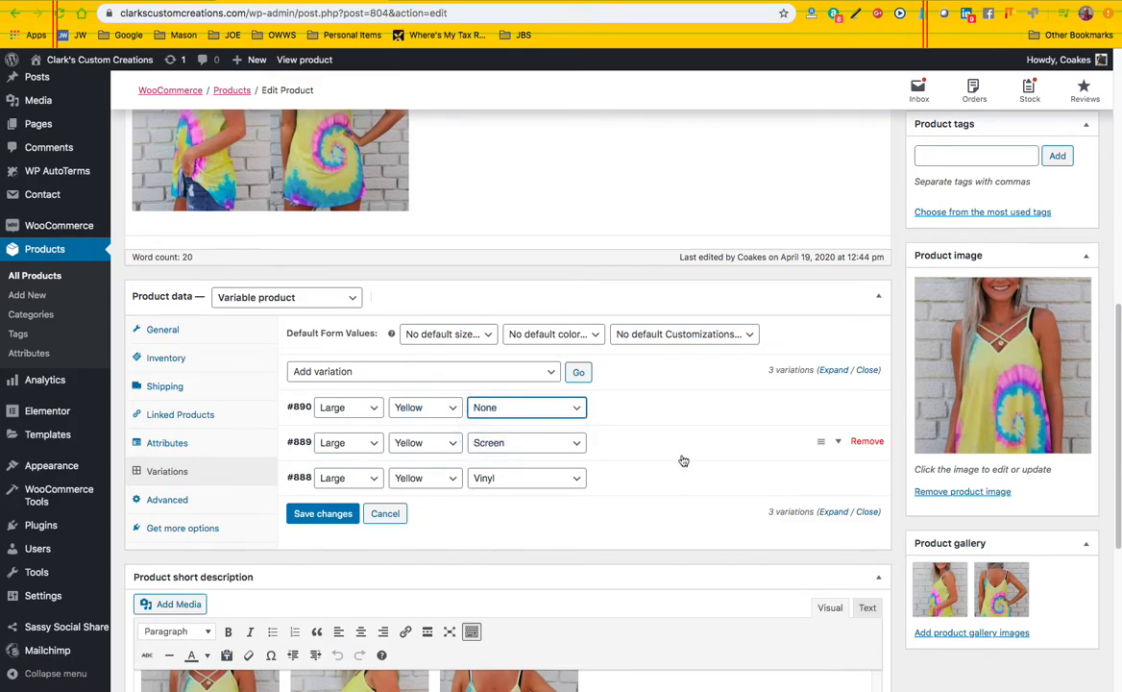
click(323, 513)
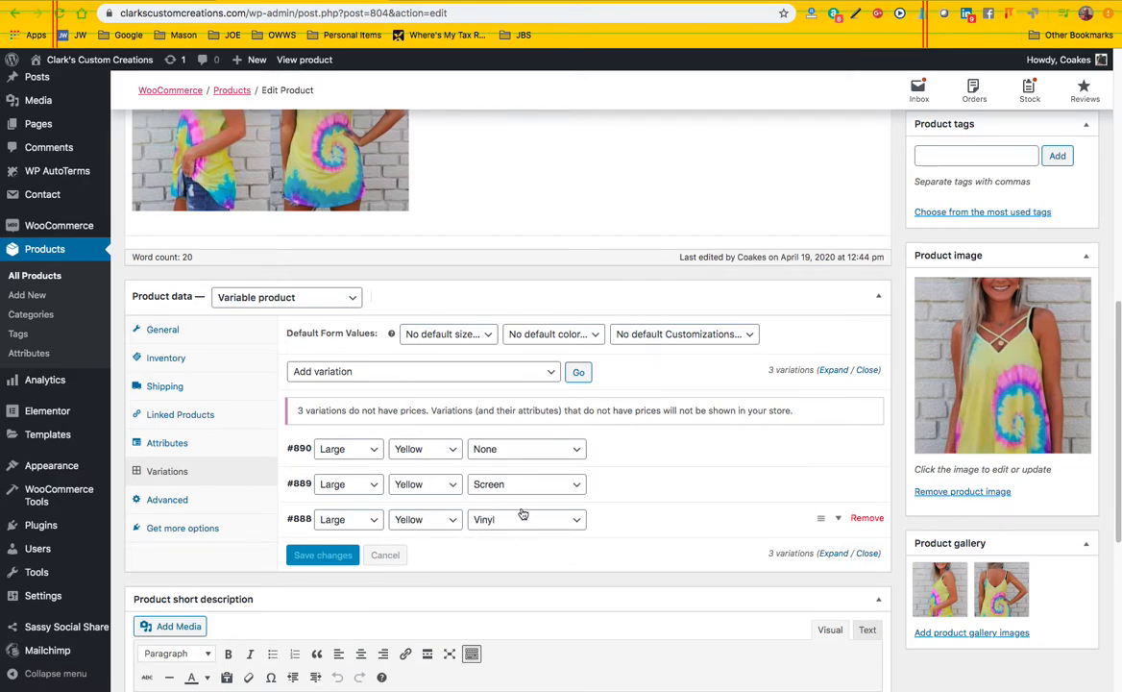
Preview the product page and examine its availability and purchase options
scroll(887, 325, up, 5)
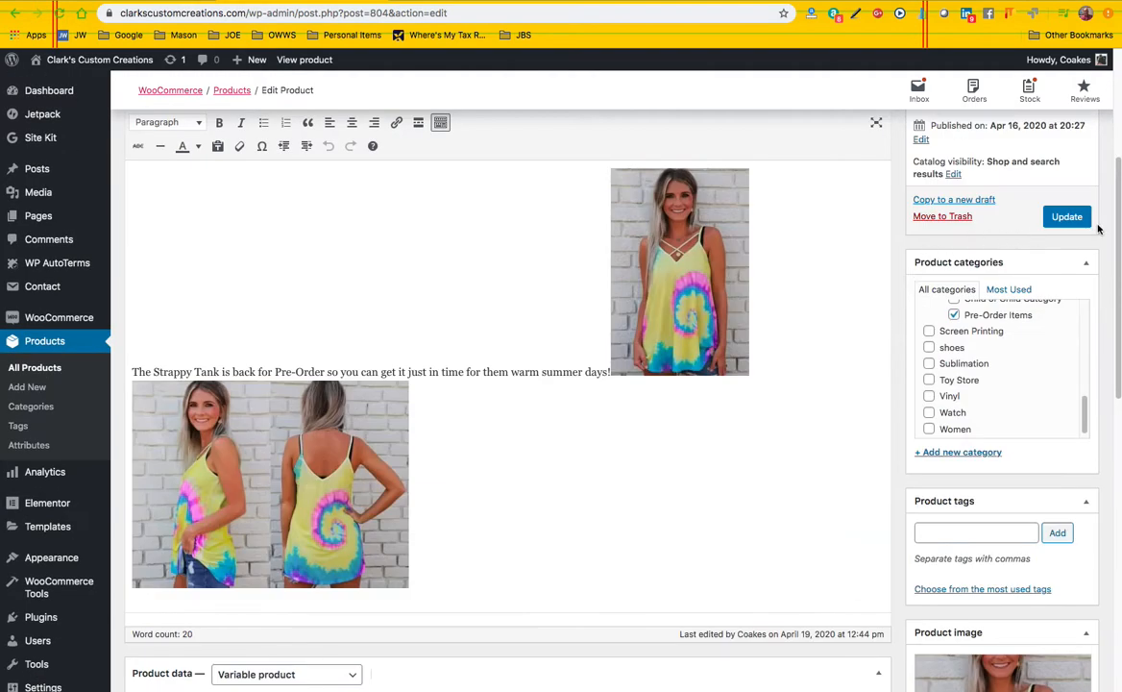
scroll(1001, 237, up, 1)
scroll(994, 254, up, 3)
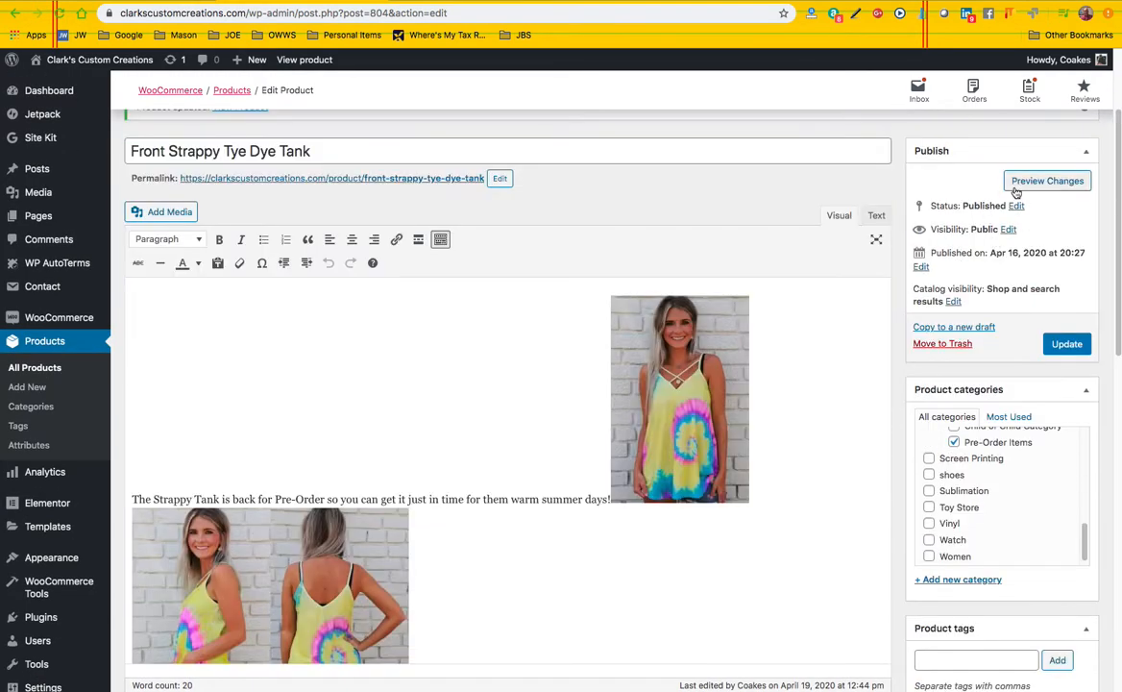
click(1048, 180)
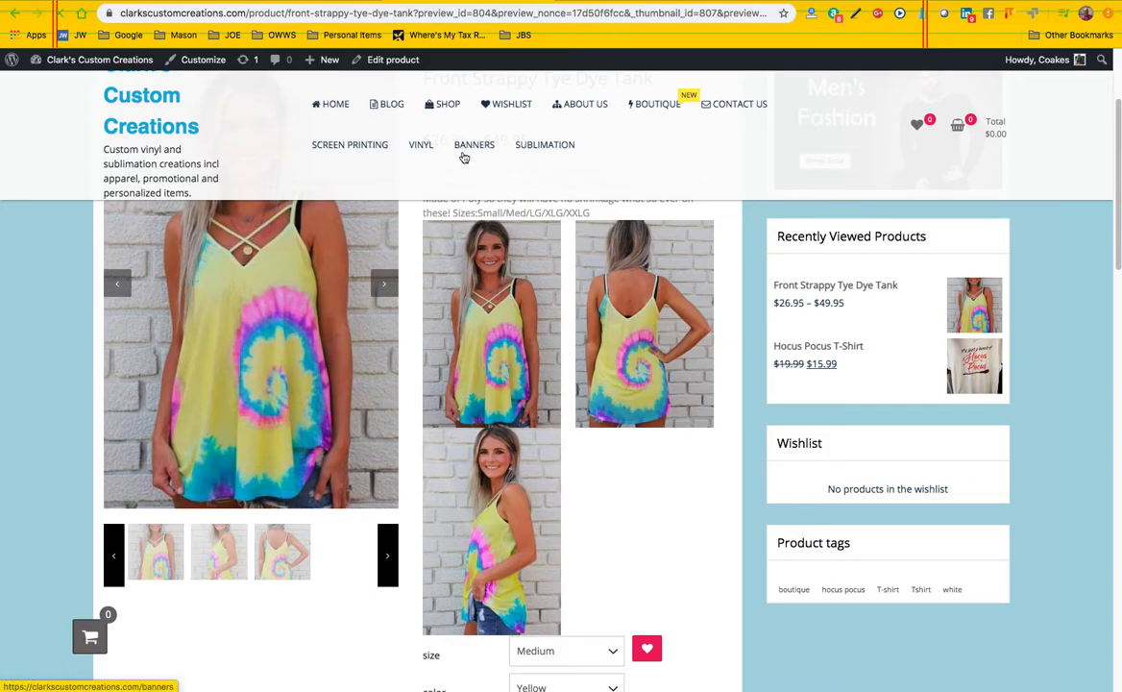
scroll(394, 392, down, 8)
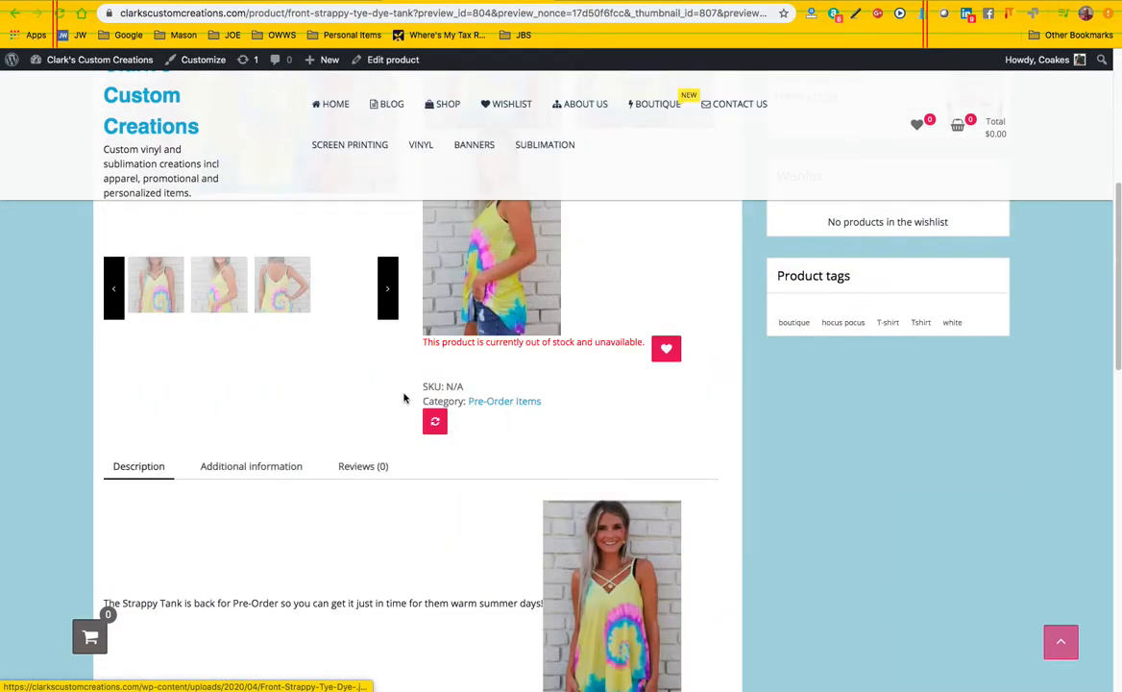
scroll(405, 397, up, 6)
scroll(407, 404, down, 4)
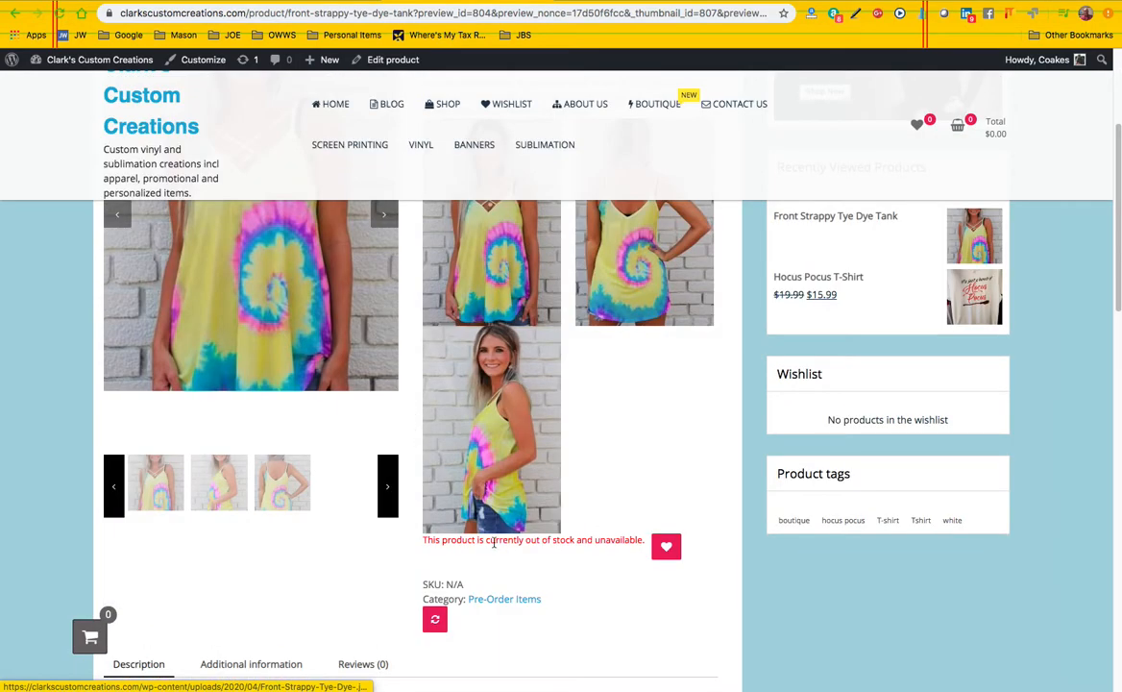
scroll(554, 544, down, 2)
scroll(538, 509, up, 3)
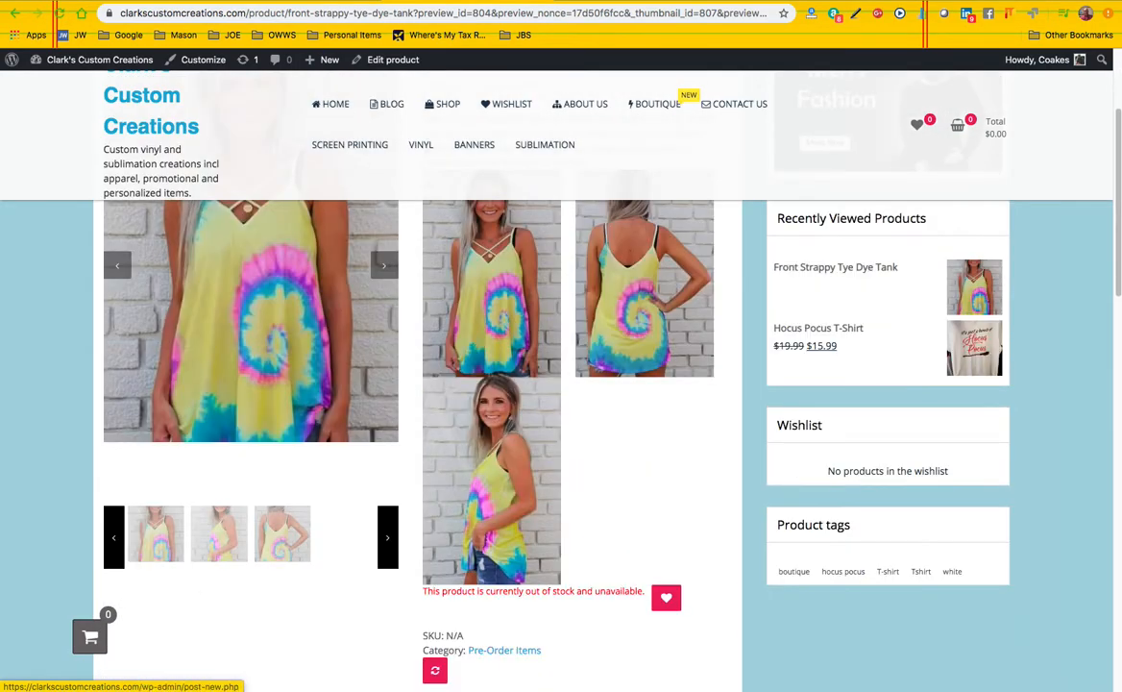
Return to the product editor, check the inventory stock settings, and go back to the variations
click(293, 1)
scroll(130, 454, down, 5)
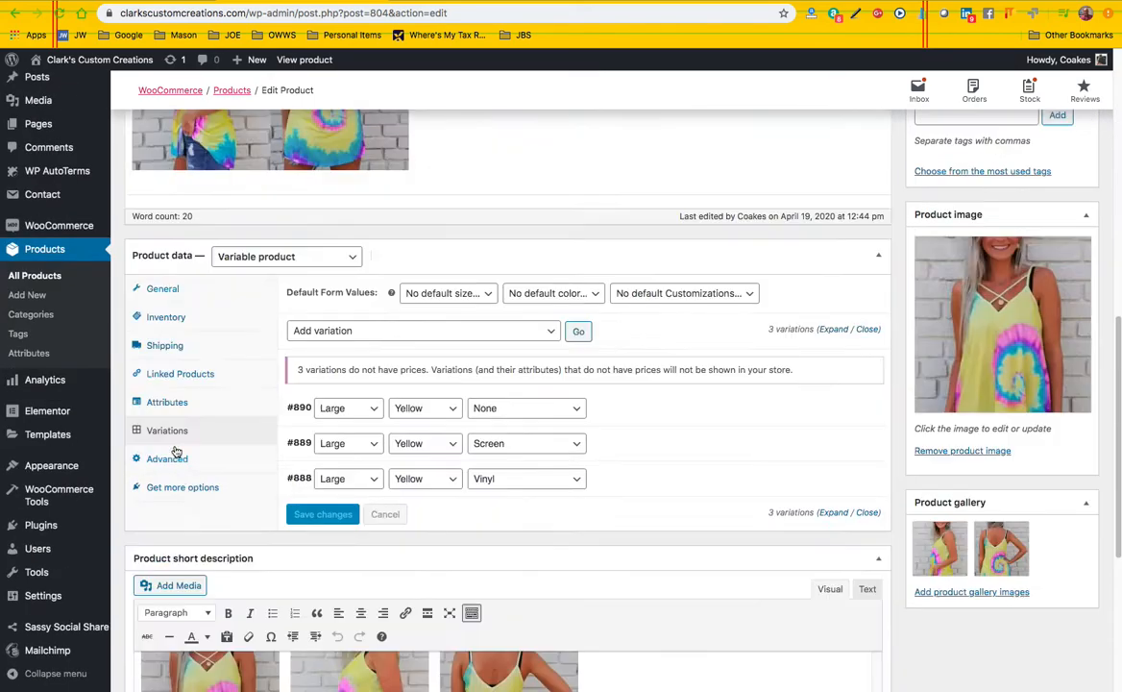
click(165, 319)
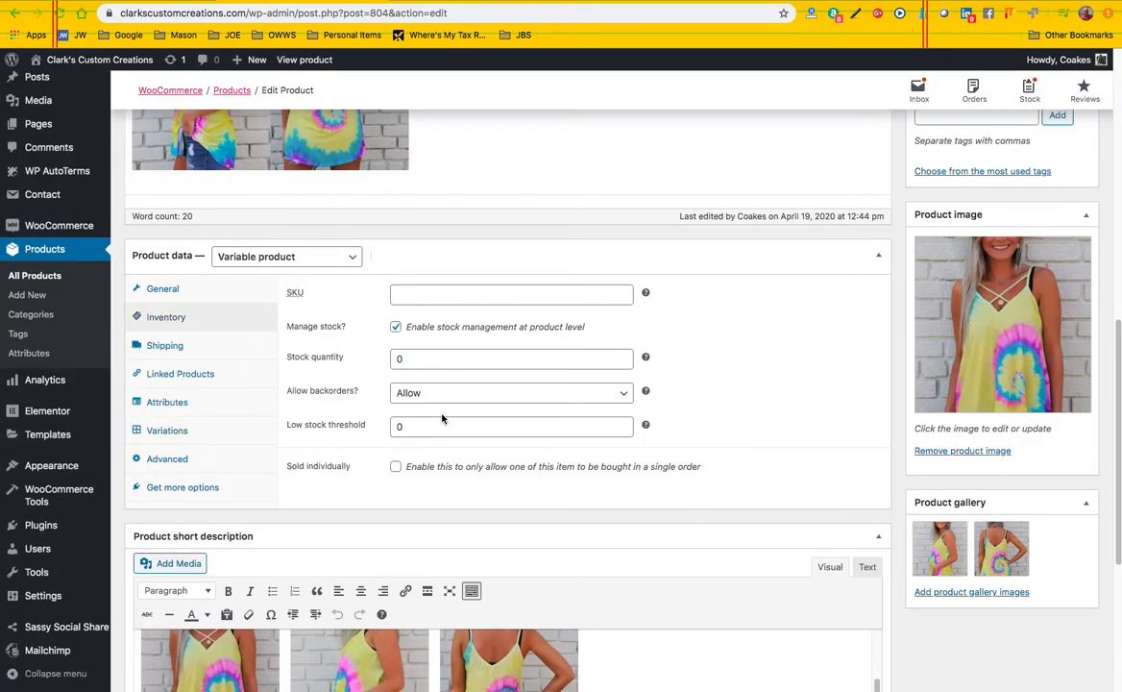
click(169, 432)
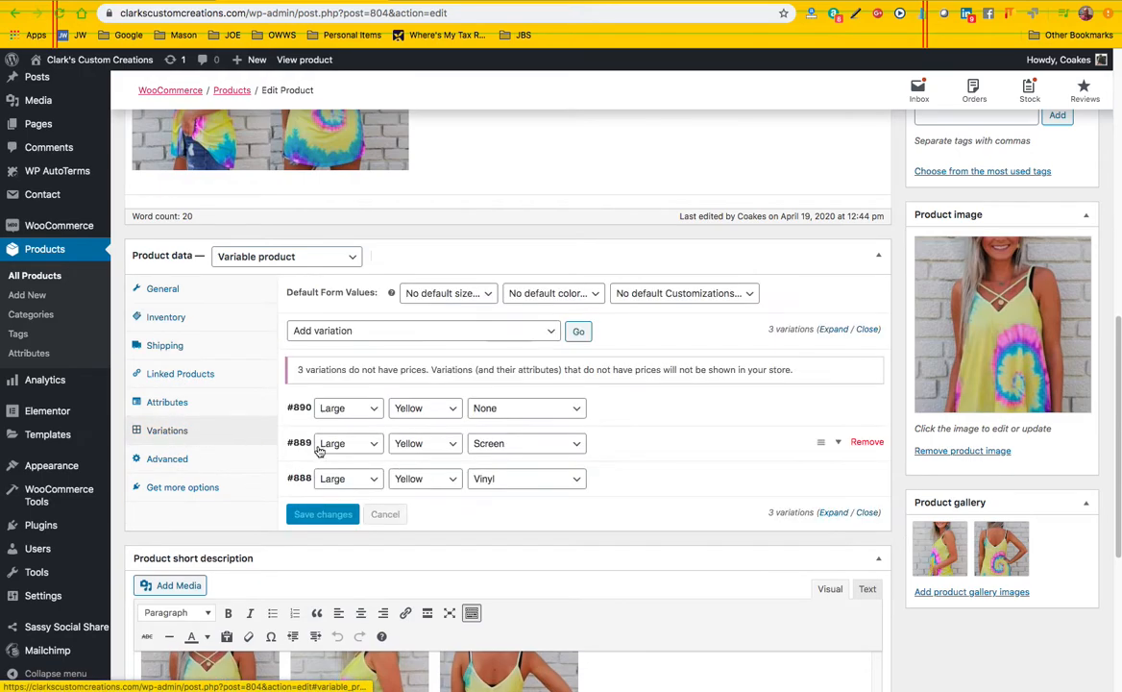
Set the regular price of the Large, Yellow, None variation to 31.95 and fill in its weight
click(671, 410)
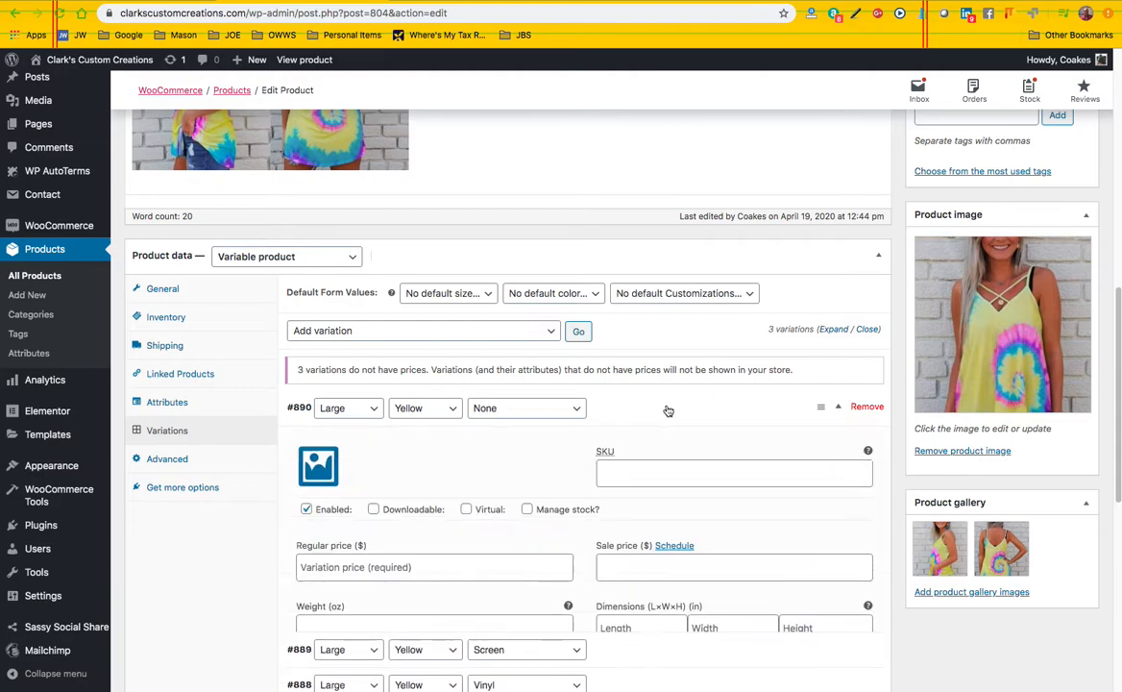
click(359, 569)
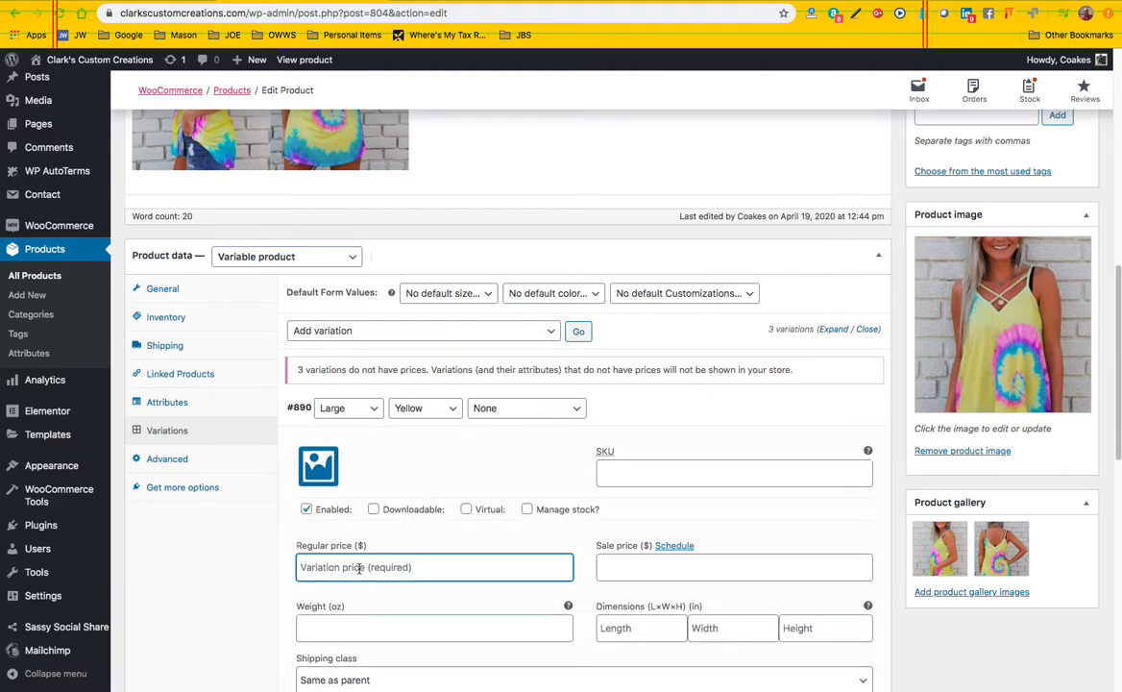
text(31.95)
click(252, 568)
scroll(269, 567, down, 3)
click(333, 484)
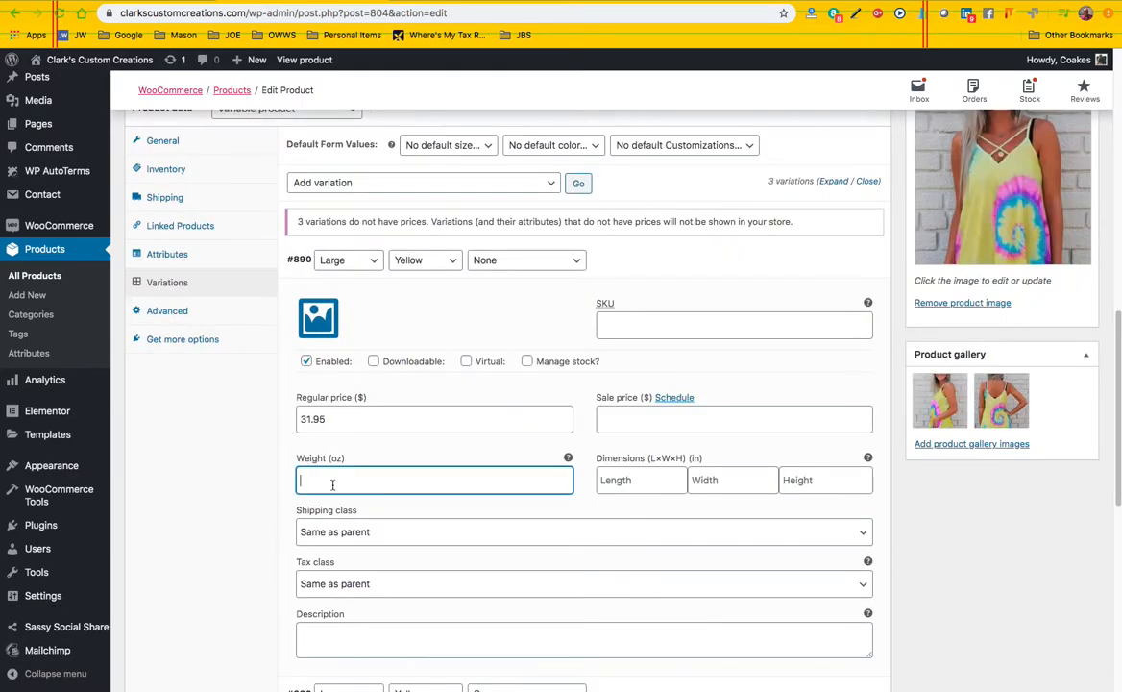
click(255, 535)
click(668, 263)
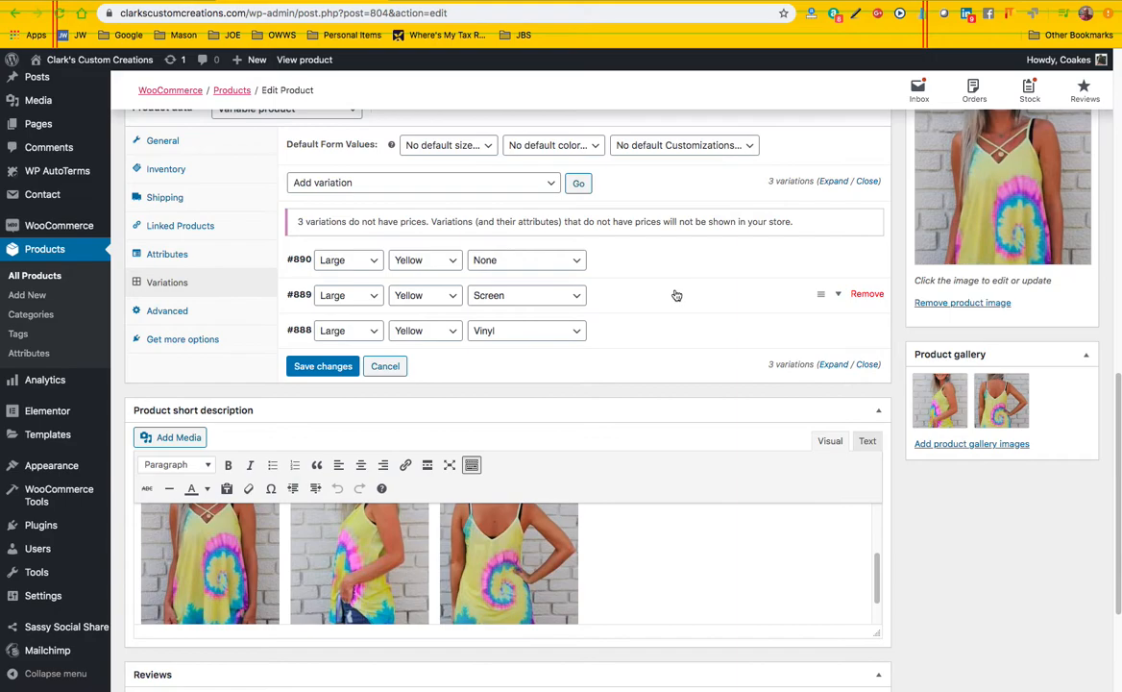
Set the Large, Yellow, Screen variation's regular price to 41.95 and its weight to 18 oz
click(676, 295)
click(337, 454)
text(41.95)
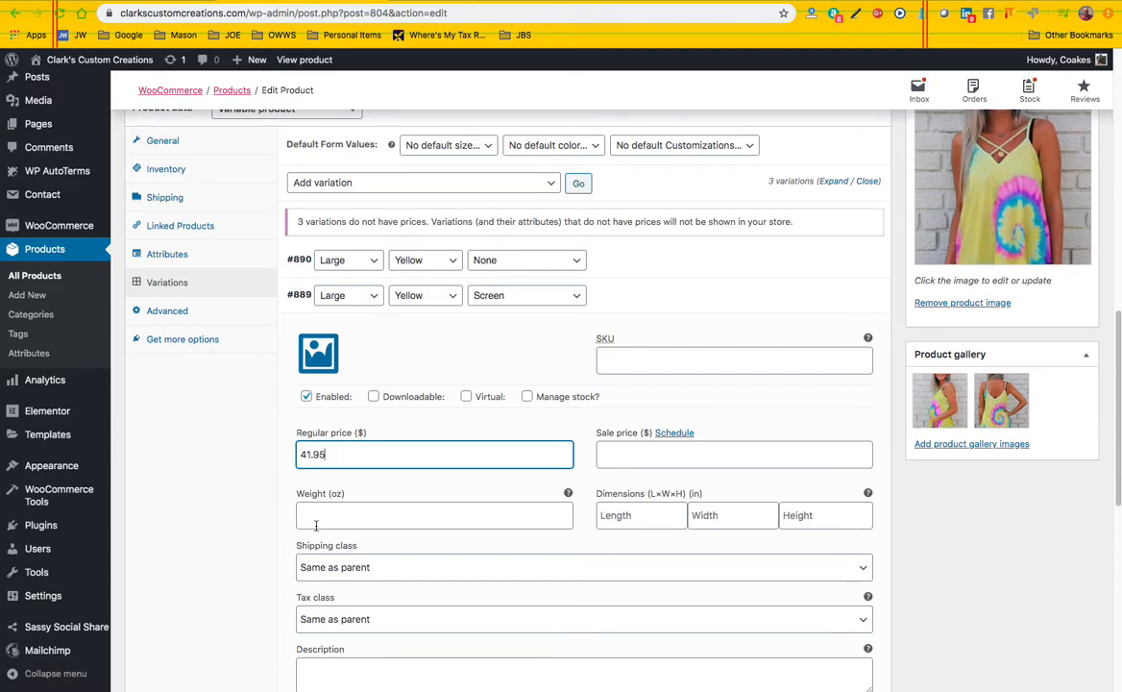
click(315, 525)
scroll(277, 522, down, 2)
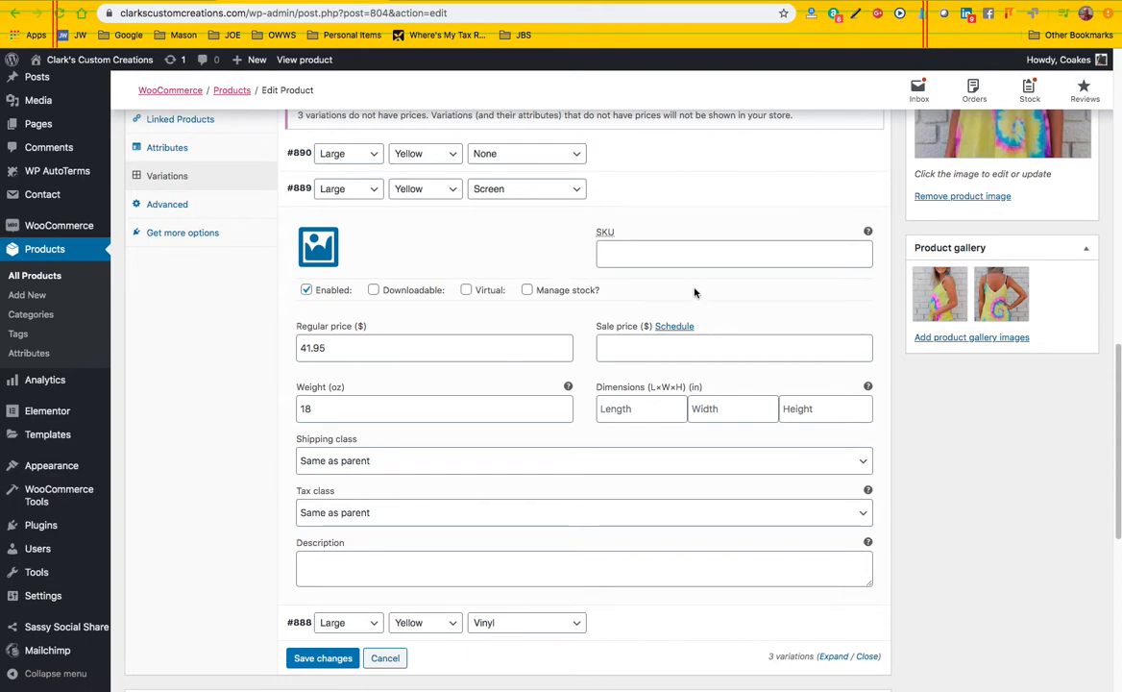
click(656, 192)
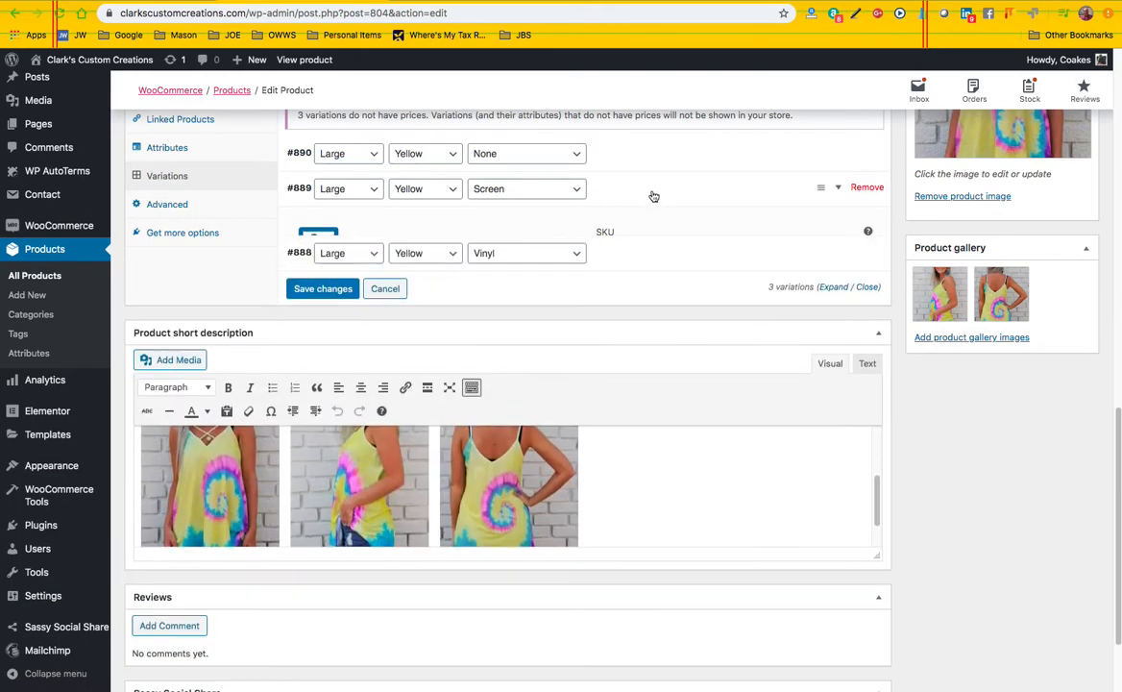
Set the Large, Yellow, Vinyl variation's regular price to 48.95 and weight to 18 oz, and save the variation changes
click(641, 229)
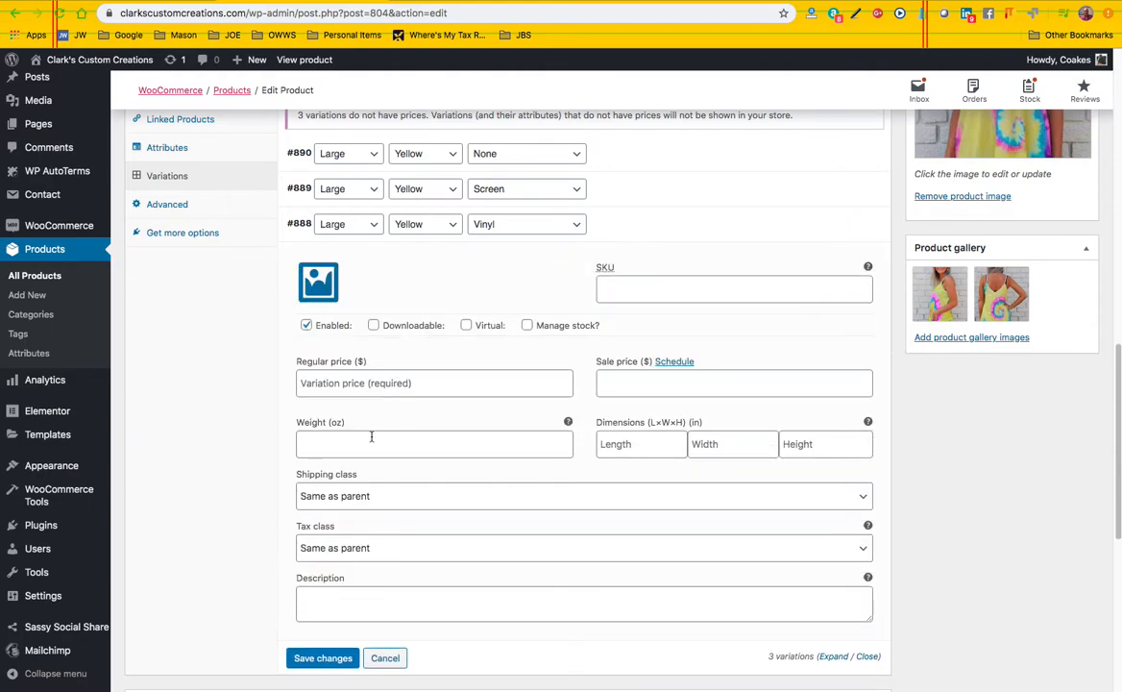
click(322, 384)
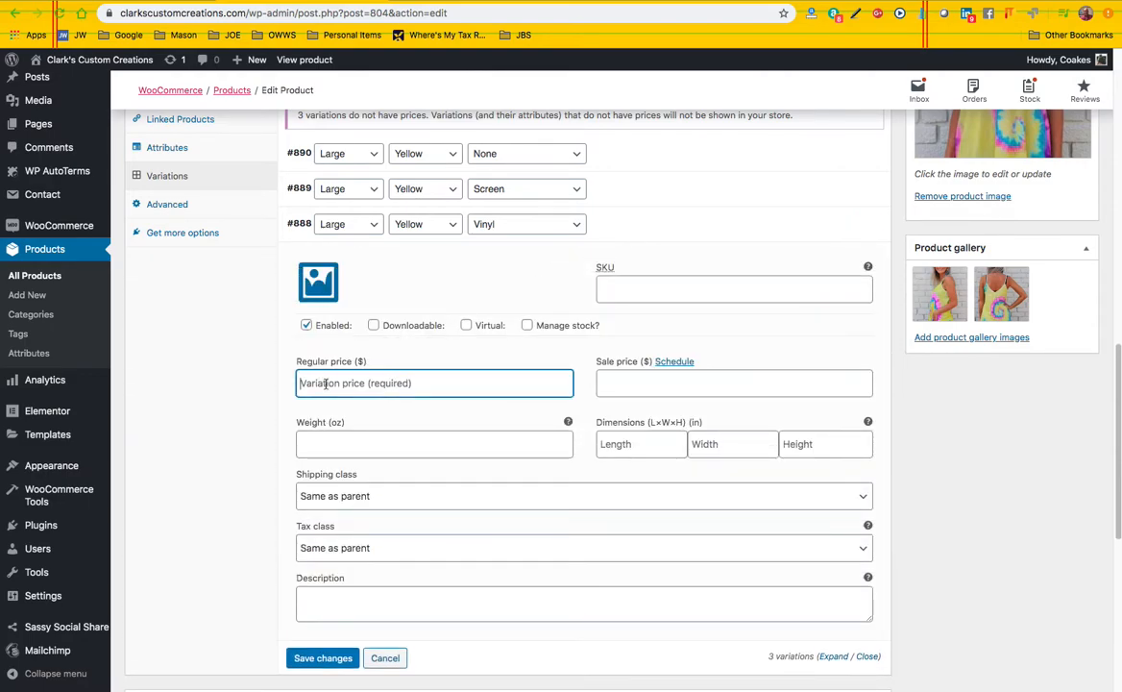
text(48.95)
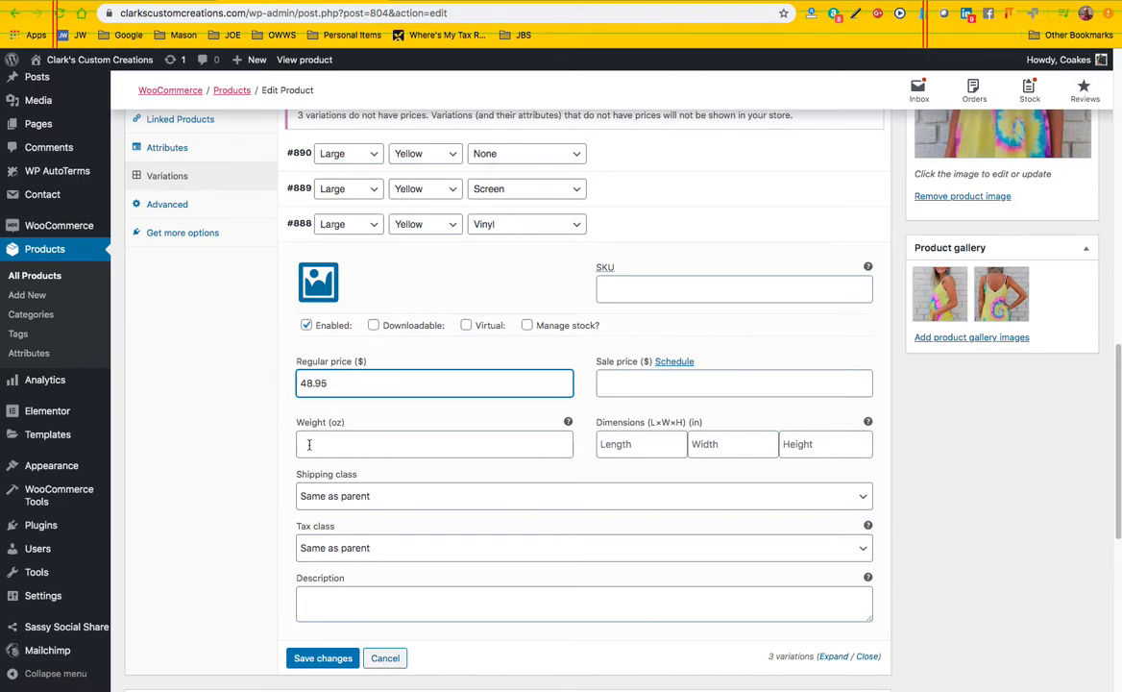
click(310, 444)
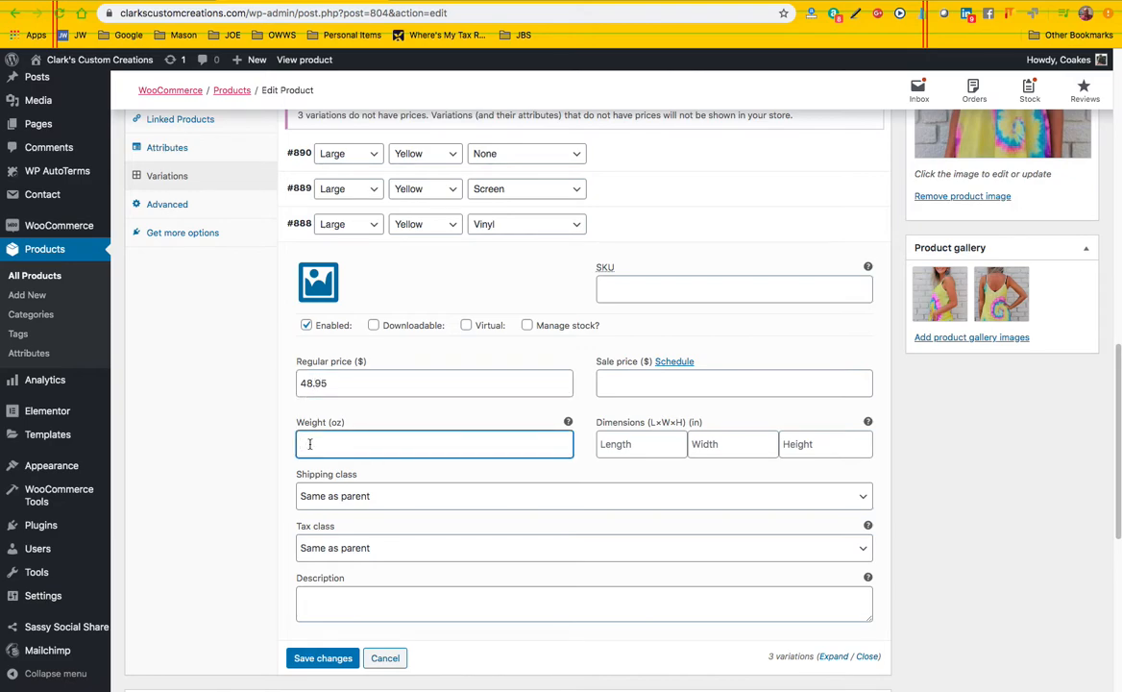
click(323, 657)
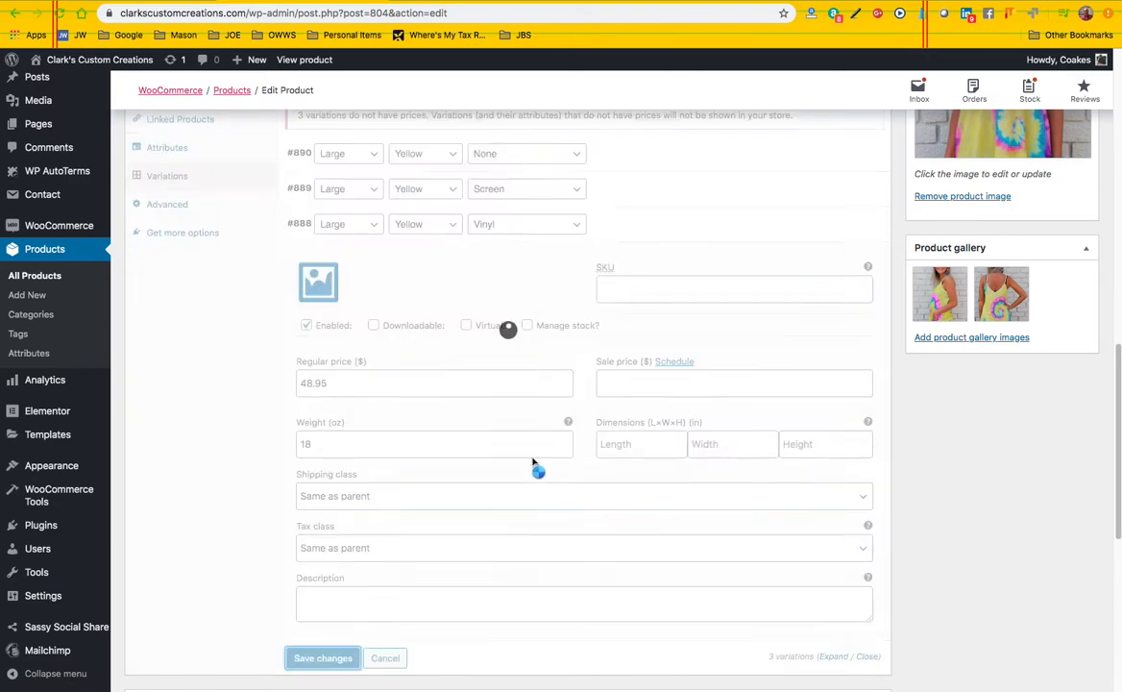
Preview the product page and choose size Large, color Yellow and customization None to check the variation's price
scroll(784, 339, up, 5)
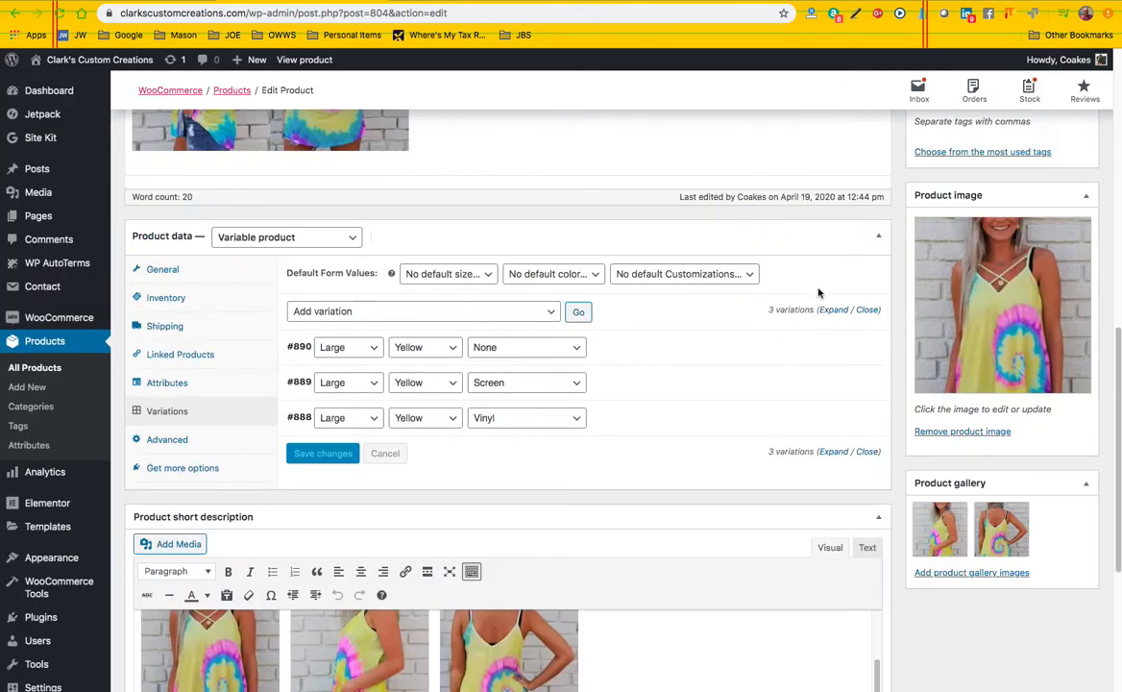
scroll(908, 228, up, 3)
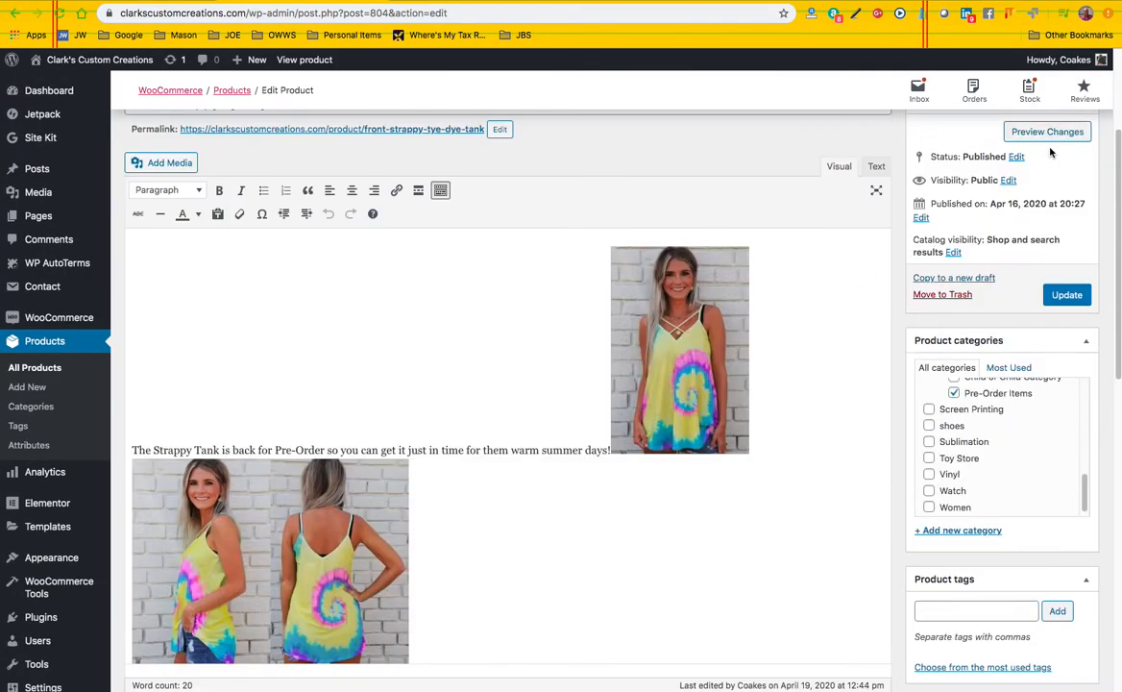
click(1027, 131)
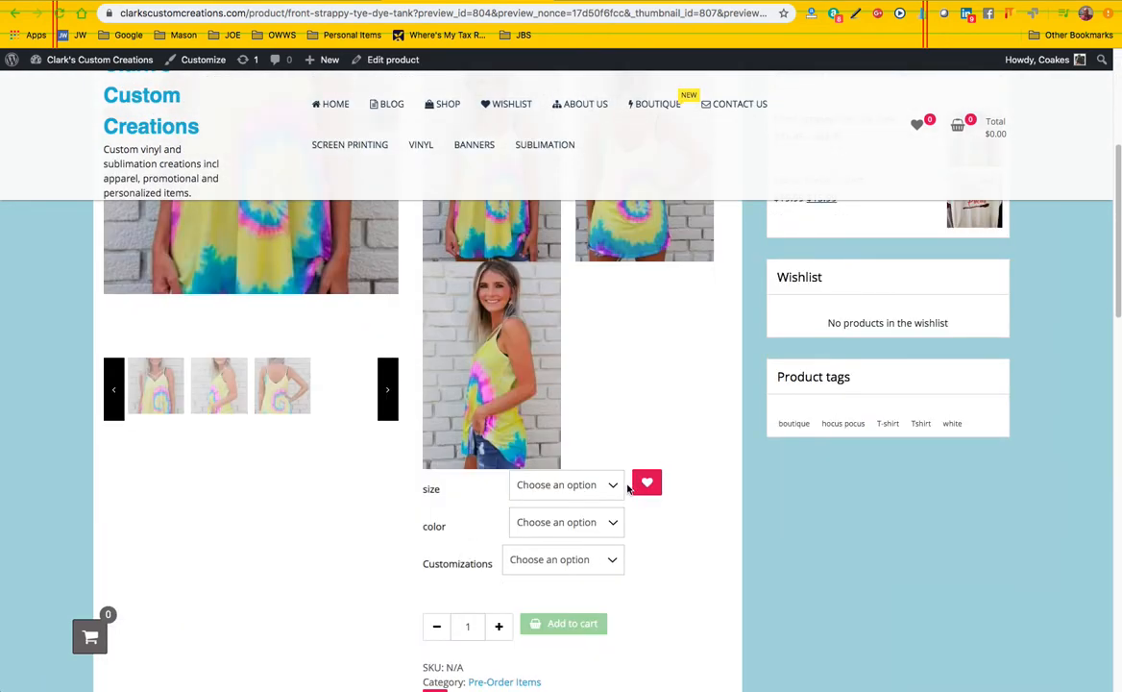
click(606, 486)
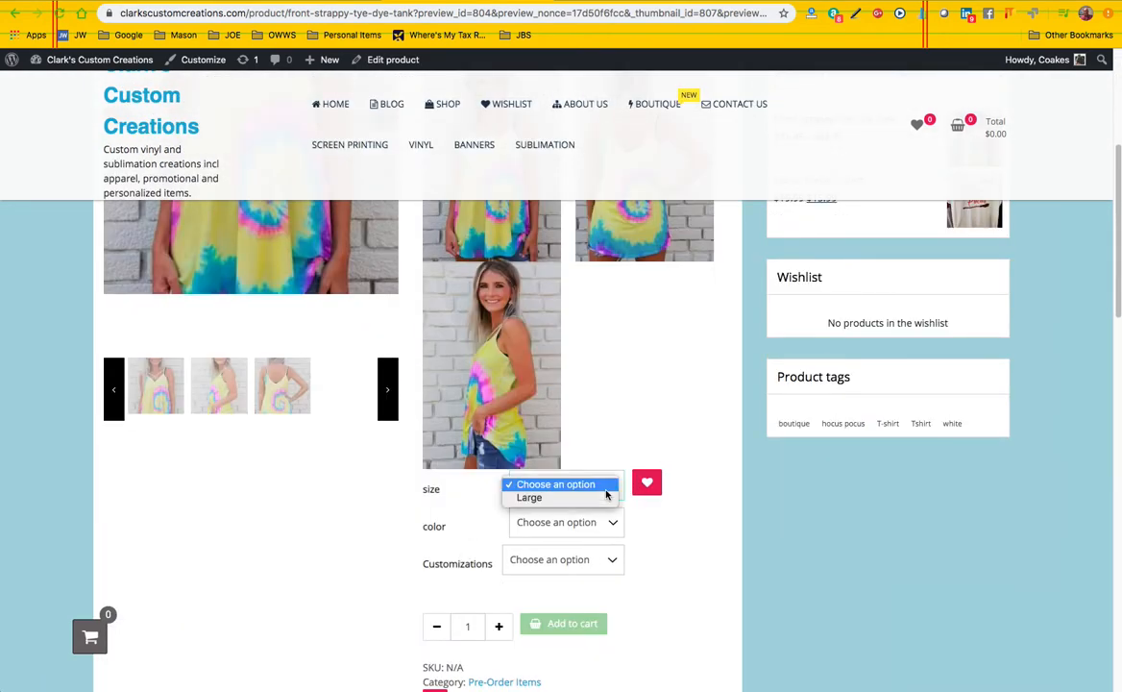
click(552, 500)
click(609, 522)
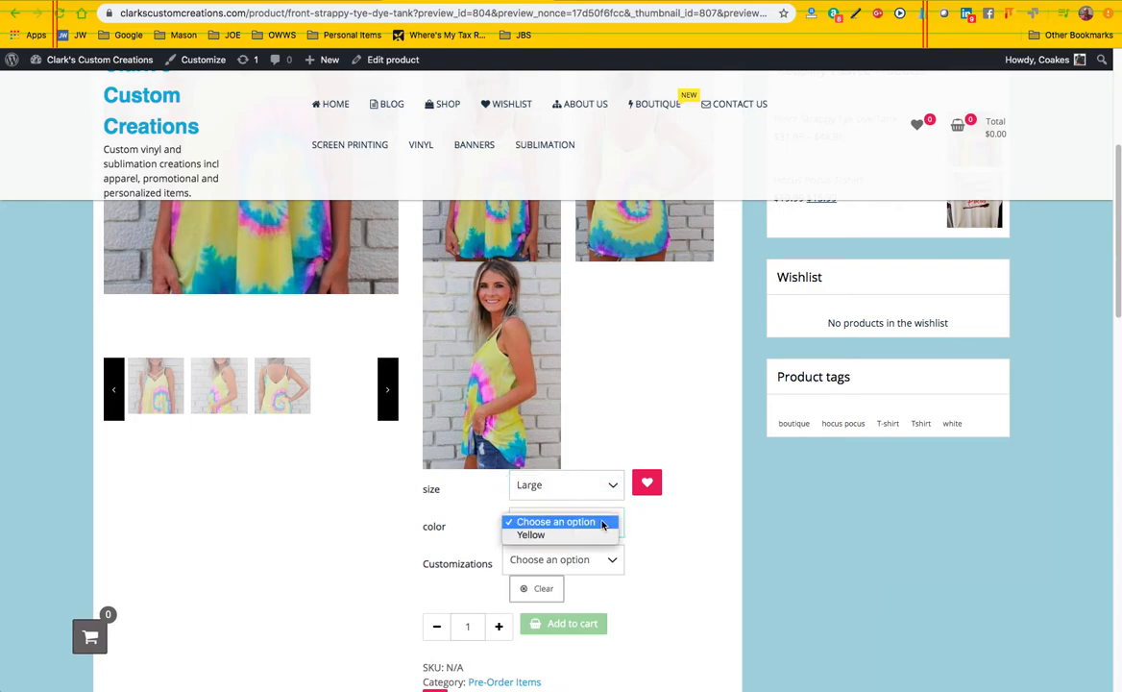
click(573, 537)
scroll(594, 529, down, 1)
click(588, 519)
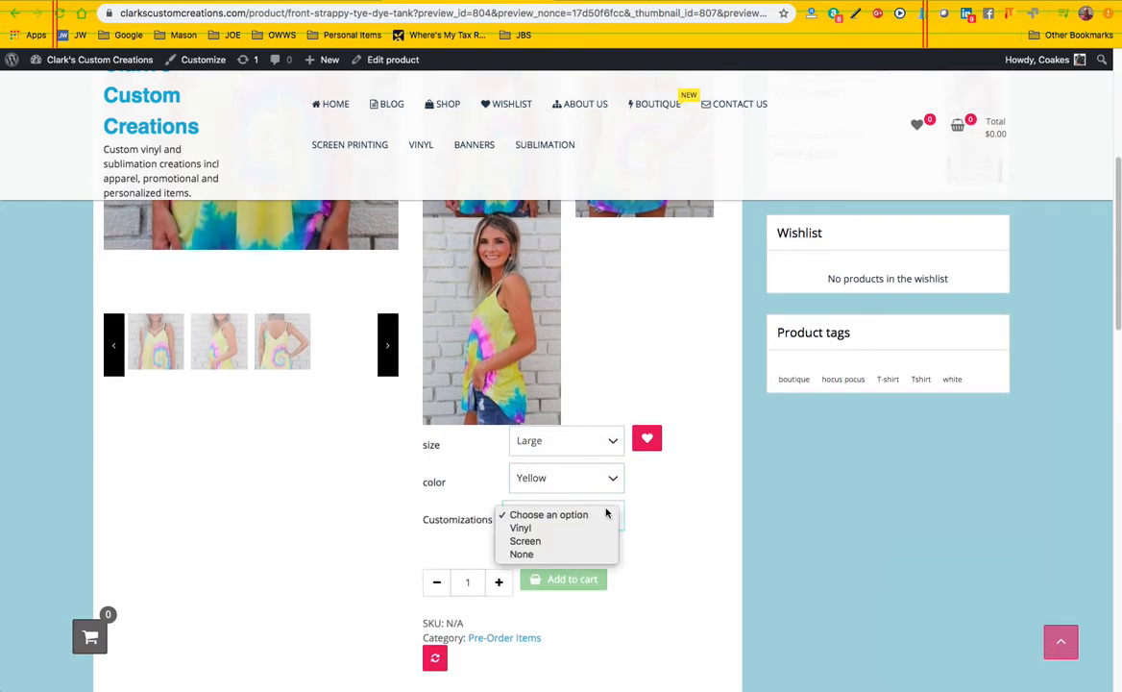
click(555, 554)
Check the prices for the Screen and Vinyl customizations, and add the Large, Yellow, Vinyl tank to the cart
click(569, 505)
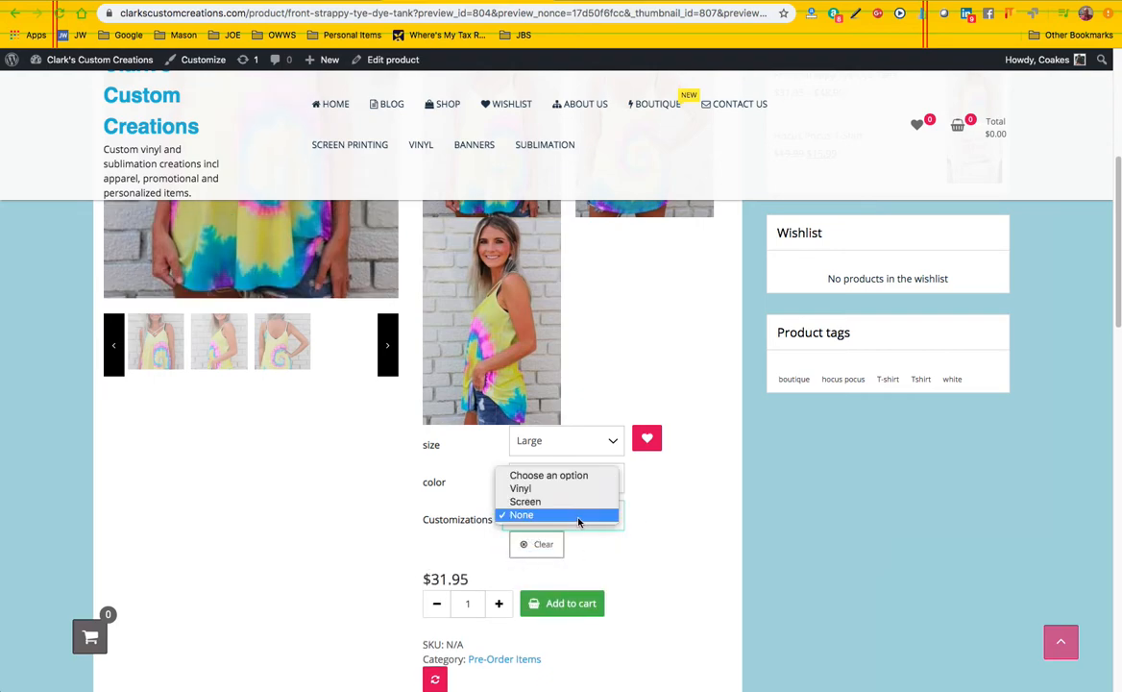
click(564, 501)
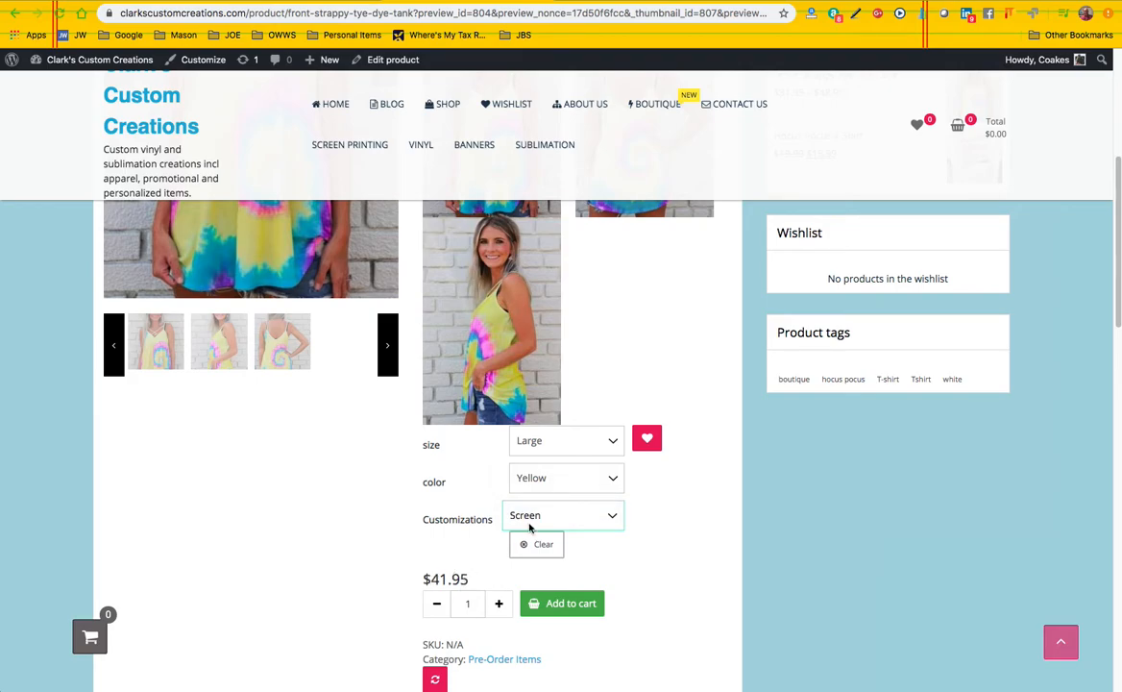
click(573, 515)
click(571, 502)
scroll(384, 571, down, 1)
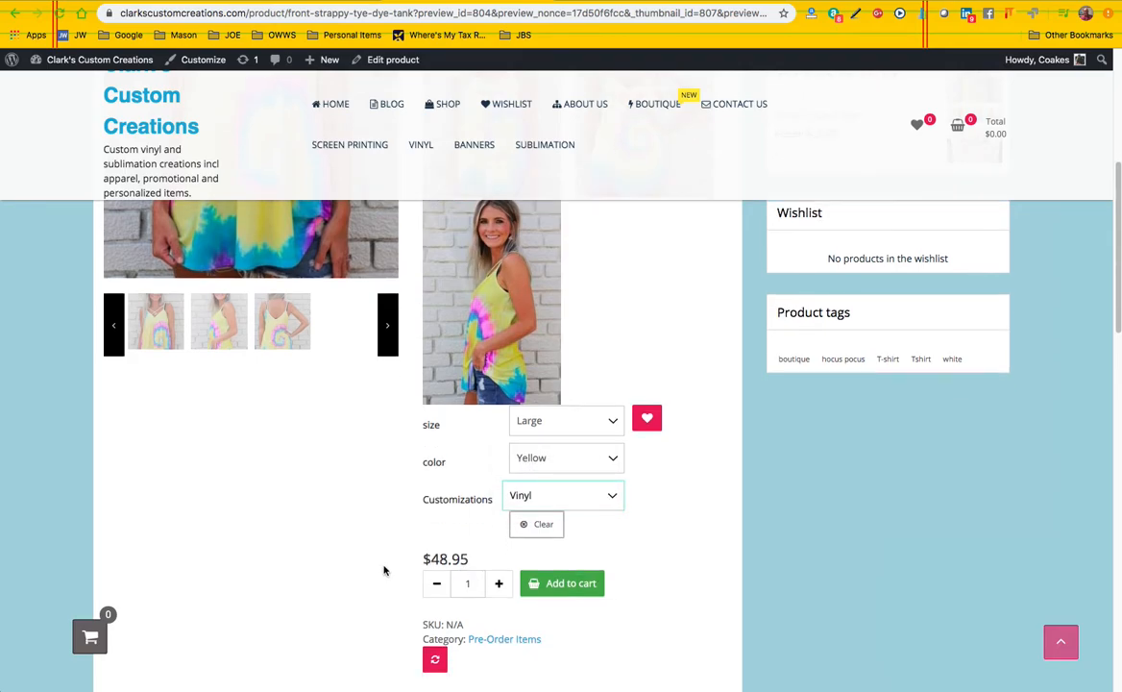
click(552, 585)
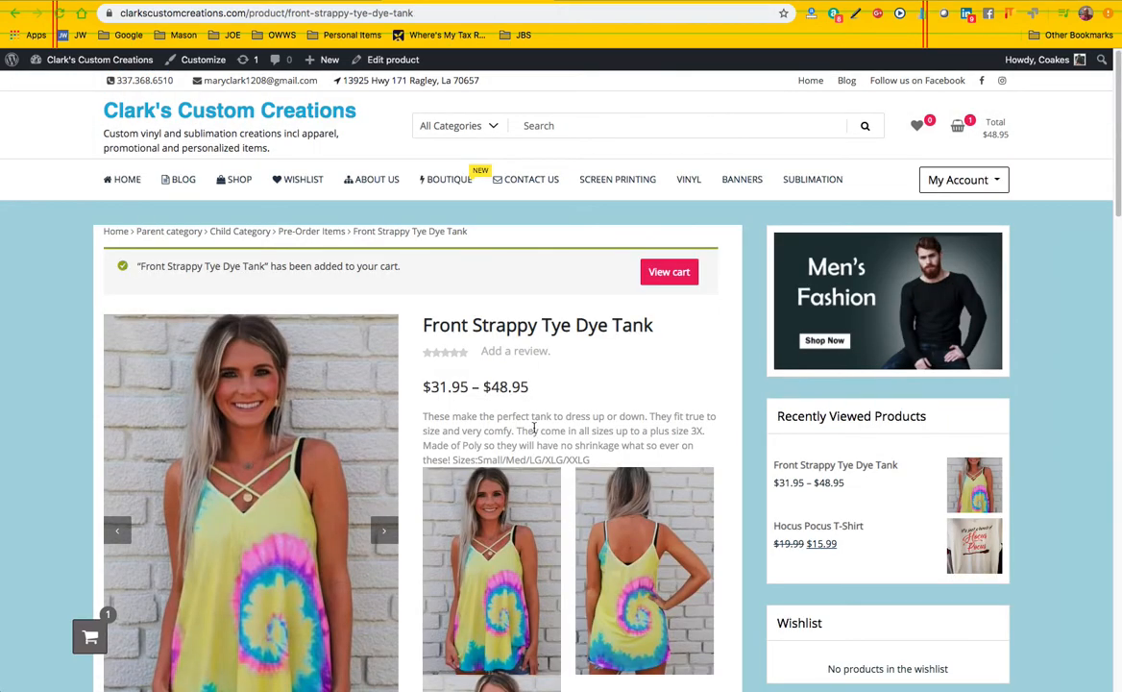
Open the cart and review the tank's variation details, price, shipping and cart totals
mouse_move(958, 126)
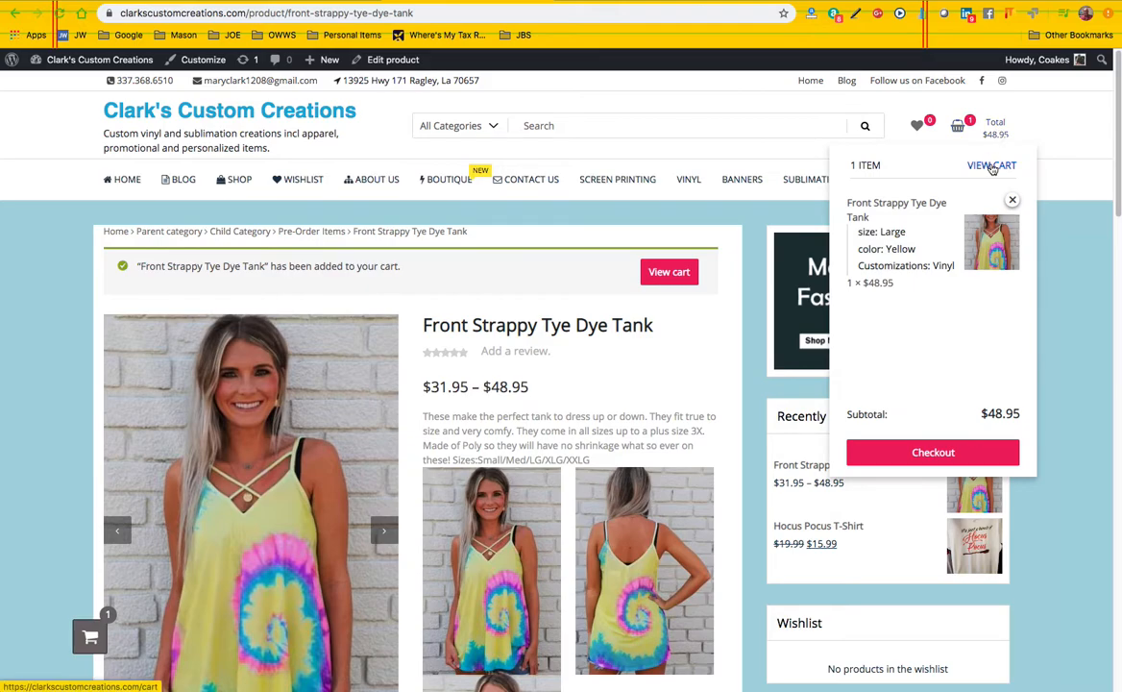
click(991, 166)
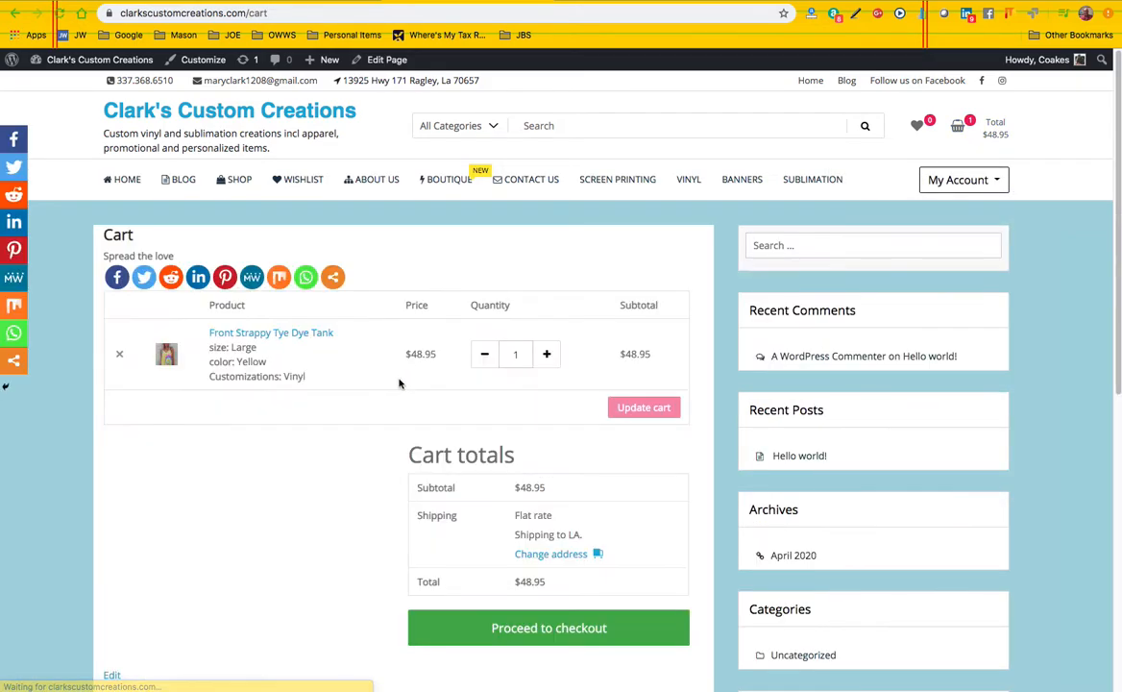
scroll(372, 422, down, 1)
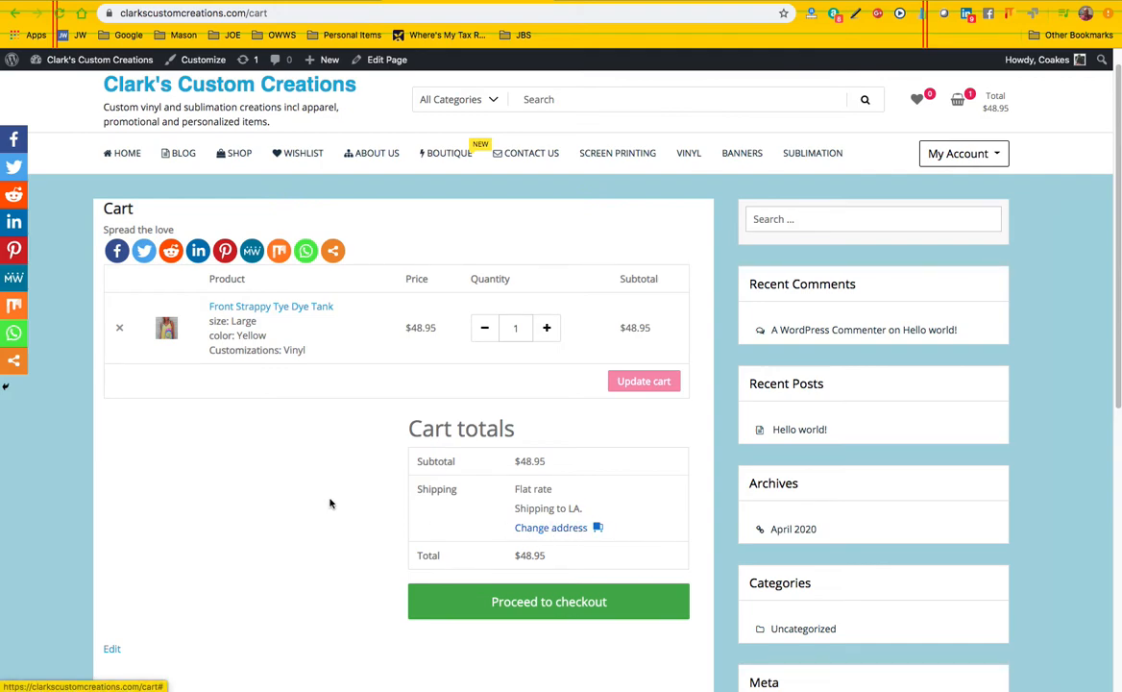
scroll(366, 512, down, 3)
scroll(366, 513, up, 4)
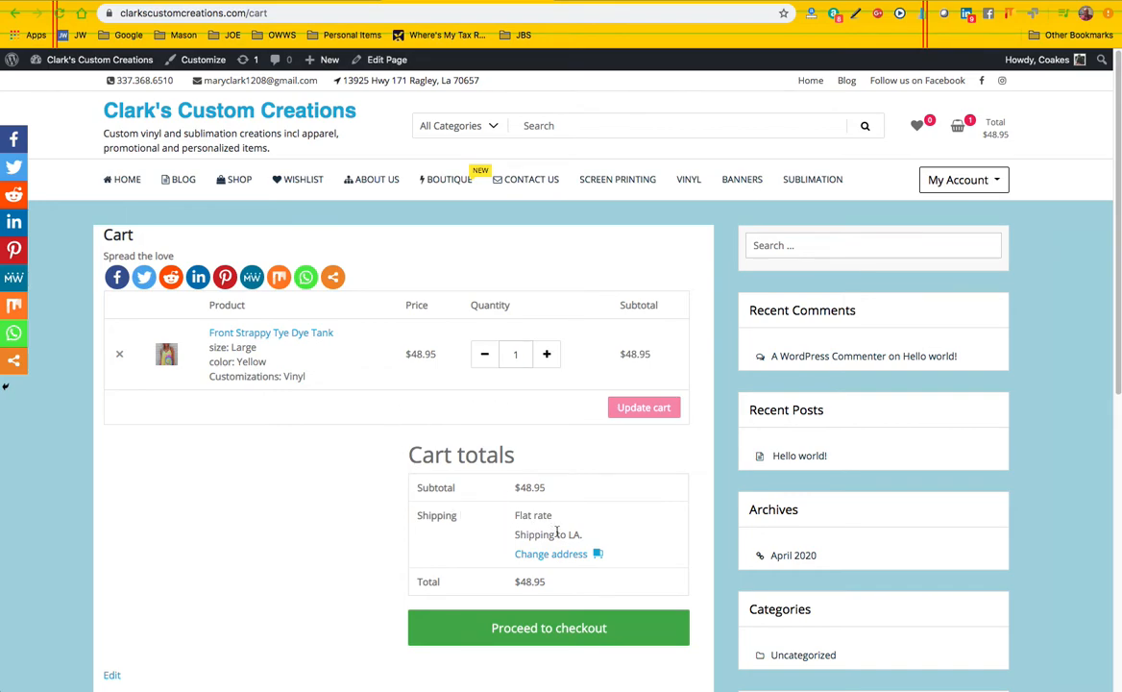
scroll(388, 544, down, 2)
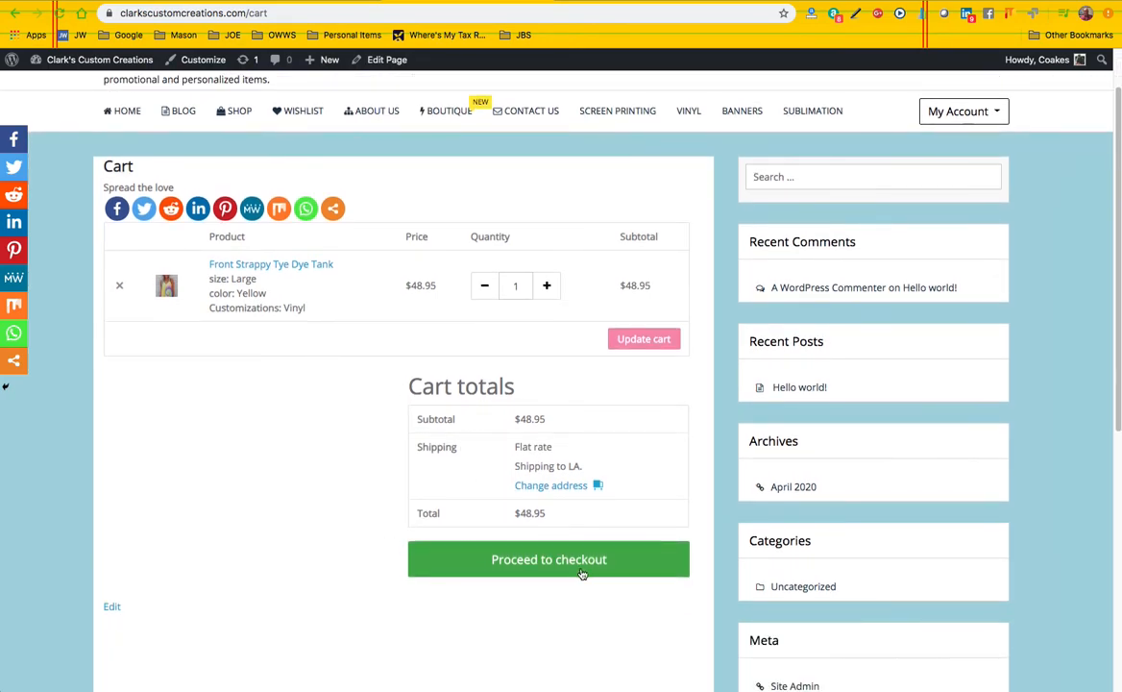
Proceed to checkout and examine the billing, shipping address, order summary and payment options
click(536, 560)
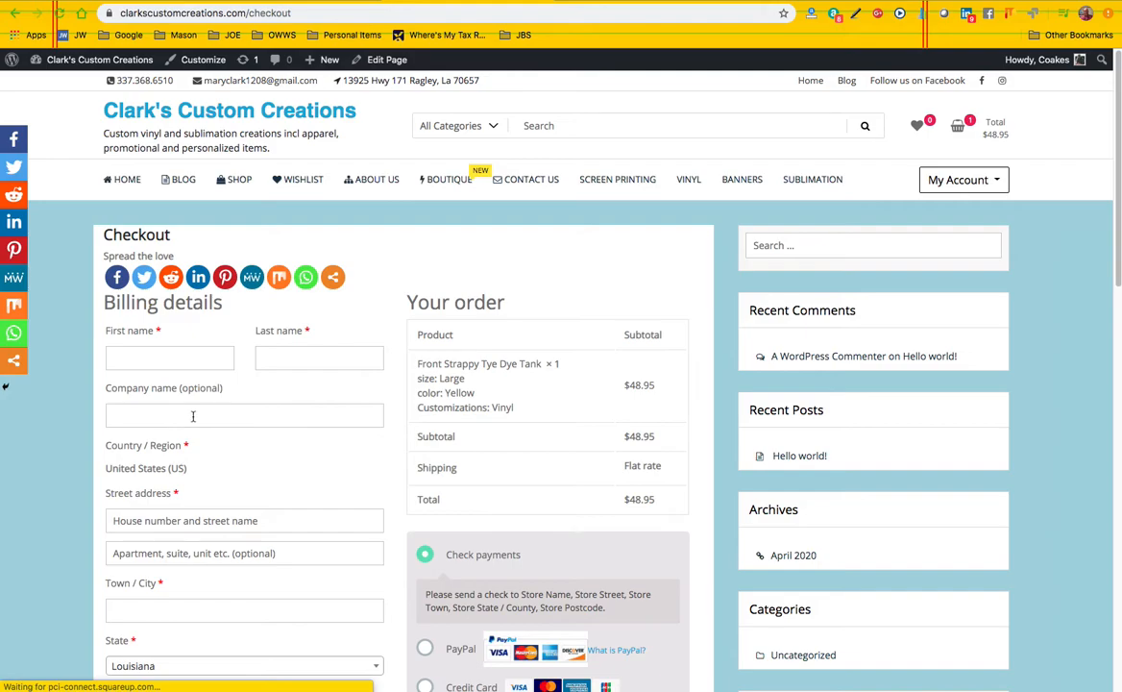
scroll(193, 419, down, 2)
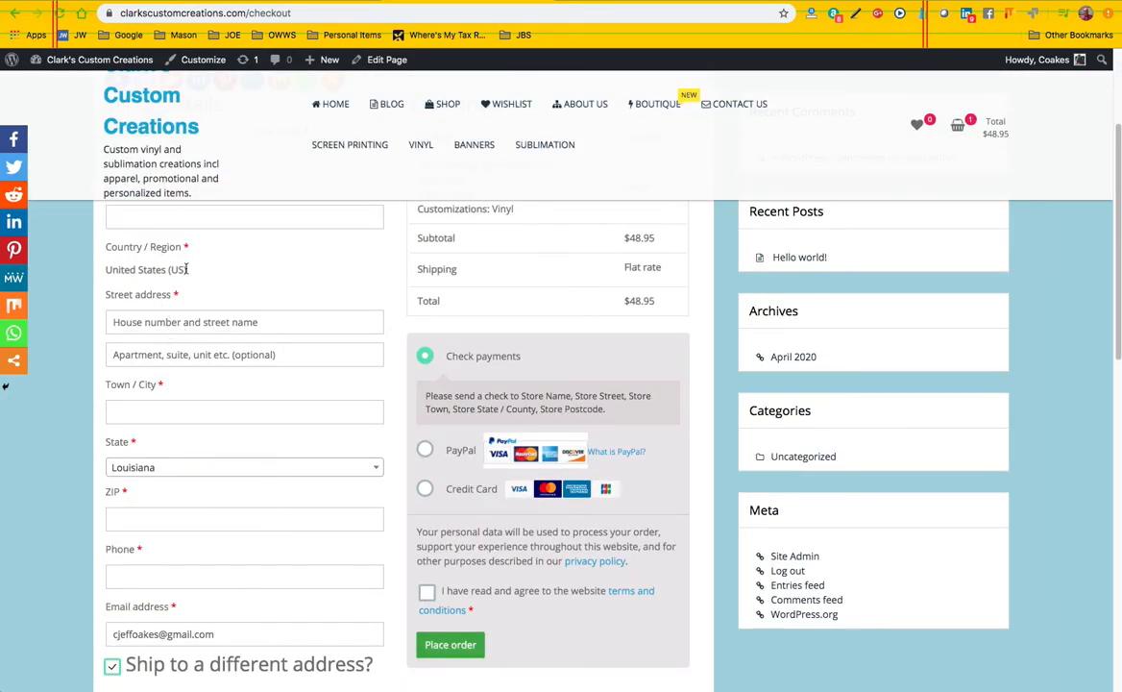
scroll(163, 283, down, 2)
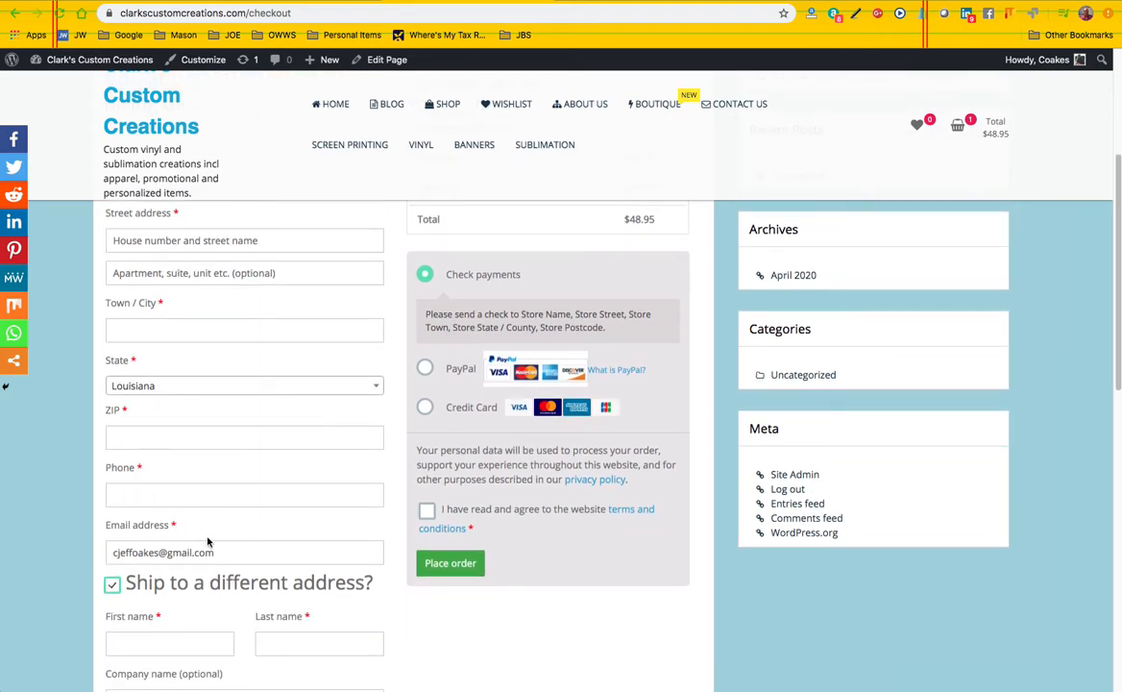
scroll(222, 546, down, 5)
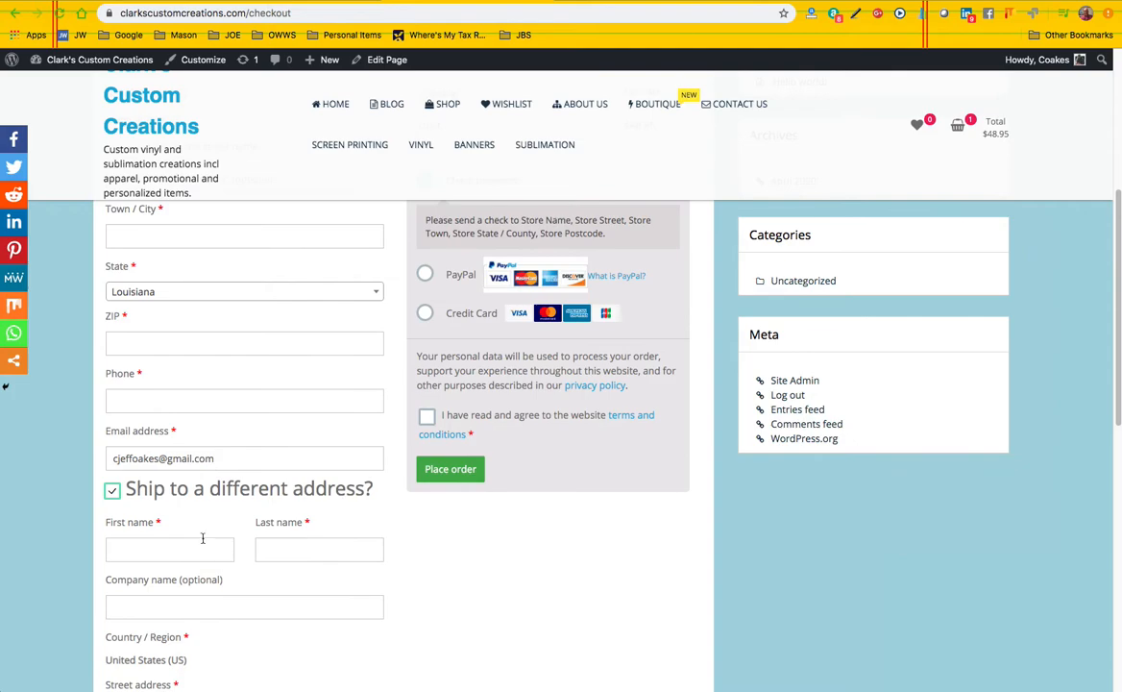
scroll(332, 524, down, 5)
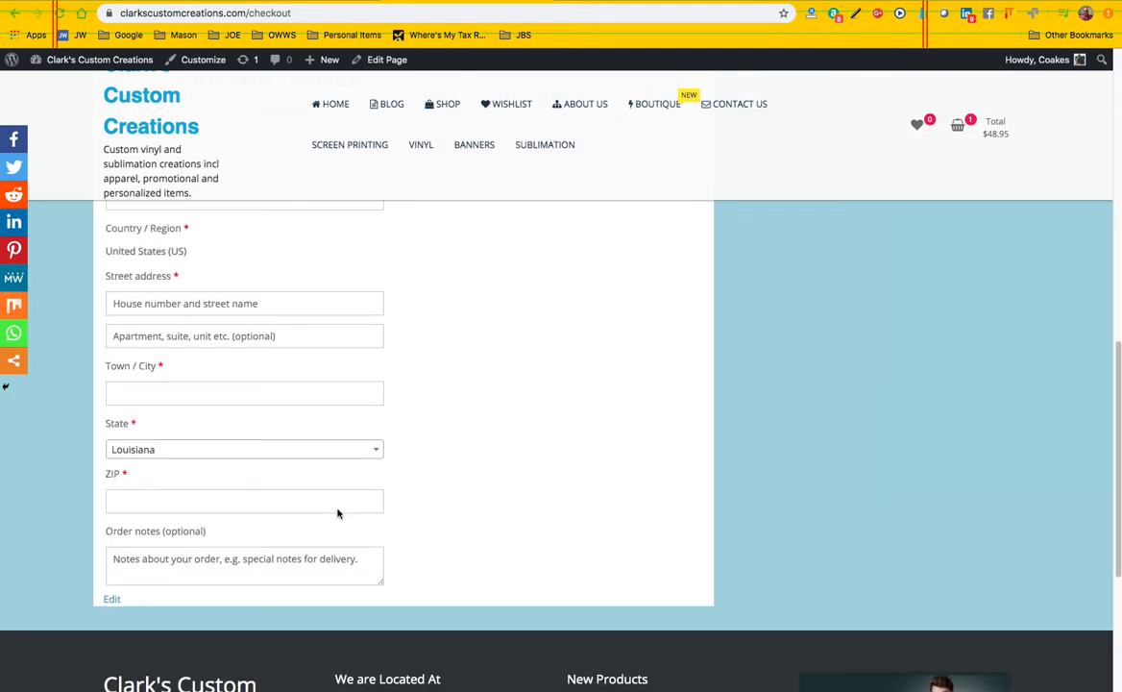
scroll(341, 509, up, 5)
scroll(307, 543, down, 2)
scroll(241, 567, down, 5)
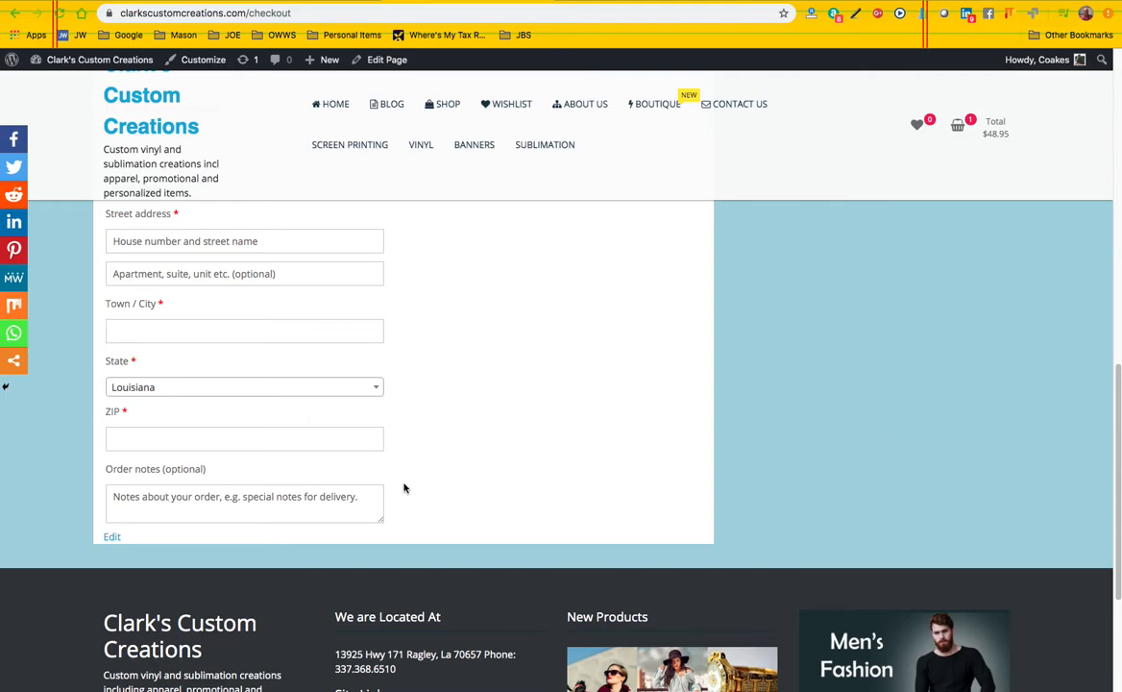
scroll(403, 490, up, 5)
scroll(402, 488, up, 5)
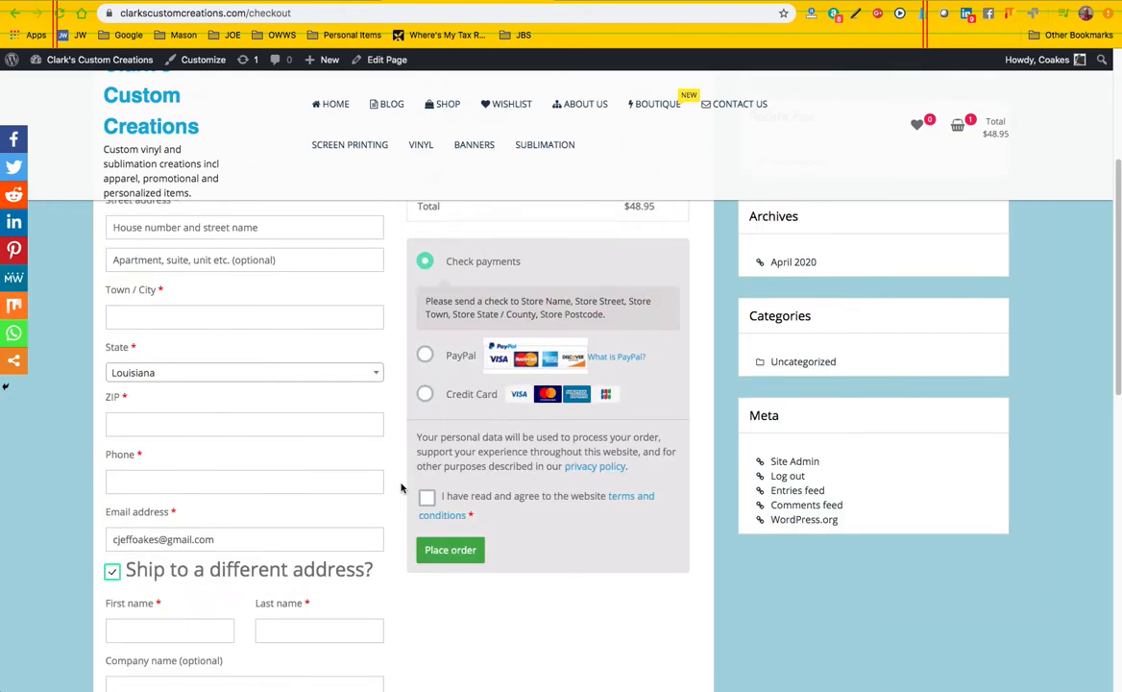
scroll(401, 487, up, 2)
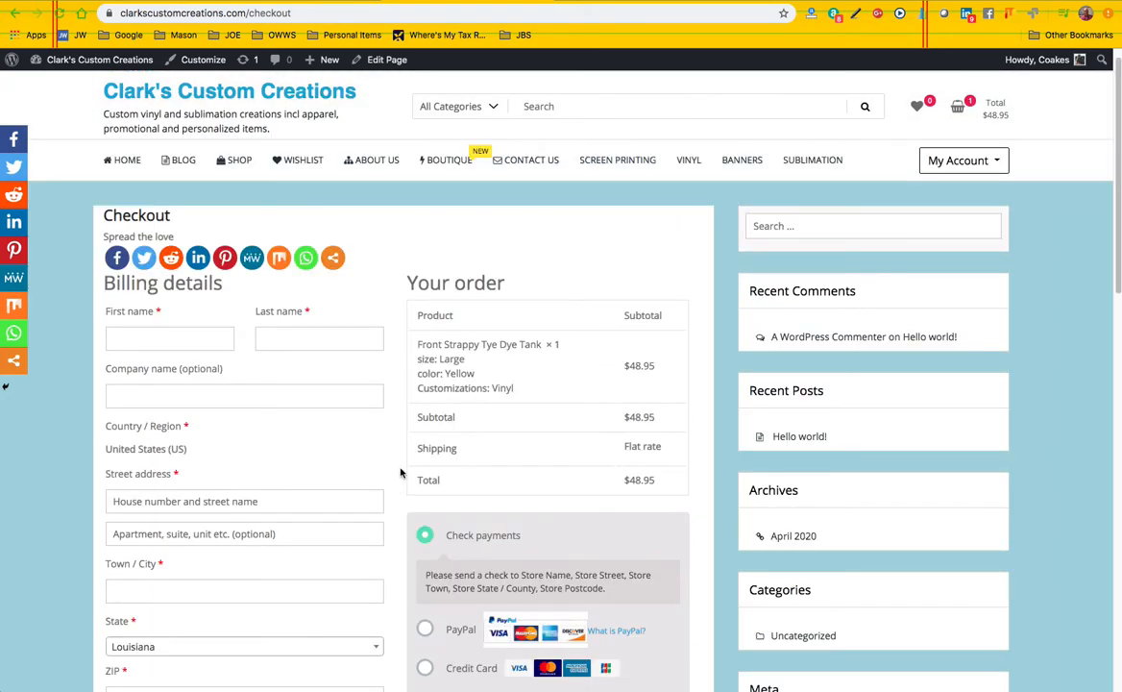
scroll(402, 471, up, 1)
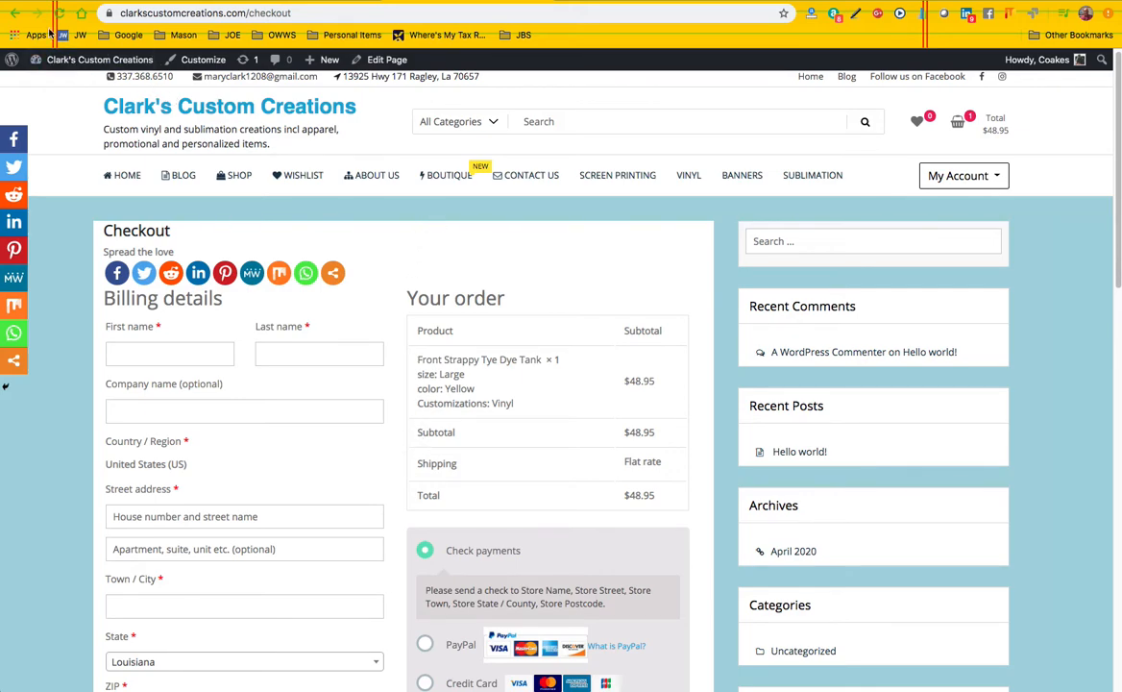
Leave the checkout and return to the variations list in the product editor
click(15, 17)
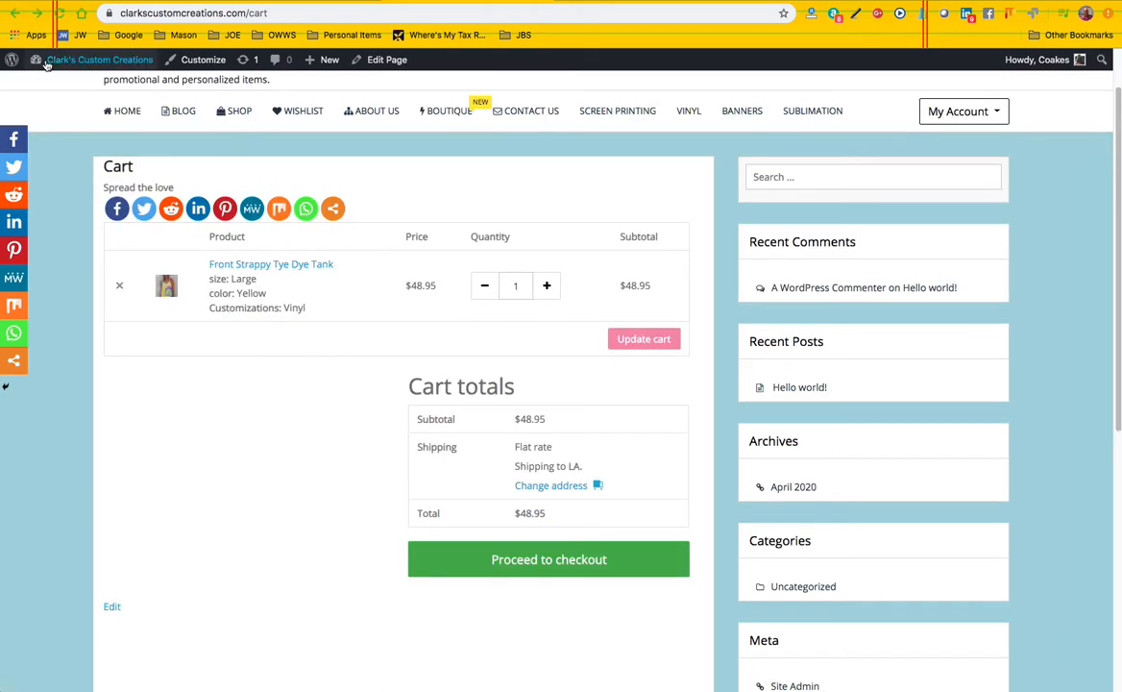
click(16, 14)
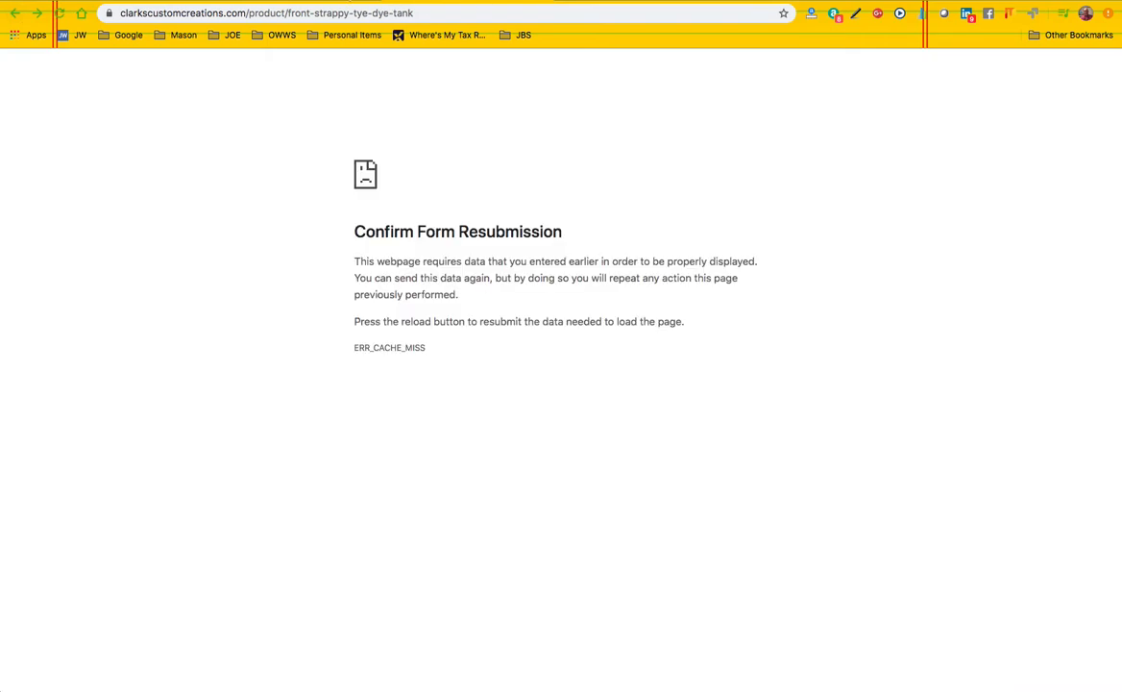
click(543, 1)
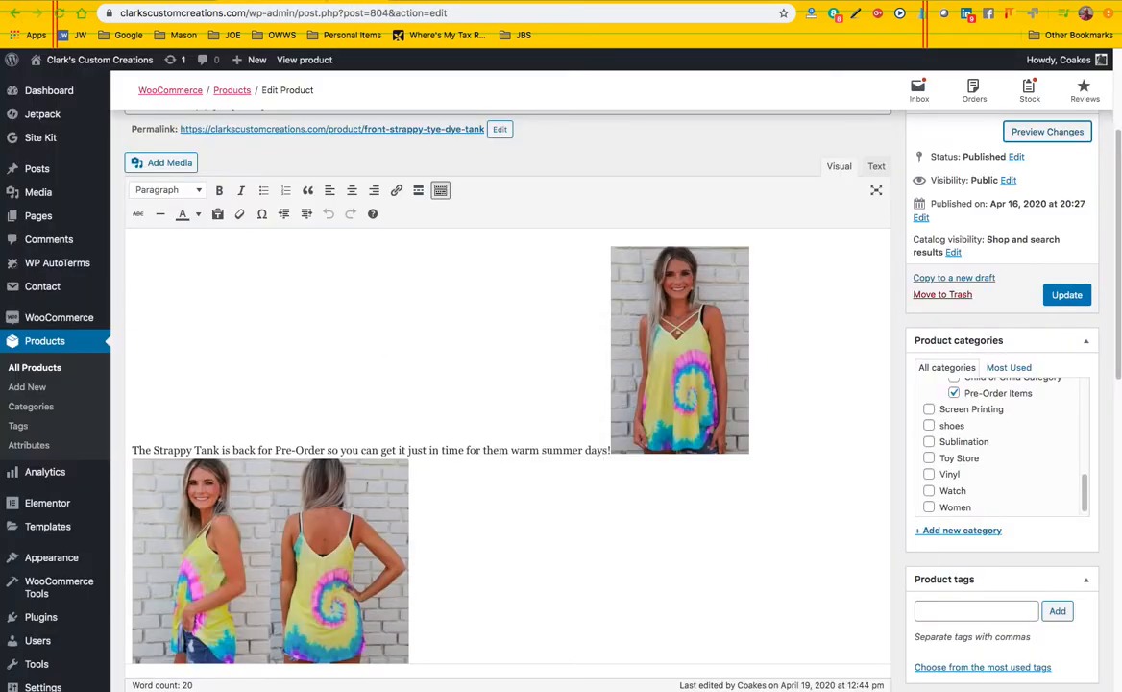
scroll(389, 413, down, 5)
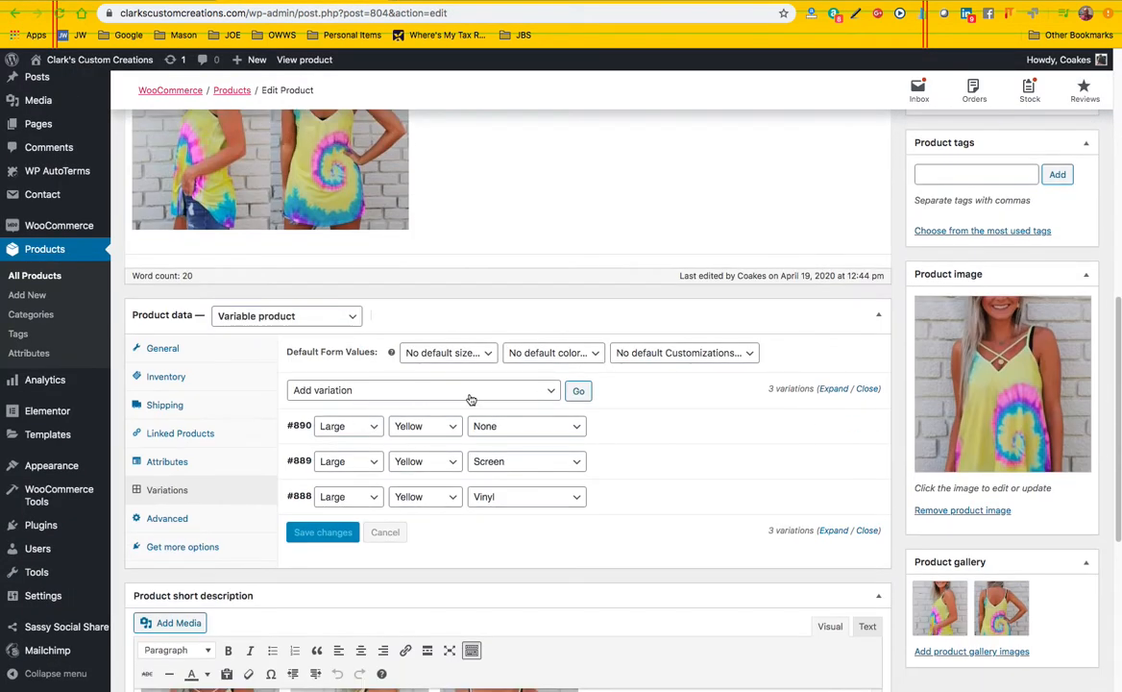
Add a new variation and set it to size Medium, color Yellow and customization Vinyl
click(579, 392)
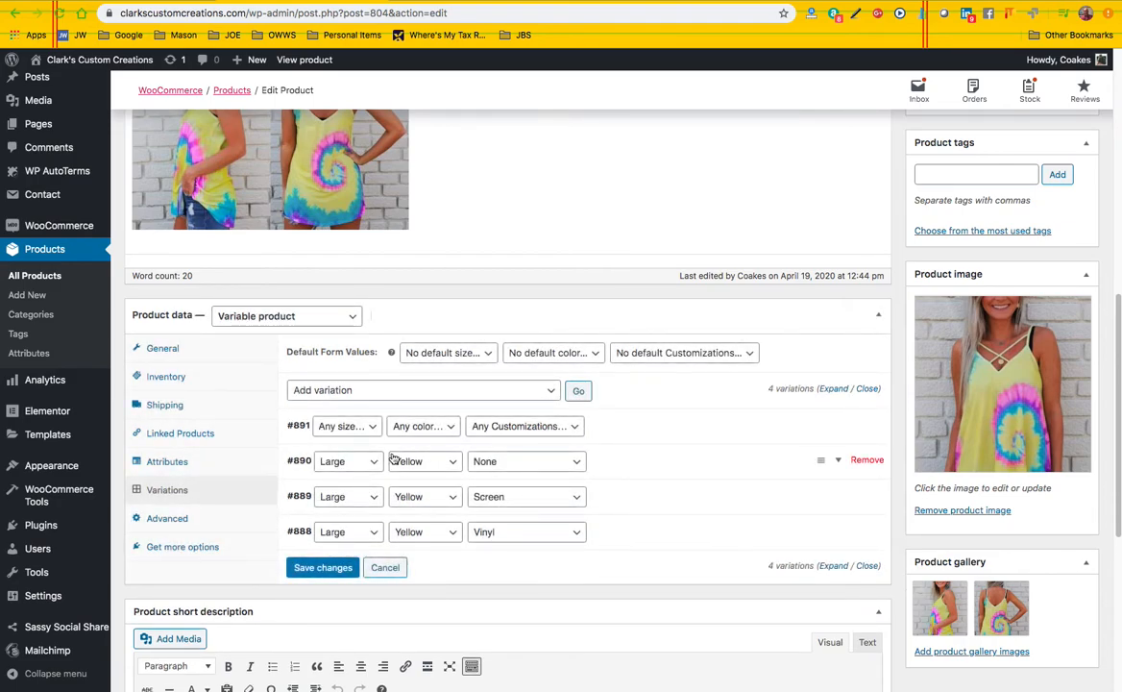
click(345, 426)
key(Return)
click(448, 427)
click(412, 451)
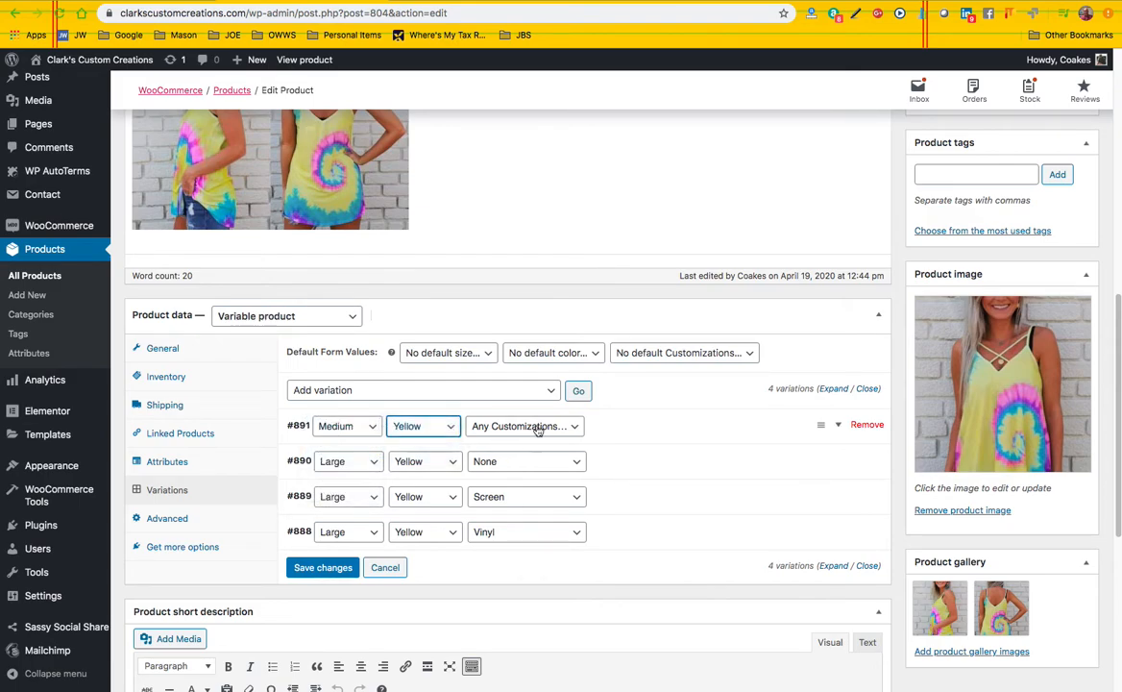
click(538, 429)
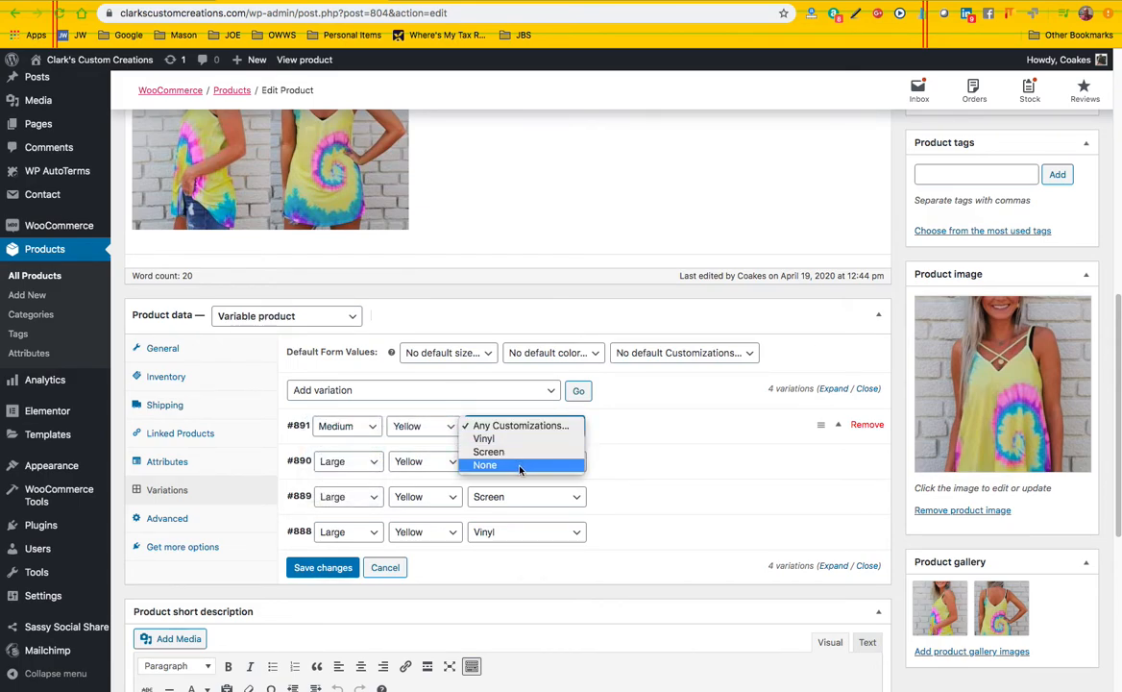
click(484, 438)
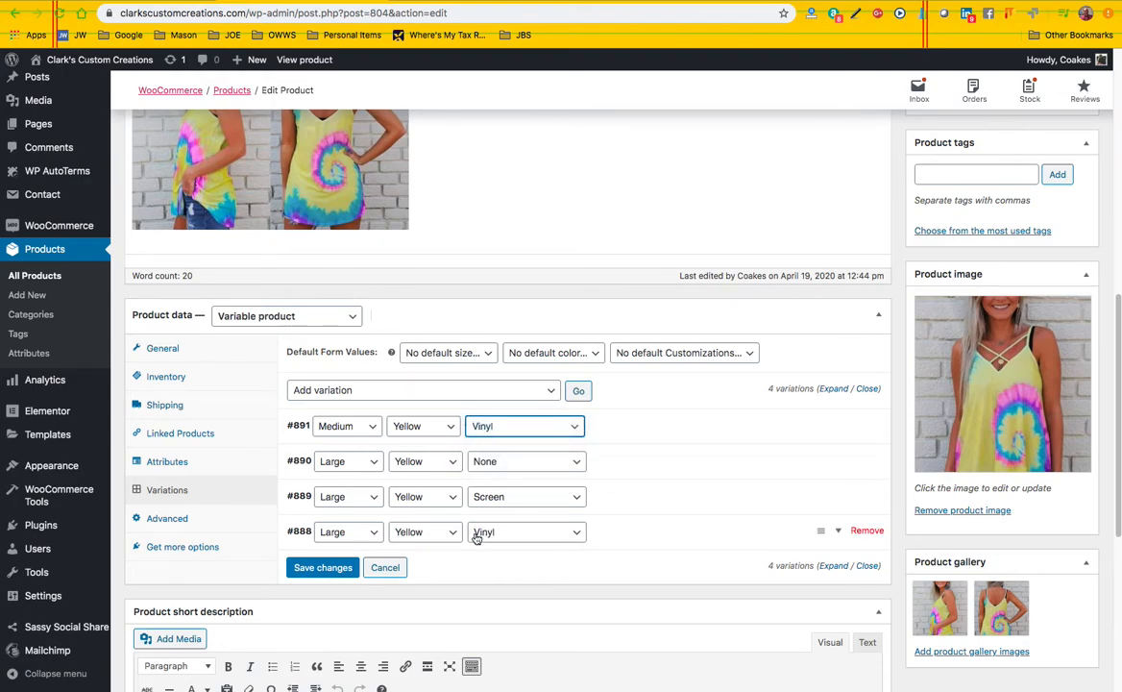
Save the variation changes and look at the detail fields of the Medium, Yellow, Vinyl variation
click(323, 568)
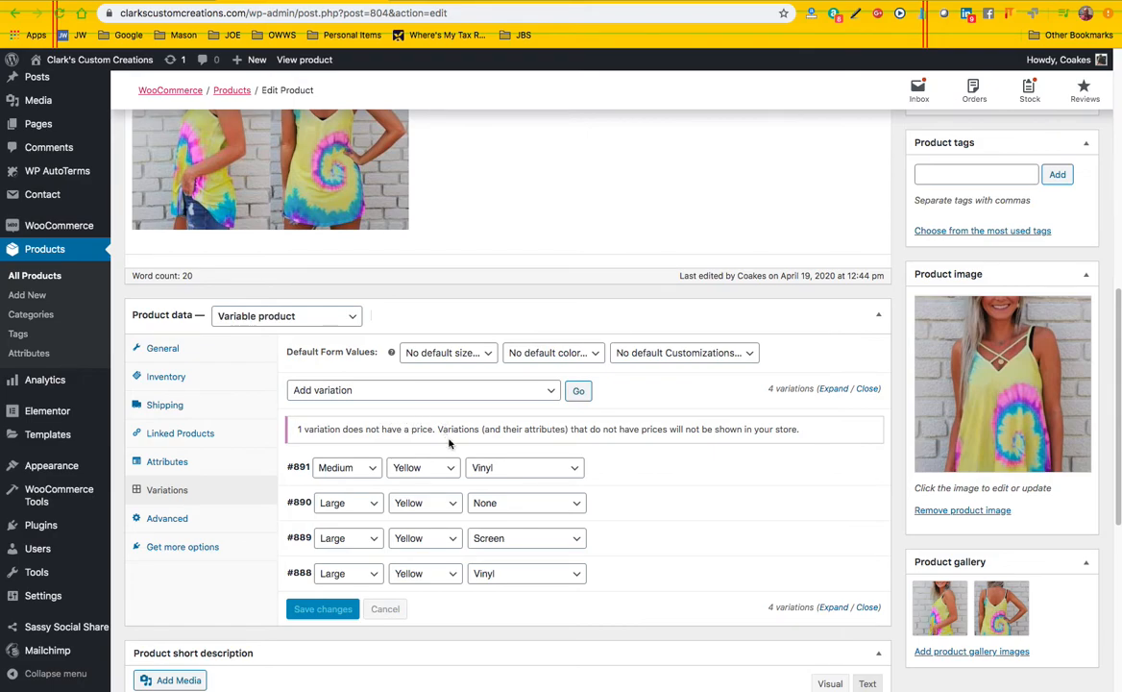
click(620, 472)
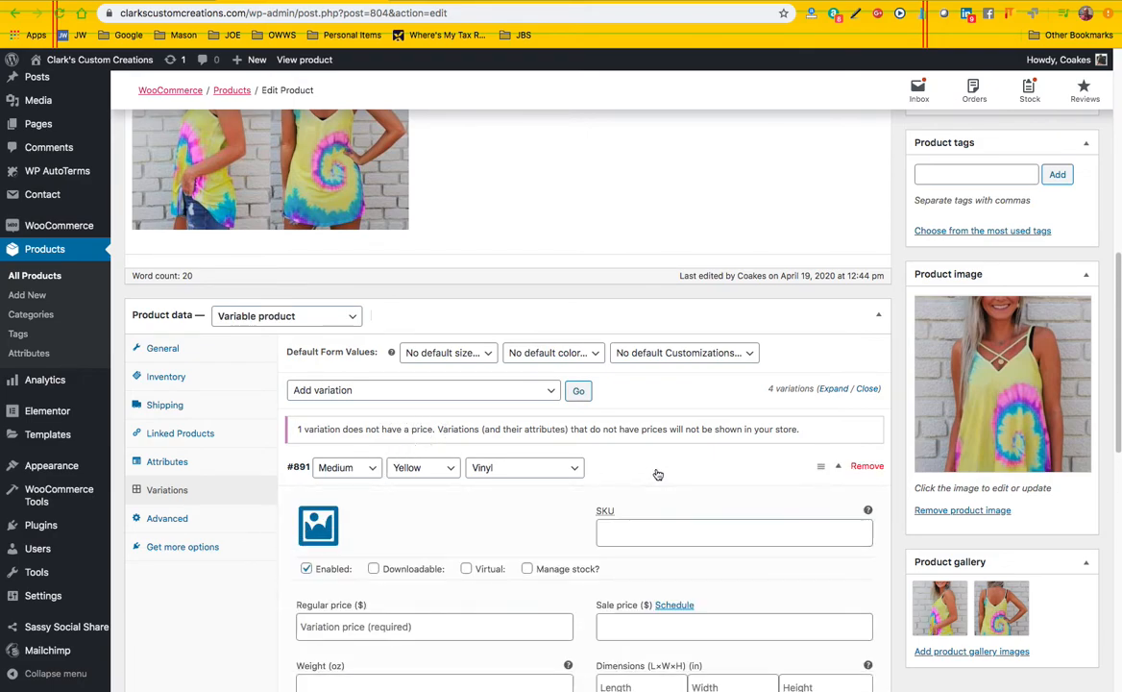
click(657, 473)
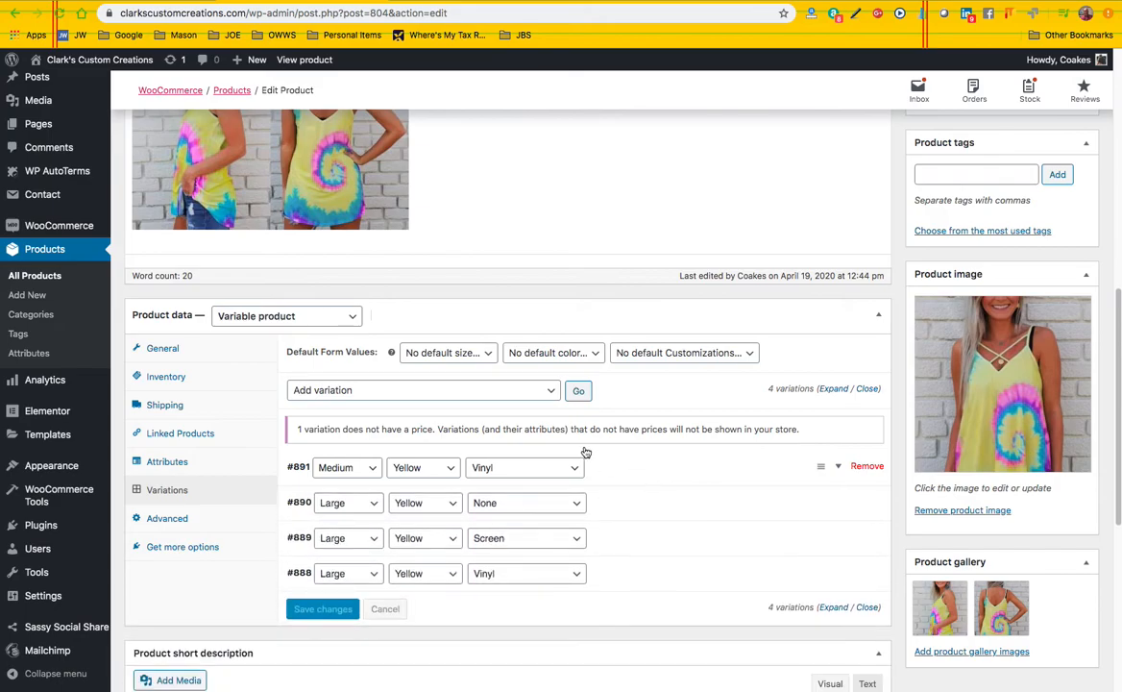
Look through the bulk actions available for the product's variations, including the pricing, inventory and shipping options, without applying any
scroll(642, 431, up, 5)
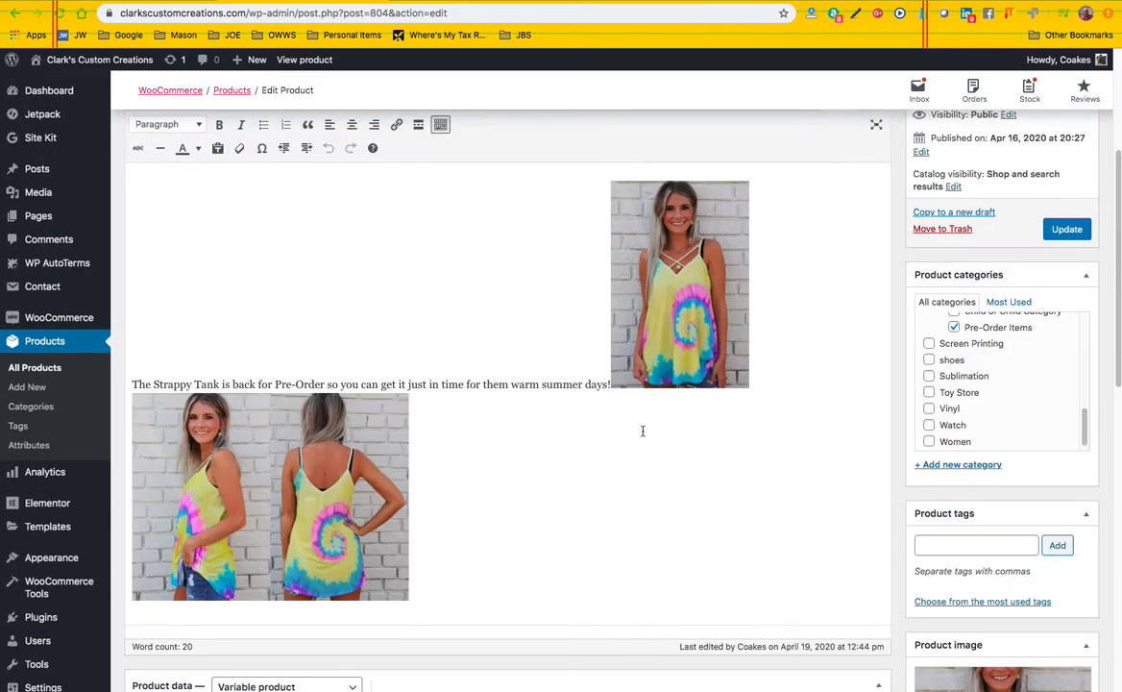
scroll(557, 404, up, 2)
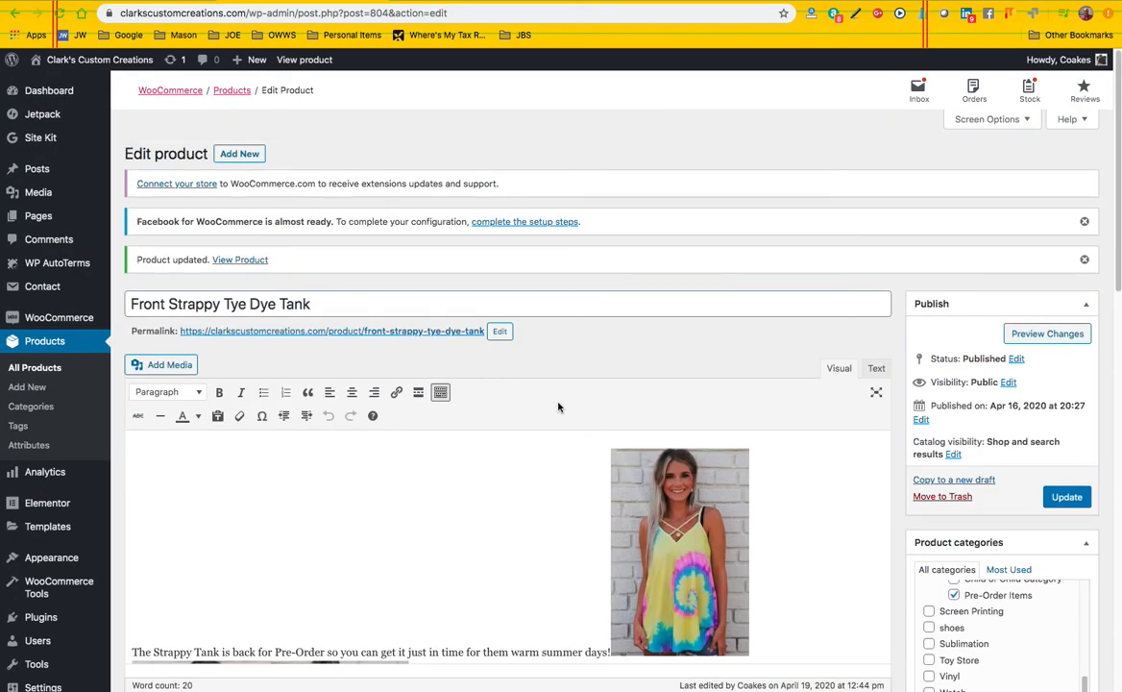
scroll(557, 403, down, 6)
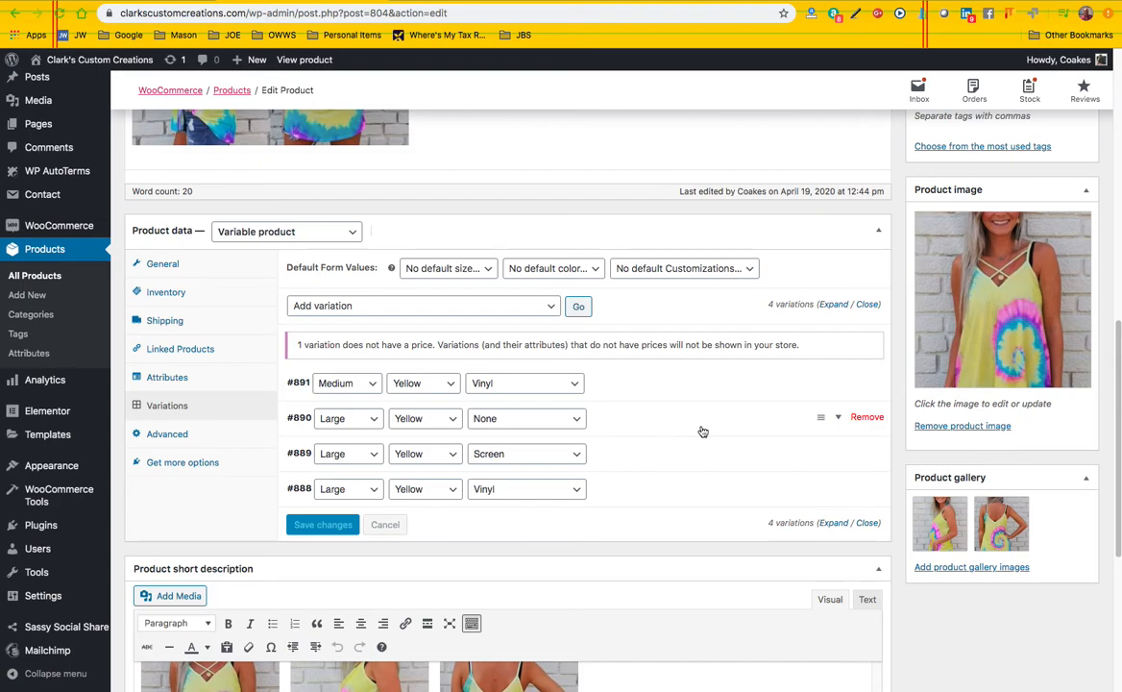
click(509, 306)
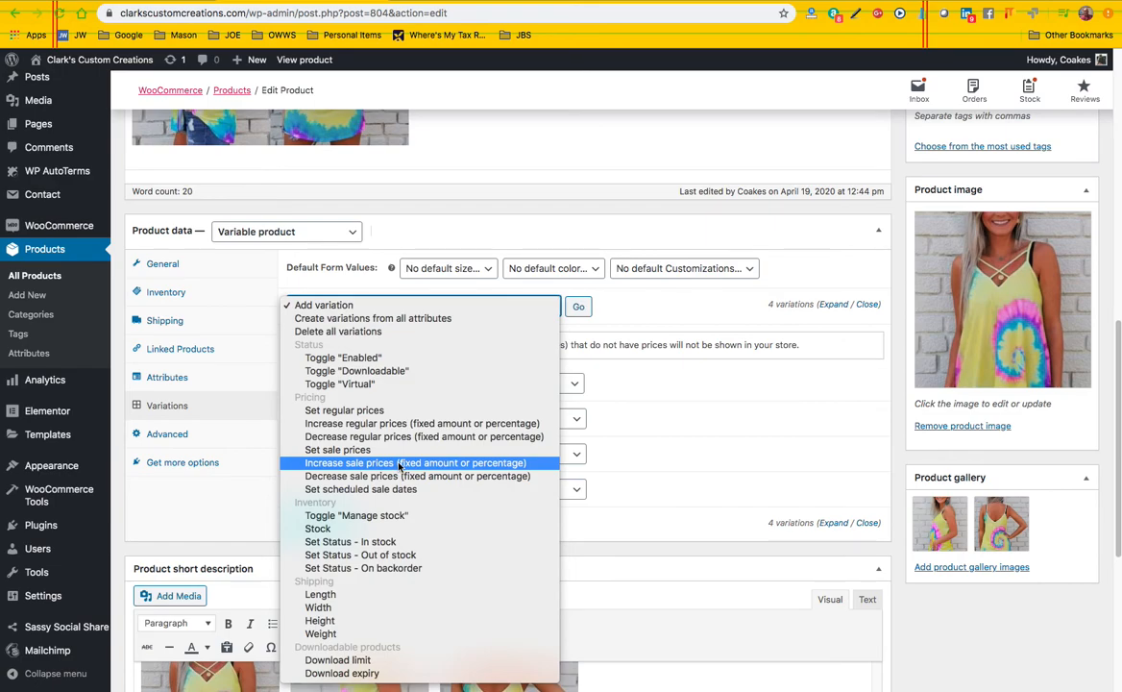
click(632, 322)
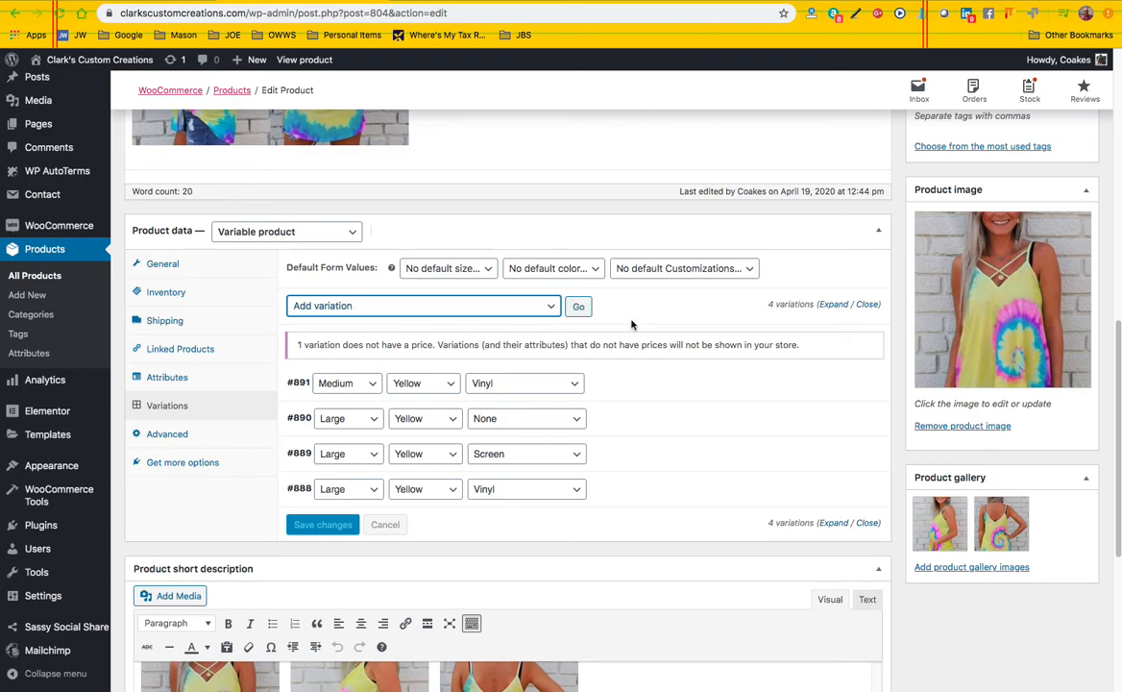
click(504, 306)
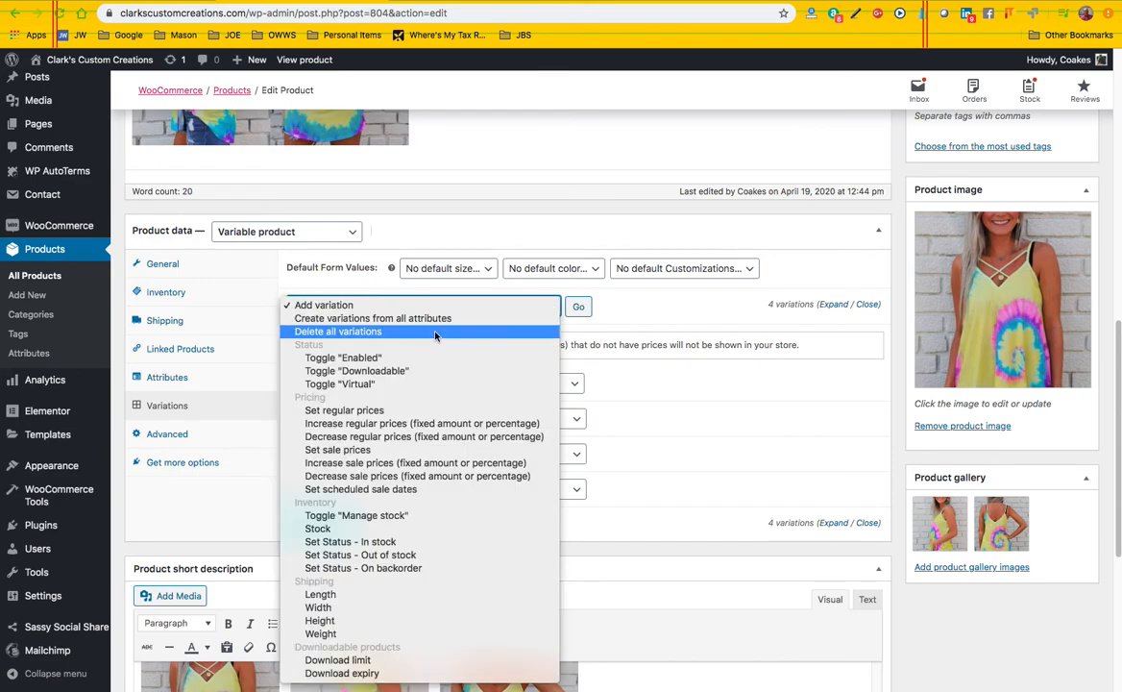
click(623, 370)
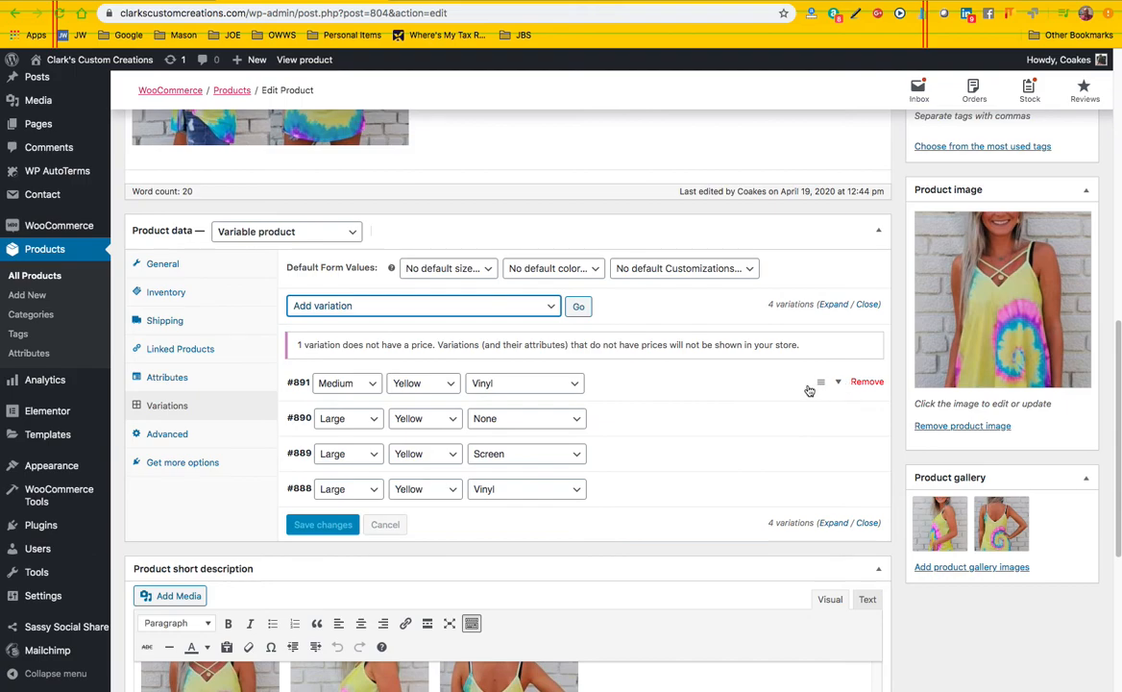